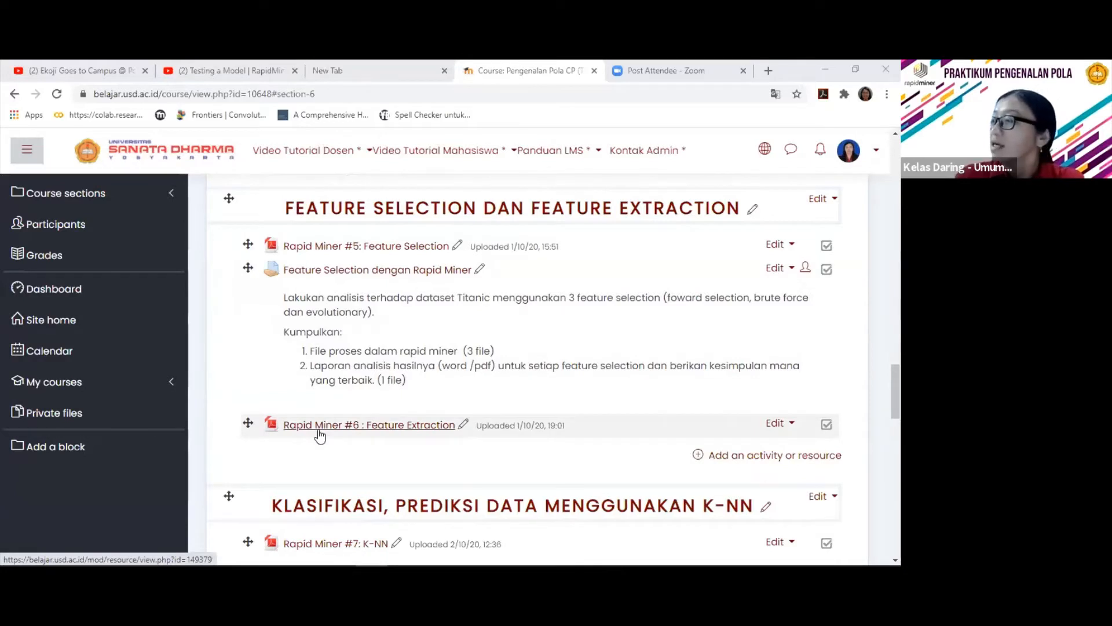
{"action": "scroll", "coordinate": [319, 436], "scroll_direction": "down", "scroll_amount": 3}
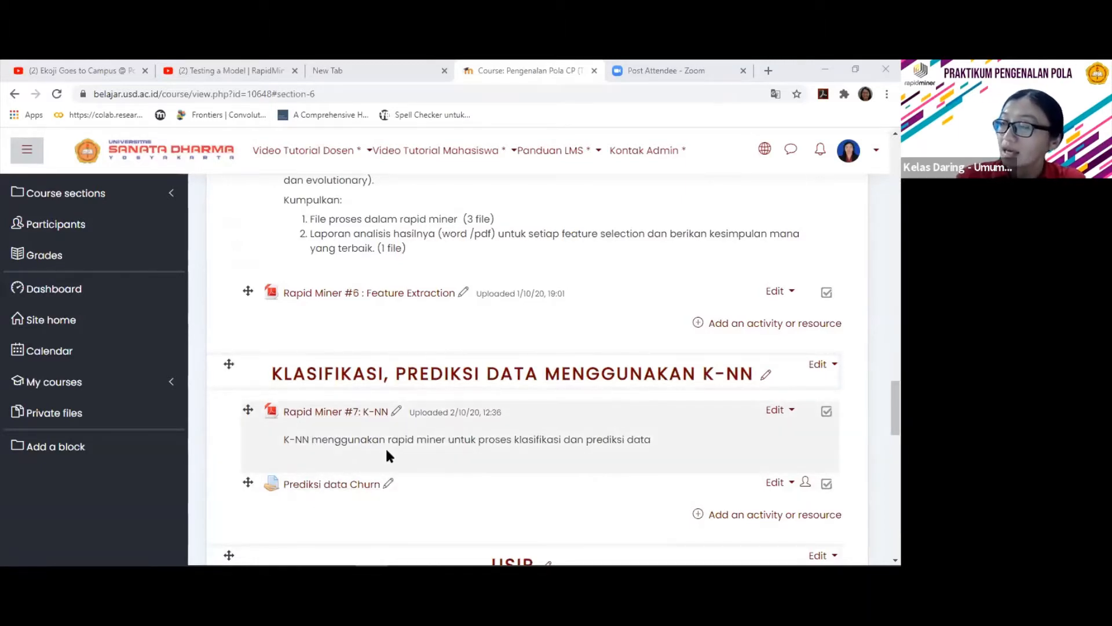
{"action": "scroll", "coordinate": [384, 449], "scroll_direction": "up", "scroll_amount": 2}
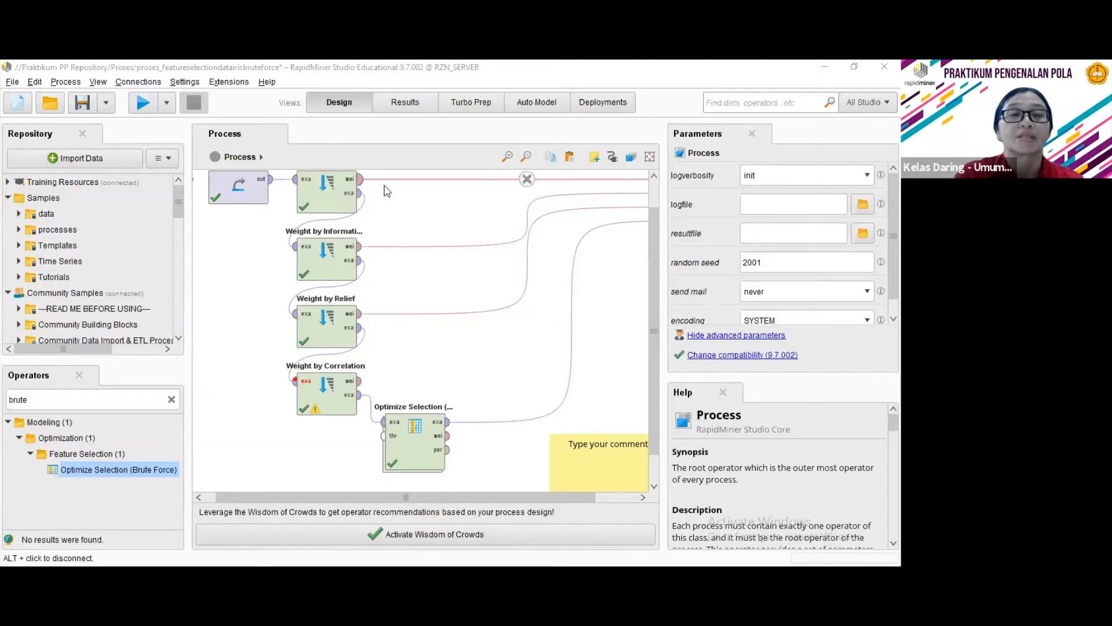
Save the current brute-force feature selection process and start a new blank process.
{"action": "left_click", "coordinate": [12, 82]}
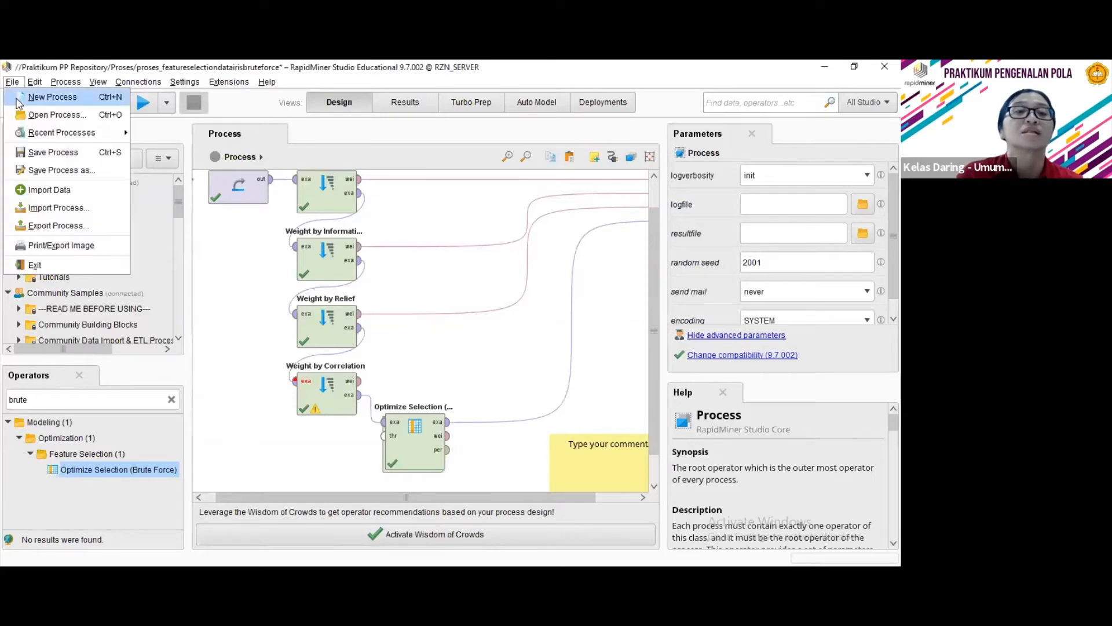
{"action": "left_click", "coordinate": [214, 291]}
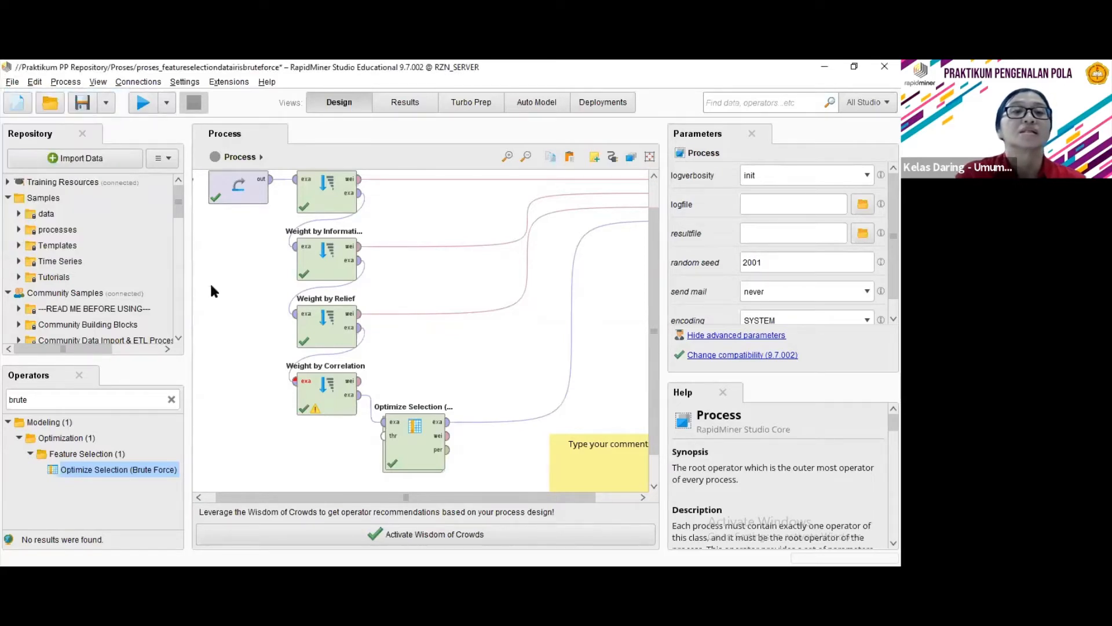
{"action": "key", "text": "ctrl+s"}
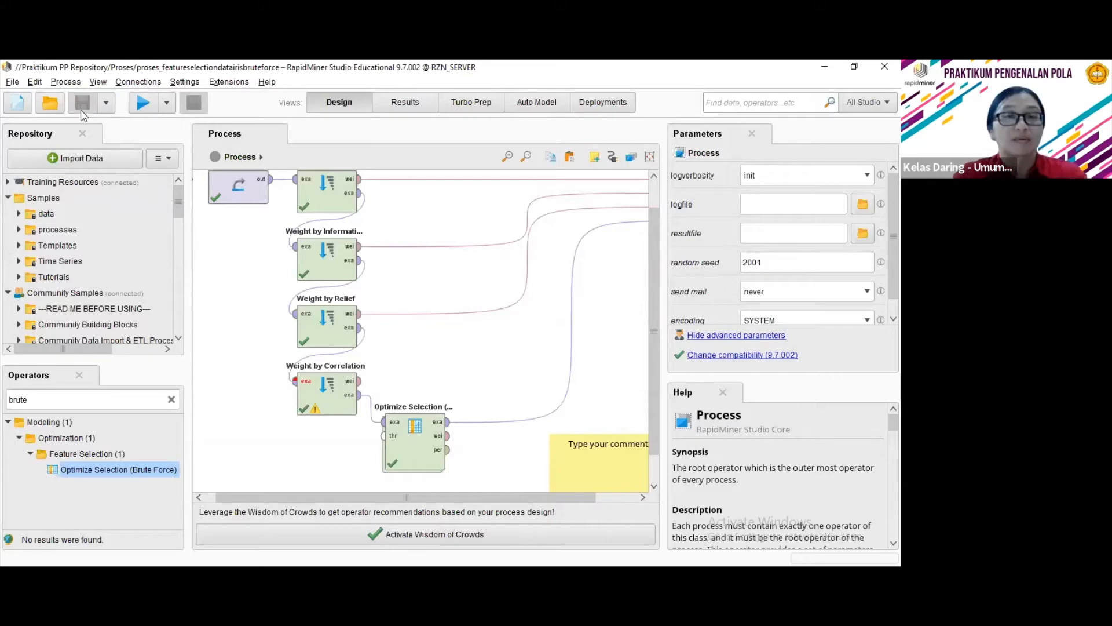
{"action": "left_click", "coordinate": [12, 82]}
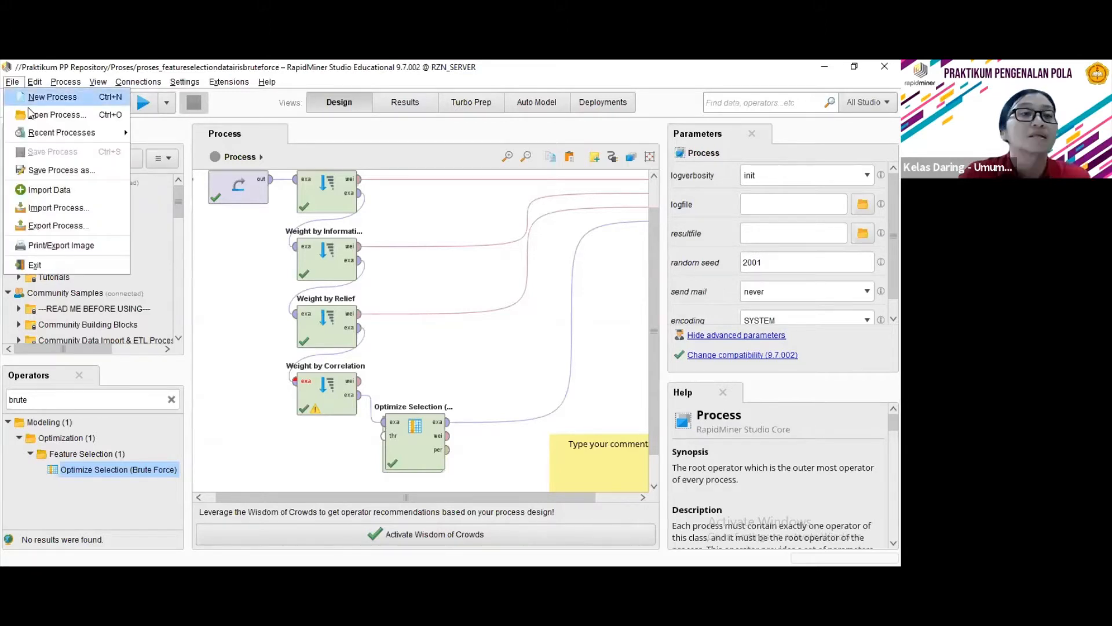
{"action": "left_click", "coordinate": [29, 104]}
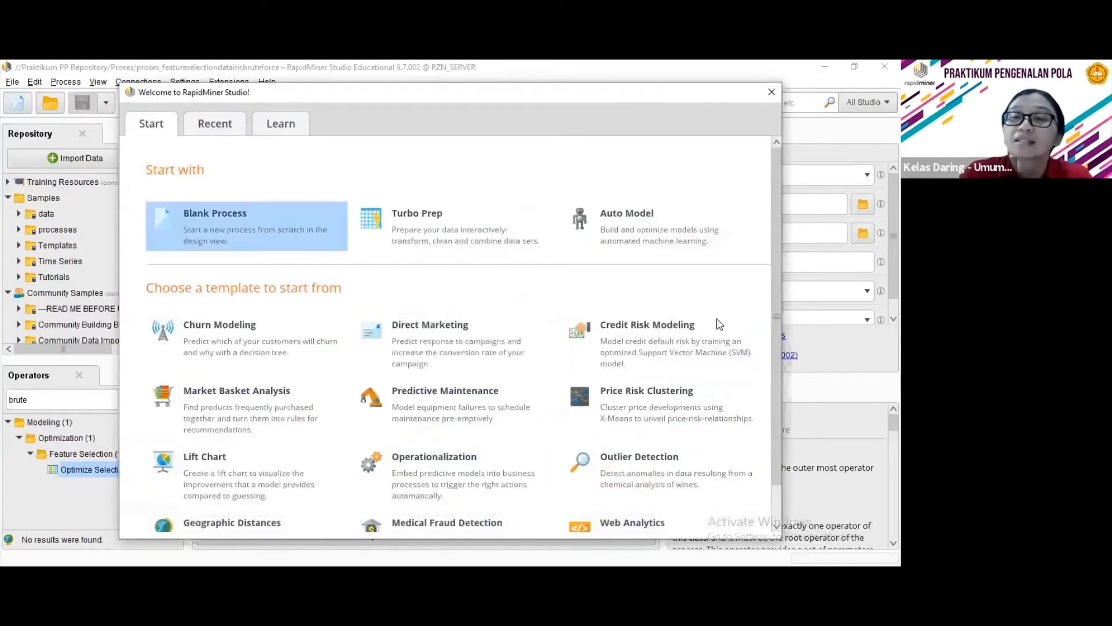
{"action": "left_click", "coordinate": [341, 242]}
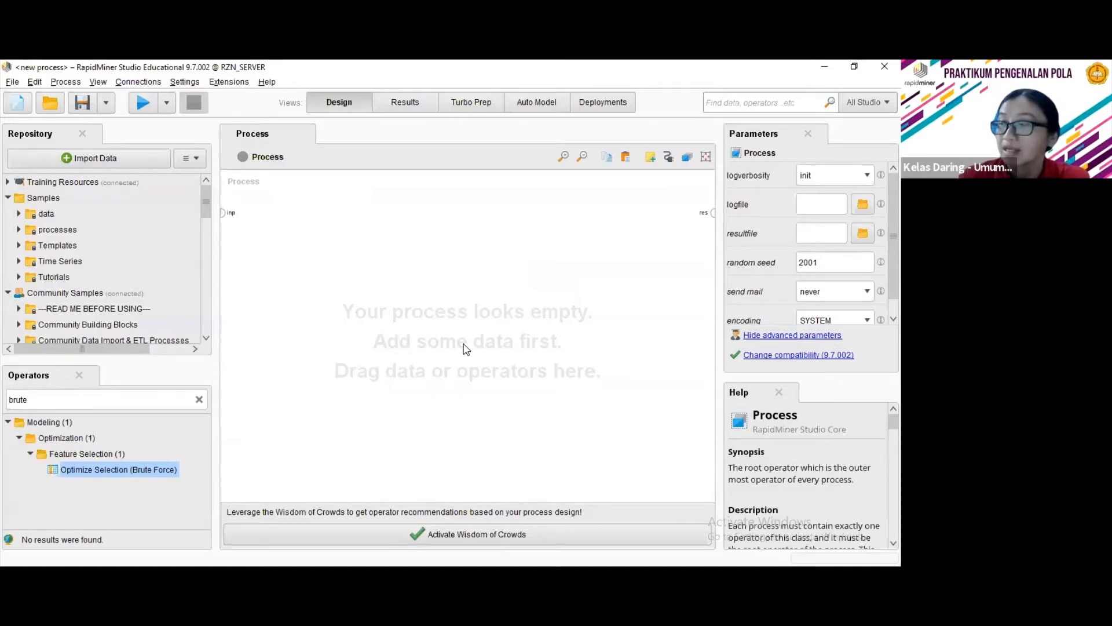
Add the Iris sample dataset to the process and connect its output to the process result port.
{"action": "left_click", "coordinate": [21, 214]}
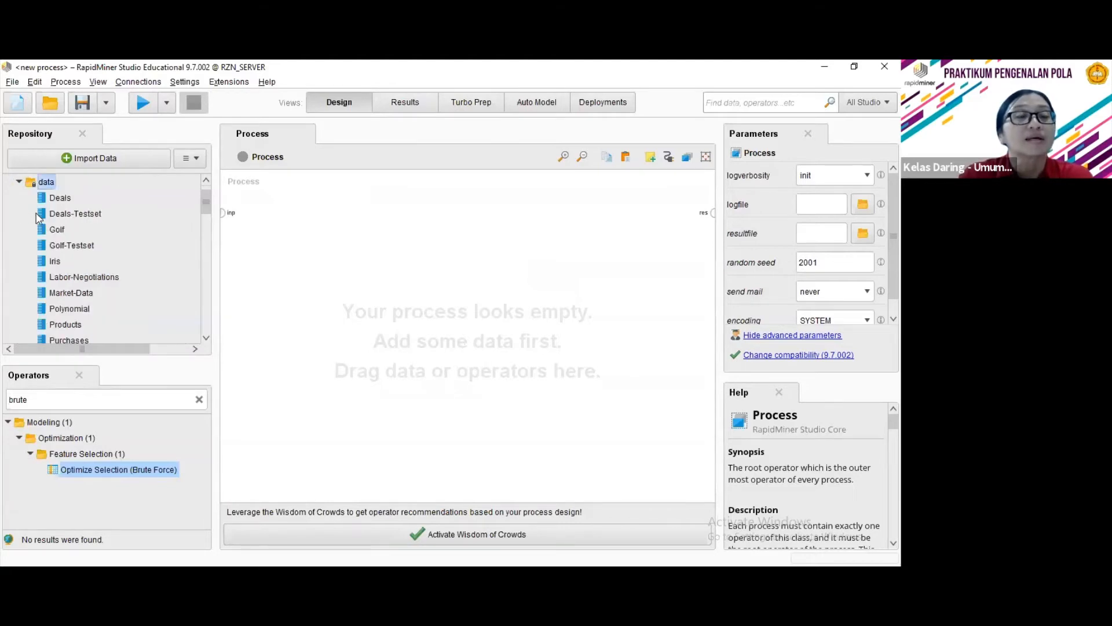
{"action": "scroll", "coordinate": [26, 217], "scroll_direction": "up", "scroll_amount": 1}
{"action": "left_click_drag", "start_coordinate": [51, 295], "coordinate": [274, 219]}
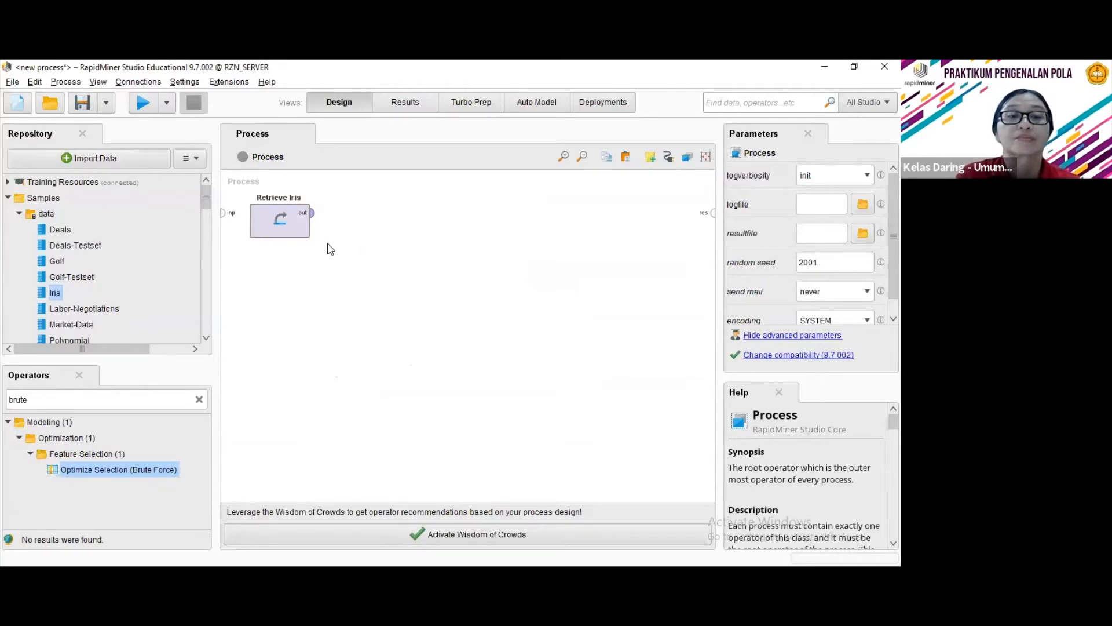
{"action": "left_click", "coordinate": [295, 232]}
{"action": "left_click", "coordinate": [313, 214]}
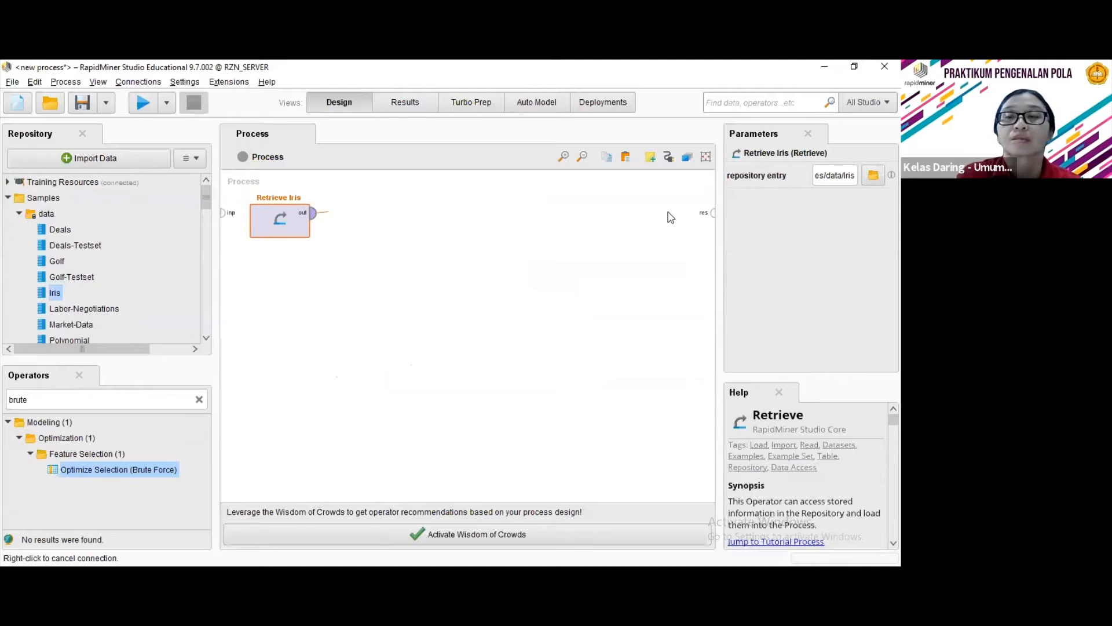
{"action": "left_click", "coordinate": [712, 213]}
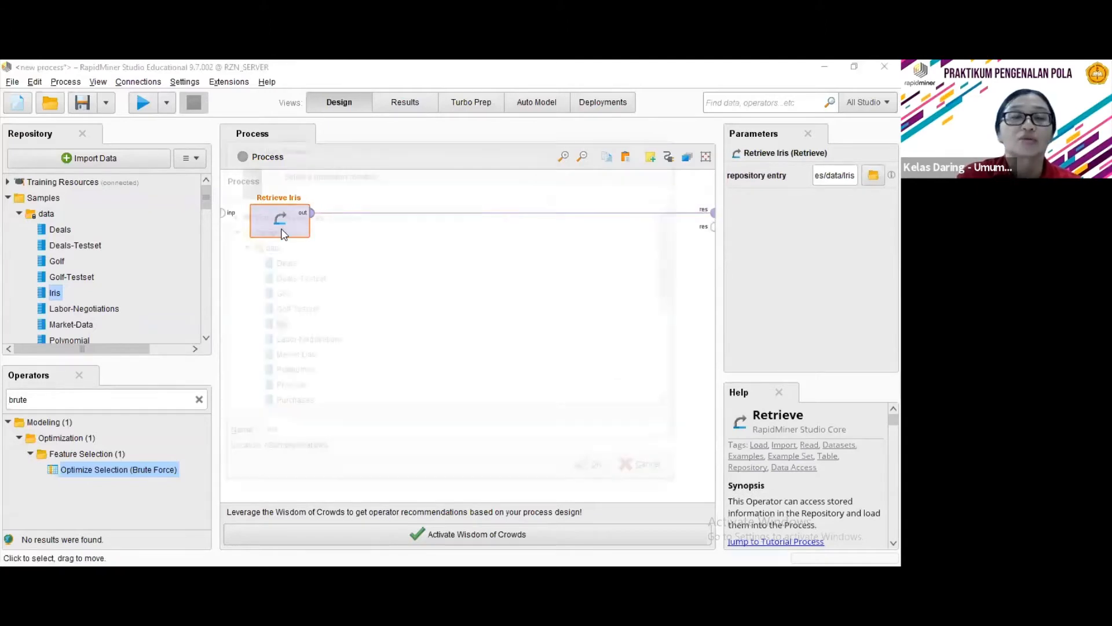
{"action": "double_click", "coordinate": [281, 221]}
{"action": "left_click", "coordinate": [650, 473]}
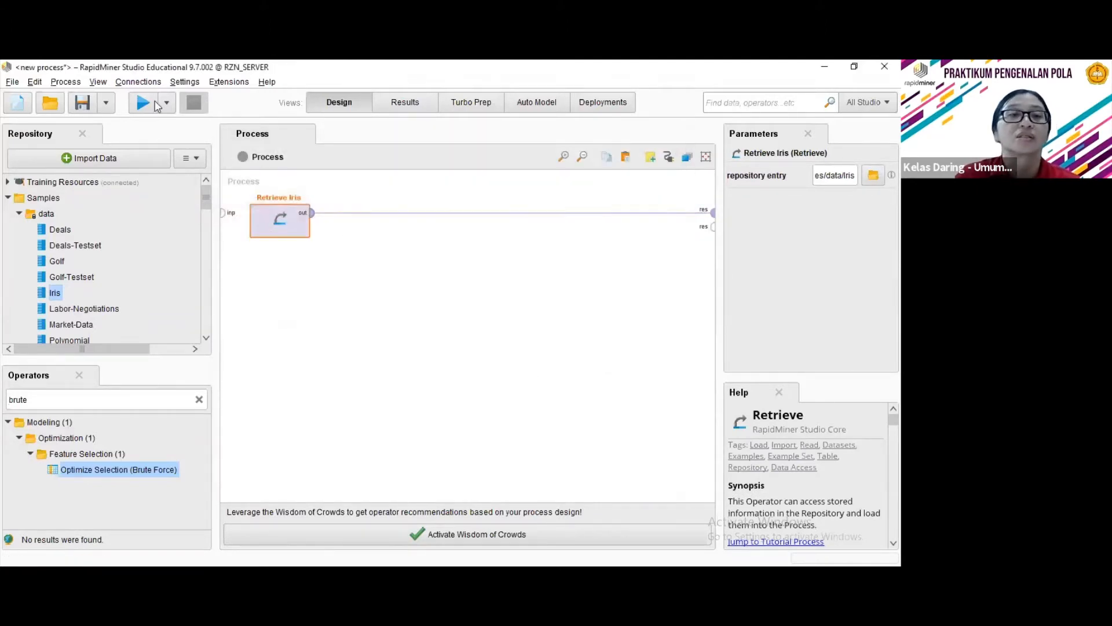
Run the process and look through the rows of the resulting Iris example set.
{"action": "left_click", "coordinate": [138, 103]}
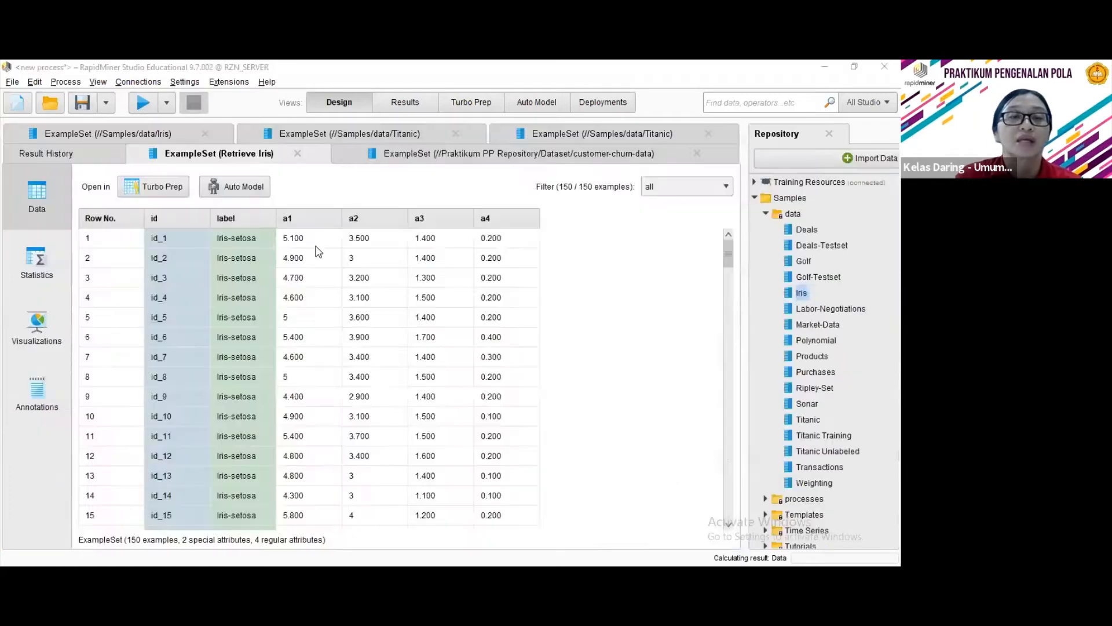
{"action": "scroll", "coordinate": [277, 299], "scroll_direction": "down", "scroll_amount": 8}
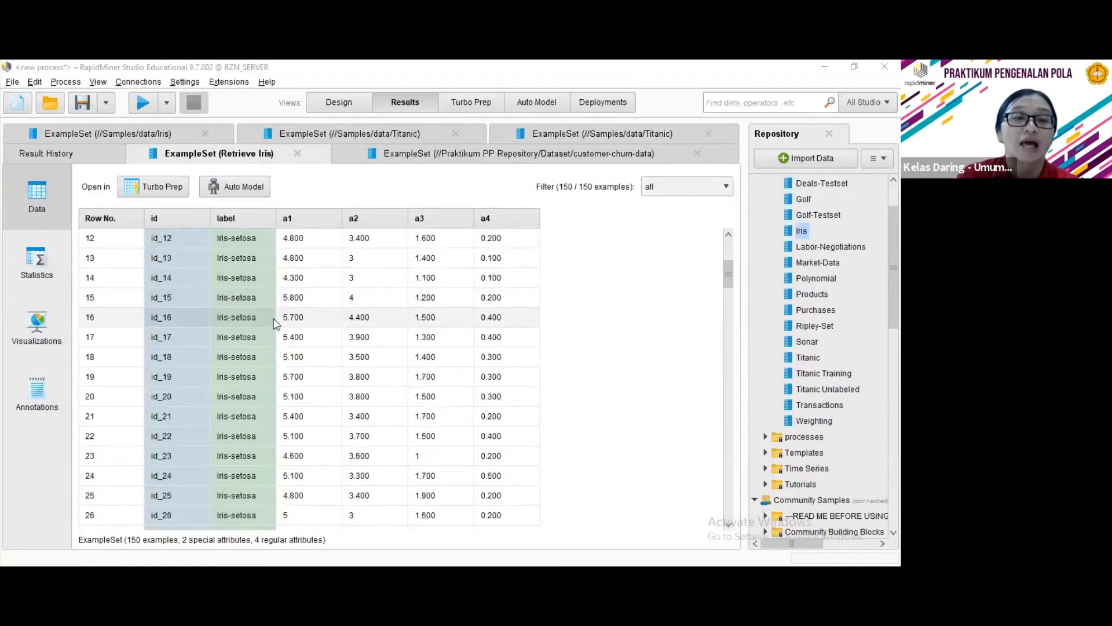
{"action": "scroll", "coordinate": [273, 323], "scroll_direction": "down", "scroll_amount": 7}
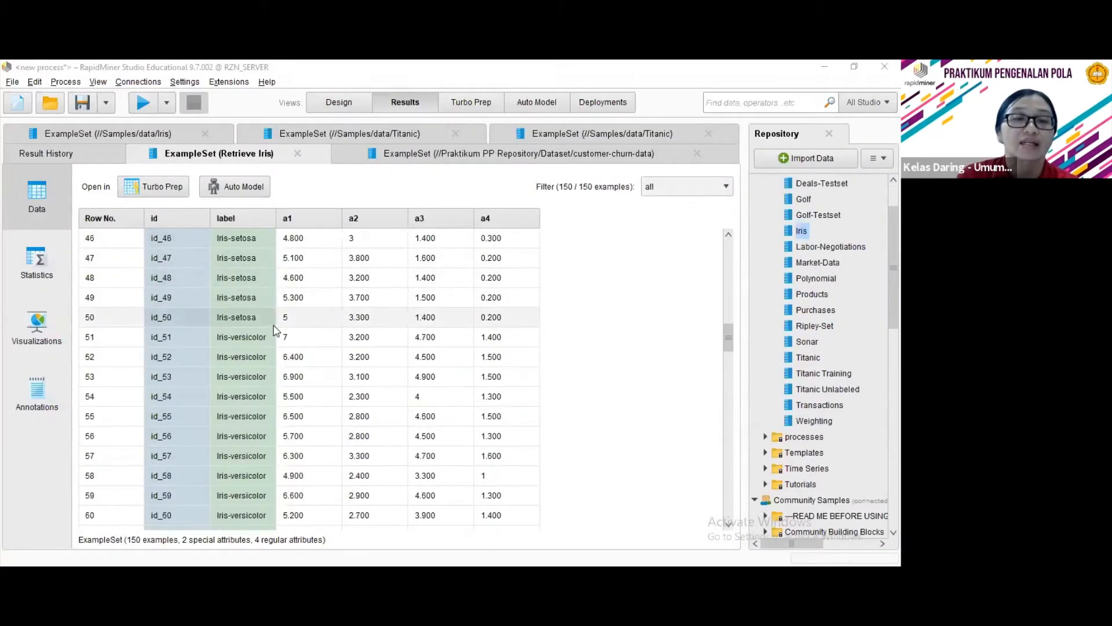
{"action": "scroll", "coordinate": [275, 341], "scroll_direction": "down", "scroll_amount": 4}
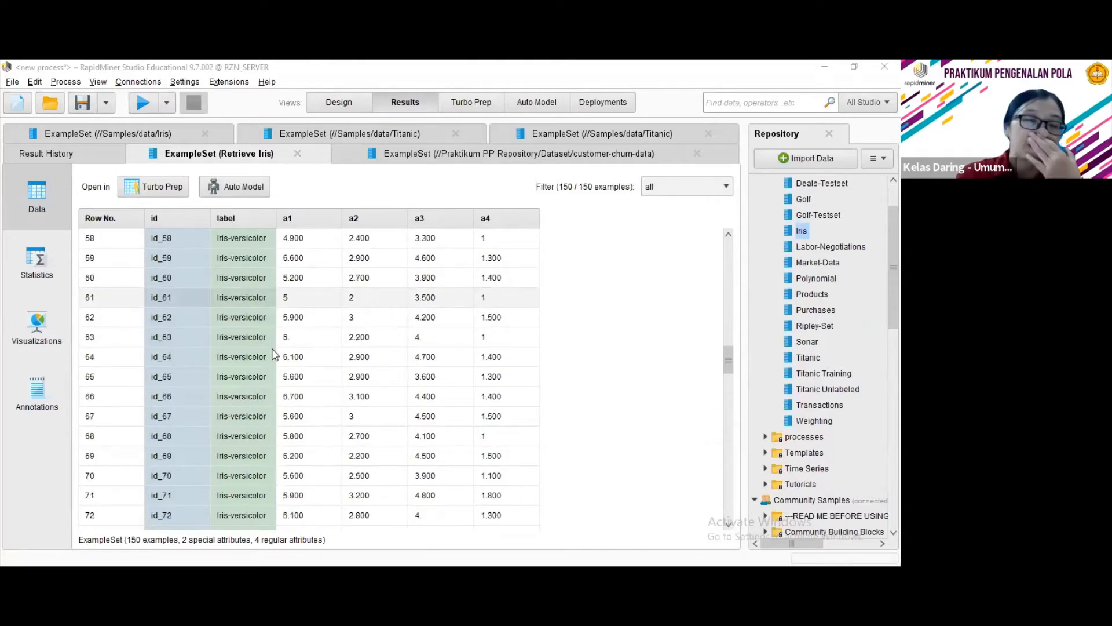
{"action": "scroll", "coordinate": [271, 353], "scroll_direction": "down", "scroll_amount": 8}
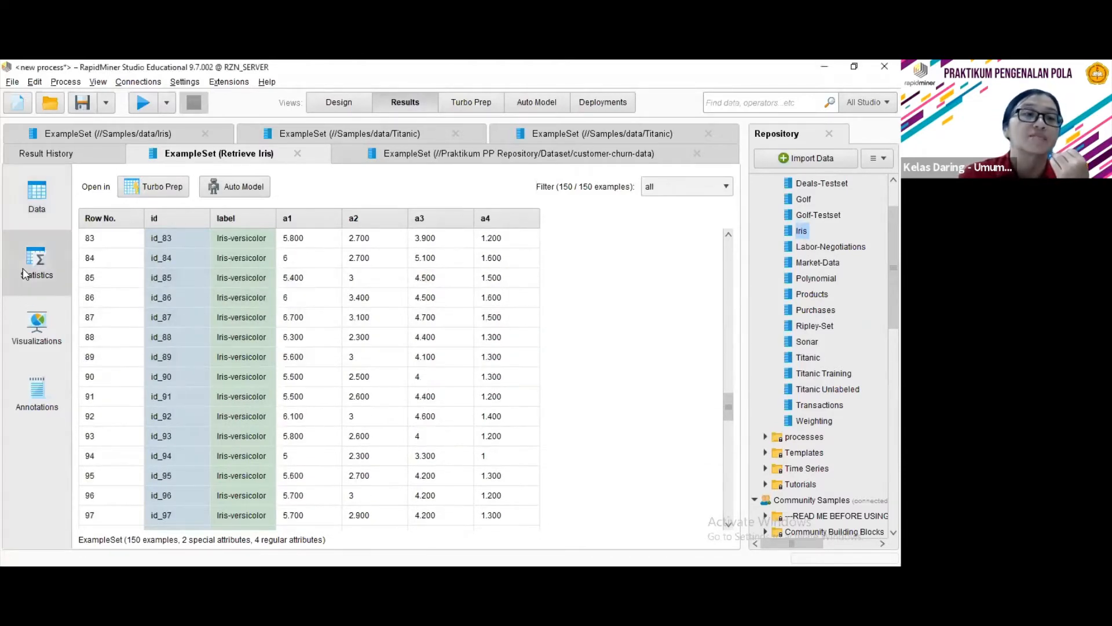
Review the statistics of the Iris attributes, and check the a4 and label column summaries in the data table.
{"action": "left_click", "coordinate": [25, 274]}
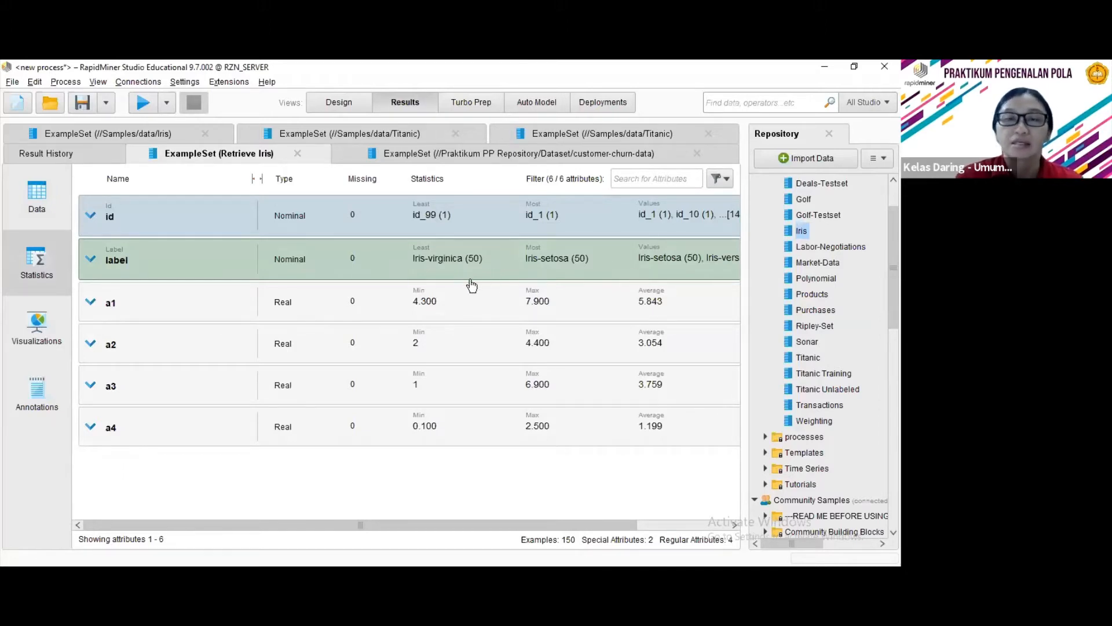
{"action": "left_click_drag", "start_coordinate": [591, 528], "coordinate": [379, 534]}
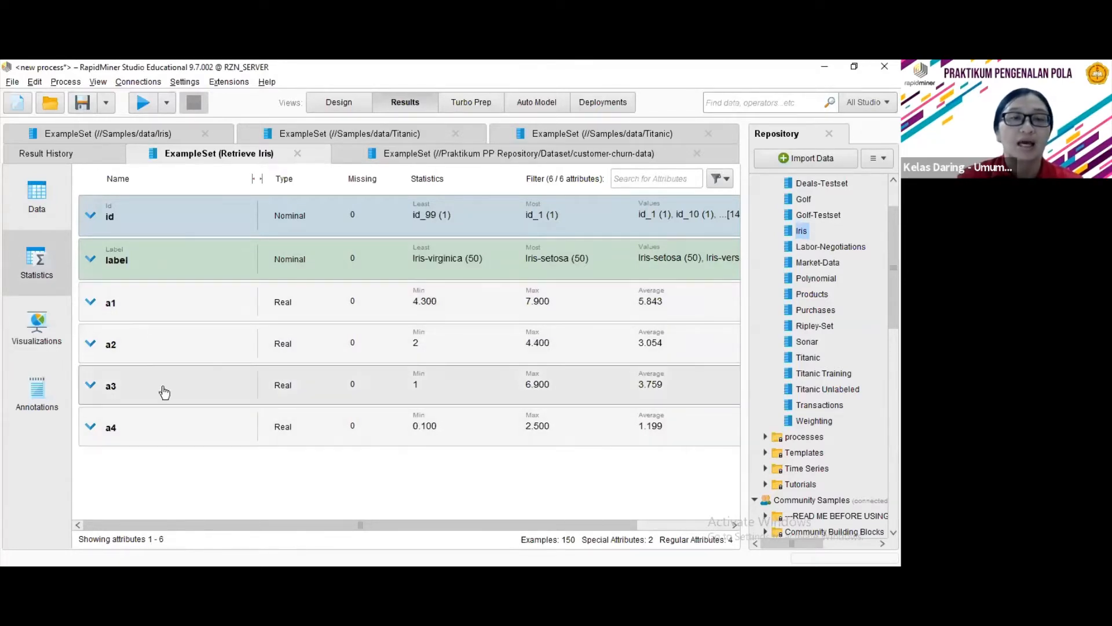
{"action": "left_click", "coordinate": [44, 196]}
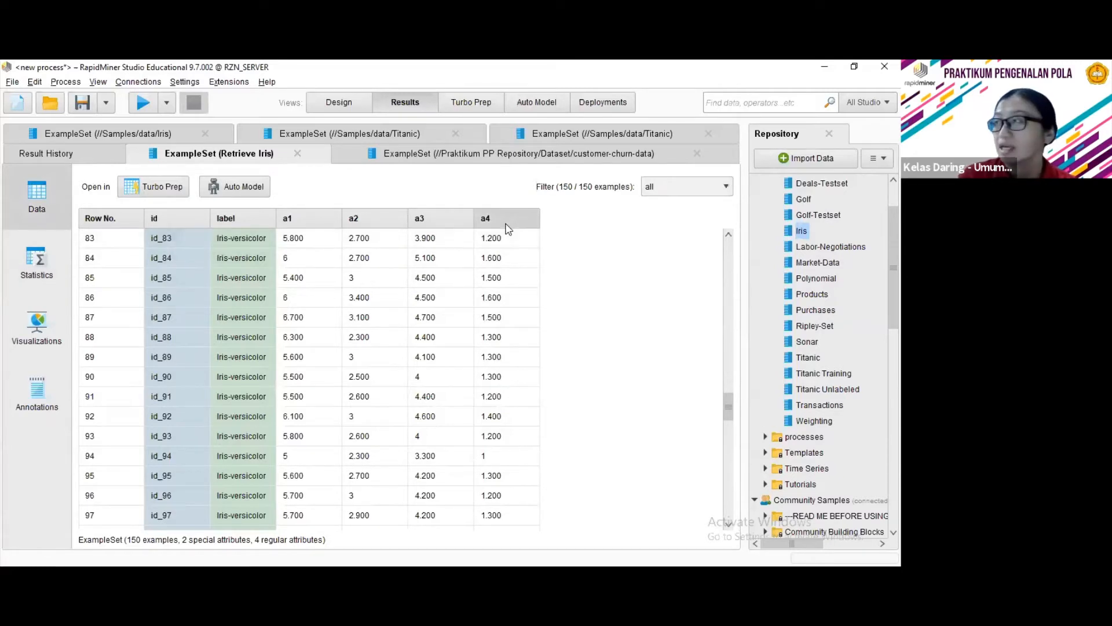
{"action": "mouse_move", "coordinate": [508, 228]}
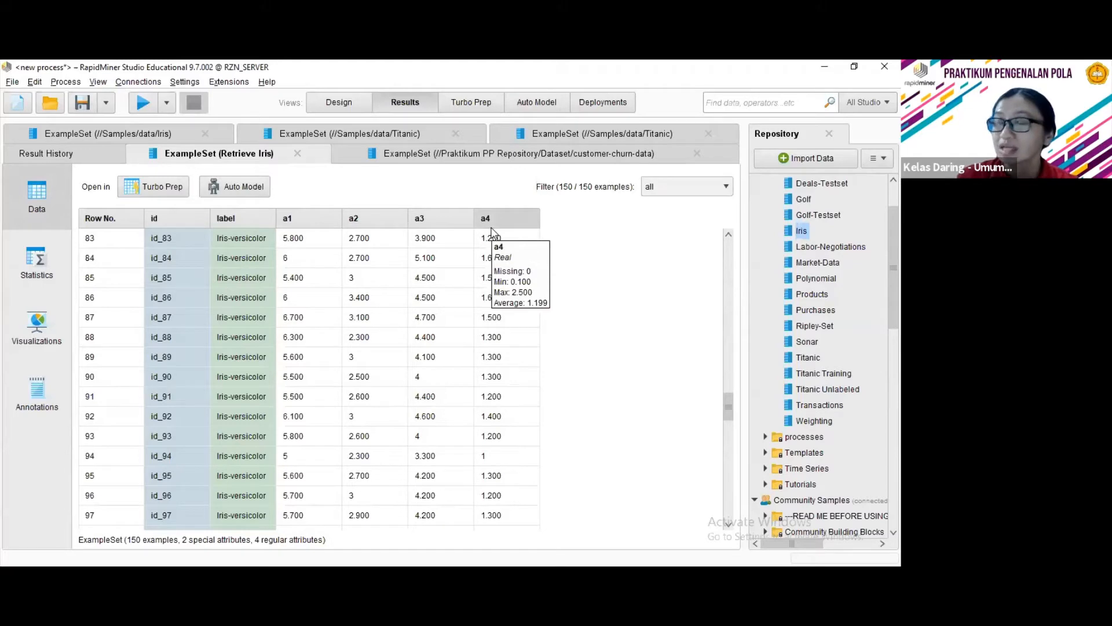
{"action": "mouse_move", "coordinate": [288, 221]}
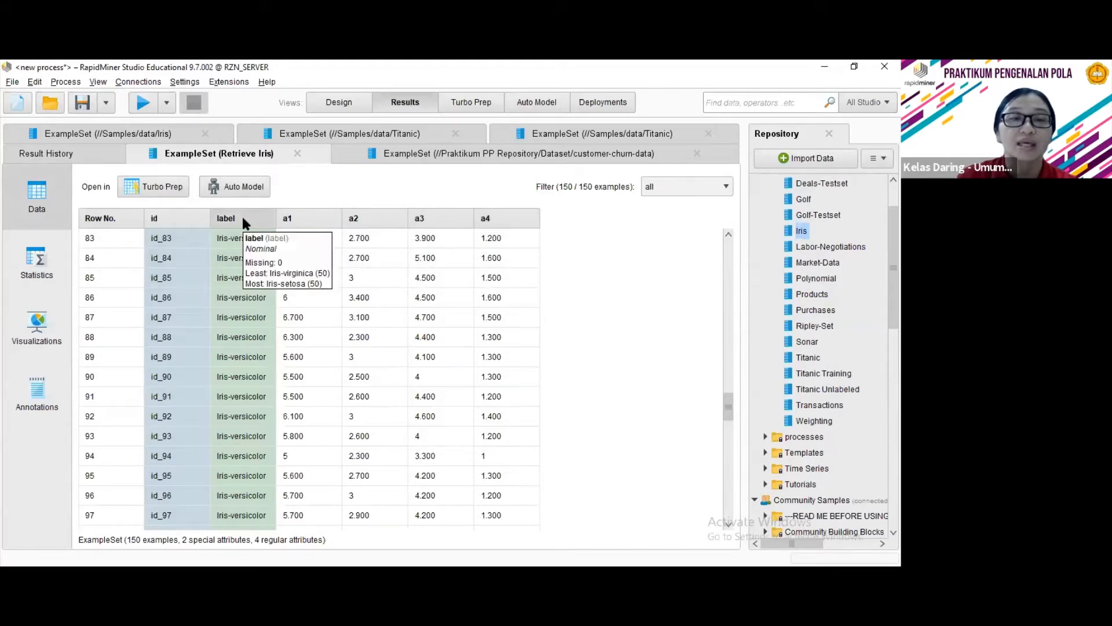
Examine how the label classes are distributed across the Iris data rows.
{"action": "scroll", "coordinate": [258, 283], "scroll_direction": "up", "scroll_amount": 2}
{"action": "scroll", "coordinate": [258, 282], "scroll_direction": "up", "scroll_amount": 8}
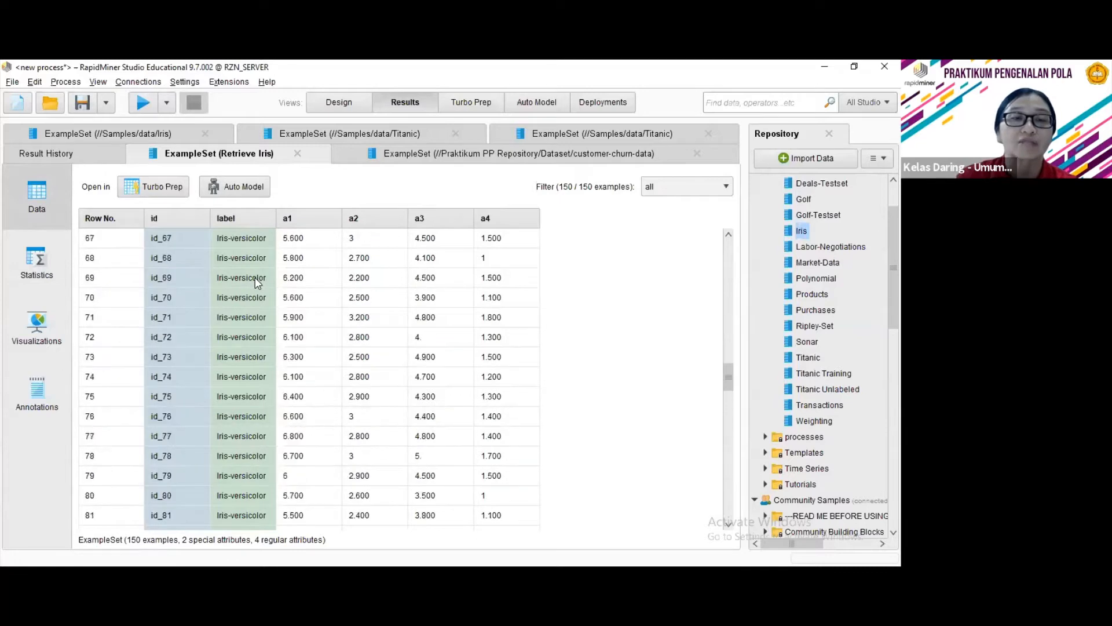
{"action": "scroll", "coordinate": [258, 283], "scroll_direction": "up", "scroll_amount": 3}
{"action": "scroll", "coordinate": [258, 283], "scroll_direction": "down", "scroll_amount": 7}
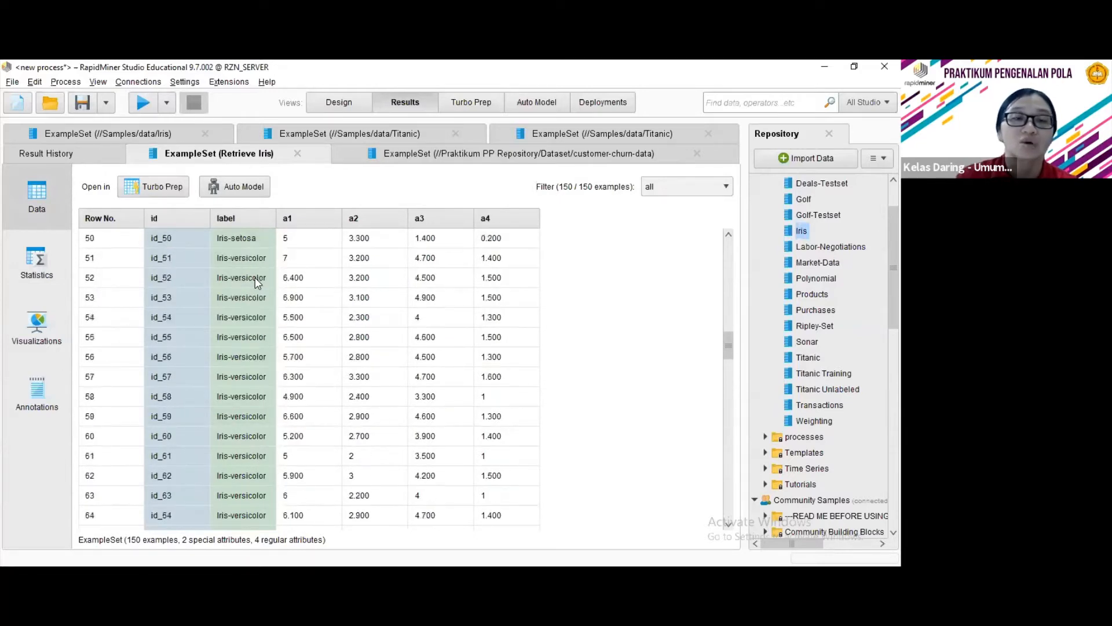
{"action": "scroll", "coordinate": [256, 287], "scroll_direction": "down", "scroll_amount": 8}
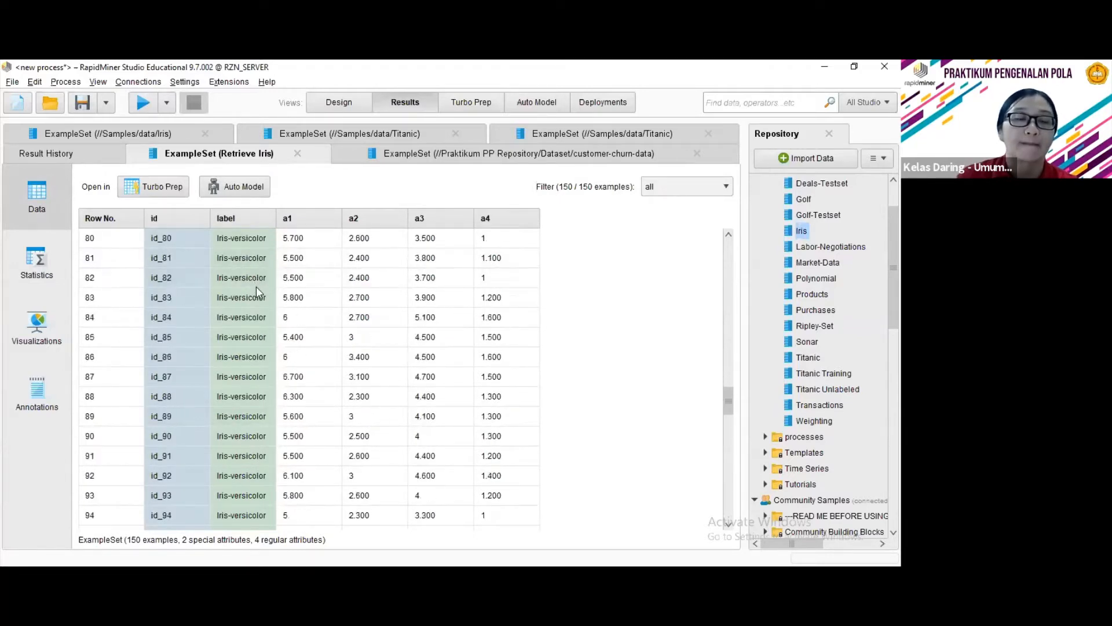
{"action": "scroll", "coordinate": [257, 287], "scroll_direction": "down", "scroll_amount": 11}
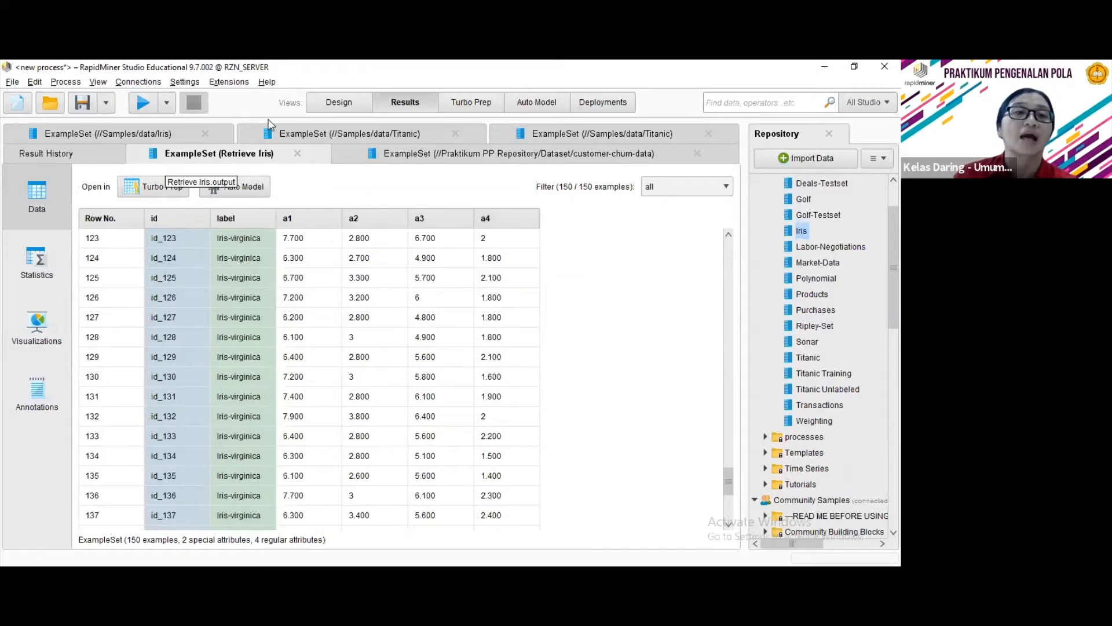
Return to the process design and search the operators for "feature wei".
{"action": "left_click", "coordinate": [334, 109]}
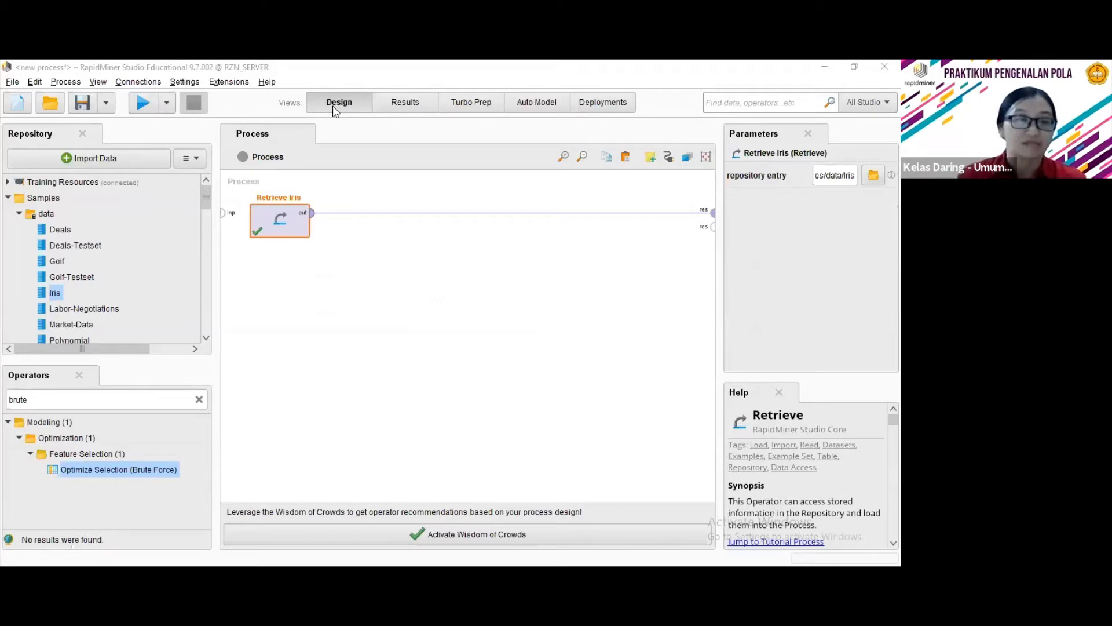
{"action": "double_click", "coordinate": [58, 403]}
{"action": "type", "text": "fe"}
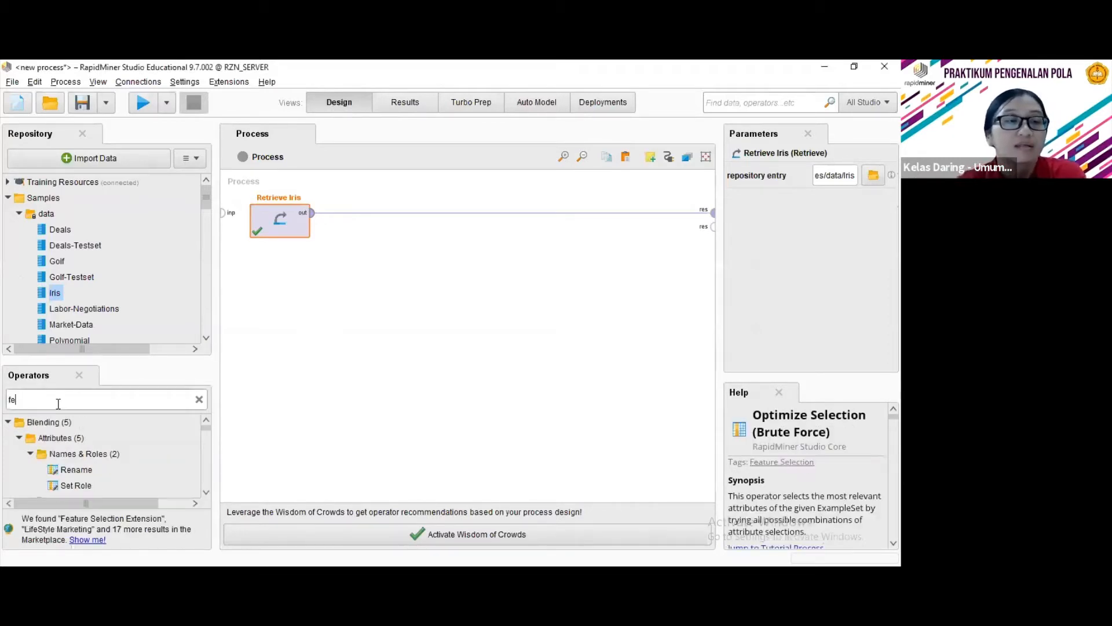
{"action": "type", "text": "ature "}
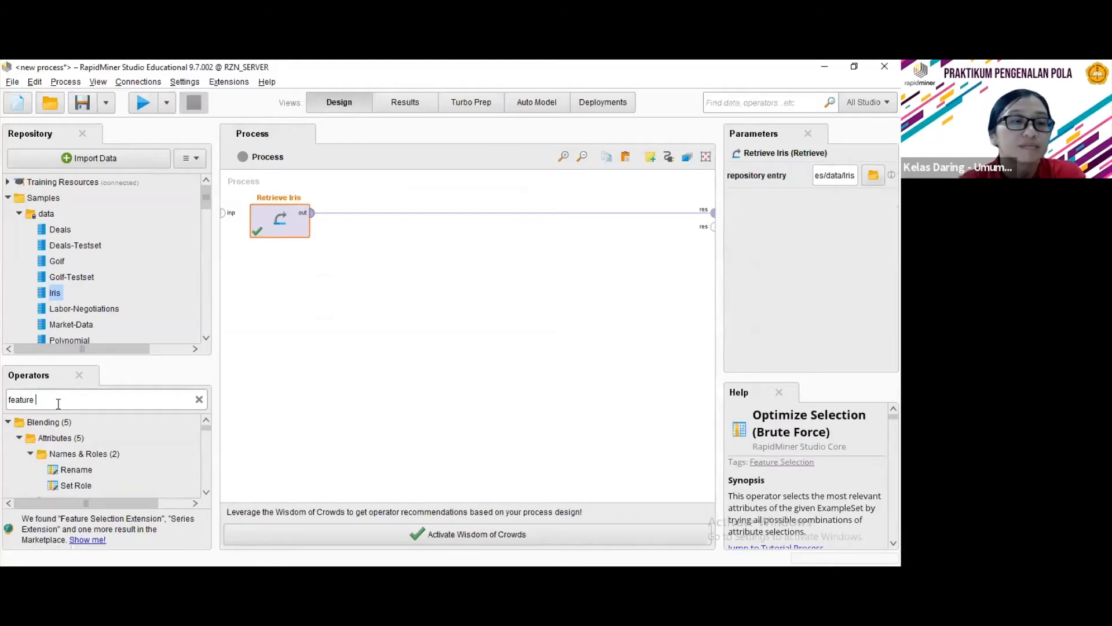
{"action": "type", "text": "wei"}
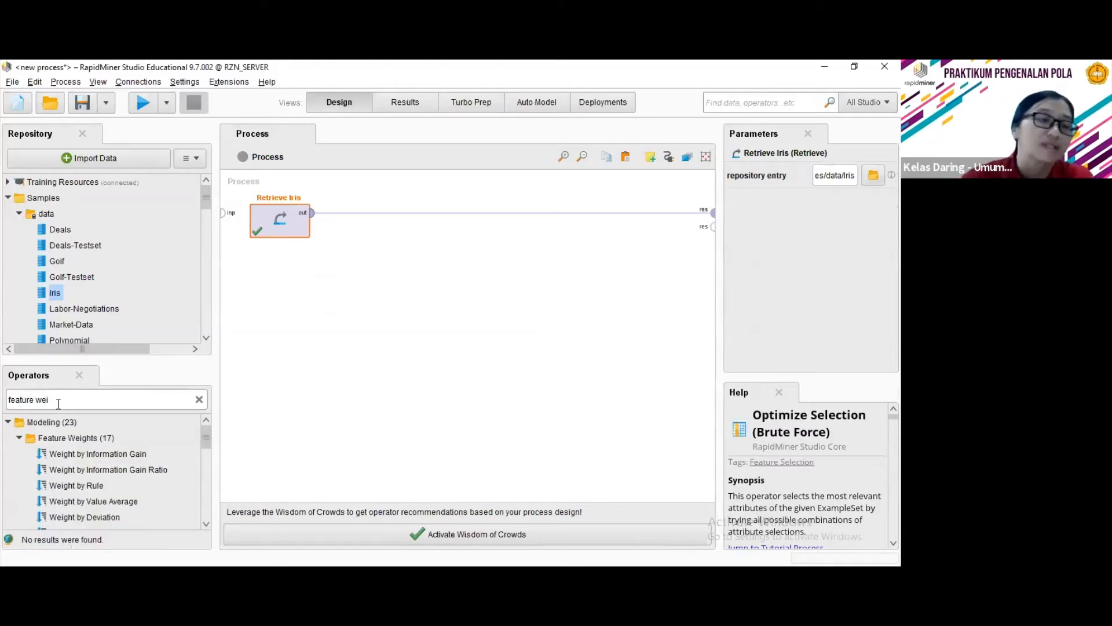
Enlarge the operator list and look through the available Feature Weights operators.
{"action": "left_click_drag", "start_coordinate": [99, 358], "coordinate": [101, 259]}
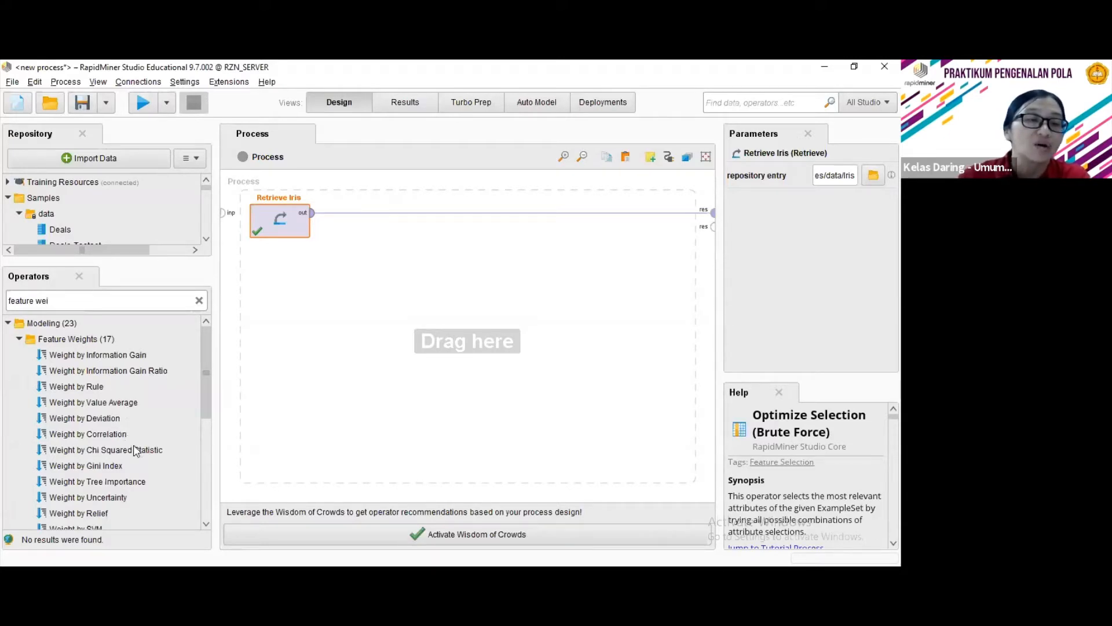
{"action": "scroll", "coordinate": [155, 475], "scroll_direction": "down", "scroll_amount": 5}
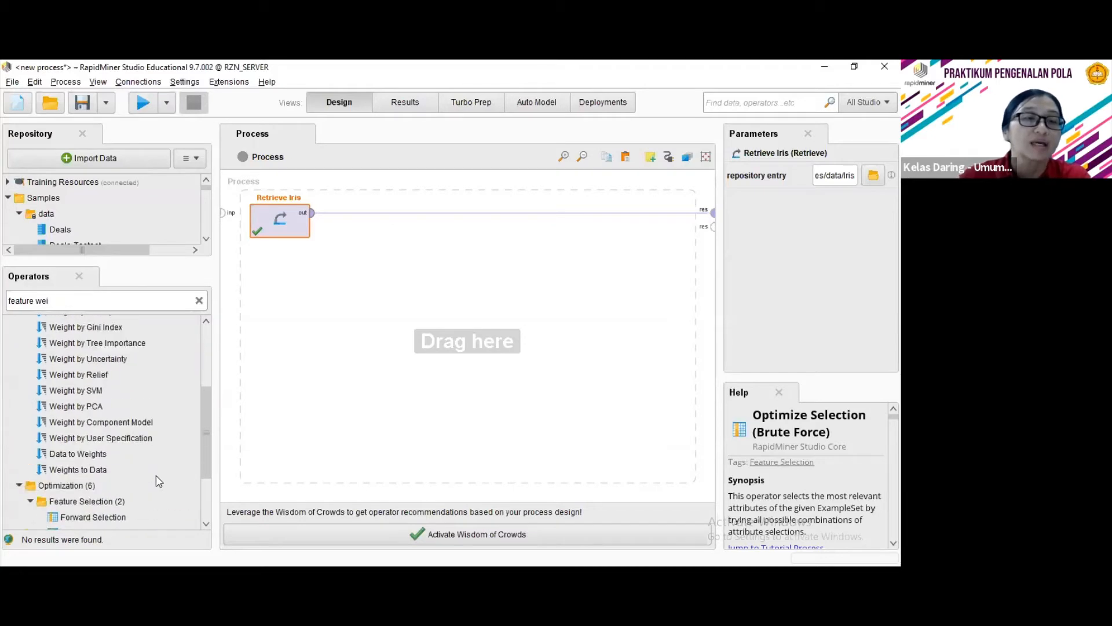
{"action": "scroll", "coordinate": [157, 477], "scroll_direction": "up", "scroll_amount": 2}
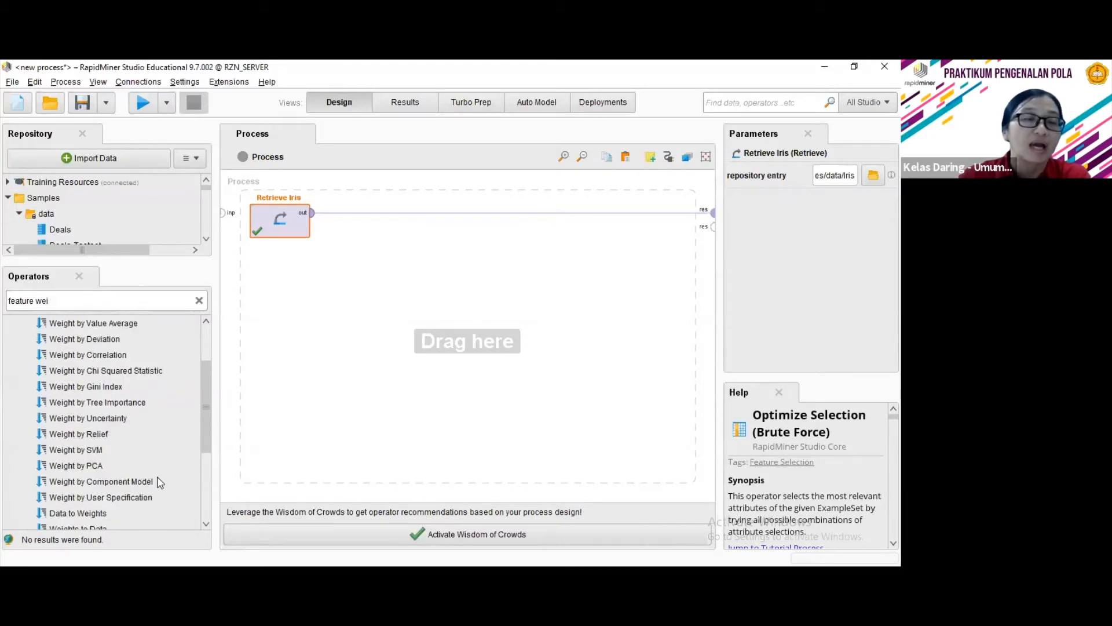
{"action": "scroll", "coordinate": [160, 482], "scroll_direction": "up", "scroll_amount": 3}
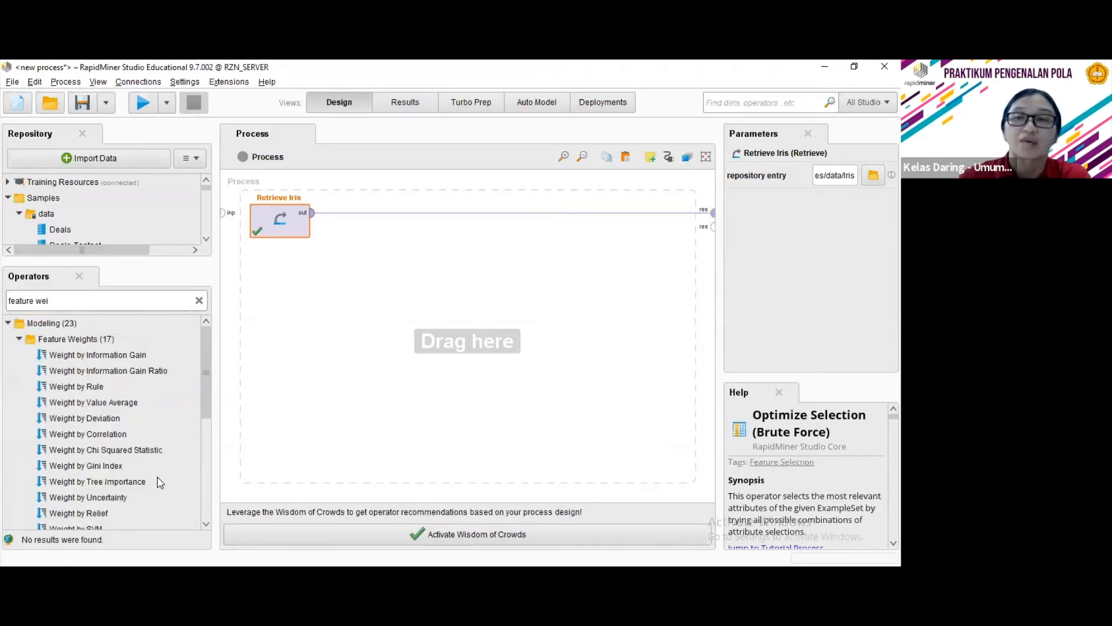
Add the Weight by Information Gain operator after Retrieve Iris, linking the Iris data into it and its weights output to the first result port.
{"action": "left_click", "coordinate": [101, 361]}
{"action": "left_click_drag", "start_coordinate": [101, 361], "coordinate": [376, 235]}
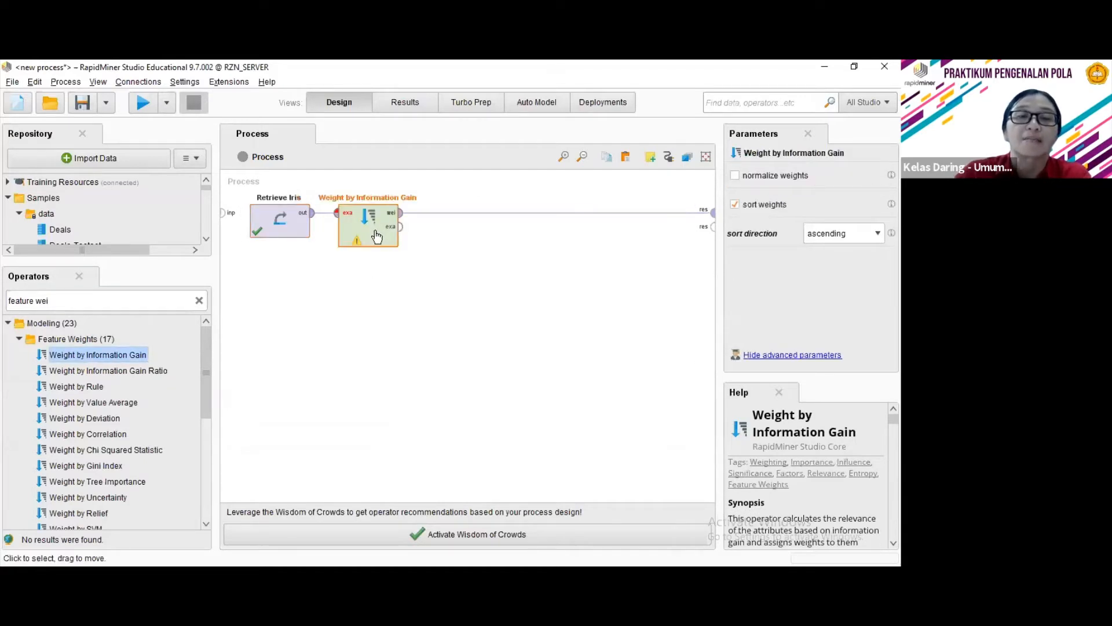
{"action": "left_click", "coordinate": [512, 214]}
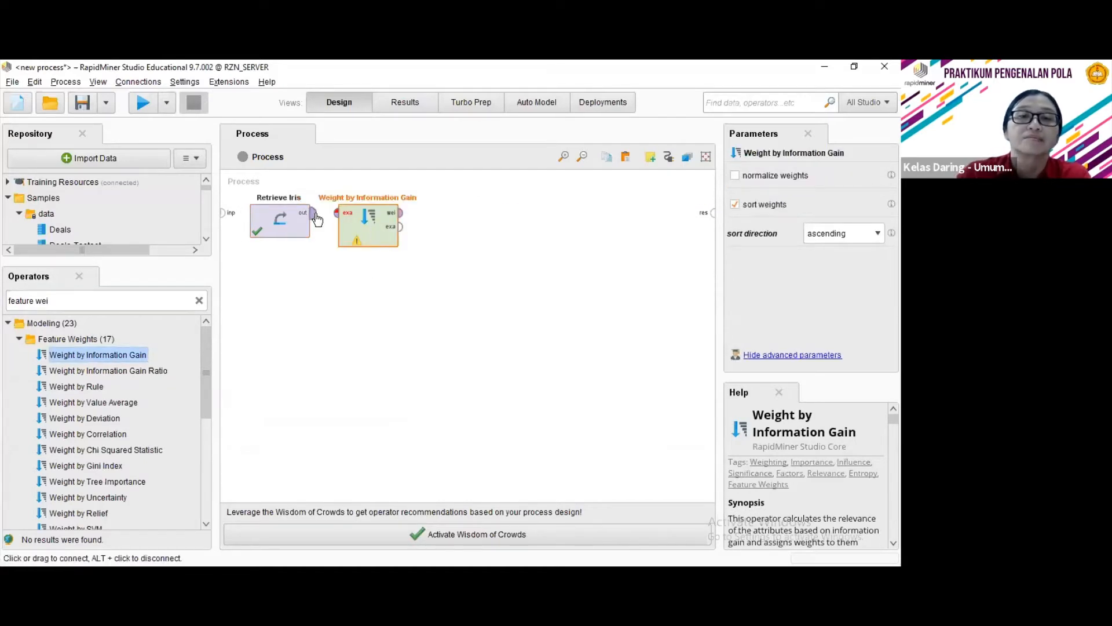
{"action": "left_click_drag", "start_coordinate": [314, 214], "coordinate": [715, 214]}
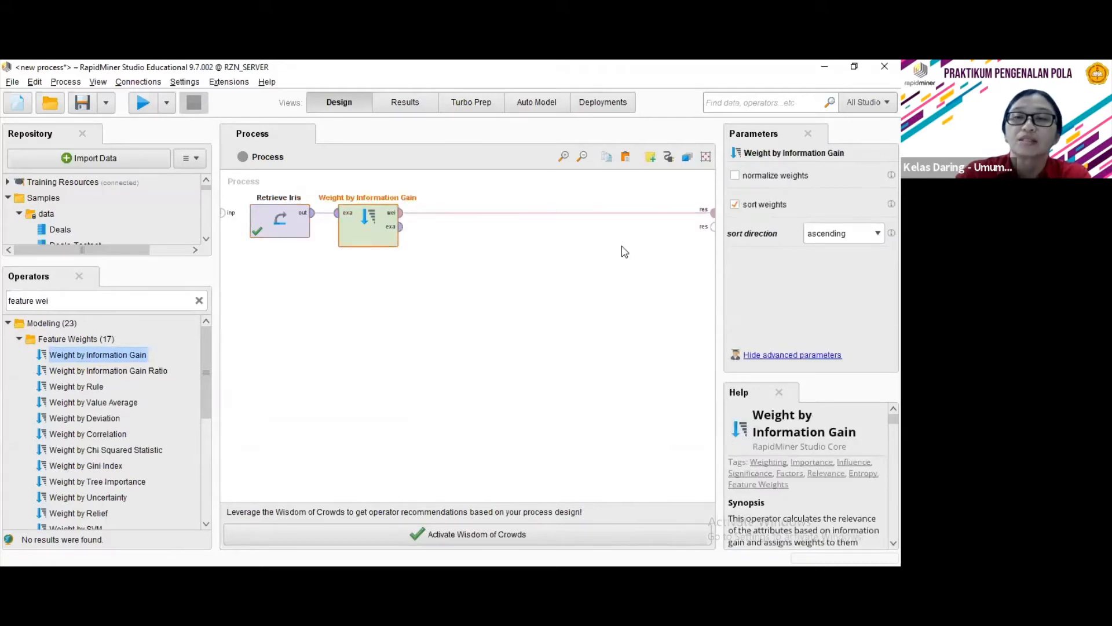
Run the process and close the customer-churn-data, Titanic and Iris result sets, leaving only the attribute weights open.
{"action": "left_click", "coordinate": [140, 105]}
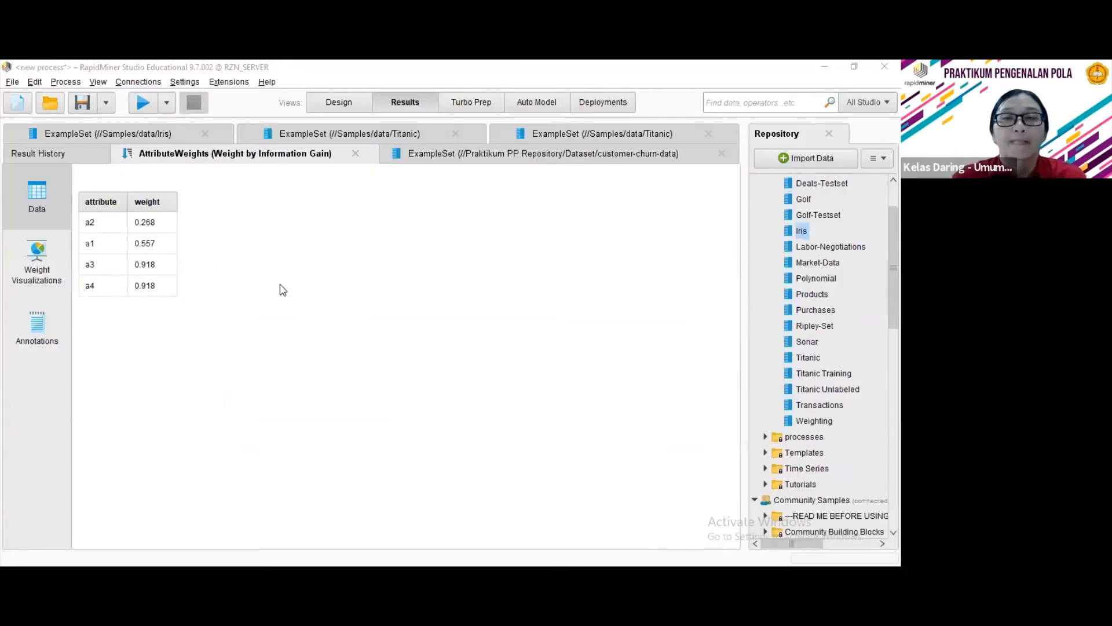
{"action": "left_click", "coordinate": [700, 148]}
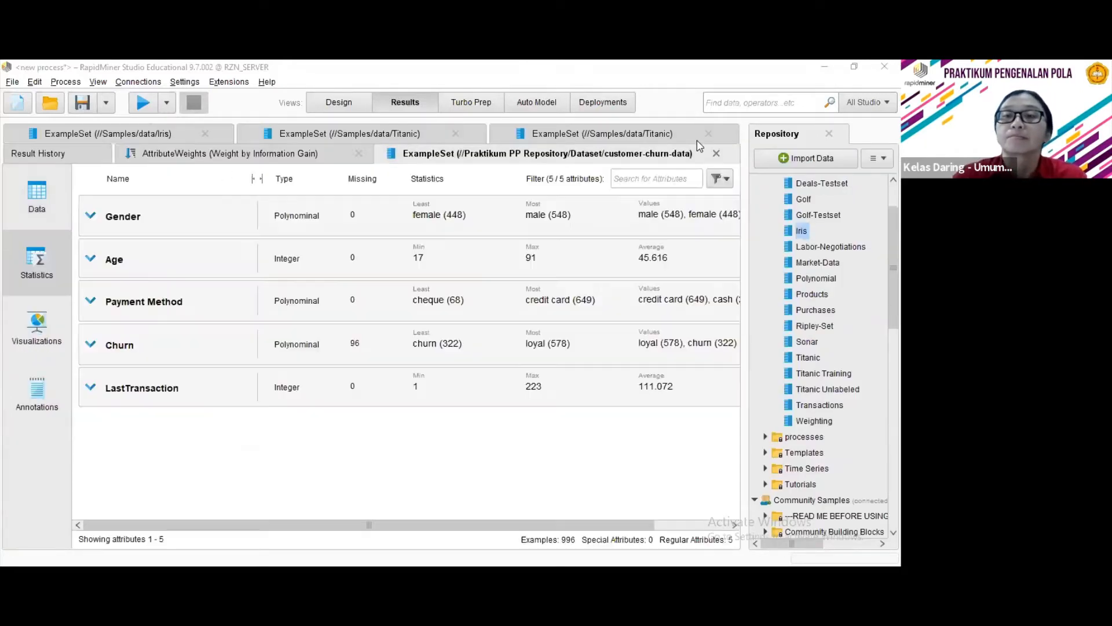
{"action": "left_click", "coordinate": [716, 153]}
{"action": "left_click", "coordinate": [642, 133]}
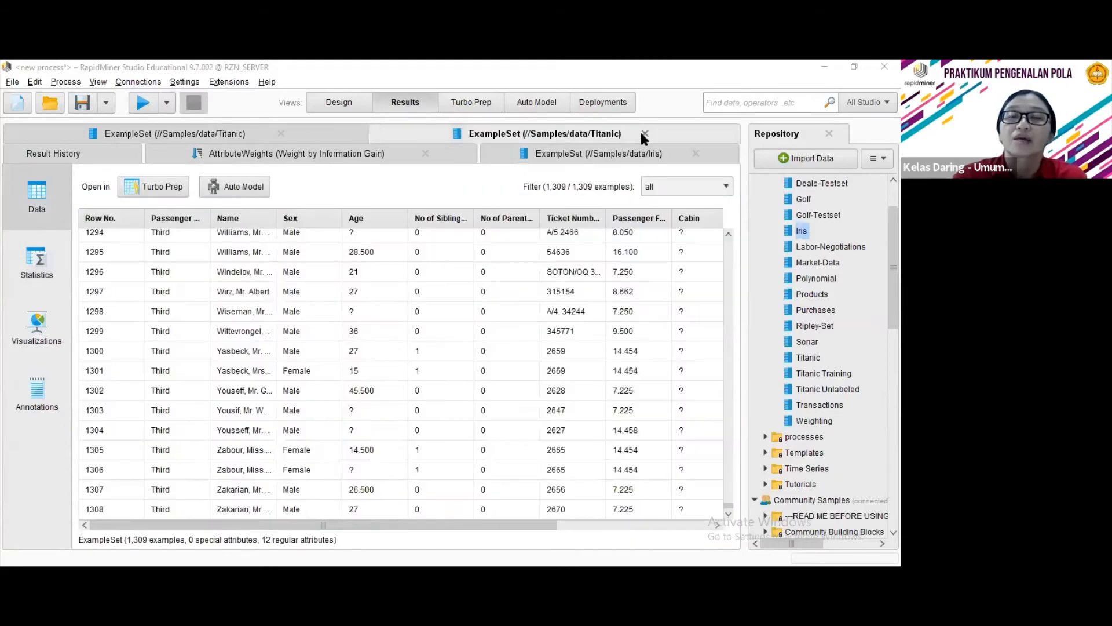
{"action": "left_click", "coordinate": [642, 134]}
{"action": "left_click", "coordinate": [639, 132]}
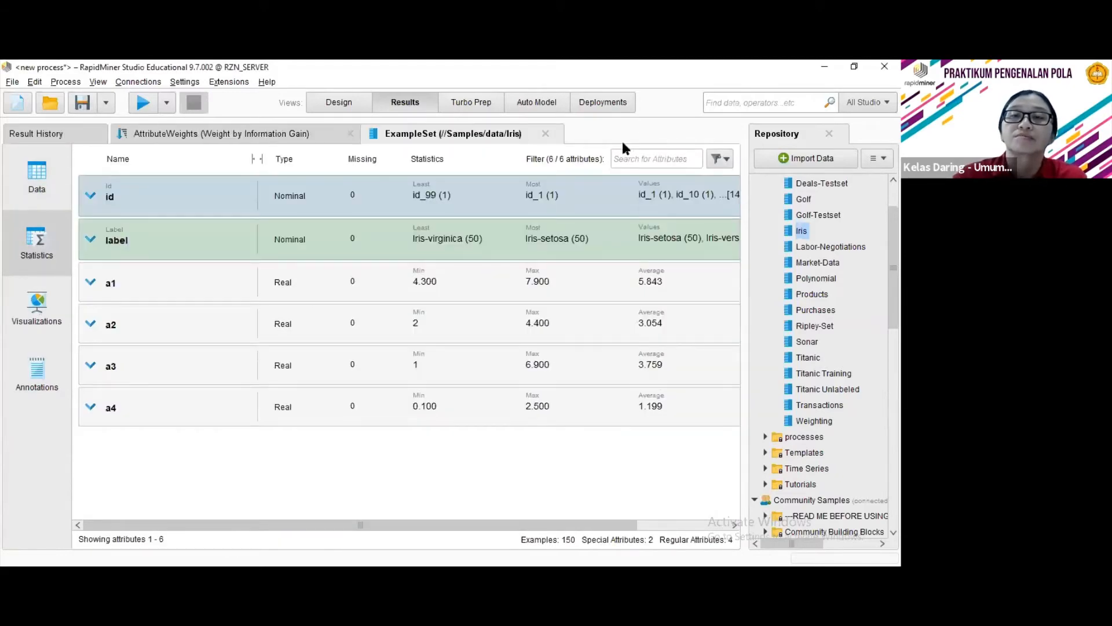
{"action": "left_click", "coordinate": [546, 134]}
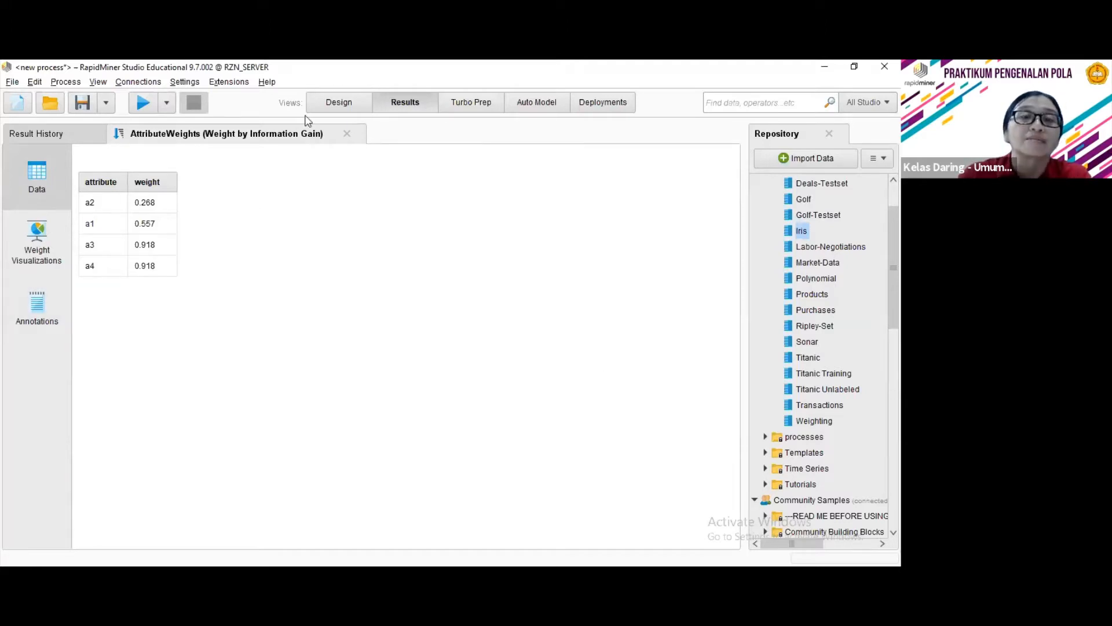
In the process design, unlink Weight by Information Gain from the result port and add Weight by Information Gain Ratio below it.
{"action": "left_click", "coordinate": [325, 105]}
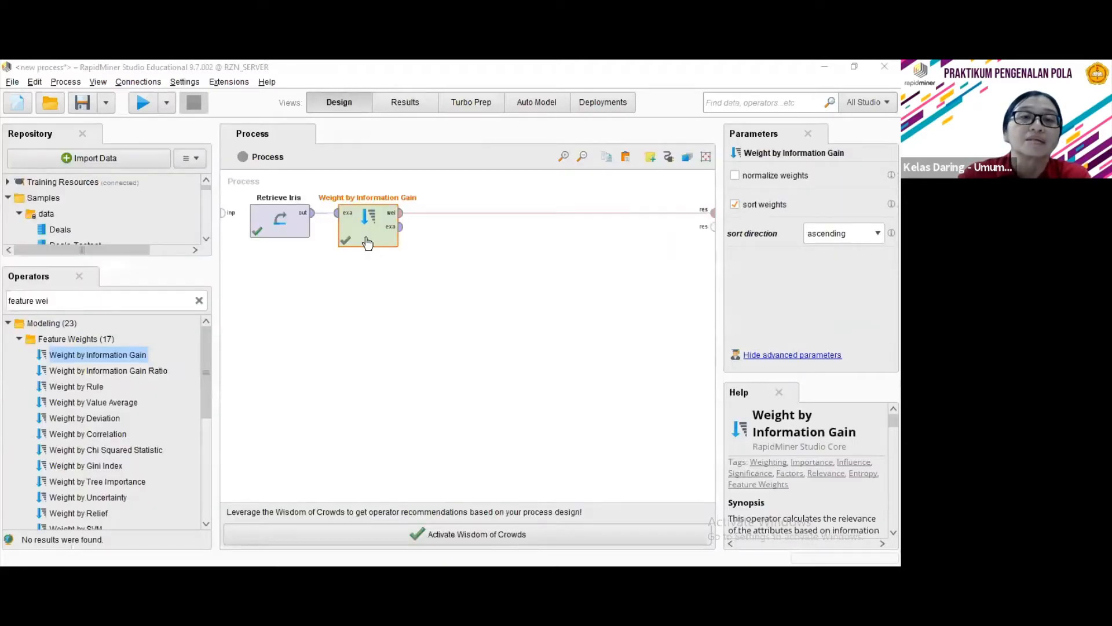
{"action": "left_click", "coordinate": [556, 212]}
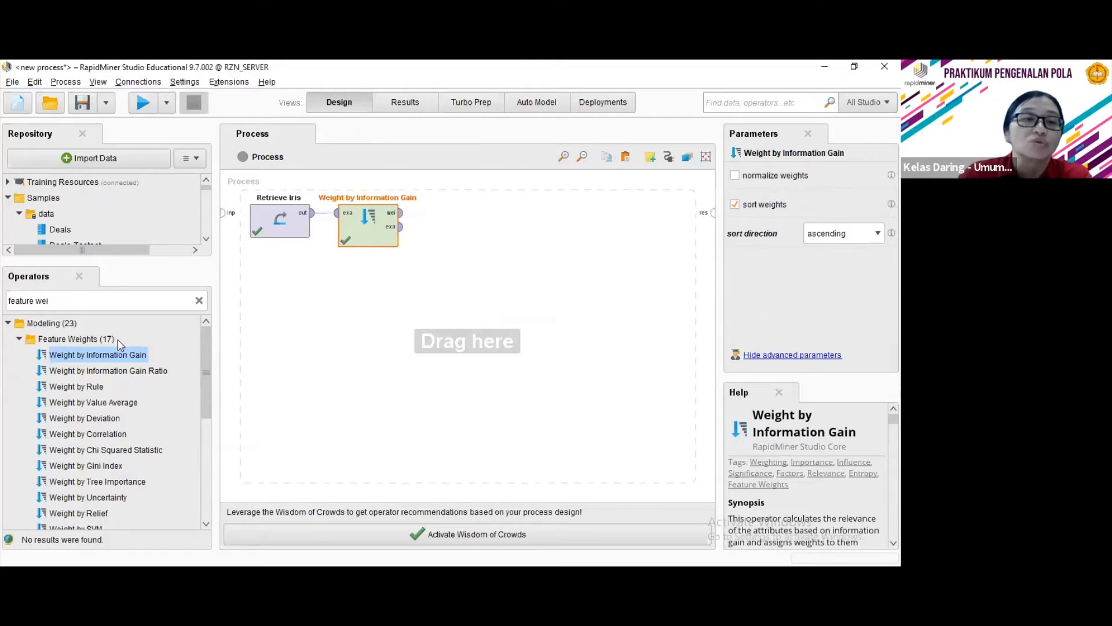
{"action": "left_click_drag", "start_coordinate": [123, 371], "coordinate": [379, 297]}
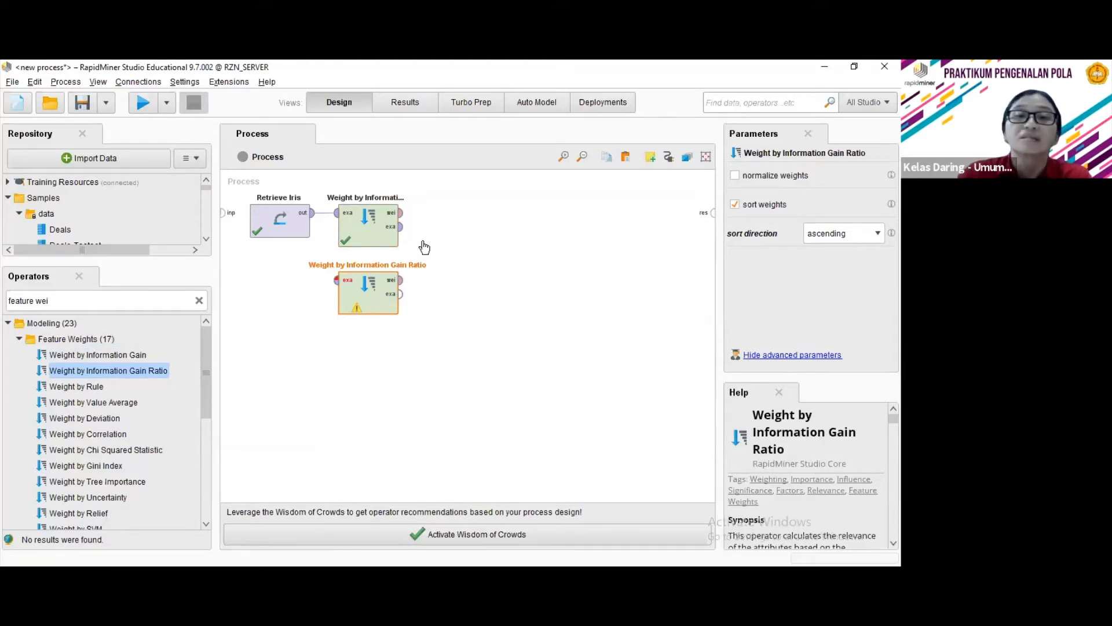
Connect Weight by Information Gain's weights to the first result port and its example set output to Weight by Information Gain Ratio's input.
{"action": "left_click", "coordinate": [400, 212]}
{"action": "left_click_drag", "start_coordinate": [645, 221], "coordinate": [715, 212]}
{"action": "left_click", "coordinate": [400, 214]}
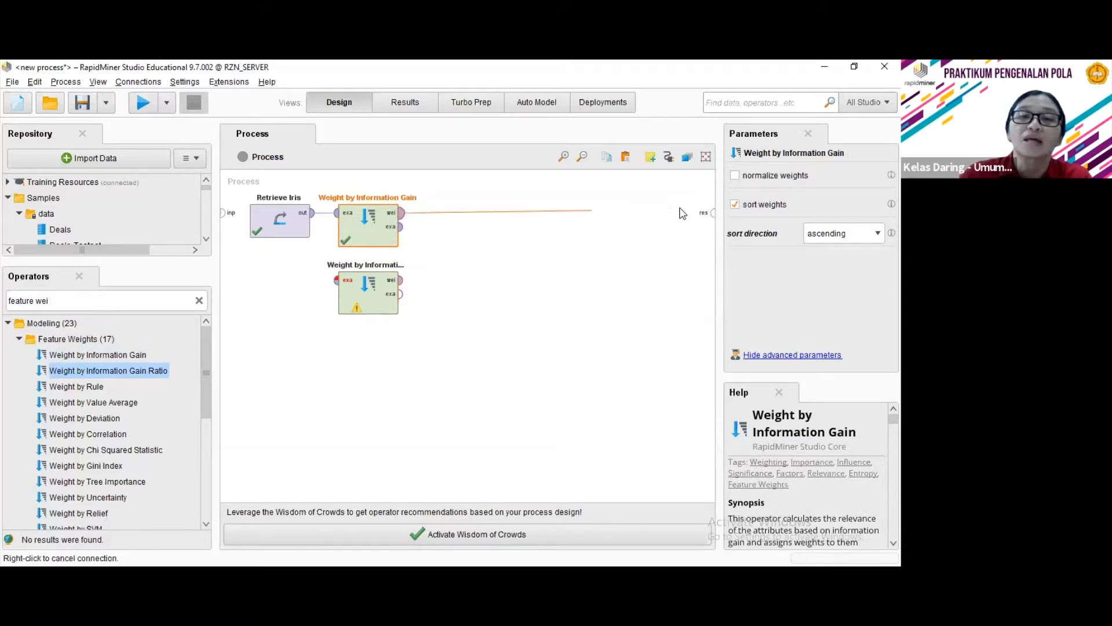
{"action": "left_click", "coordinate": [714, 212]}
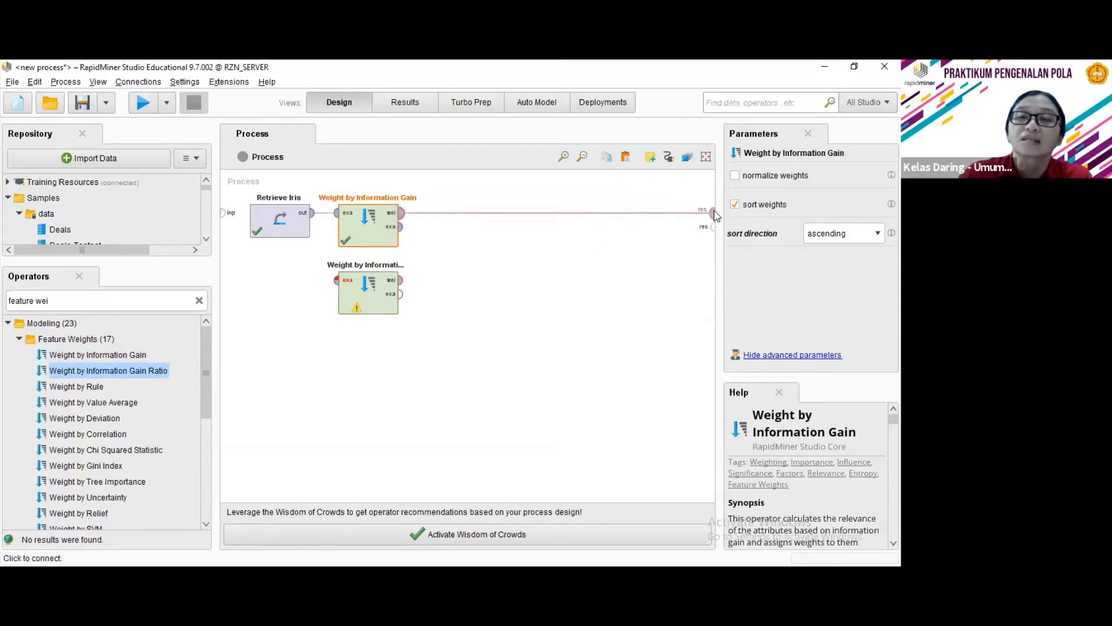
{"action": "left_click", "coordinate": [401, 226]}
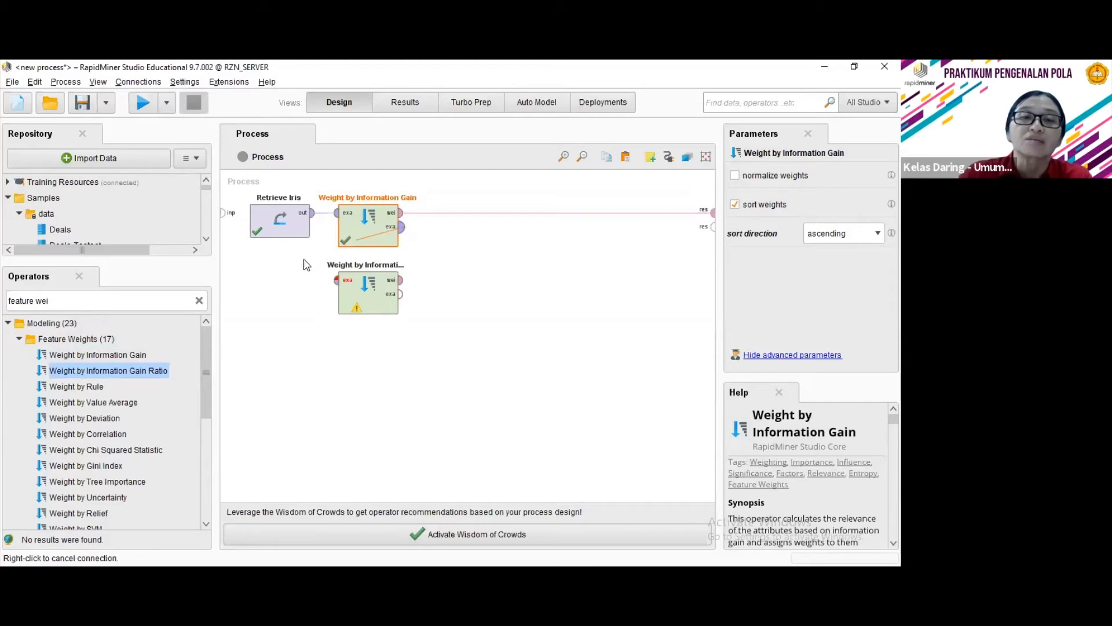
{"action": "left_click", "coordinate": [336, 280]}
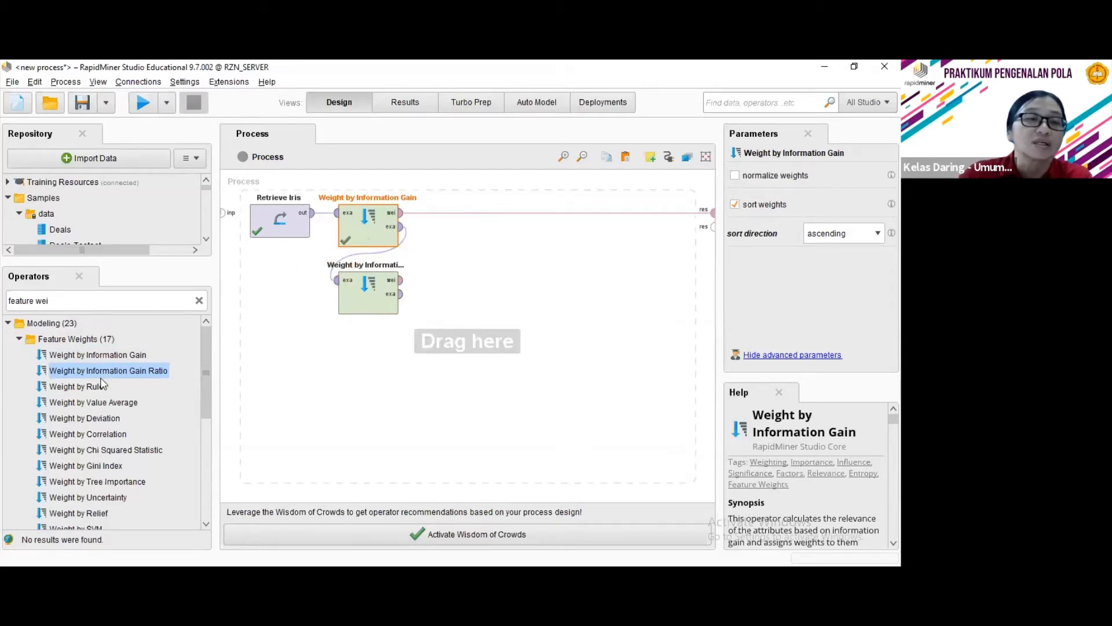
Add Weight by Relief fed by the Information Gain Ratio example set, and connect the Information Gain Ratio weights to the second result port.
{"action": "left_click_drag", "start_coordinate": [92, 514], "coordinate": [359, 339]}
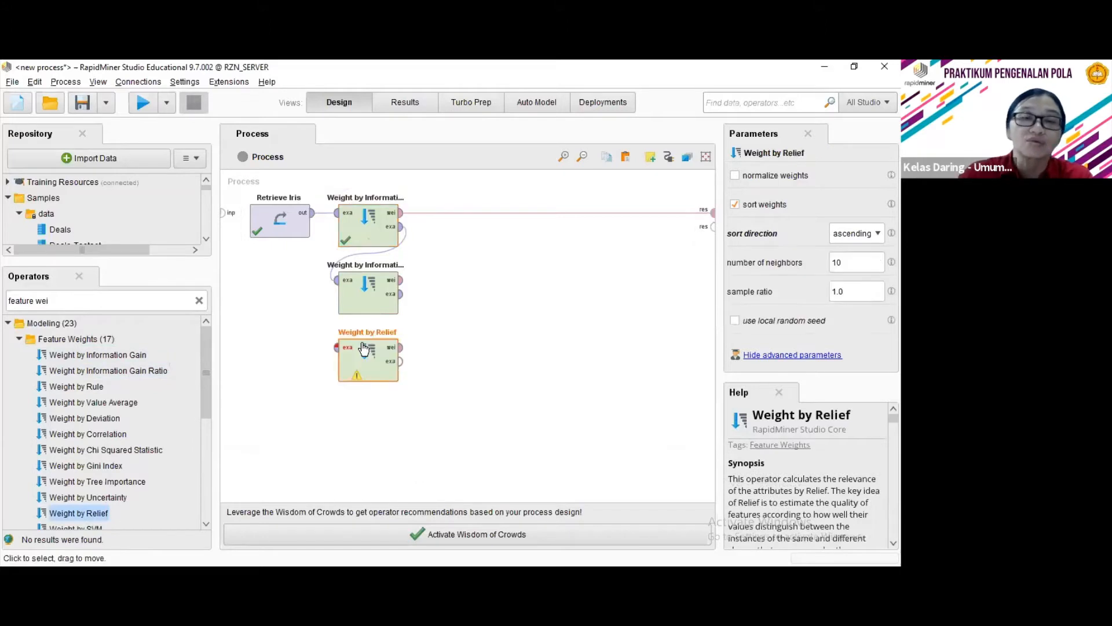
{"action": "left_click", "coordinate": [396, 288]}
{"action": "left_click", "coordinate": [400, 293]}
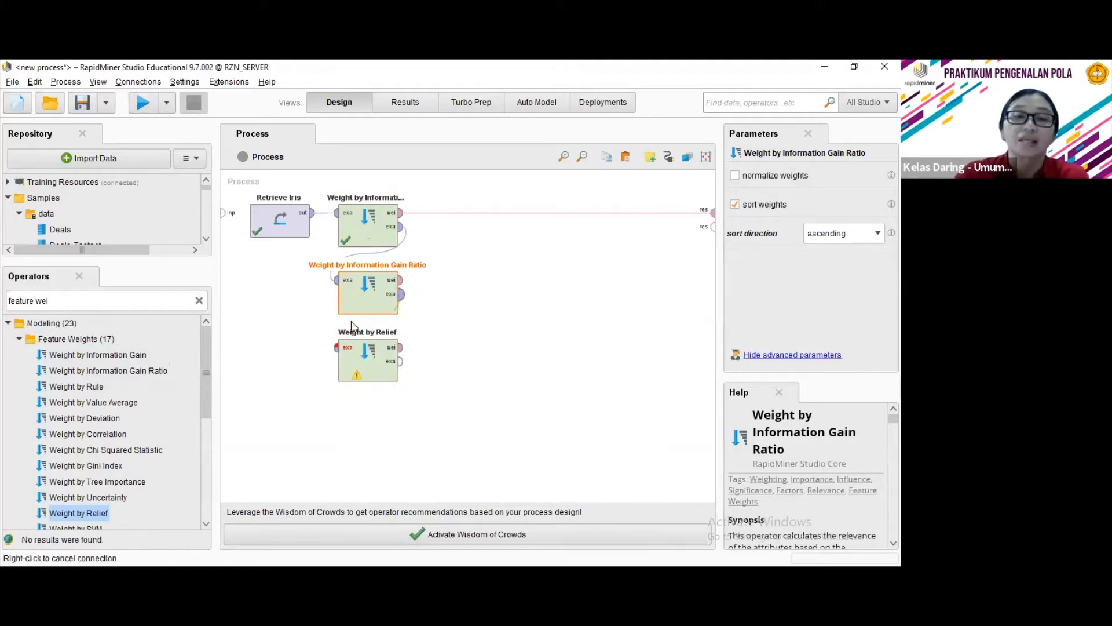
{"action": "left_click", "coordinate": [336, 347]}
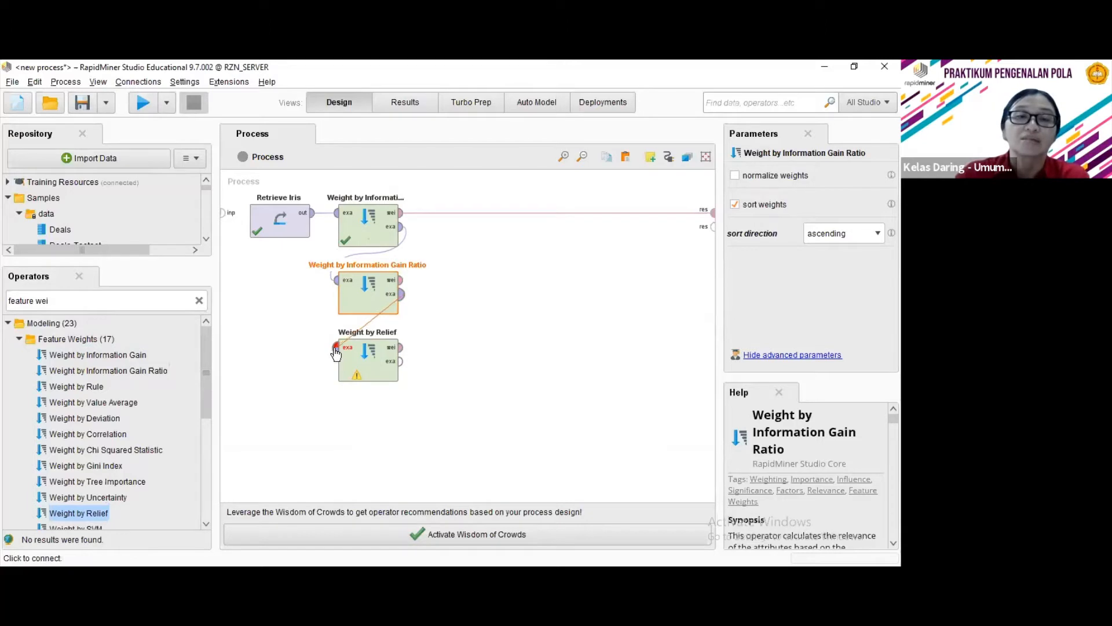
{"action": "left_click", "coordinate": [401, 279]}
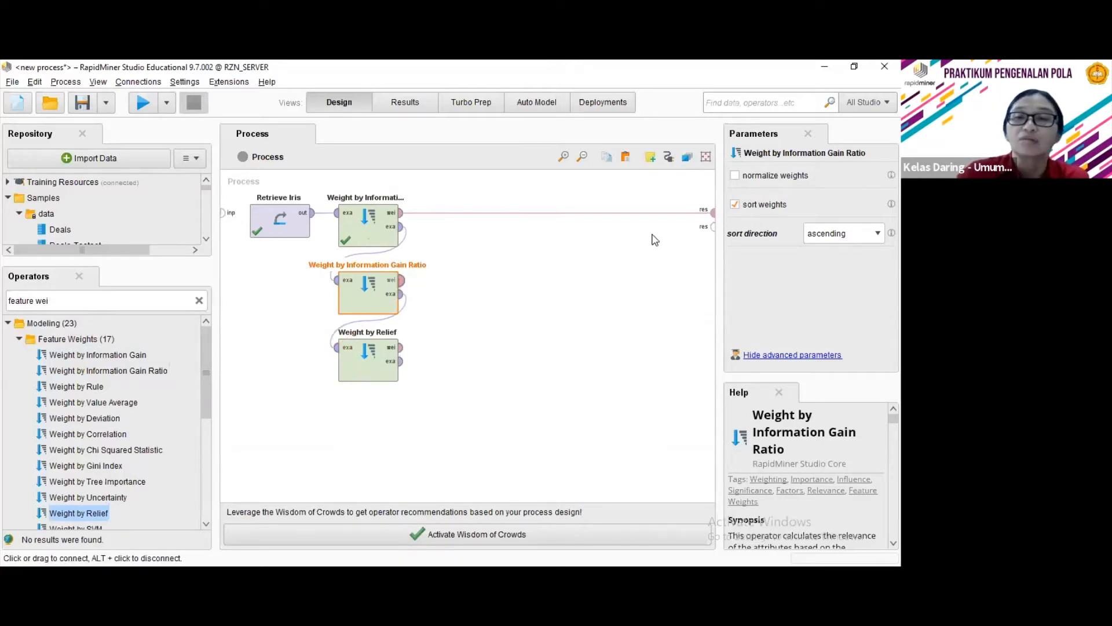
{"action": "left_click", "coordinate": [714, 230]}
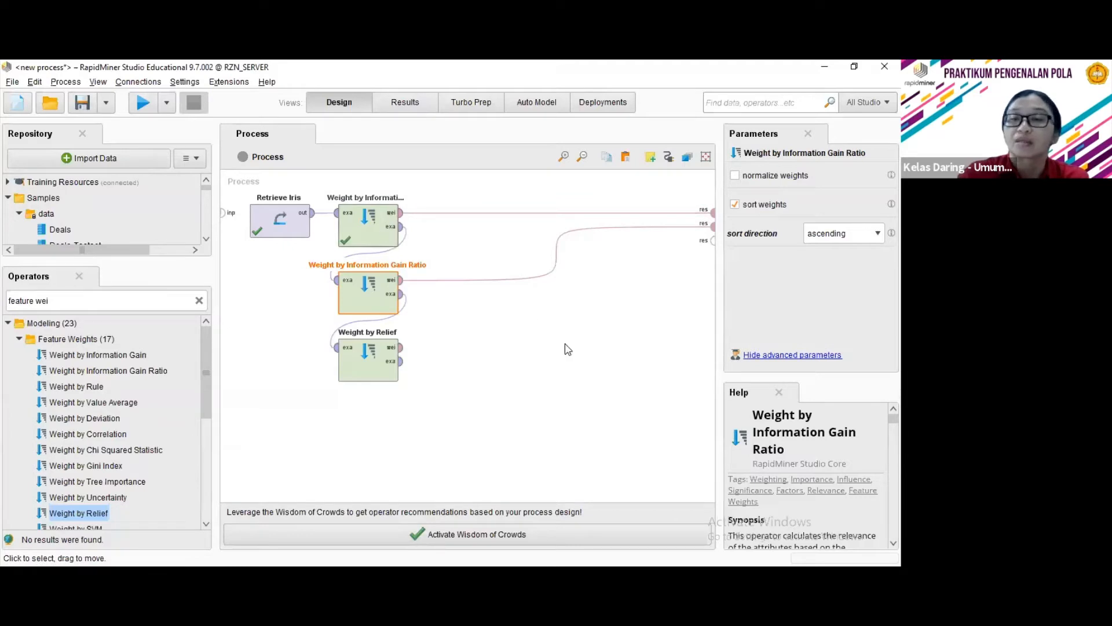
Read the help description and output port details of the Weight by Information Gain Ratio operator.
{"action": "scroll", "coordinate": [805, 499], "scroll_direction": "down", "scroll_amount": 5}
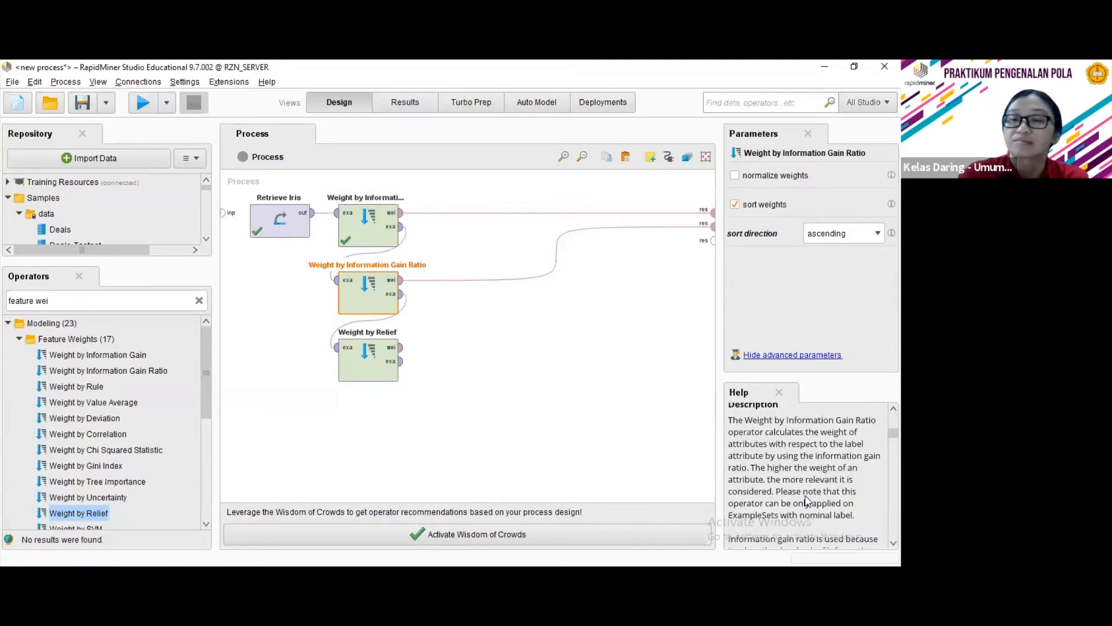
{"action": "scroll", "coordinate": [805, 499], "scroll_direction": "down", "scroll_amount": 5}
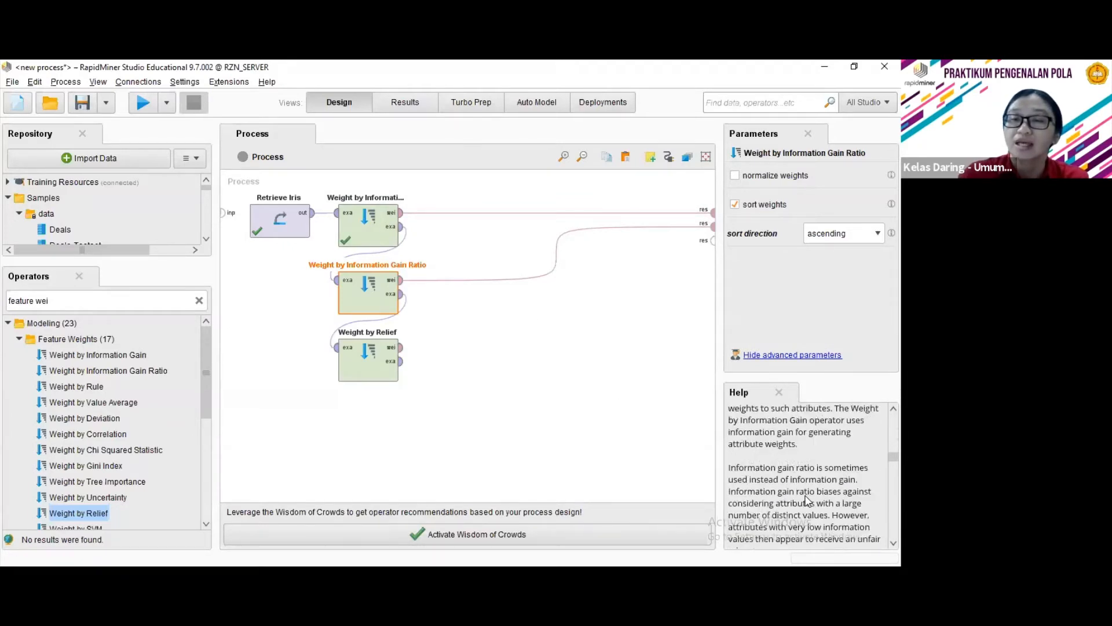
{"action": "scroll", "coordinate": [808, 499], "scroll_direction": "down", "scroll_amount": 5}
{"action": "scroll", "coordinate": [808, 501], "scroll_direction": "down", "scroll_amount": 3}
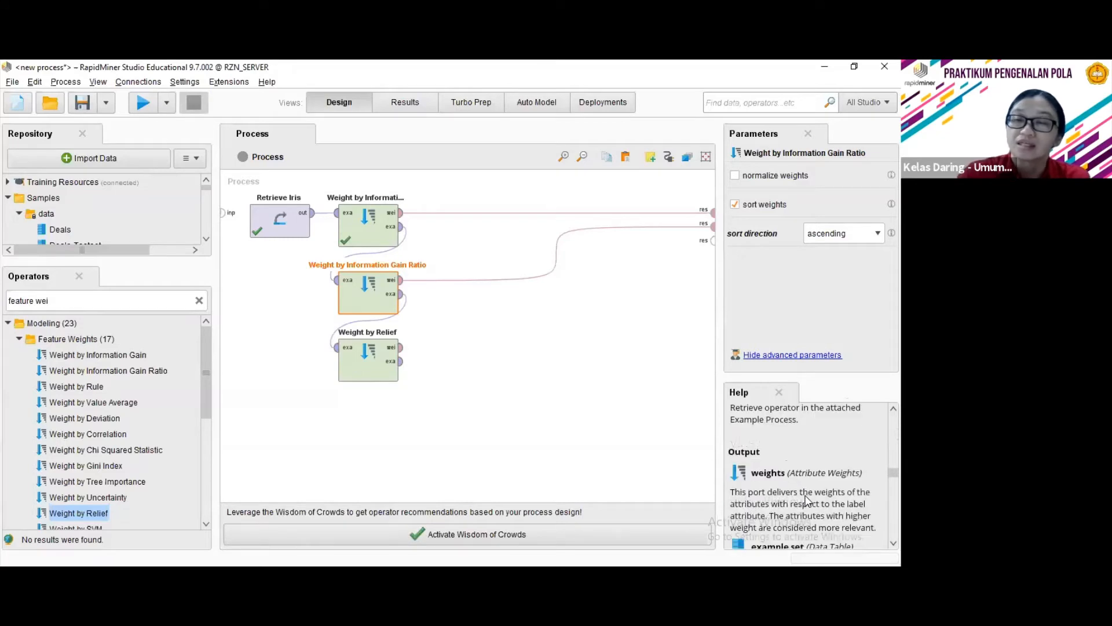
{"action": "scroll", "coordinate": [808, 501], "scroll_direction": "down", "scroll_amount": 3}
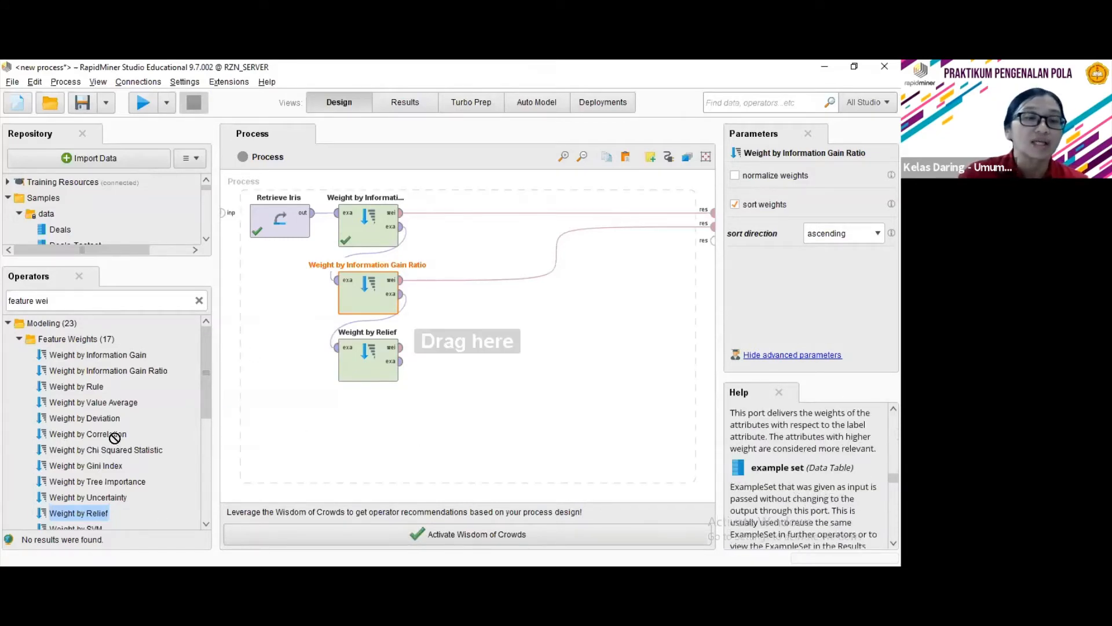
Add Weight by Correlation below Weight by Relief and feed it from the example set output of Weight by Relief.
{"action": "left_click_drag", "start_coordinate": [111, 434], "coordinate": [367, 428]}
{"action": "left_click", "coordinate": [401, 348]}
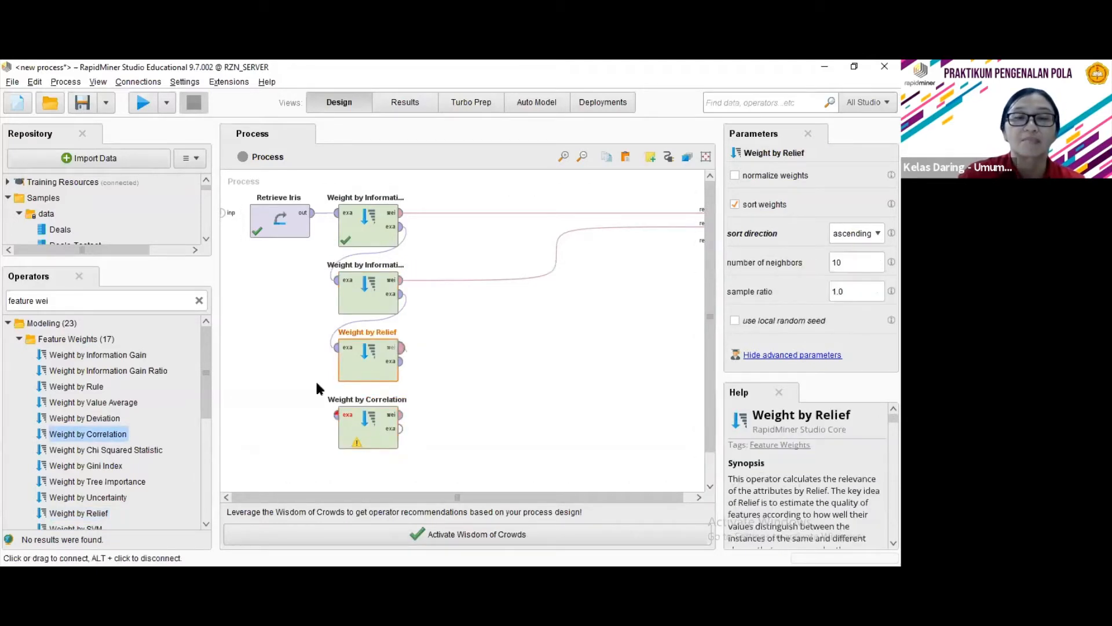
{"action": "left_click", "coordinate": [336, 415]}
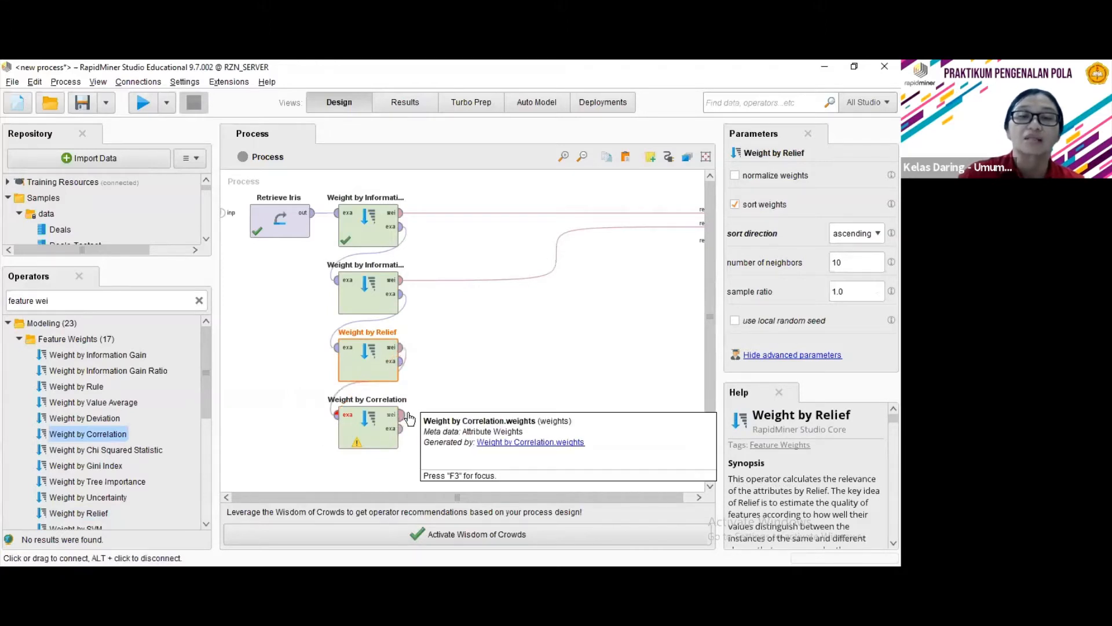
{"action": "left_click", "coordinate": [405, 364]}
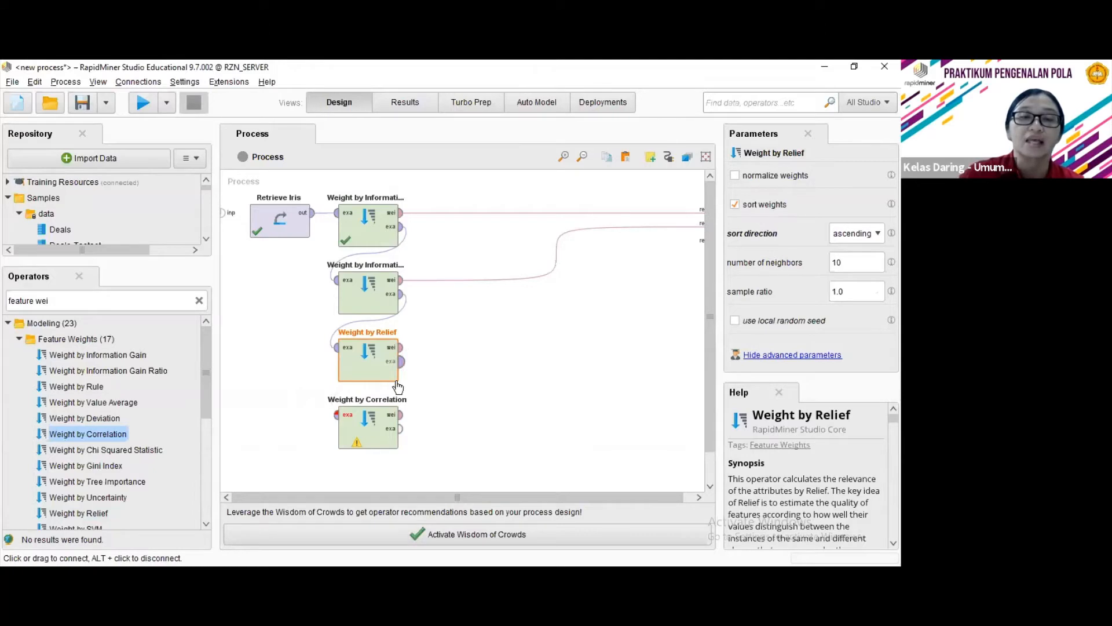
{"action": "left_click", "coordinate": [335, 415]}
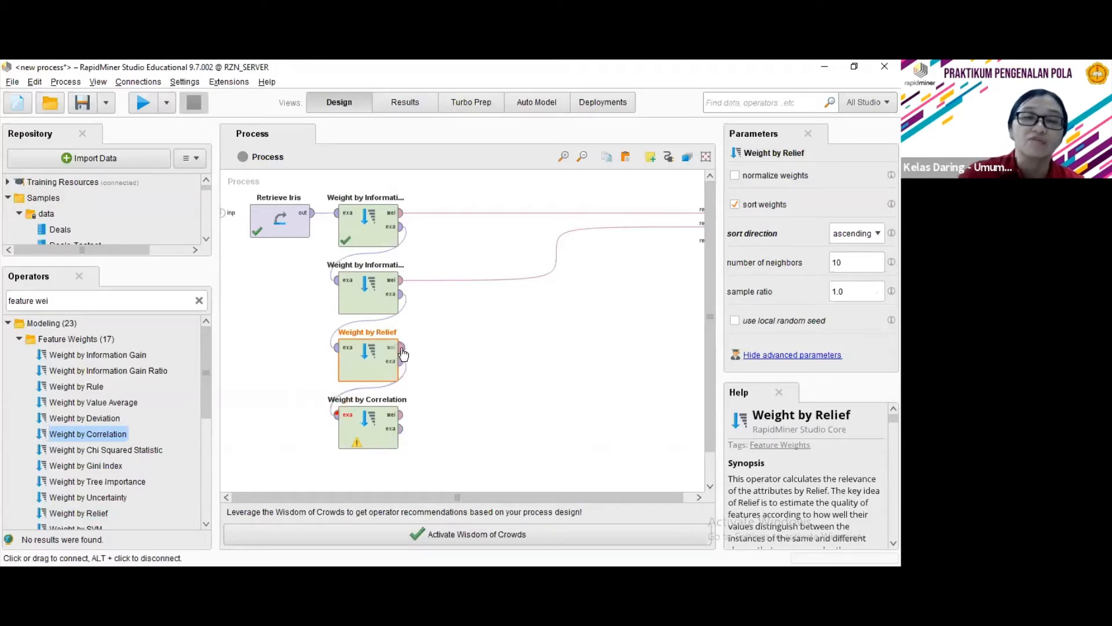
{"action": "left_click", "coordinate": [401, 347]}
{"action": "right_click", "coordinate": [703, 238]}
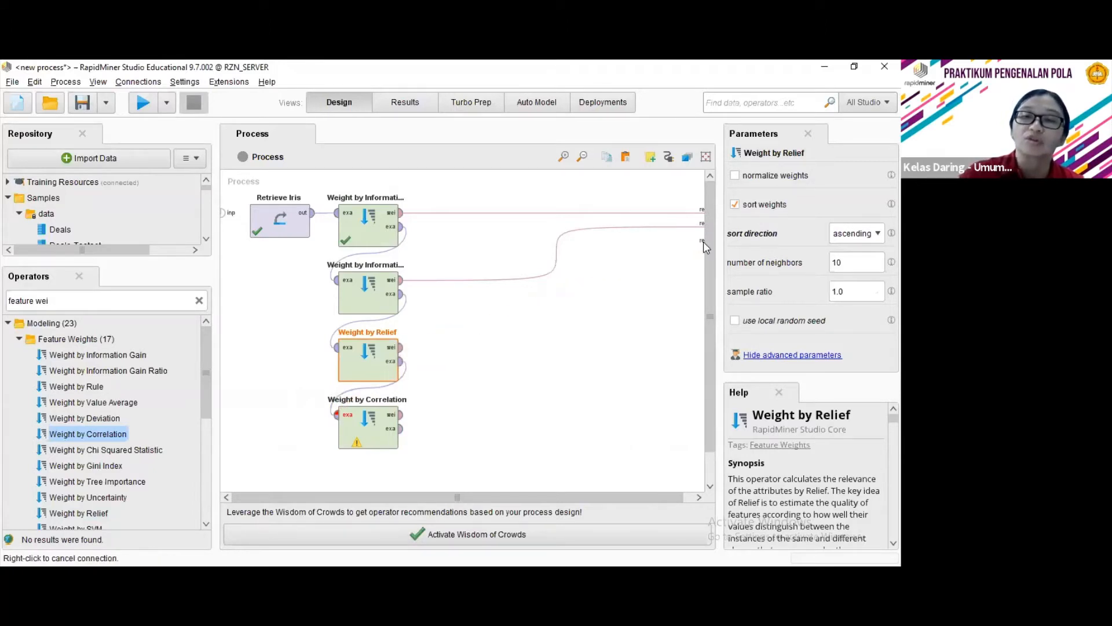
{"action": "left_click", "coordinate": [401, 428]}
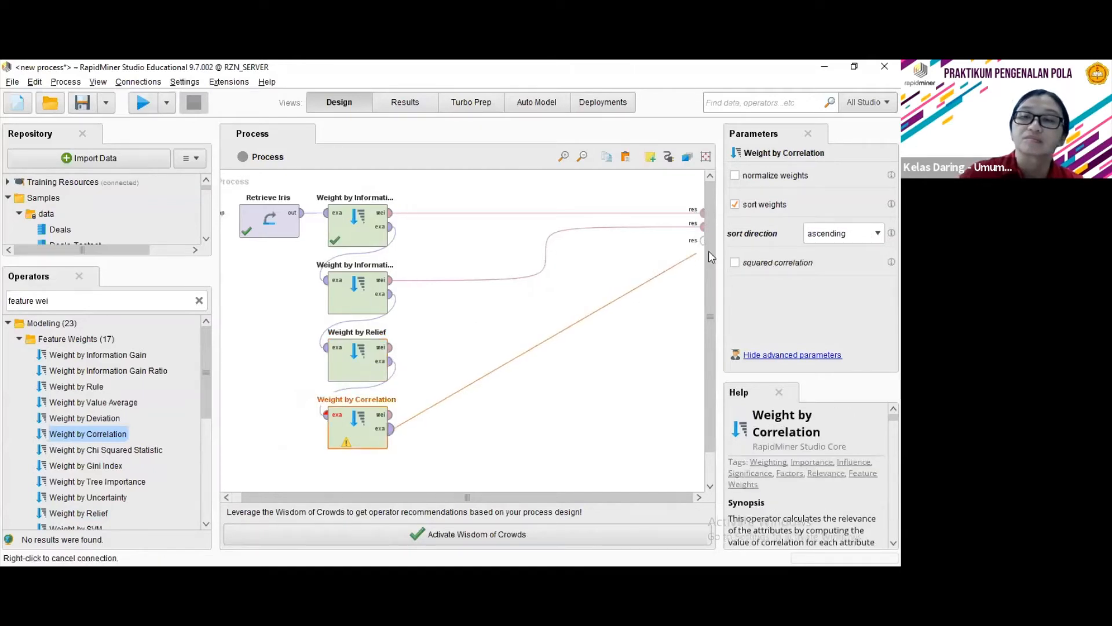
{"action": "right_click", "coordinate": [708, 249]}
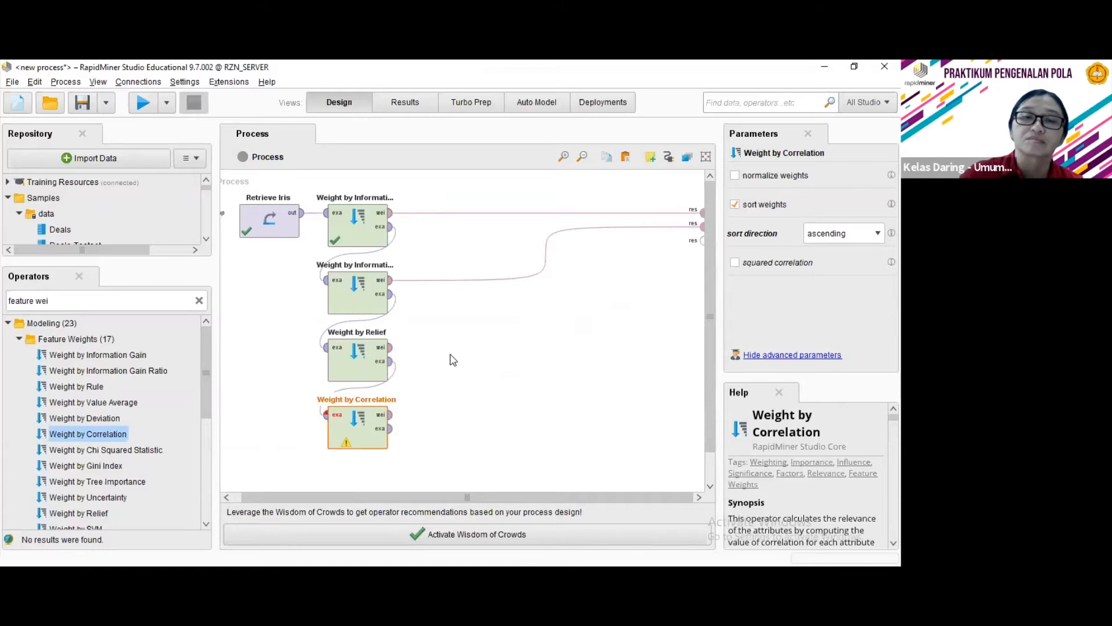
{"action": "left_click", "coordinate": [395, 352]}
{"action": "right_click", "coordinate": [707, 246]}
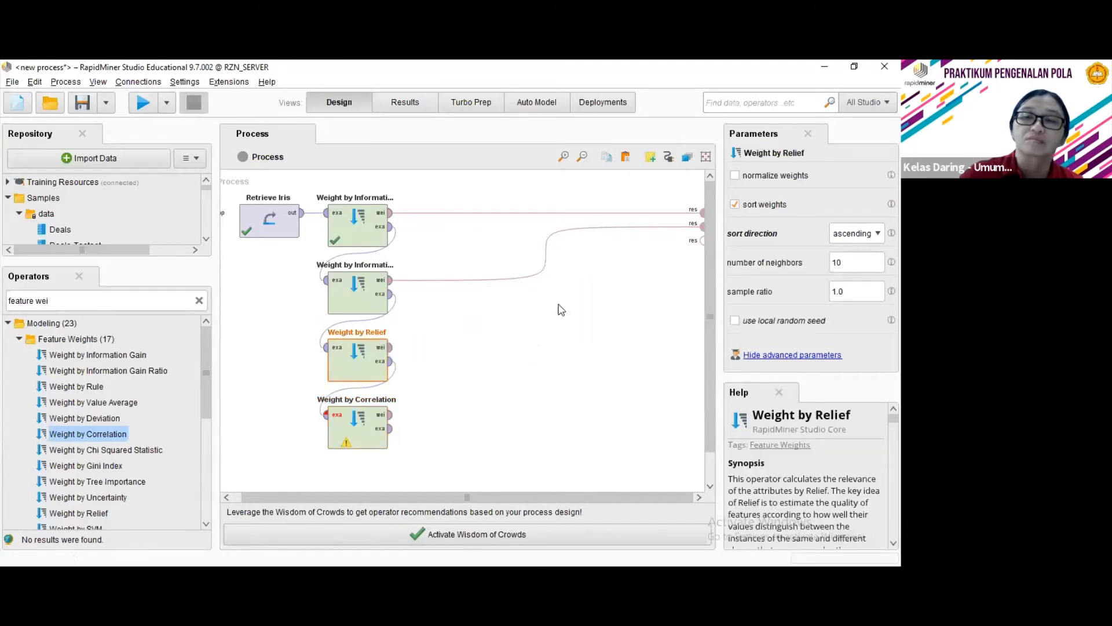
Connect the weights outputs of Weight by Relief and Weight by Correlation to the third and fourth result ports.
{"action": "left_click", "coordinate": [391, 348]}
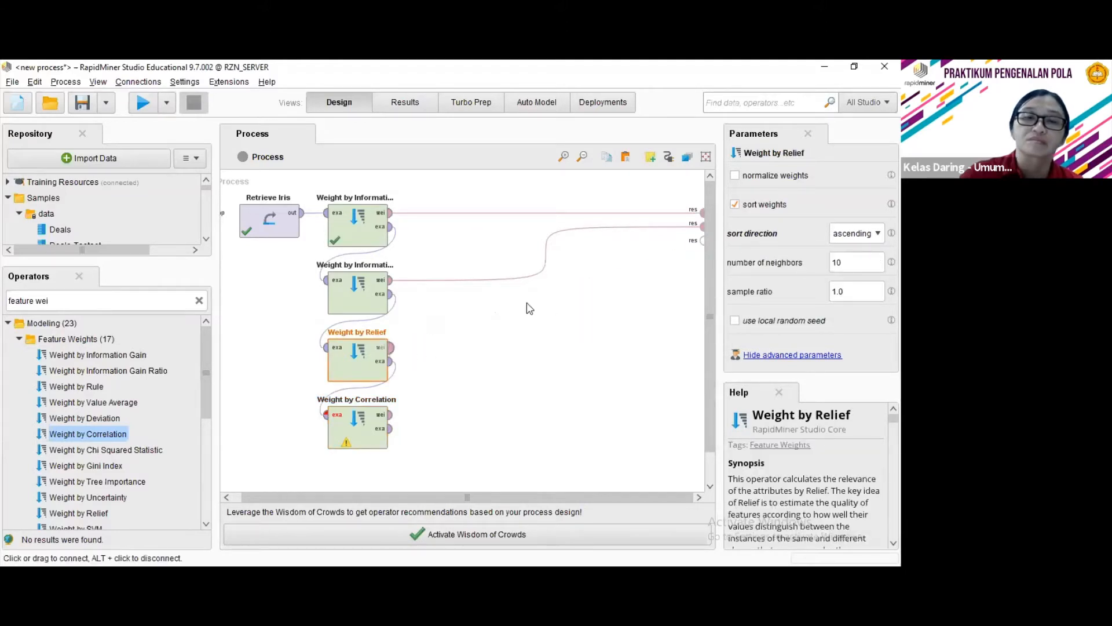
{"action": "left_click", "coordinate": [701, 241]}
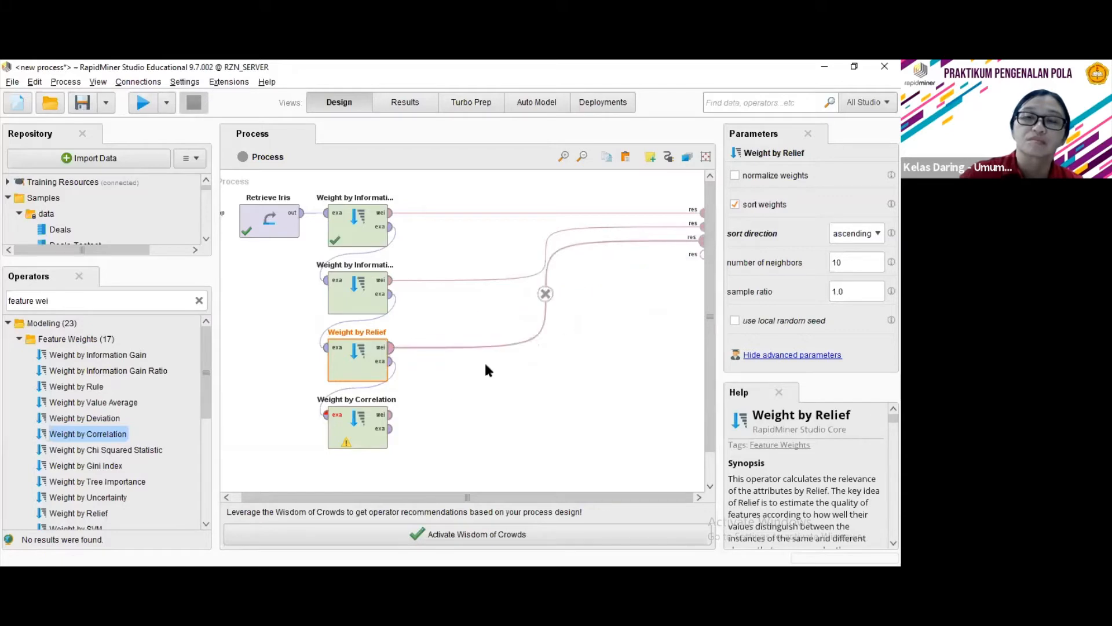
{"action": "left_click", "coordinate": [391, 415]}
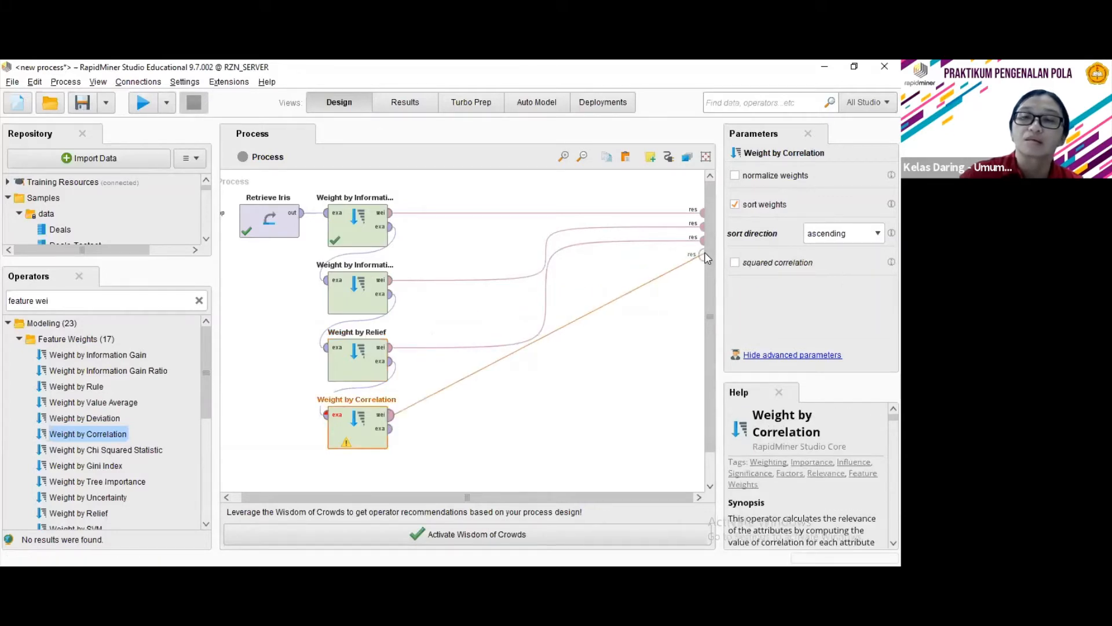
{"action": "left_click", "coordinate": [704, 254]}
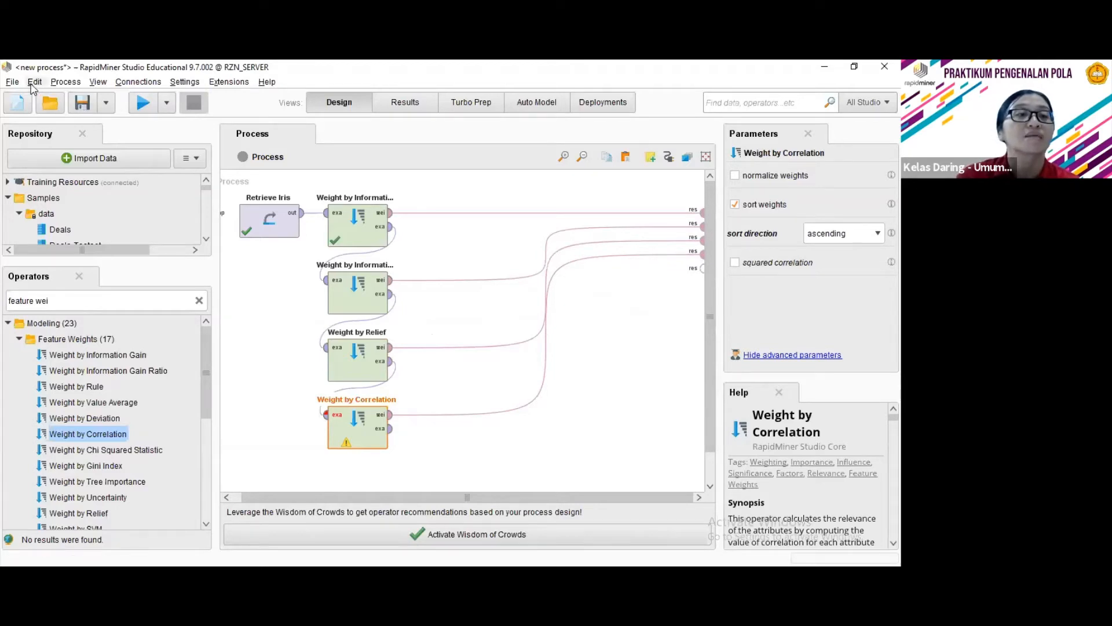
Save the process as proses_featureselectioniris2 in the Proses folder of Praktikum PP Repository.
{"action": "left_click", "coordinate": [12, 81]}
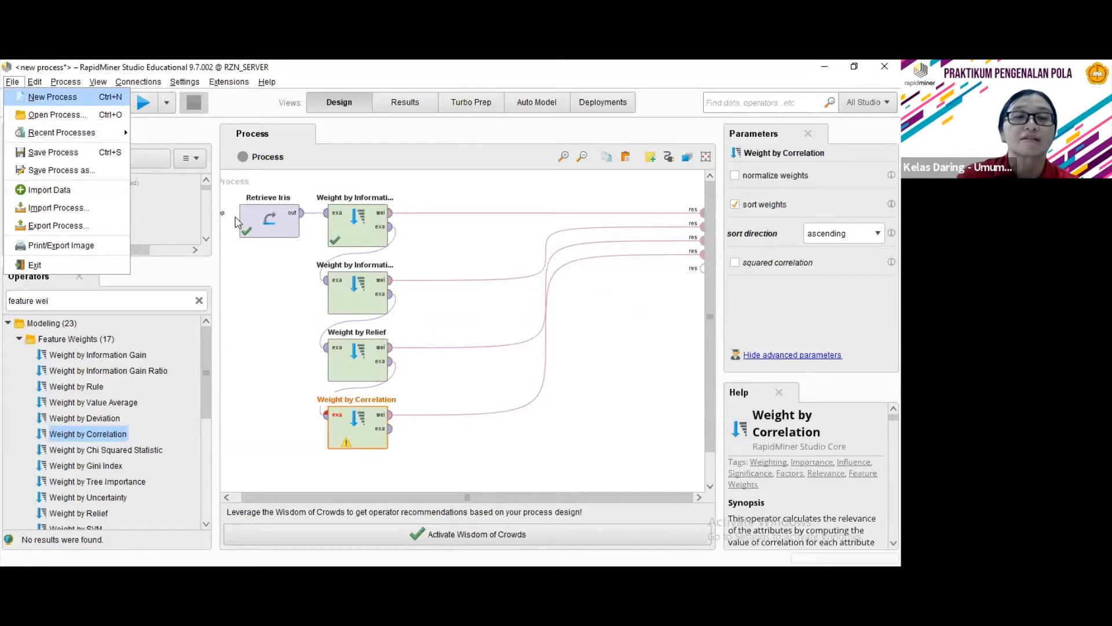
{"action": "left_click", "coordinate": [77, 170]}
{"action": "left_click", "coordinate": [230, 230]}
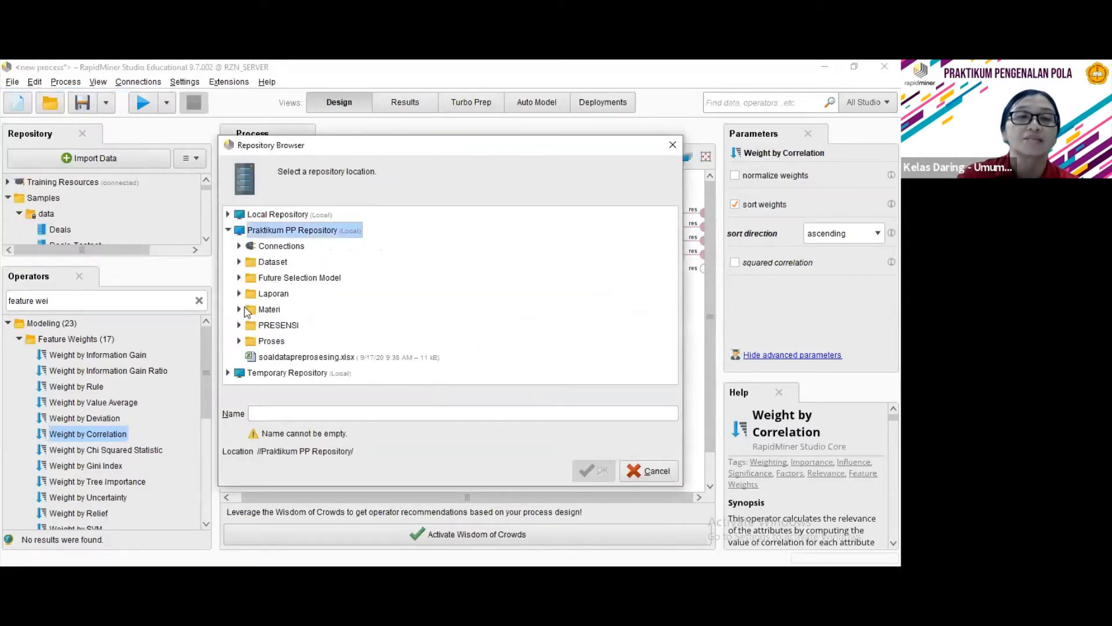
{"action": "left_click", "coordinate": [240, 342]}
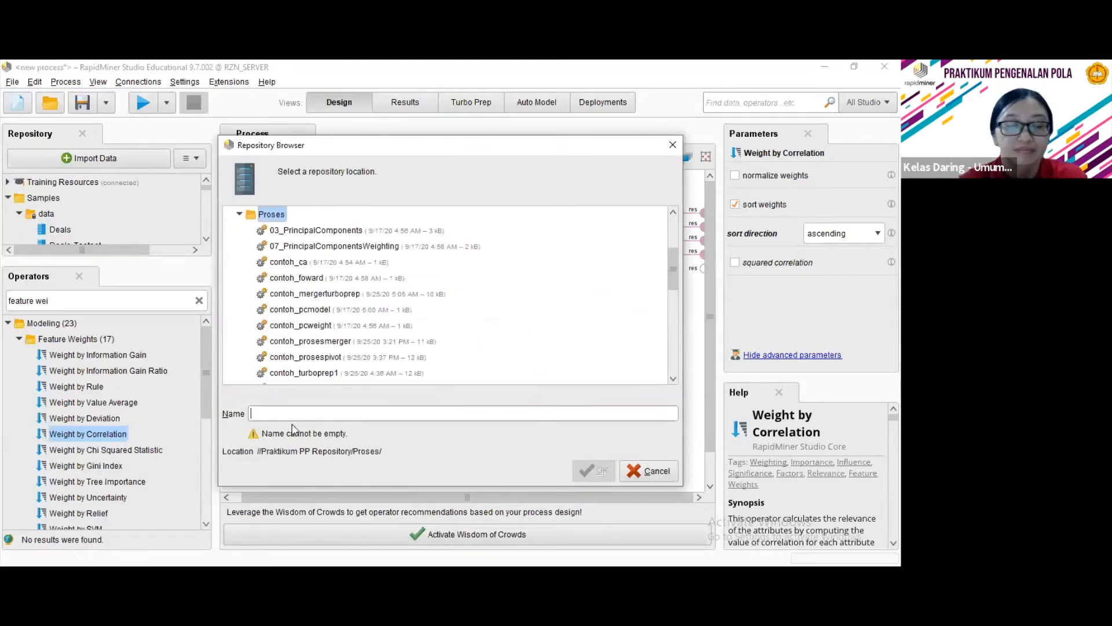
{"action": "type", "text": "proses+"}
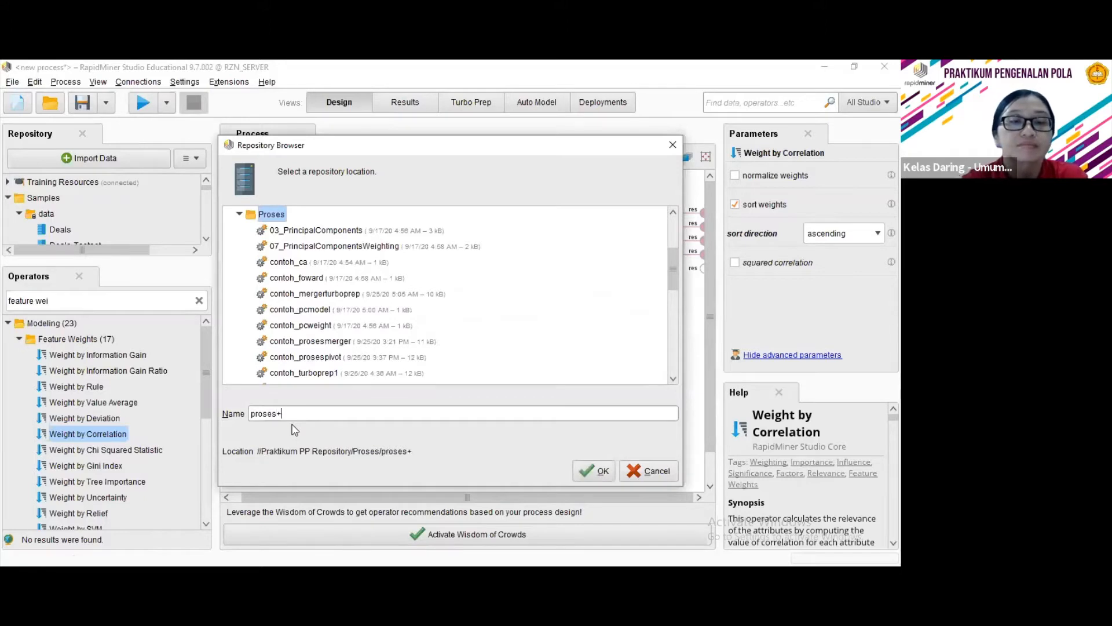
{"action": "key", "text": "BackSpace"}
{"action": "type", "text": "_feature se"}
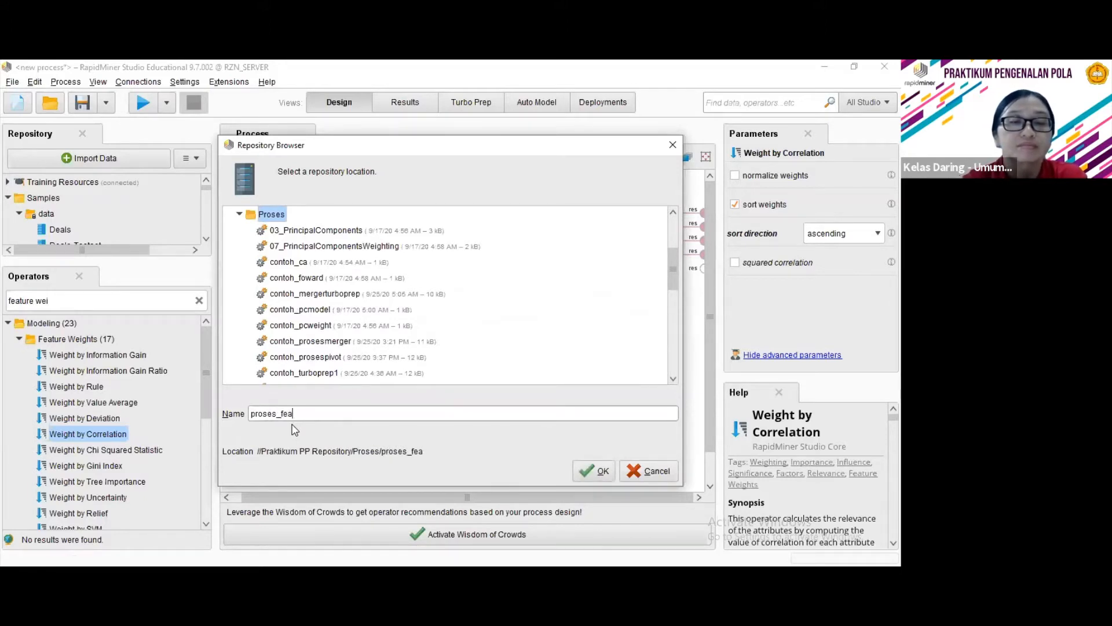
{"action": "key", "text": "BackSpace"}
{"action": "key", "text": "BackSpace"}
{"action": "key", "text": "BackSpace"}
{"action": "type", "text": "sele"}
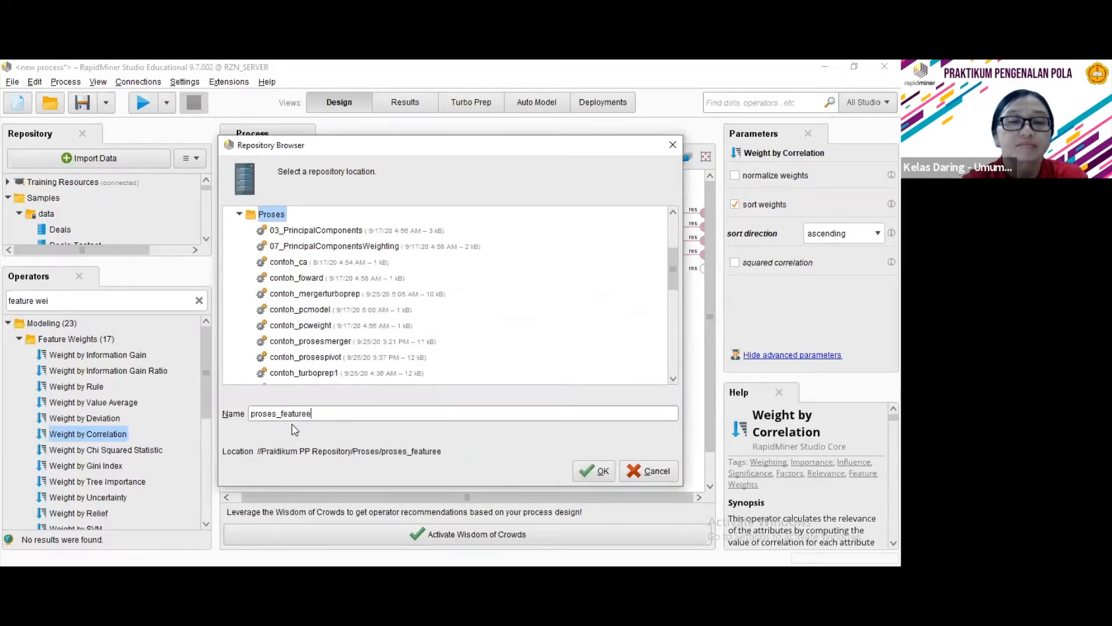
{"action": "type", "text": "ctioni"}
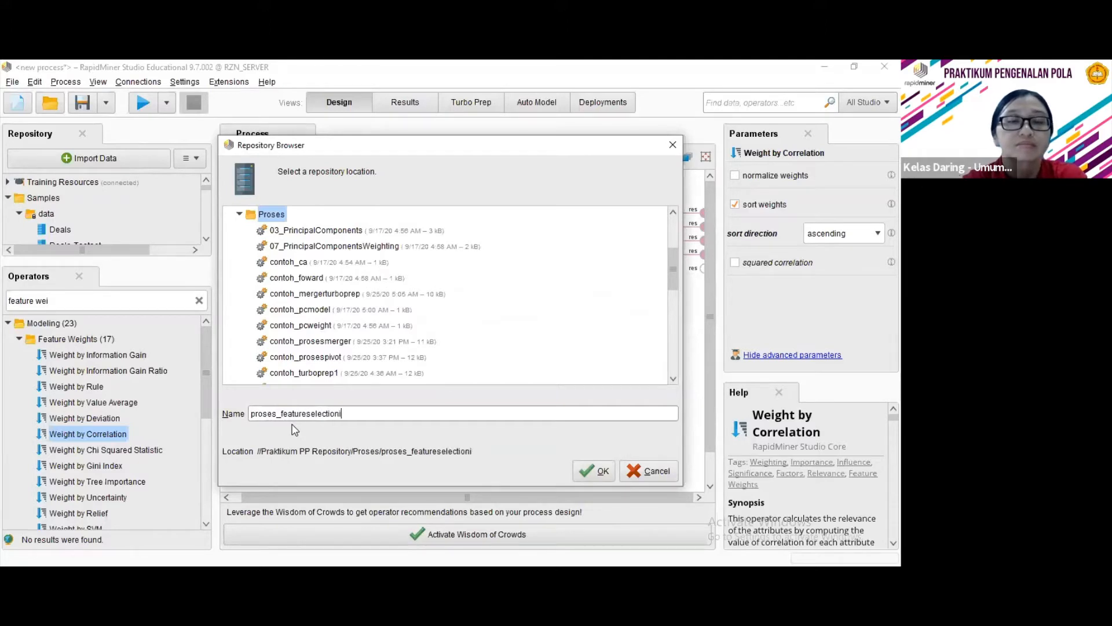
{"action": "type", "text": "ris"}
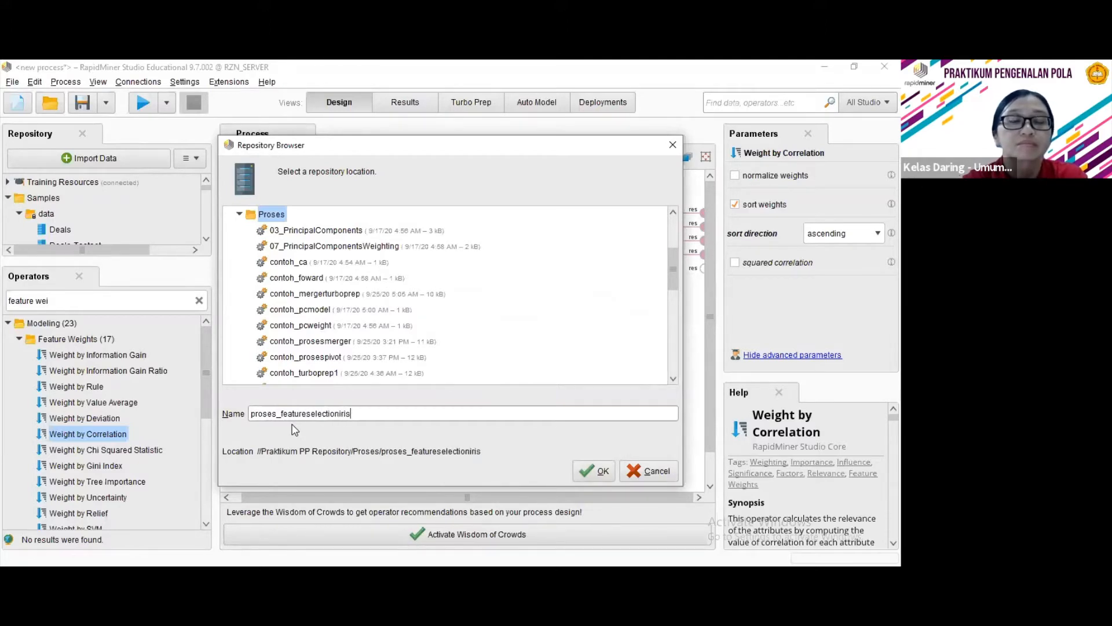
{"action": "type", "text": "2"}
{"action": "key", "text": "Return"}
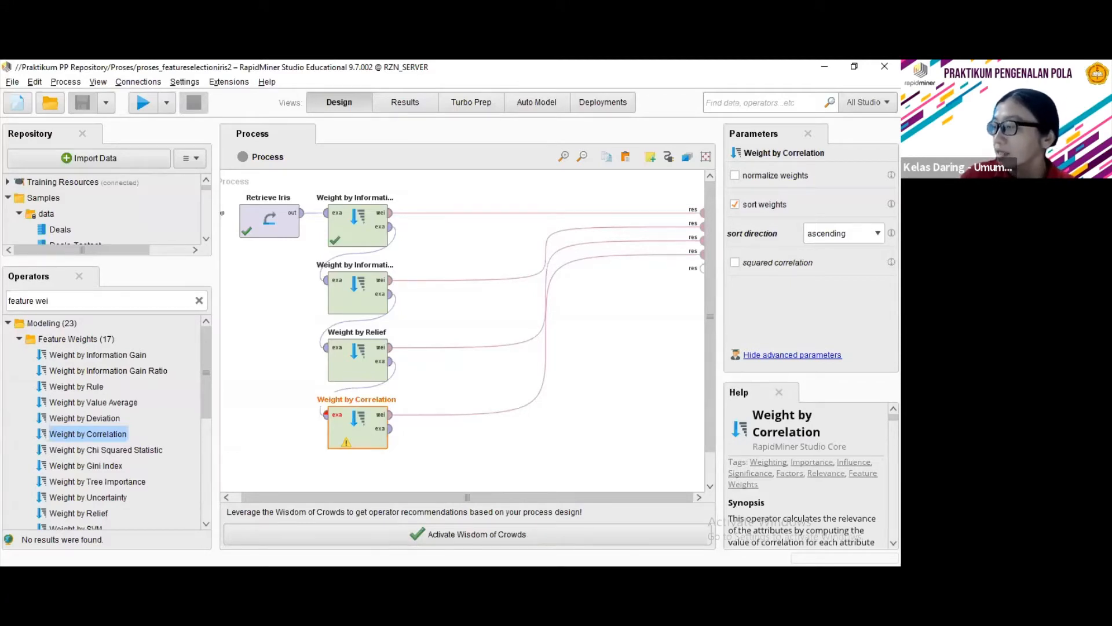
Run the process and review the attribute weights by Correlation, Relief, Information Gain and Information Gain Ratio.
{"action": "left_click", "coordinate": [142, 108]}
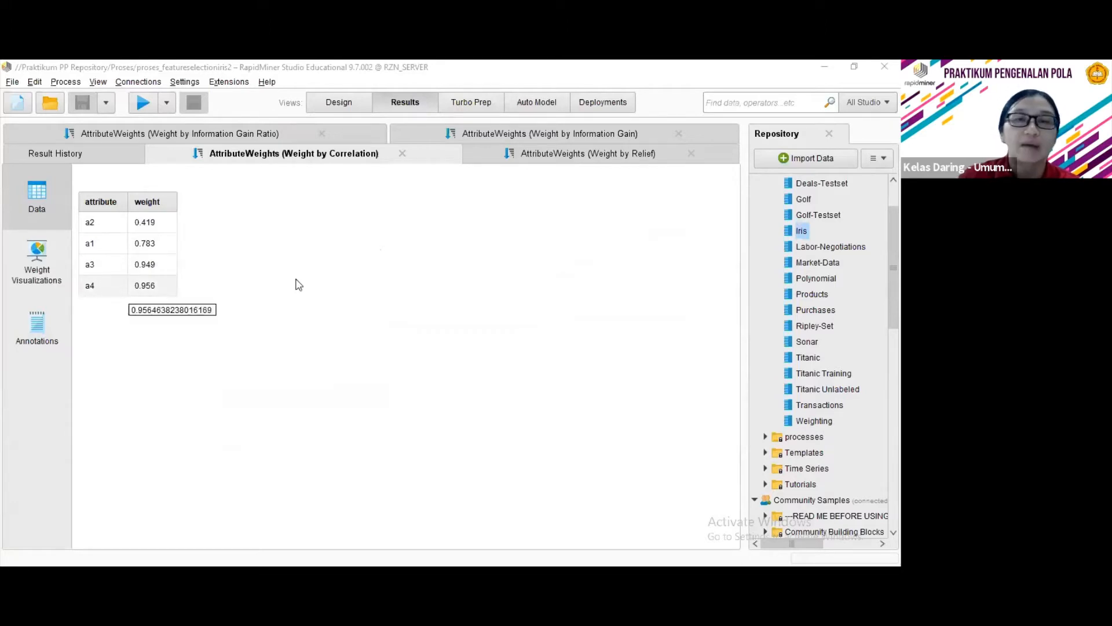
{"action": "left_click", "coordinate": [548, 162]}
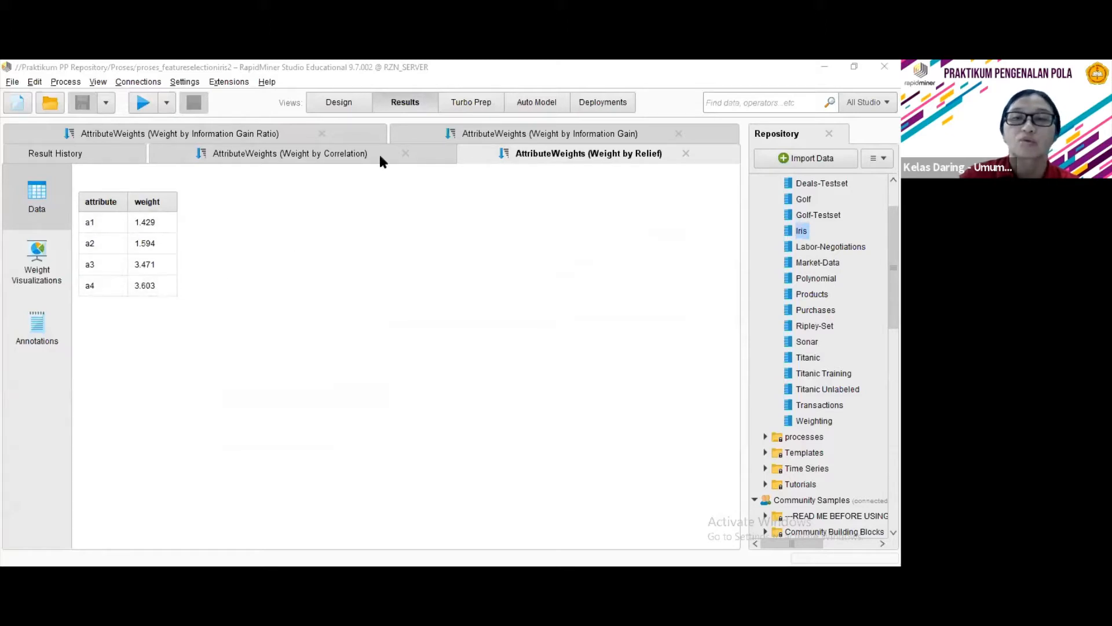
{"action": "left_click", "coordinate": [474, 133]}
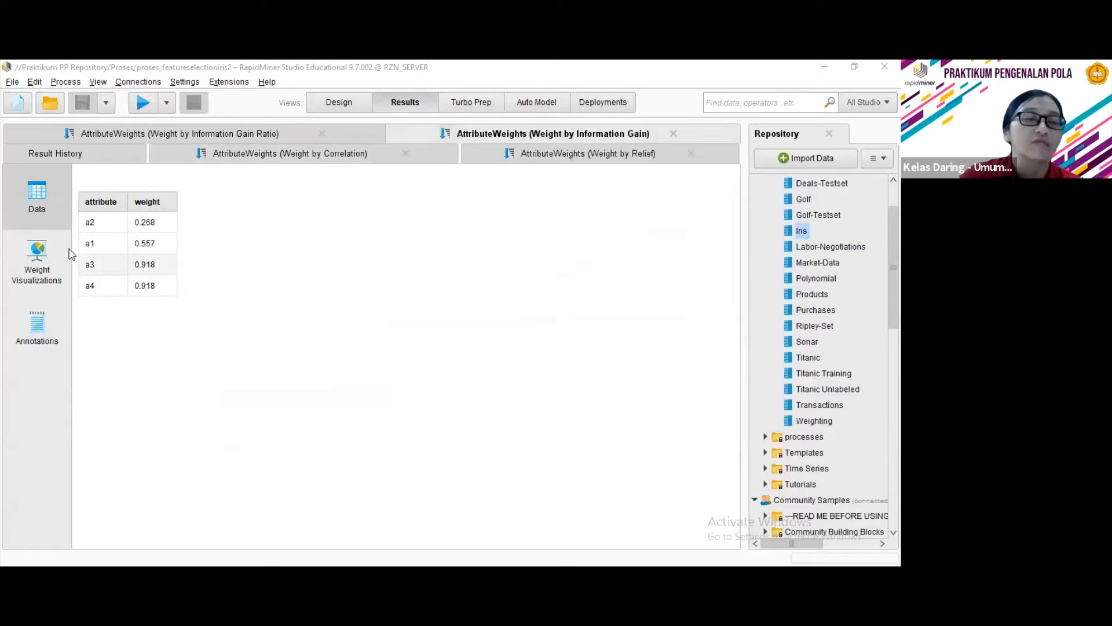
{"action": "left_click", "coordinate": [209, 134]}
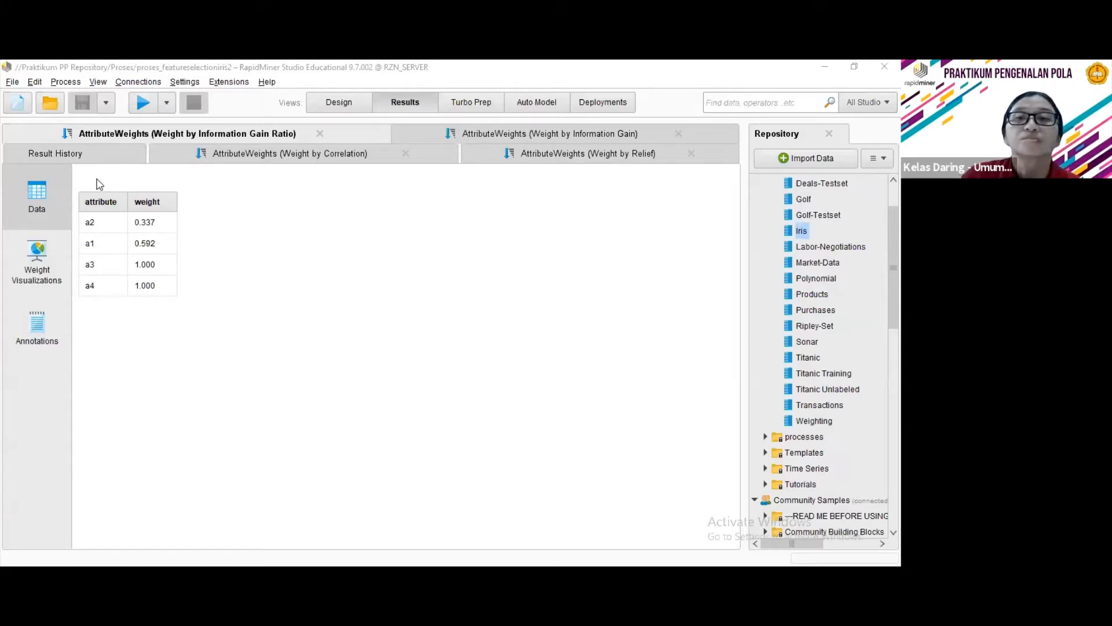
Check the Retrieve Iris operator, expand the second proses_knn1 entry in the result history, and return to the process design.
{"action": "left_click", "coordinate": [359, 103]}
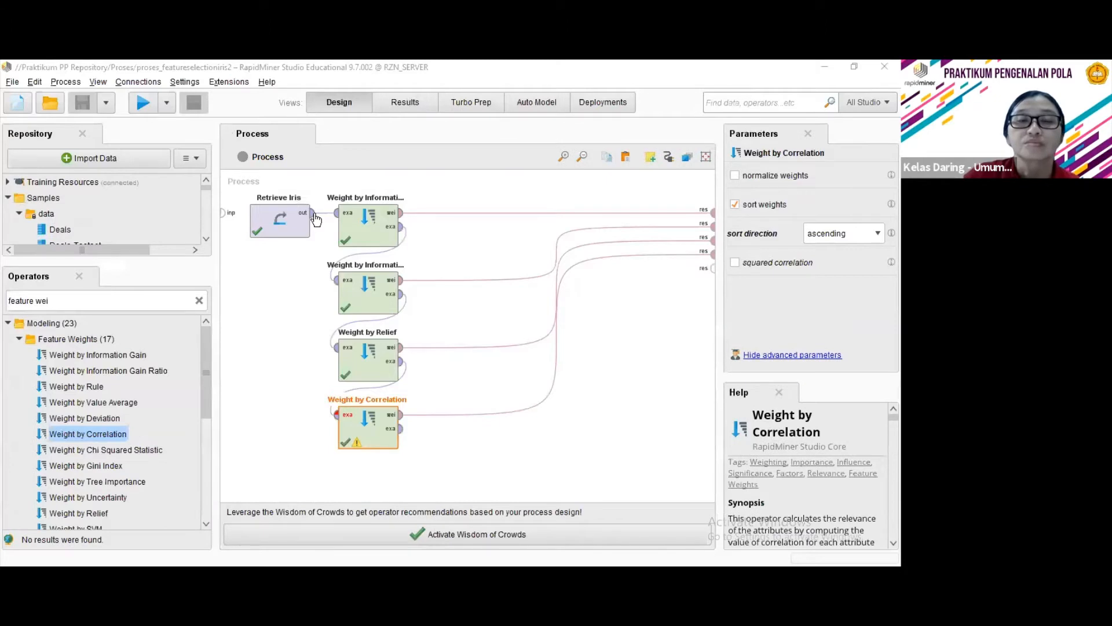
{"action": "left_click", "coordinate": [277, 232]}
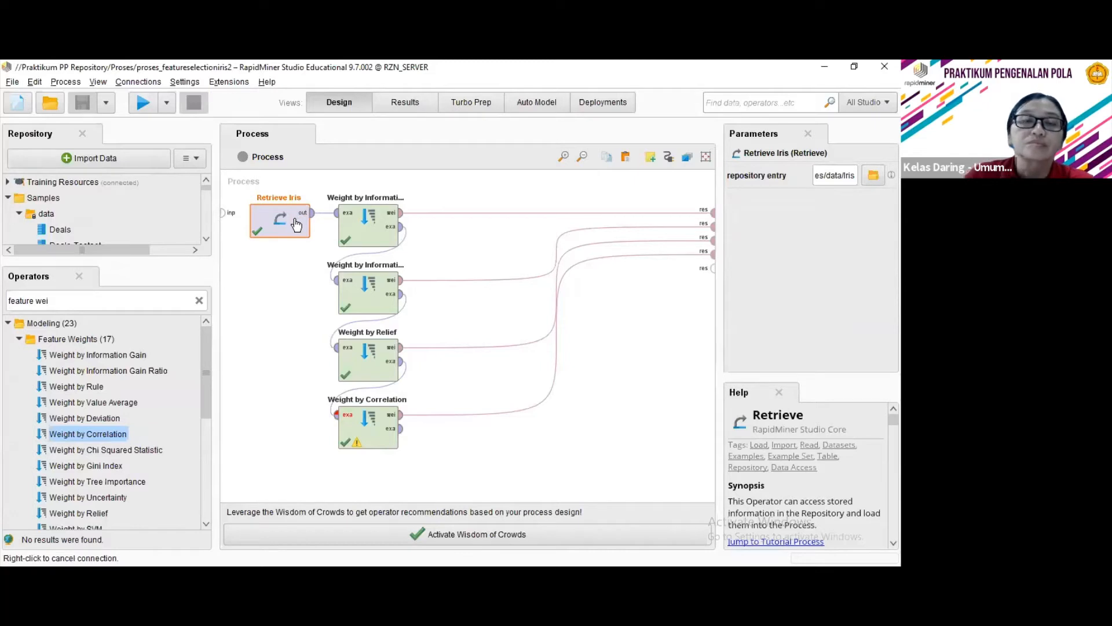
{"action": "left_click", "coordinate": [404, 104]}
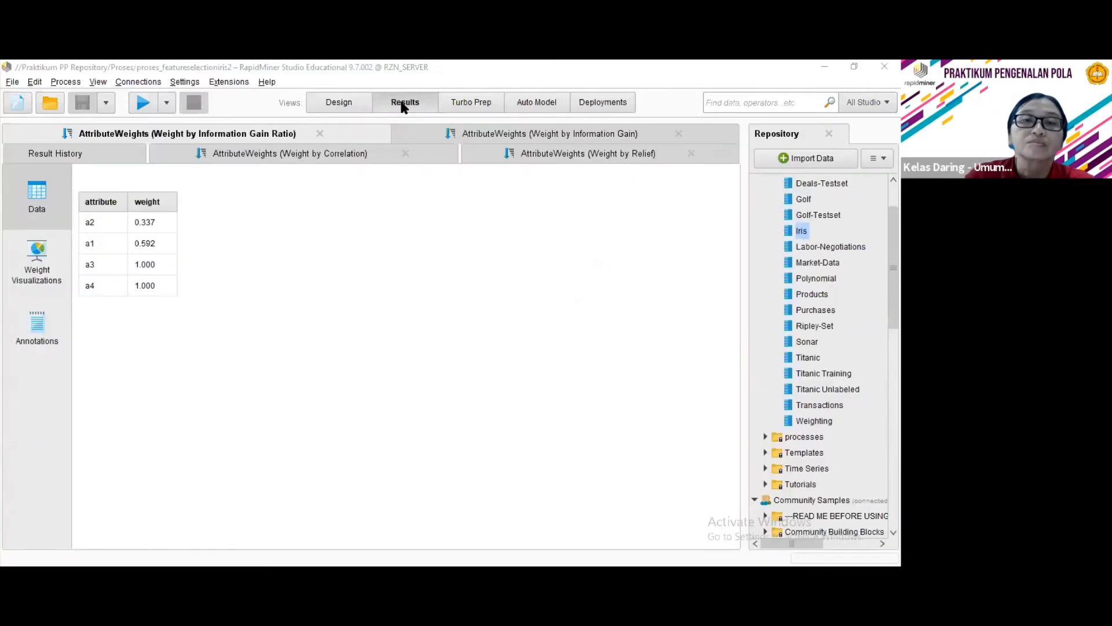
{"action": "left_click", "coordinate": [102, 159]}
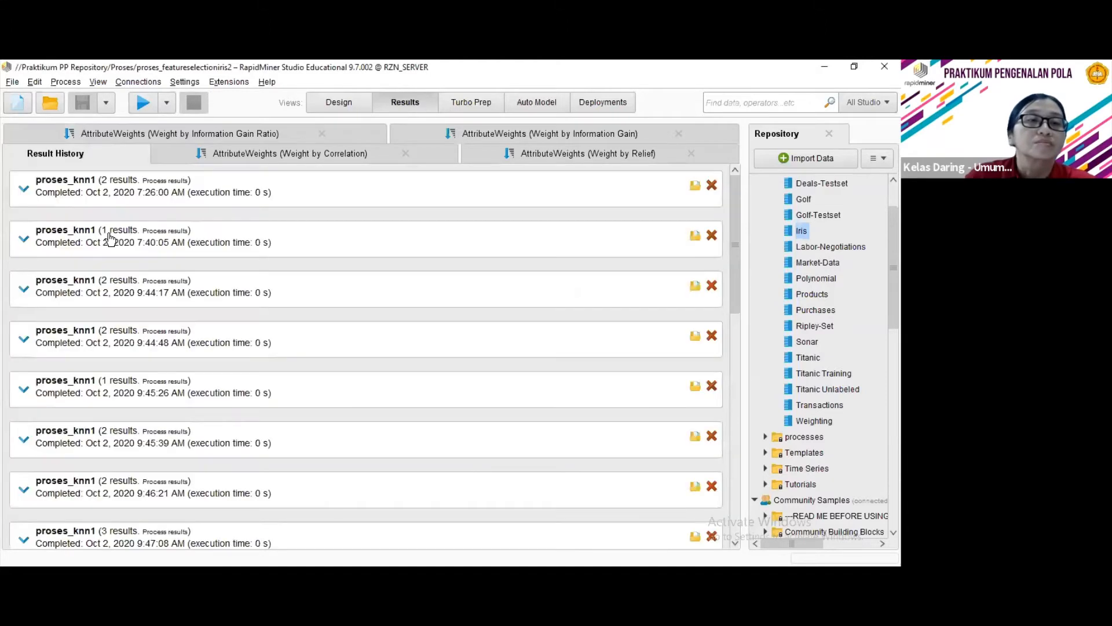
{"action": "left_click", "coordinate": [110, 238]}
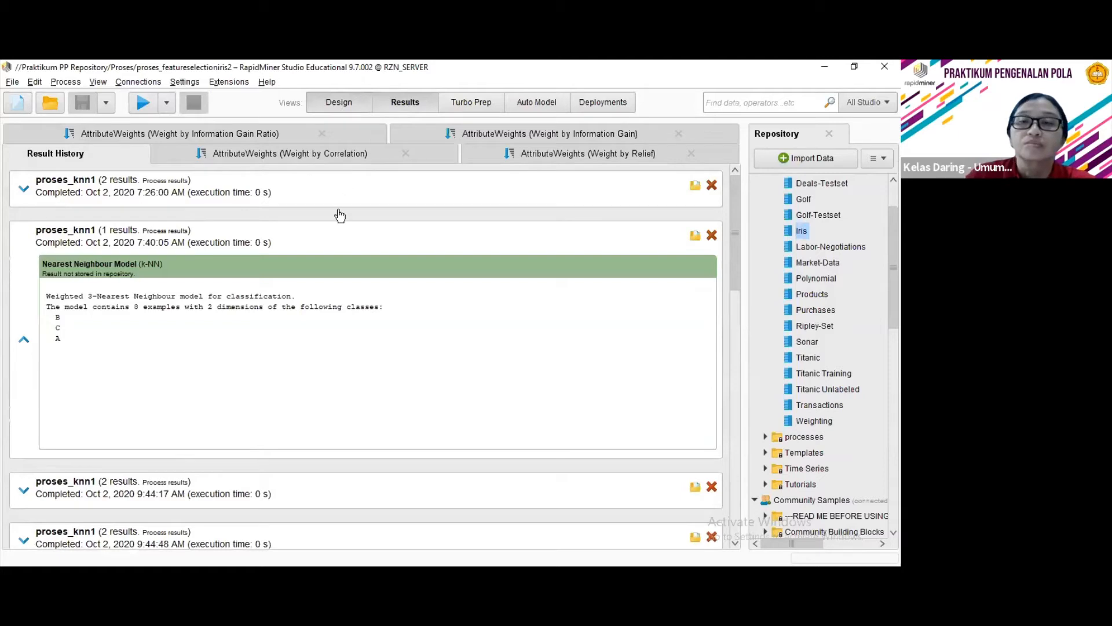
{"action": "key", "text": "F8"}
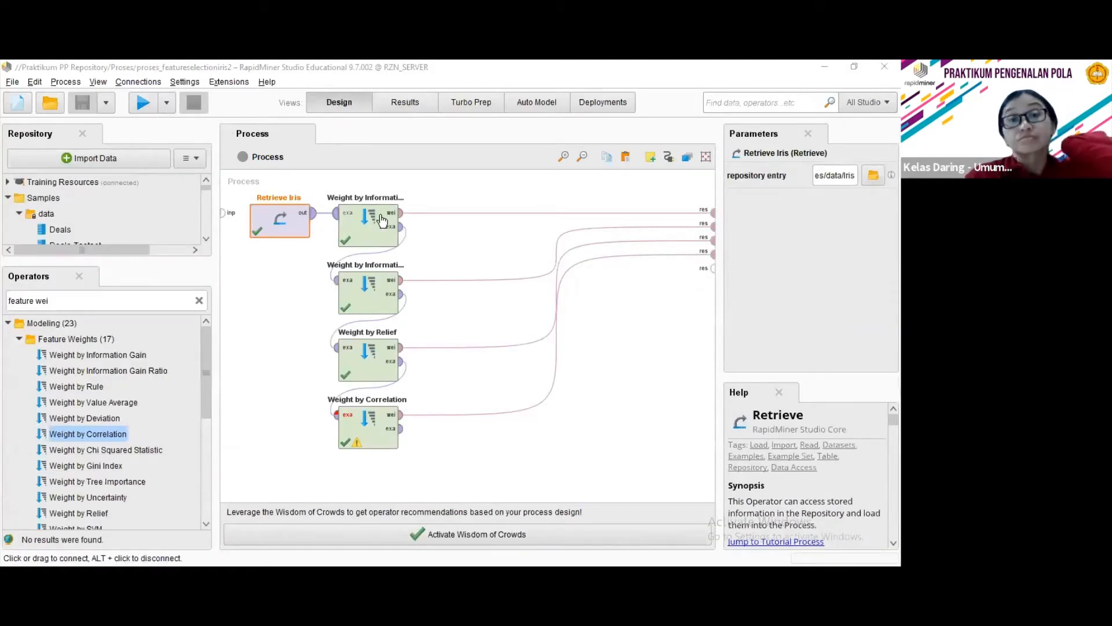
Connect Weight by Correlation's example set output to the fifth result port and run the process again.
{"action": "left_click", "coordinate": [399, 428]}
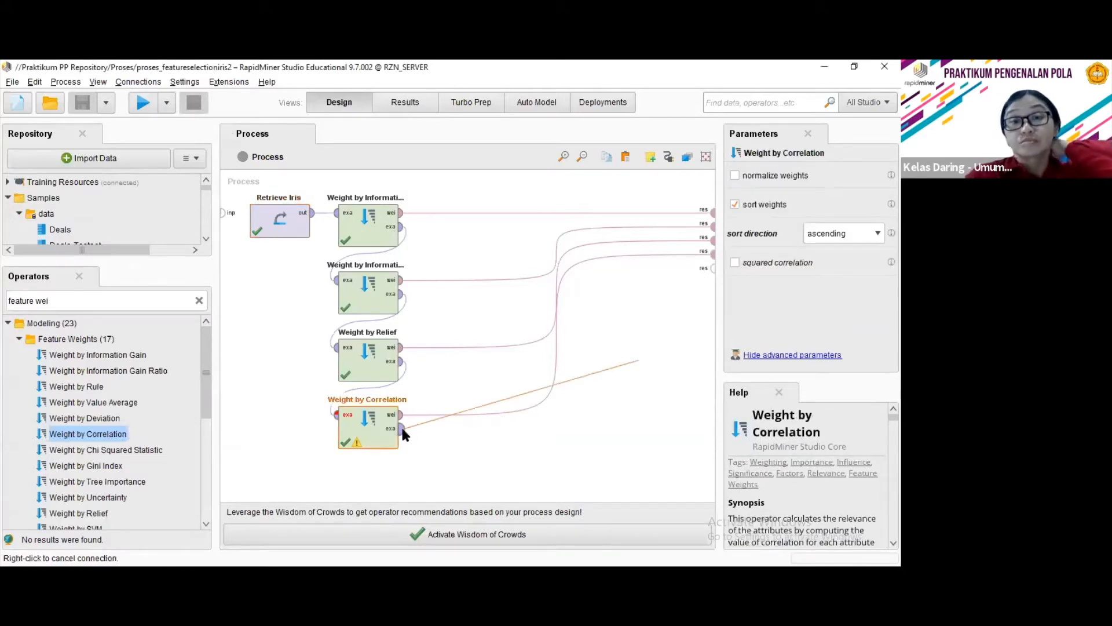
{"action": "left_click", "coordinate": [713, 267]}
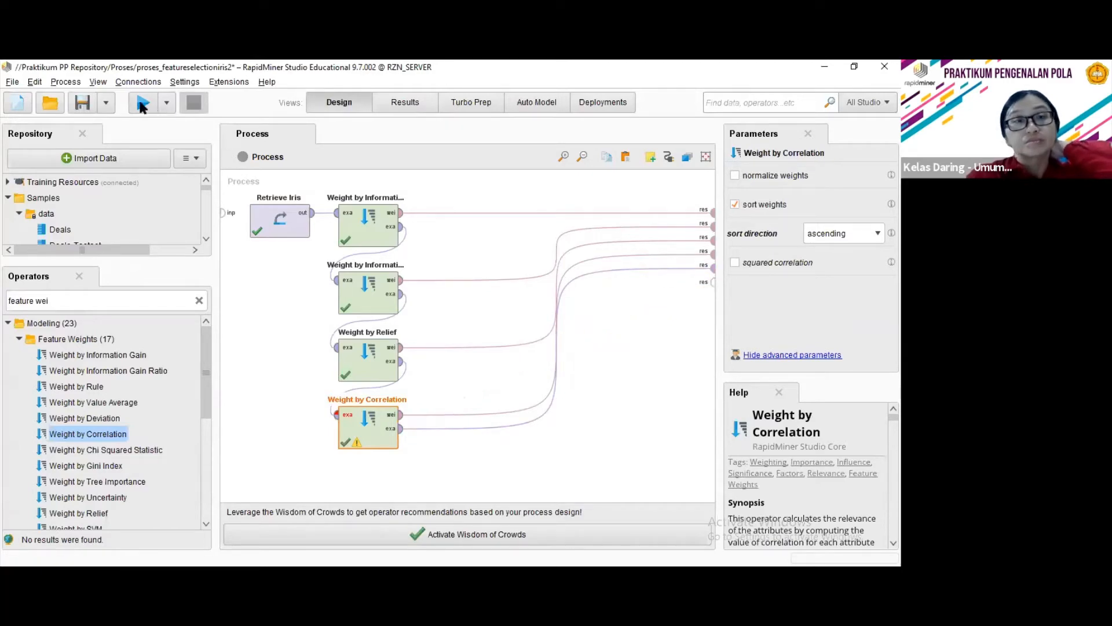
{"action": "left_click", "coordinate": [139, 101]}
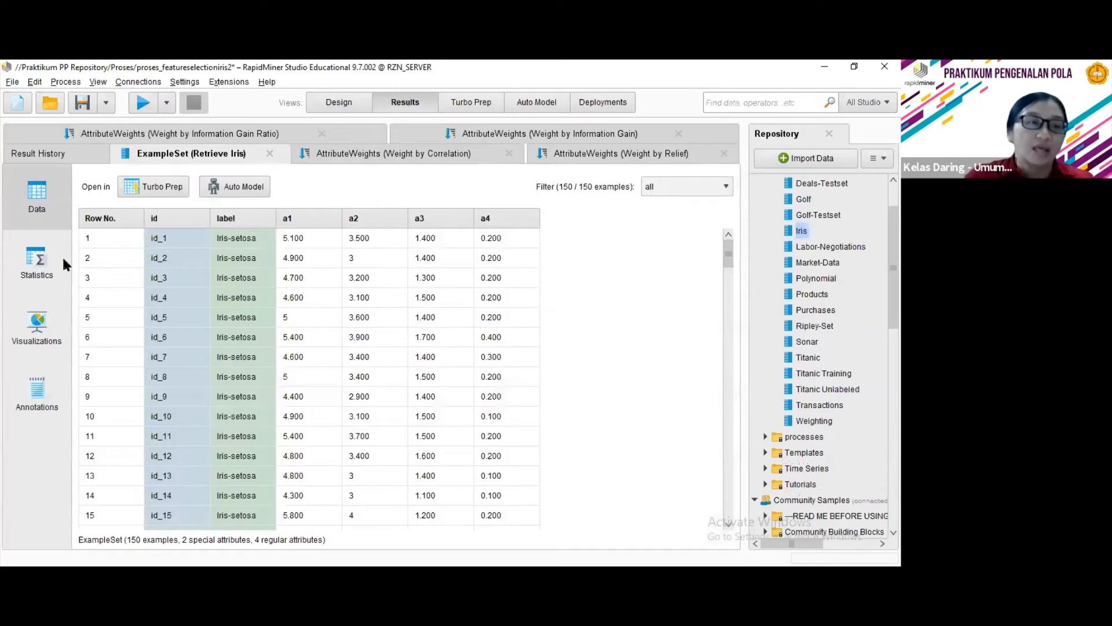
Visualize the Iris example set as a scatter plot with a1 on the X-axis against a4.
{"action": "left_click", "coordinate": [33, 325]}
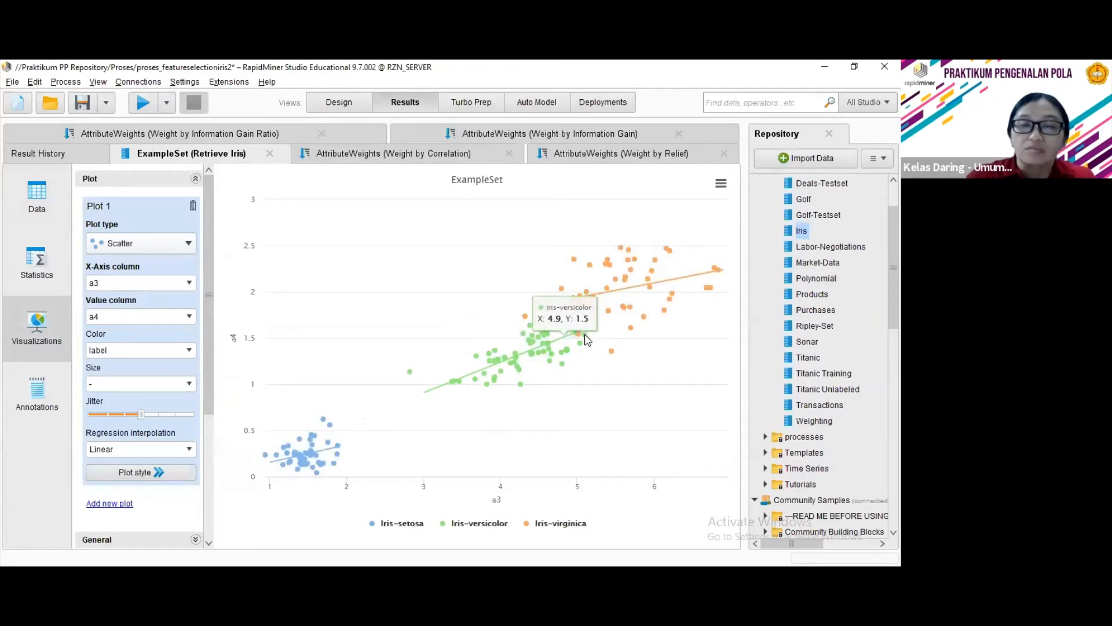
{"action": "left_click", "coordinate": [184, 283]}
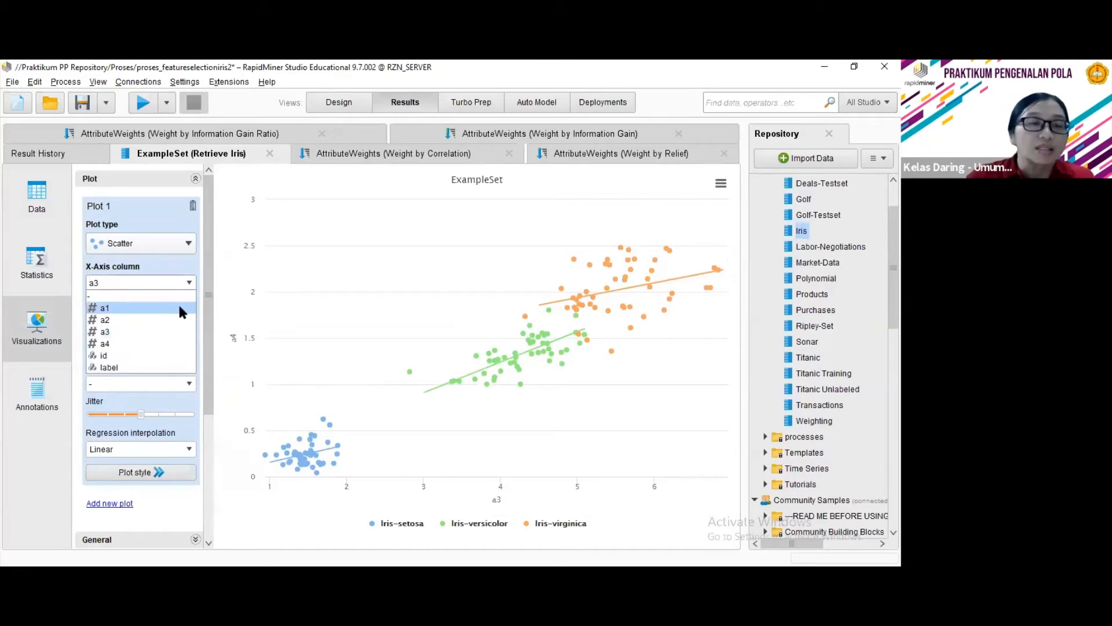
{"action": "left_click", "coordinate": [178, 303]}
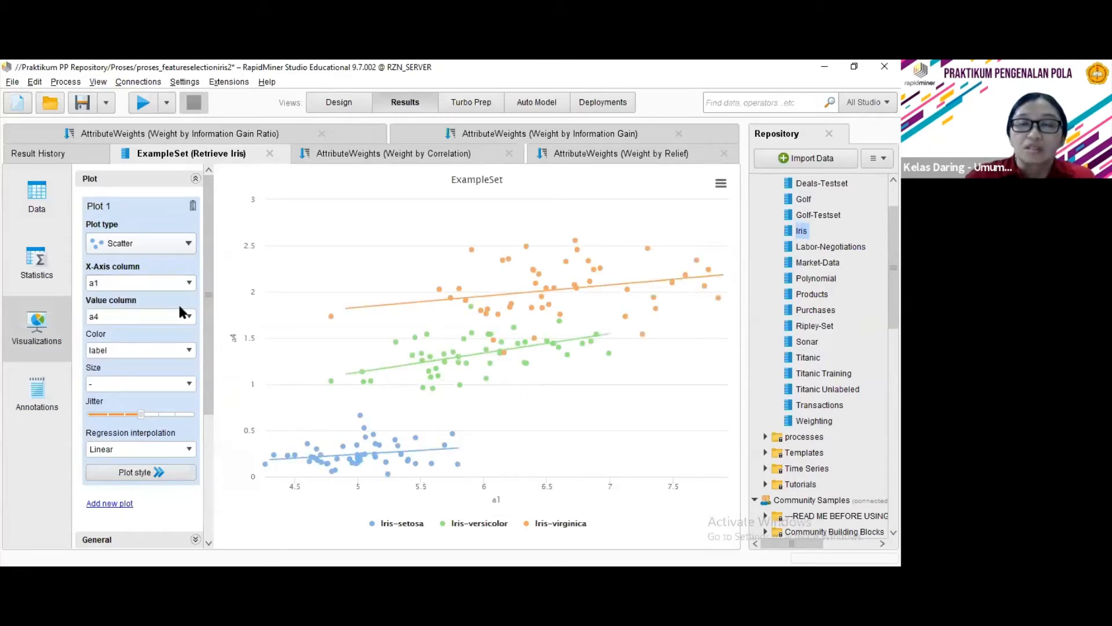
Change the plot type to Histogram and plot value column a3, followed by a1.
{"action": "left_click", "coordinate": [190, 244]}
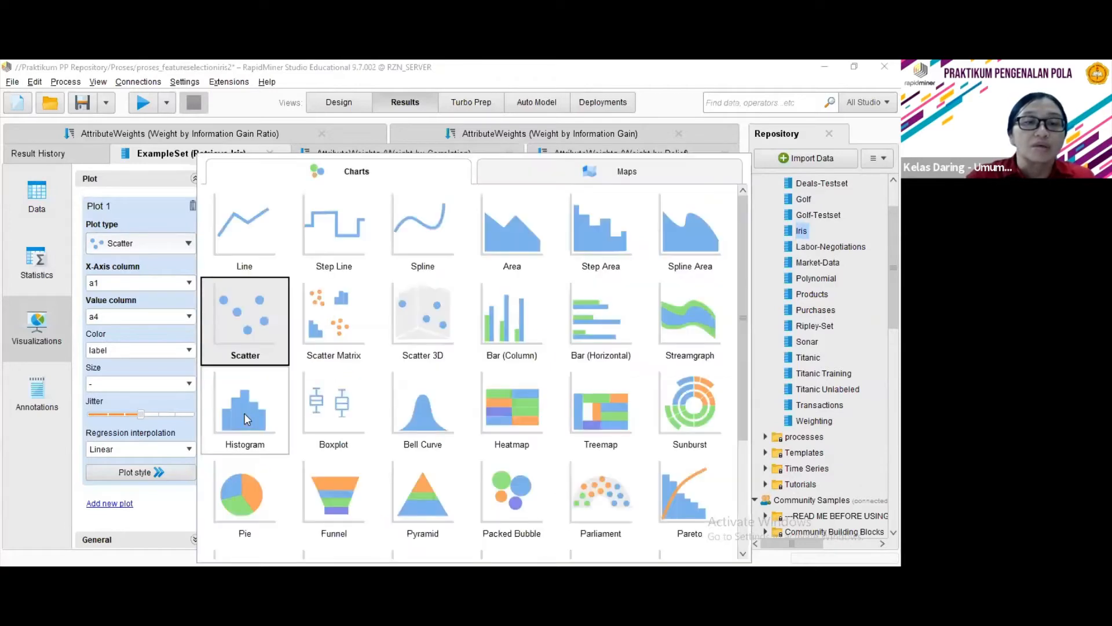
{"action": "left_click", "coordinate": [244, 413]}
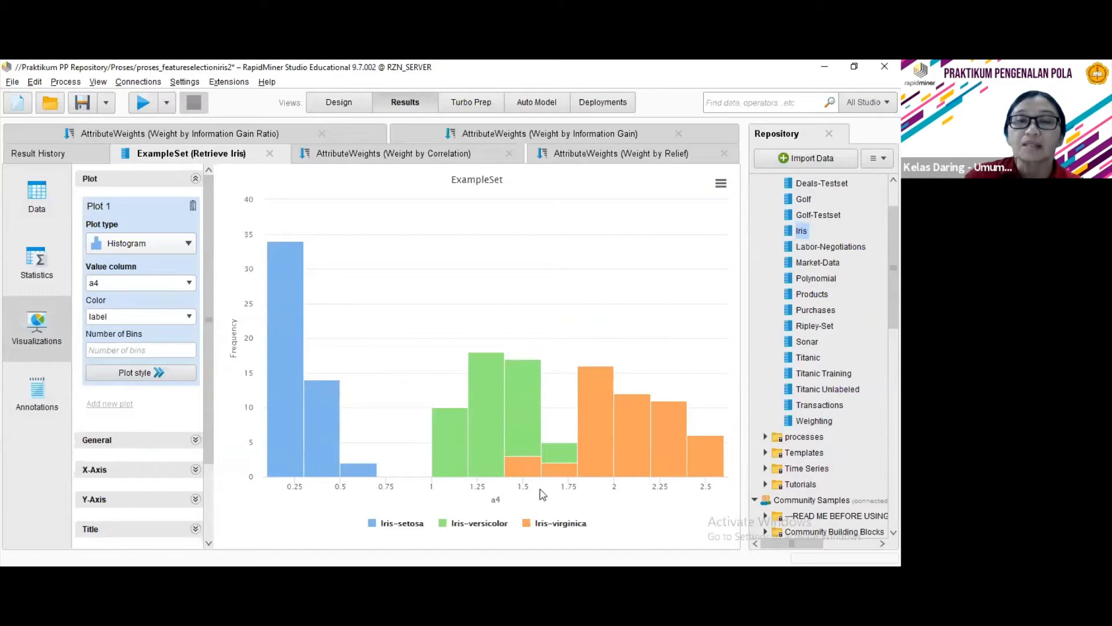
{"action": "mouse_move", "coordinate": [536, 472]}
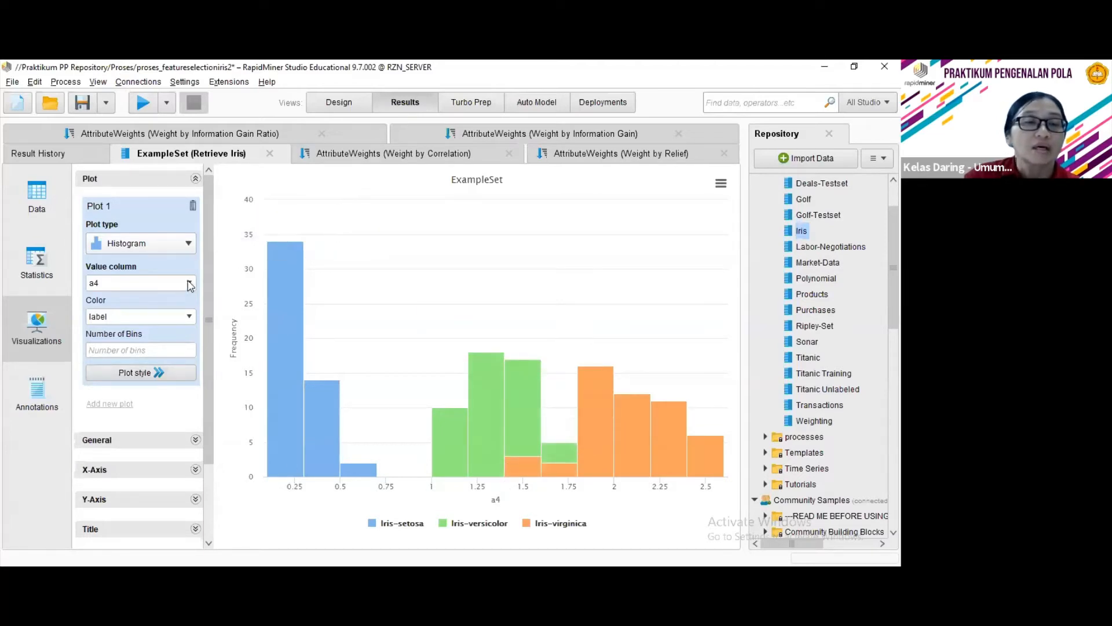
{"action": "left_click", "coordinate": [177, 282]}
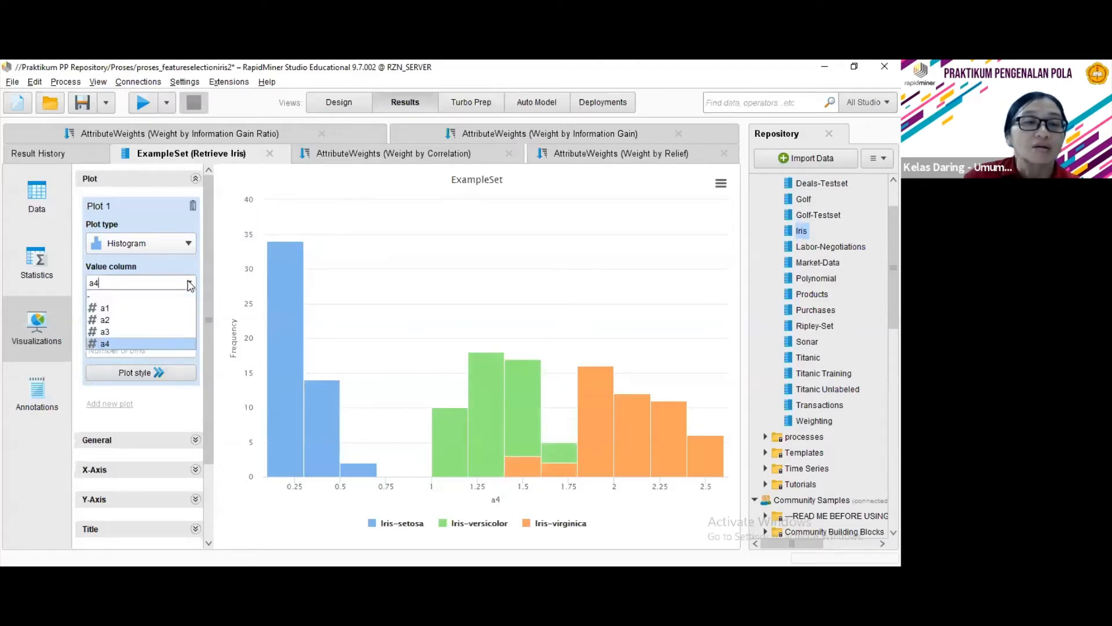
{"action": "left_click", "coordinate": [168, 330]}
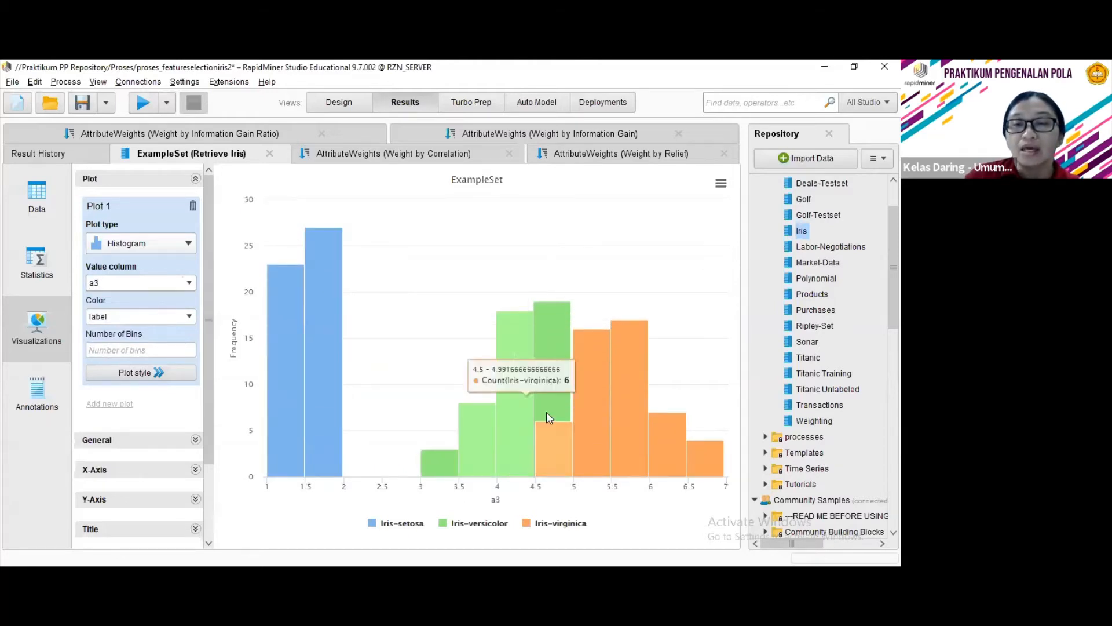
{"action": "left_click", "coordinate": [173, 310]}
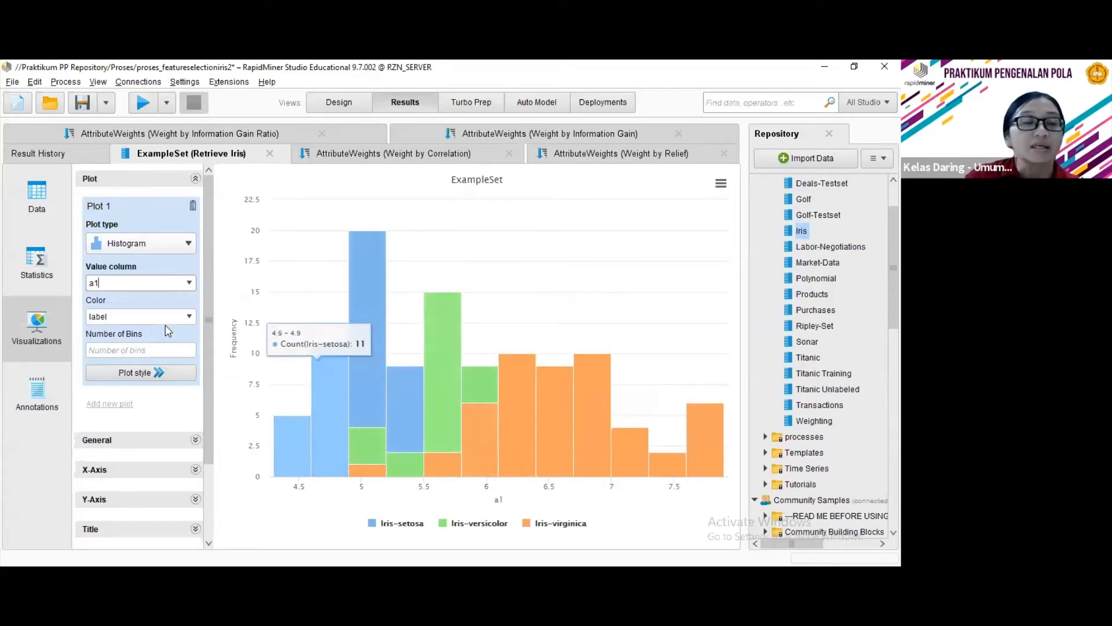
Plot value column a2 in the Iris histogram, followed by a3.
{"action": "left_click", "coordinate": [189, 282]}
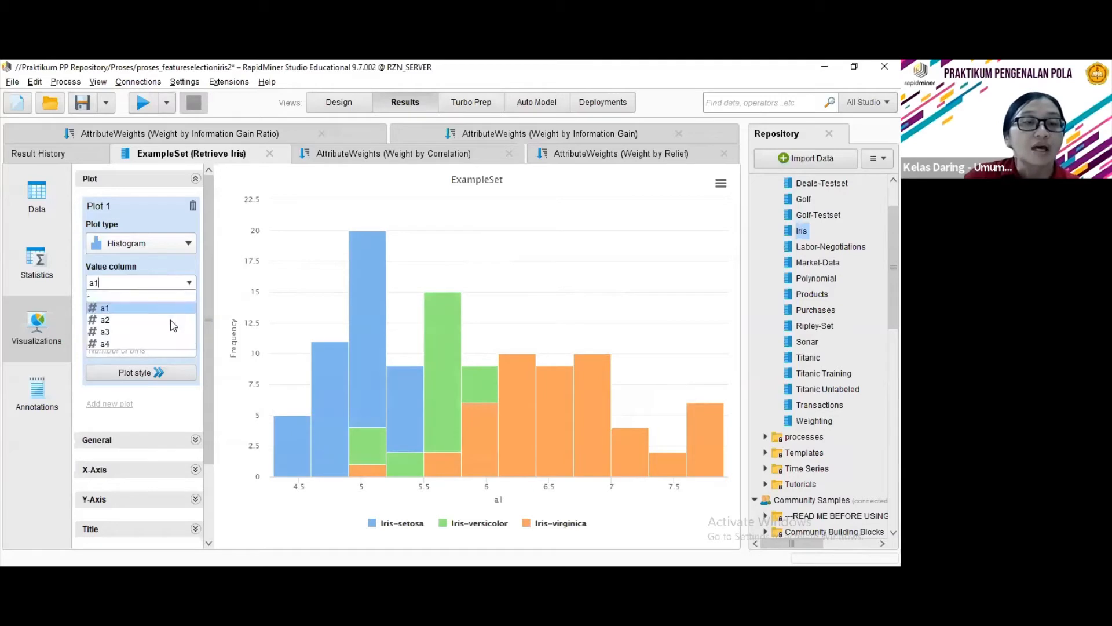
{"action": "left_click", "coordinate": [171, 321]}
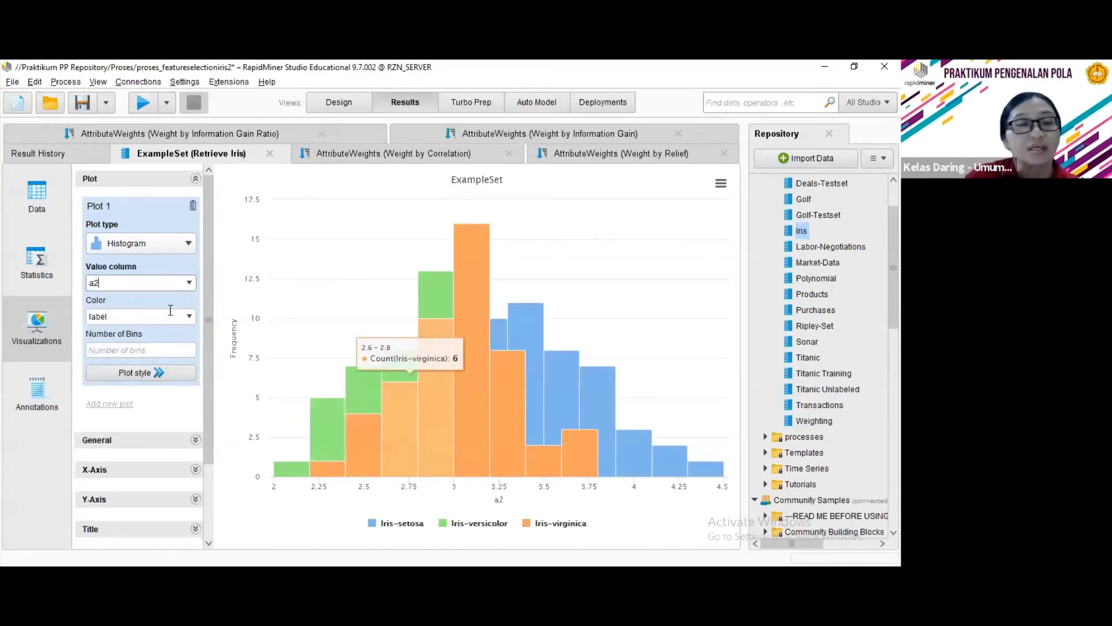
{"action": "left_click", "coordinate": [191, 284]}
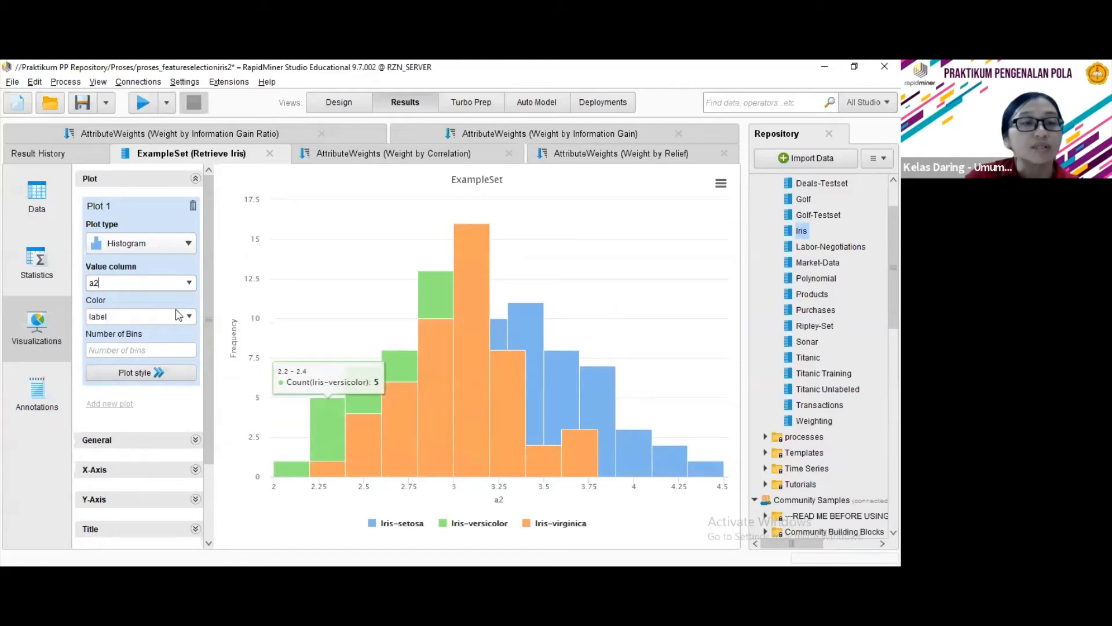
{"action": "left_click", "coordinate": [171, 330]}
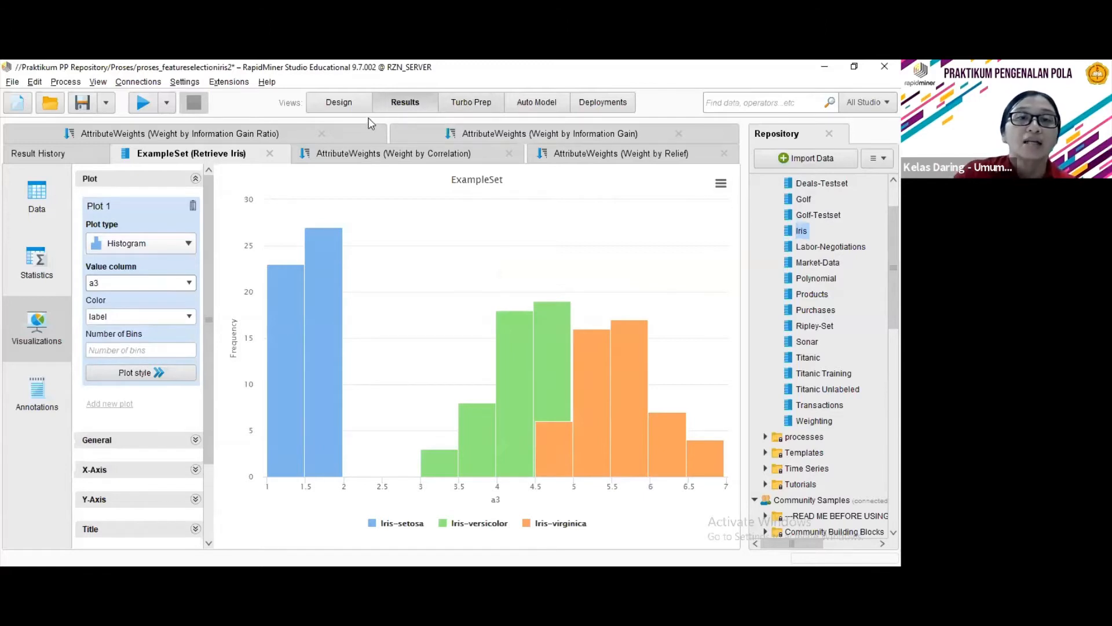
Return to the process design and check the parameters of the four weighting operators one after another.
{"action": "left_click", "coordinate": [345, 108]}
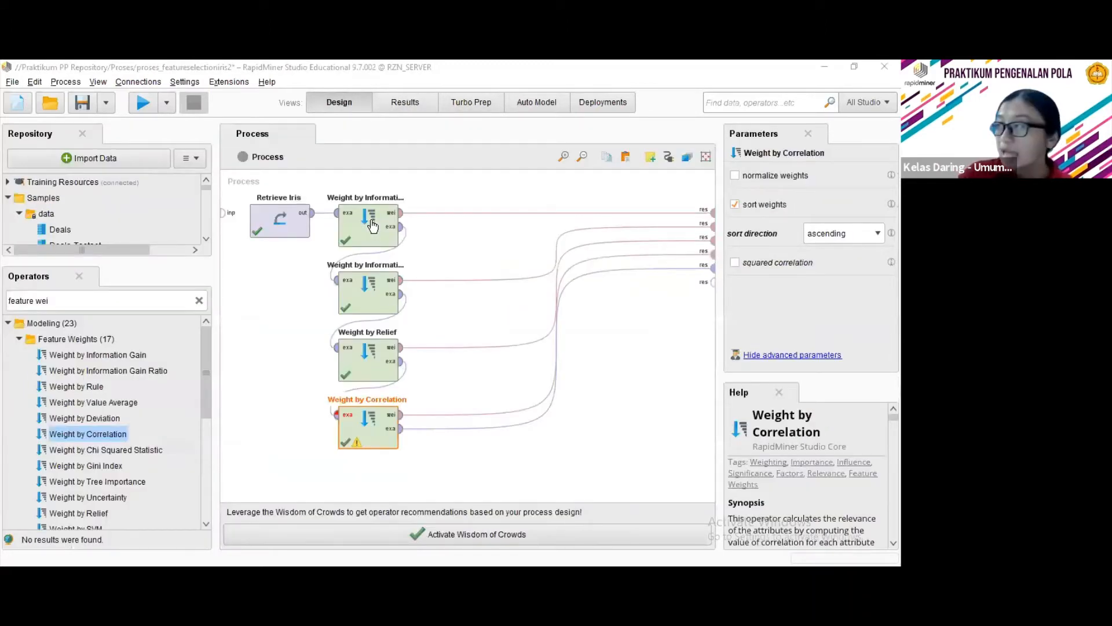
{"action": "left_click", "coordinate": [375, 233]}
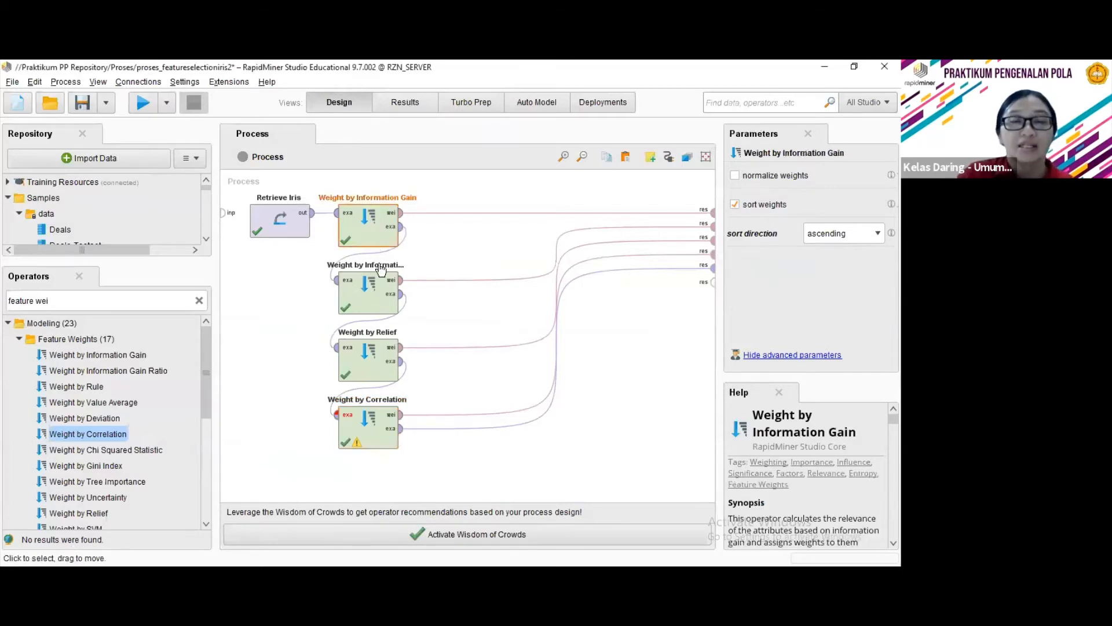
{"action": "left_click", "coordinate": [377, 285]}
{"action": "left_click", "coordinate": [375, 359]}
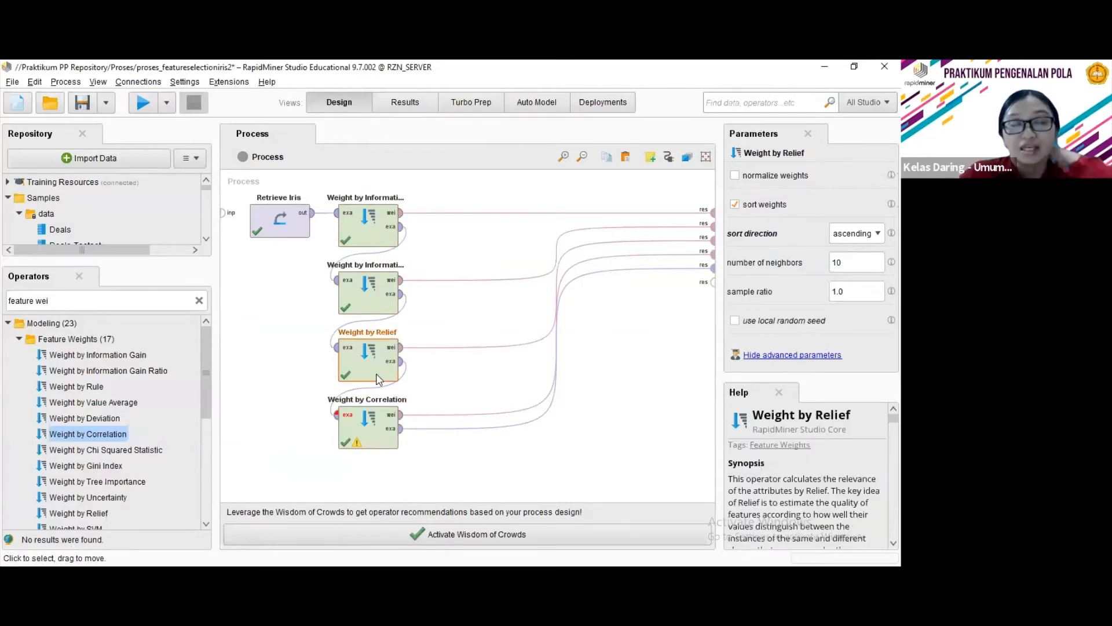
{"action": "left_click", "coordinate": [378, 423]}
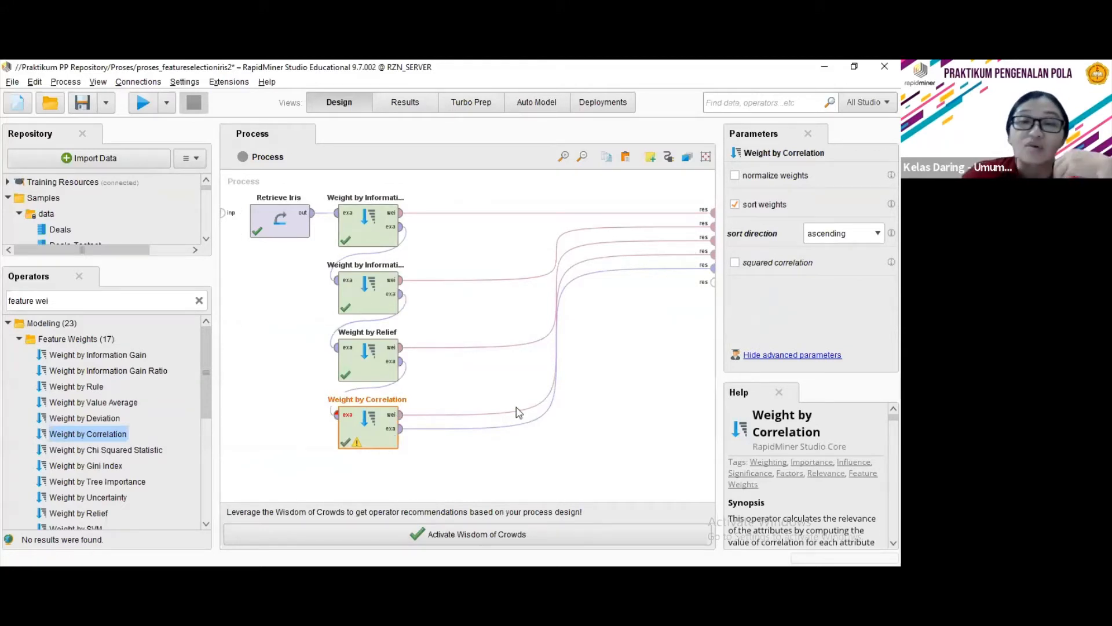
Disconnect Weight by Correlation's weights and example set outputs from the result ports.
{"action": "left_click", "coordinate": [557, 348]}
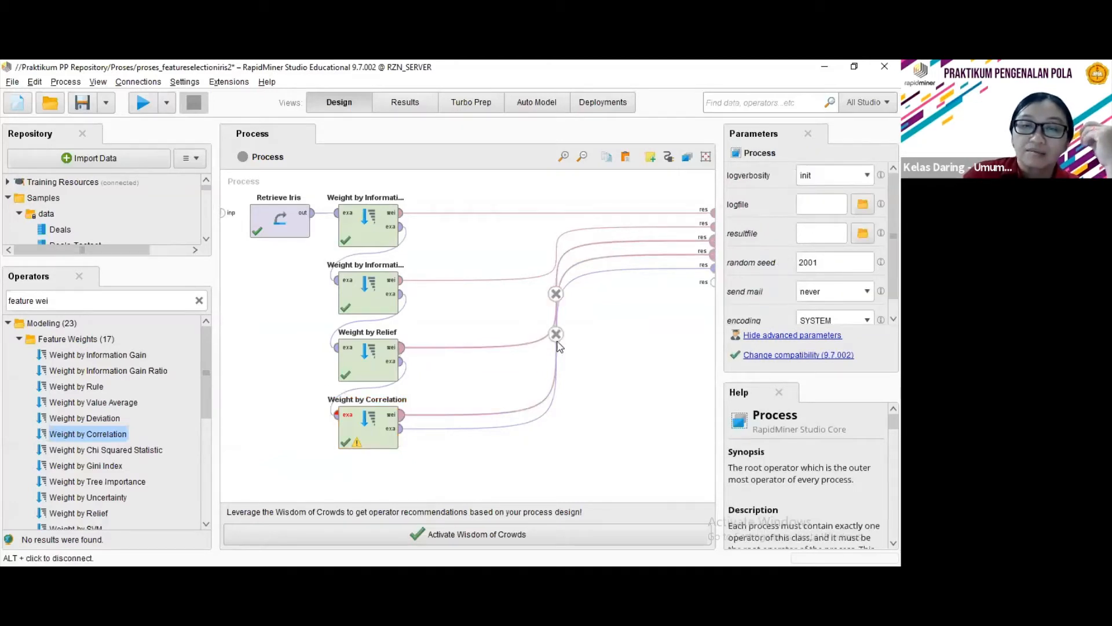
{"action": "left_click", "coordinate": [558, 350], "text": "alt"}
{"action": "left_click", "coordinate": [558, 350], "text": "alt"}
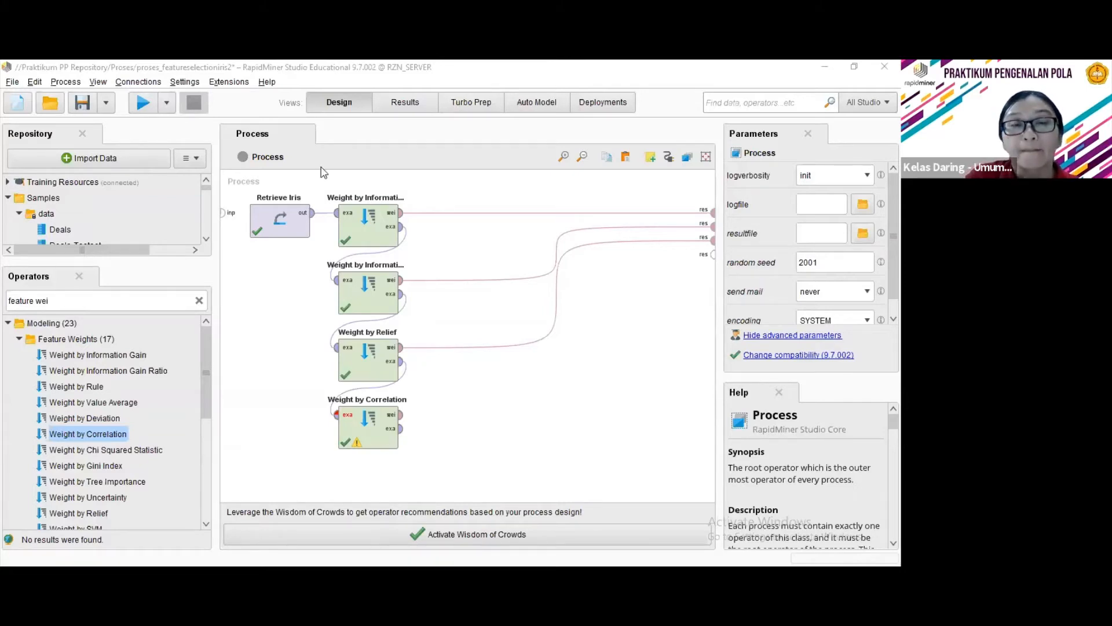
Check the attribute weights produced by Weight by Correlation in the results.
{"action": "left_click", "coordinate": [397, 105]}
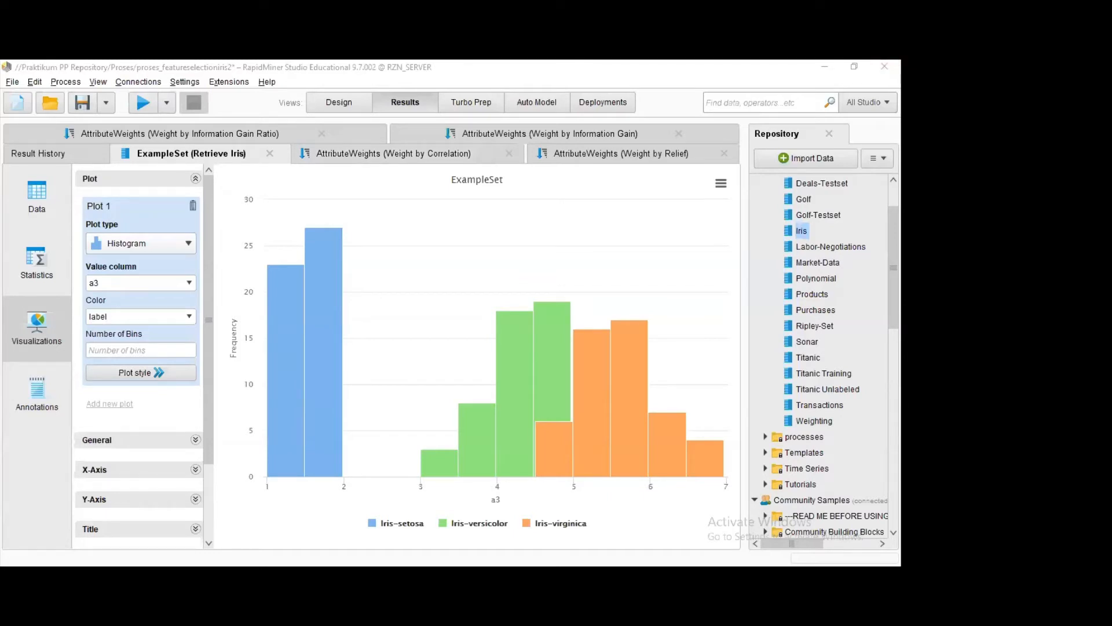
{"action": "left_click", "coordinate": [392, 165]}
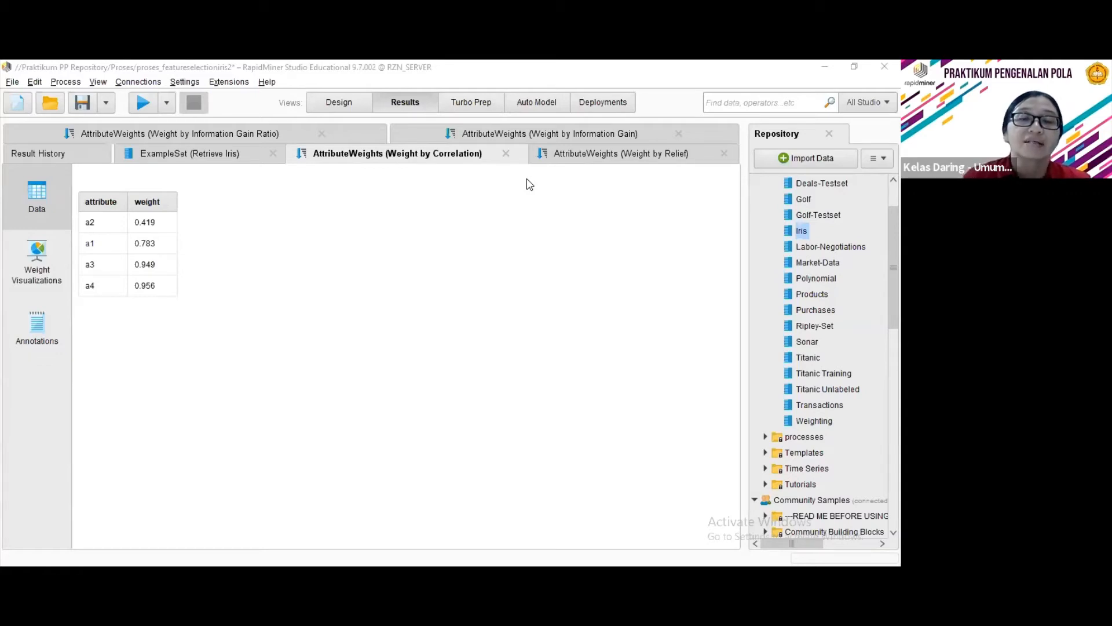
Return to the process design and connect Weight by Correlation's weights output to the fourth result port.
{"action": "left_click", "coordinate": [346, 106]}
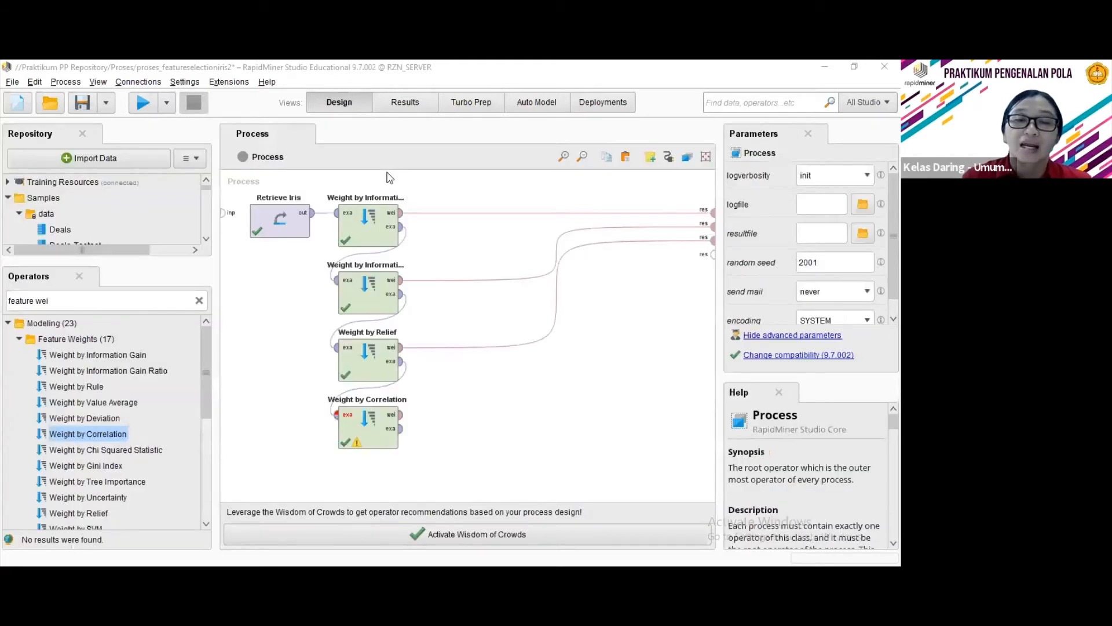
{"action": "left_click", "coordinate": [400, 414]}
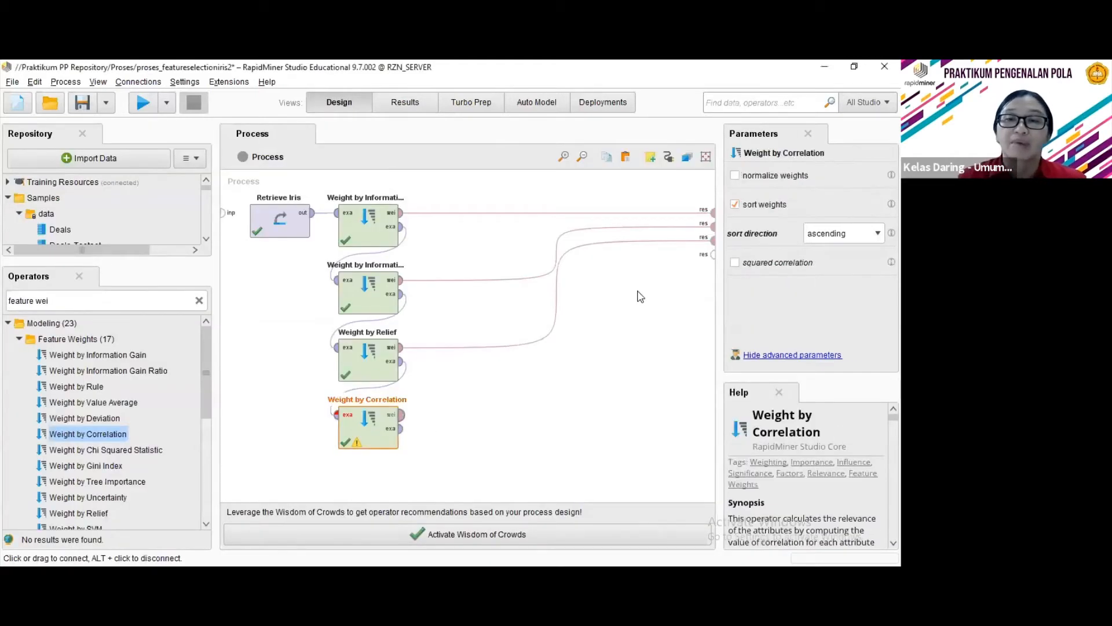
{"action": "left_click", "coordinate": [711, 256]}
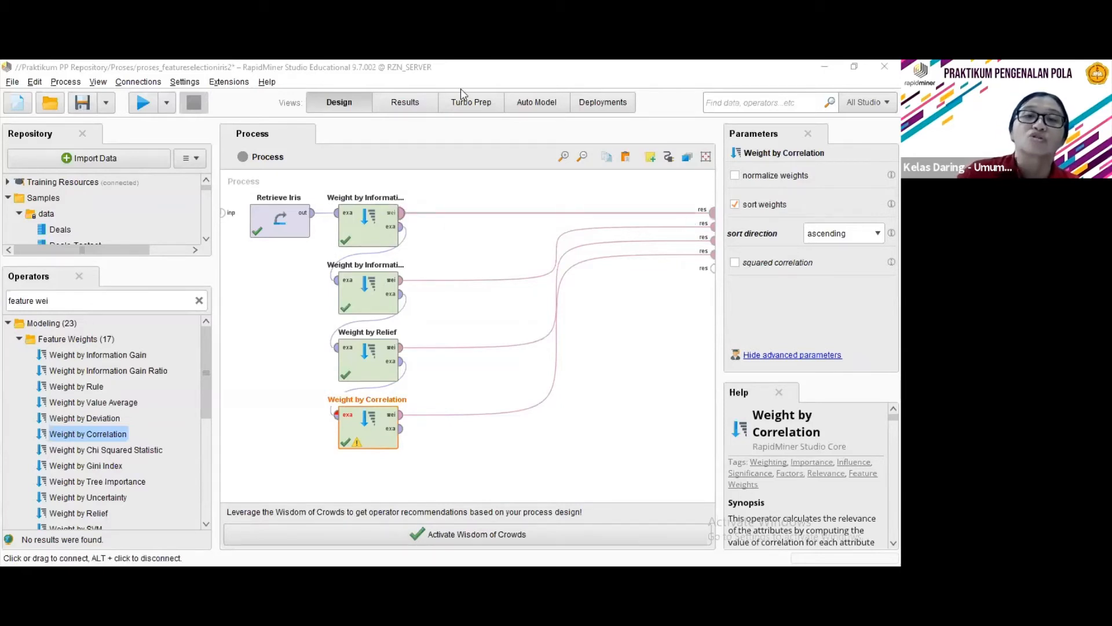
{"action": "left_click", "coordinate": [407, 102]}
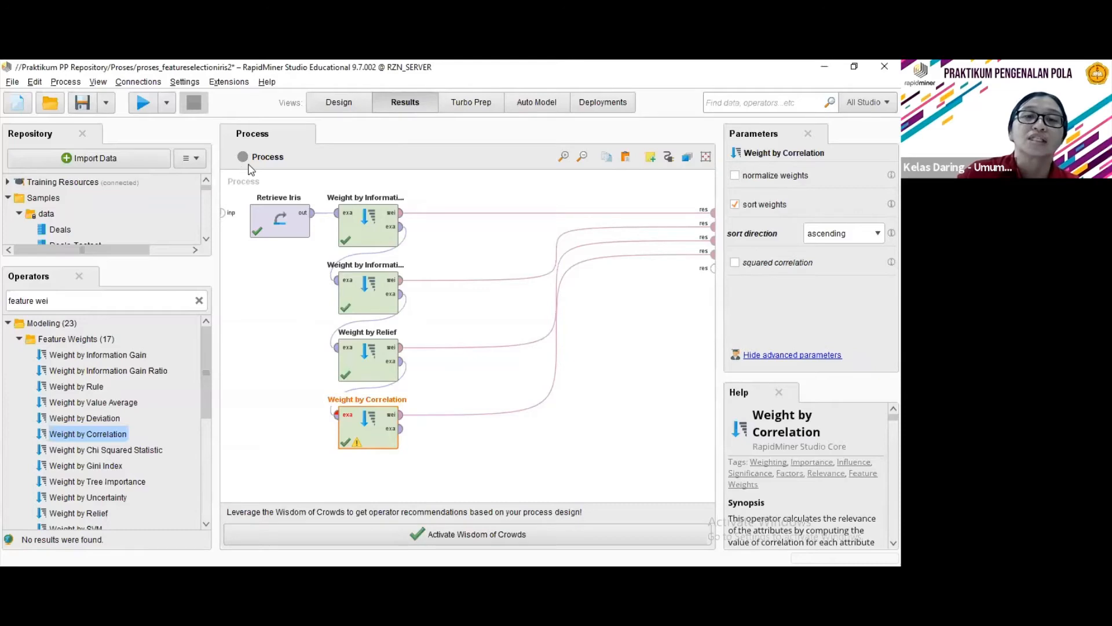
{"action": "left_click", "coordinate": [338, 104]}
{"action": "left_click_drag", "start_coordinate": [406, 232], "coordinate": [337, 281]}
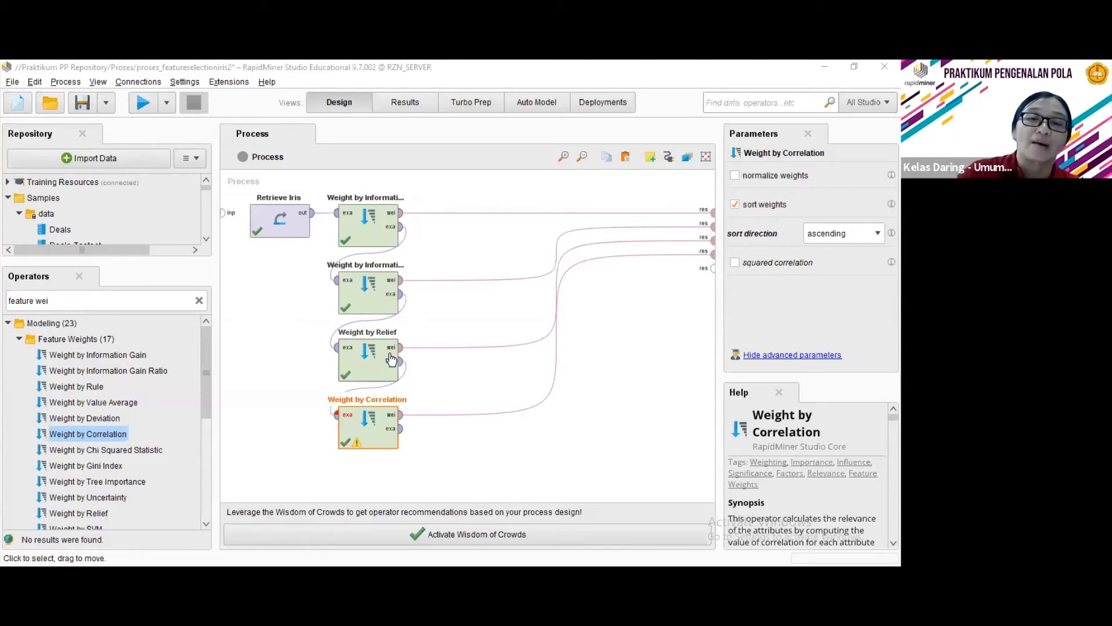
{"action": "left_click_drag", "start_coordinate": [399, 361], "coordinate": [336, 414]}
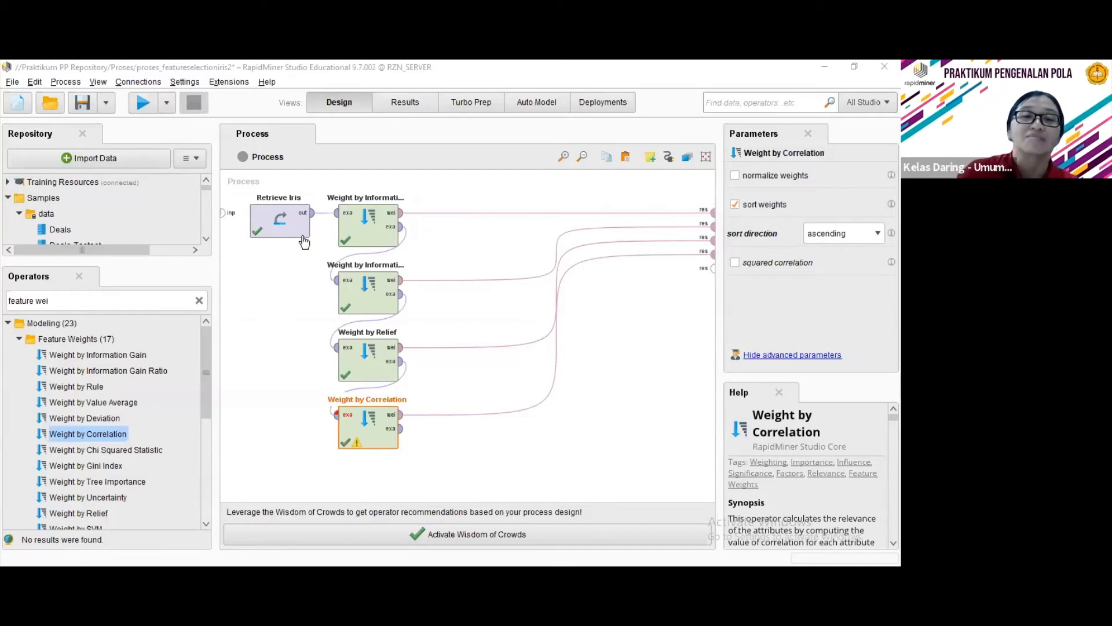
Try to connect Retrieve Iris's output directly to Weight by Information Gain Ratio, bypassing Weight by Information Gain.
{"action": "left_click", "coordinate": [324, 213]}
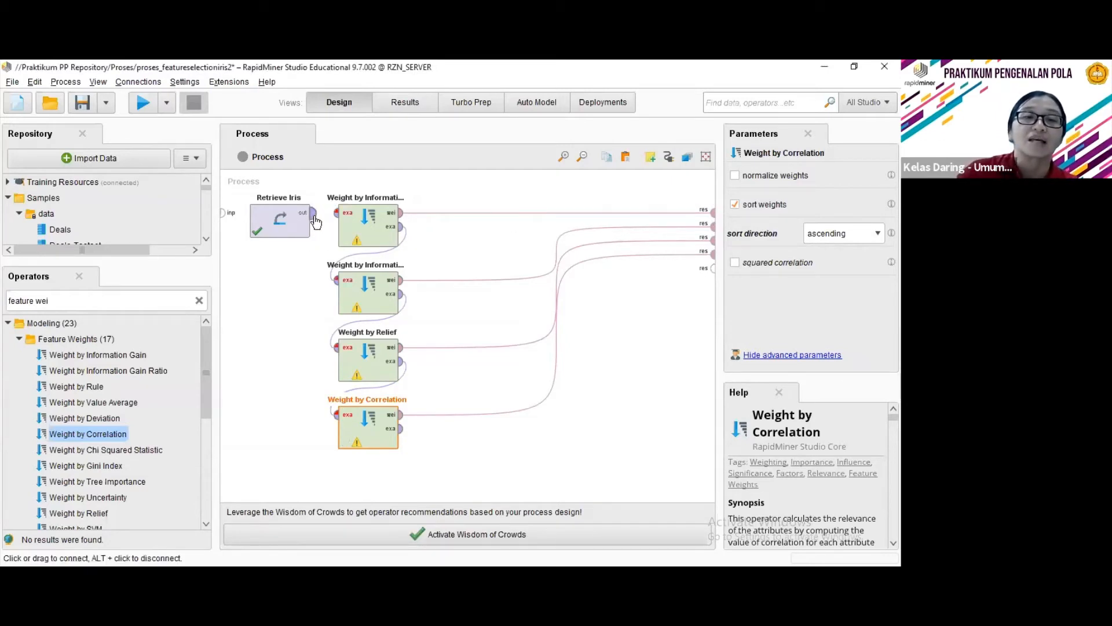
{"action": "left_click", "coordinate": [307, 232]}
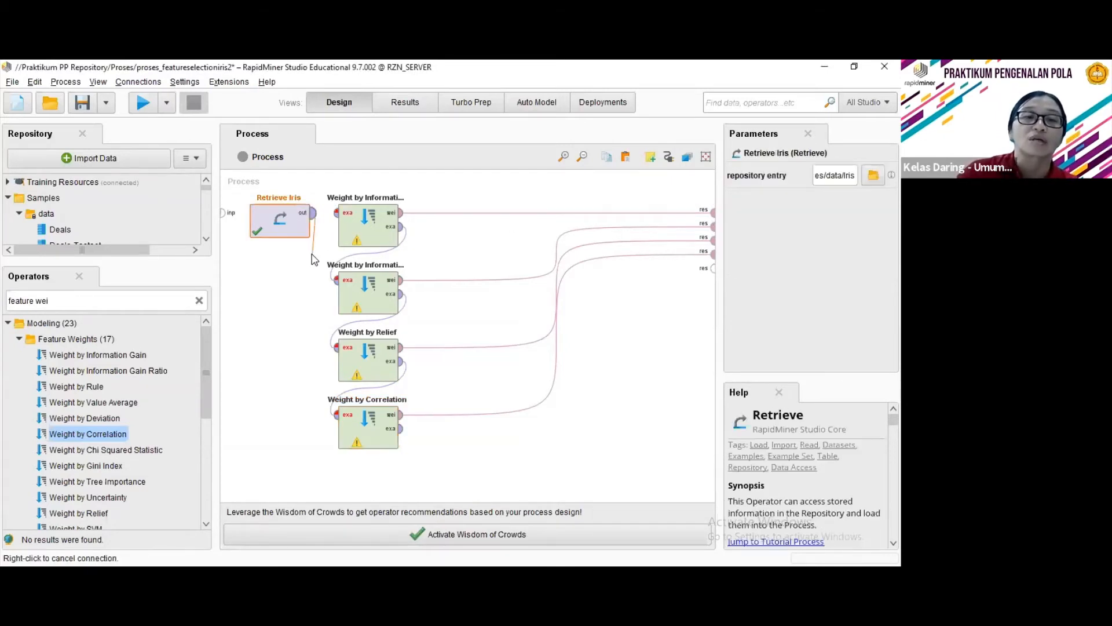
{"action": "left_click", "coordinate": [367, 254]}
{"action": "left_click", "coordinate": [313, 214]}
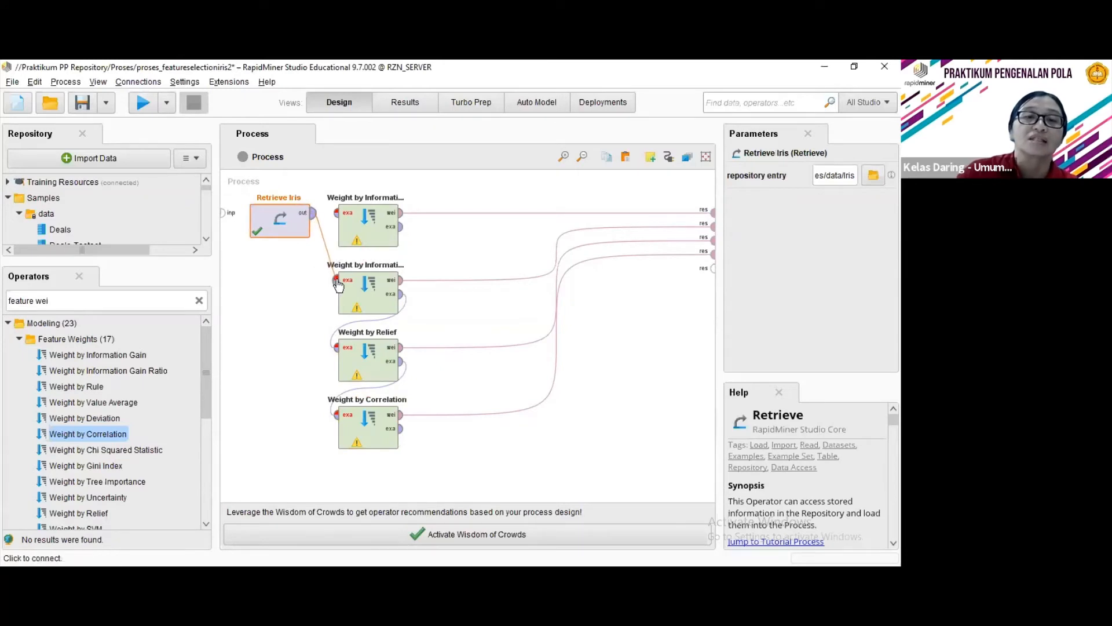
{"action": "left_click", "coordinate": [338, 282]}
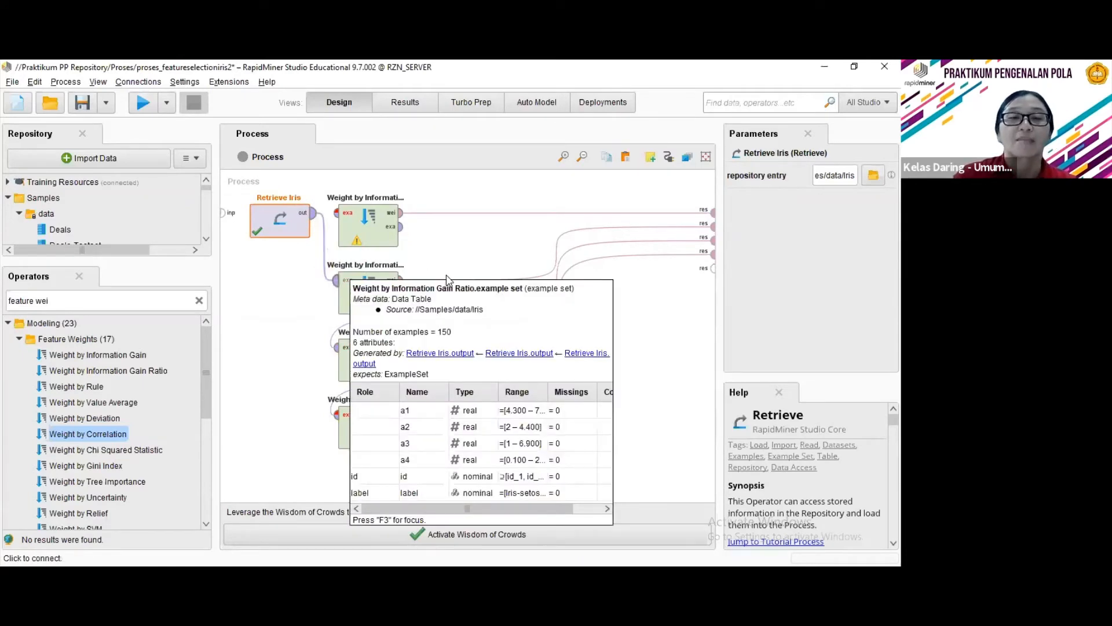
Reconnect Retrieve Iris to Weight by Information Gain and link that operator's example set output to Weight by Information Gain Ratio.
{"action": "left_click", "coordinate": [323, 250], "text": "alt"}
{"action": "left_click", "coordinate": [337, 213]}
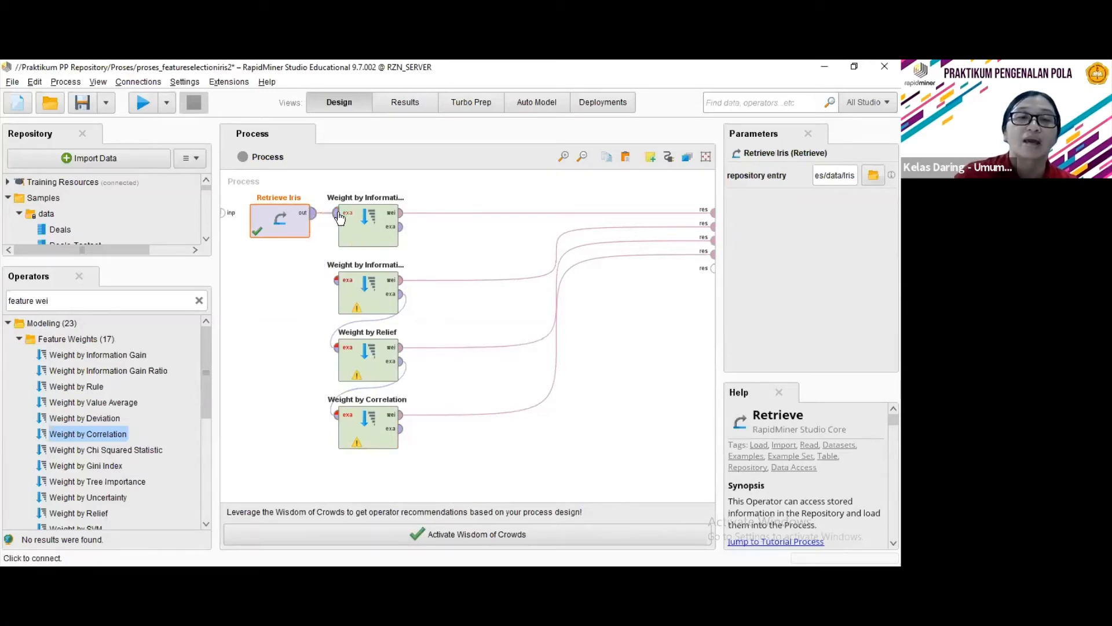
{"action": "left_click", "coordinate": [400, 226]}
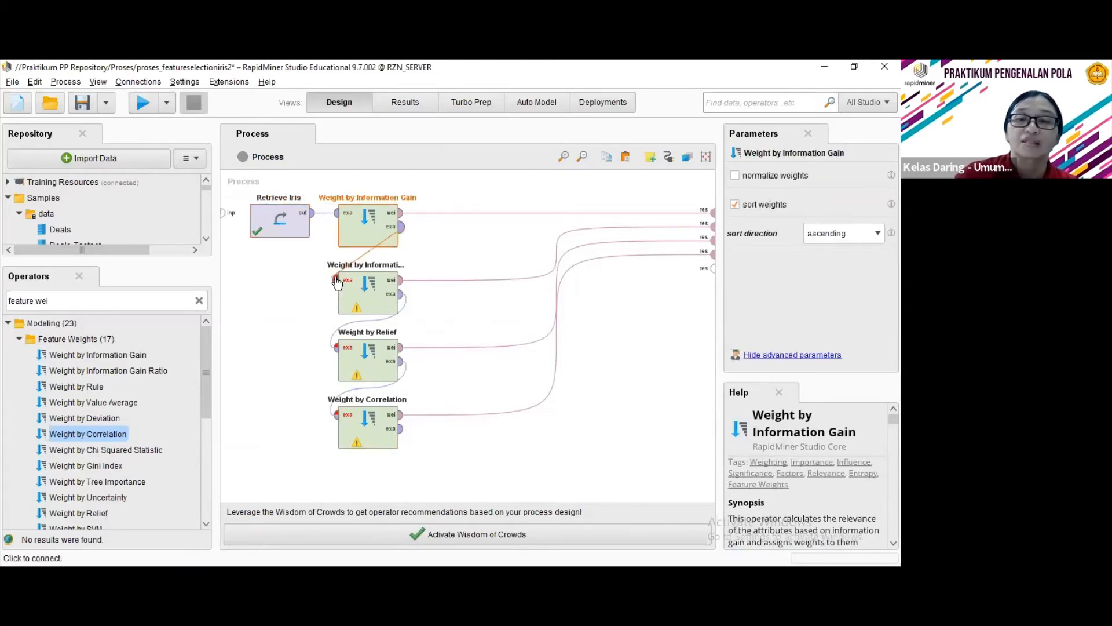
{"action": "left_click", "coordinate": [336, 280]}
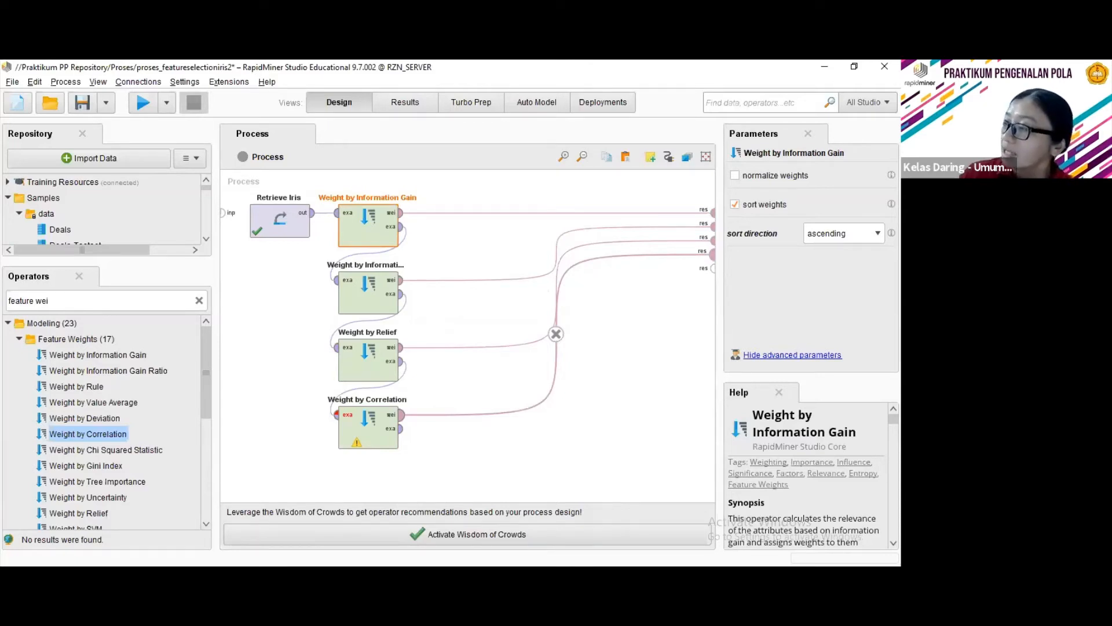
Switch to the Zoom meeting chat to read the private messages, and close it again.
{"action": "key", "text": "alt+Tab"}
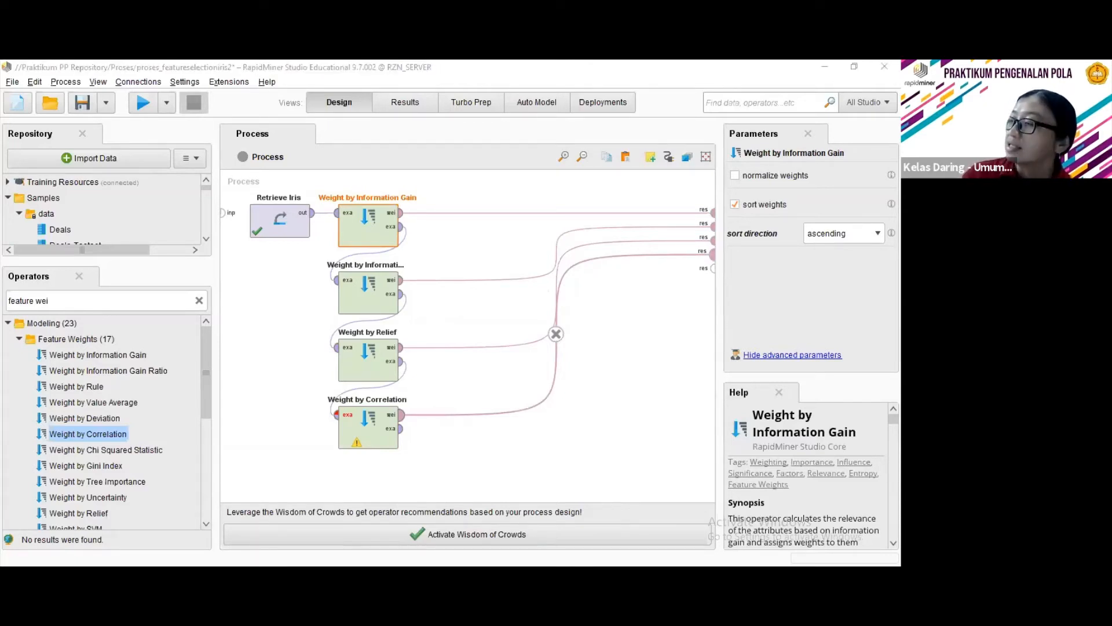
{"action": "key", "text": "alt+h"}
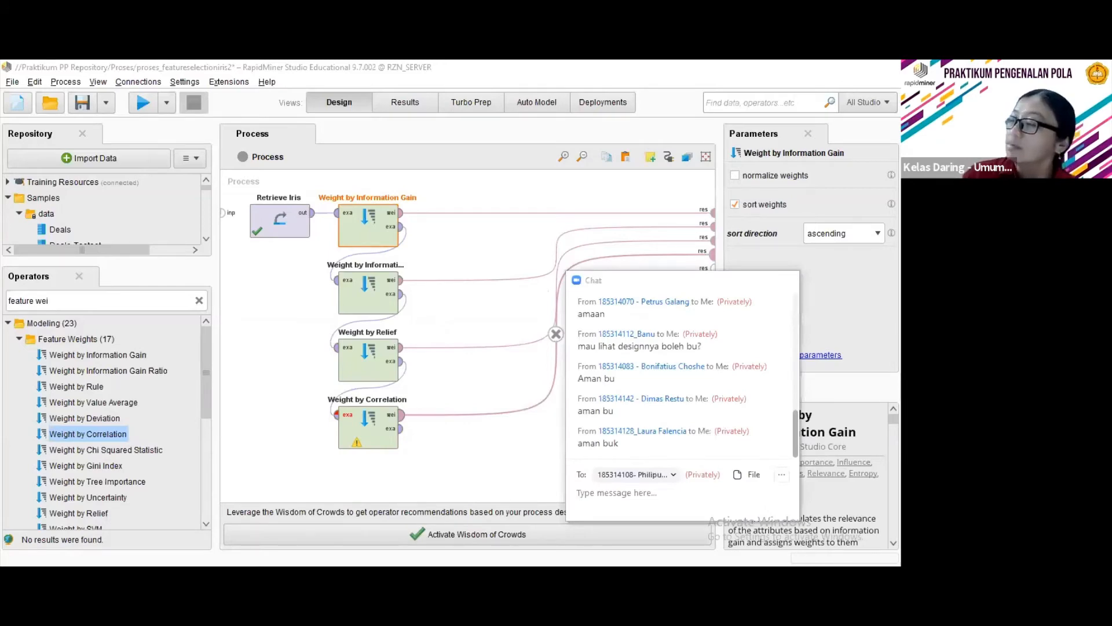
{"action": "key", "text": "super+d"}
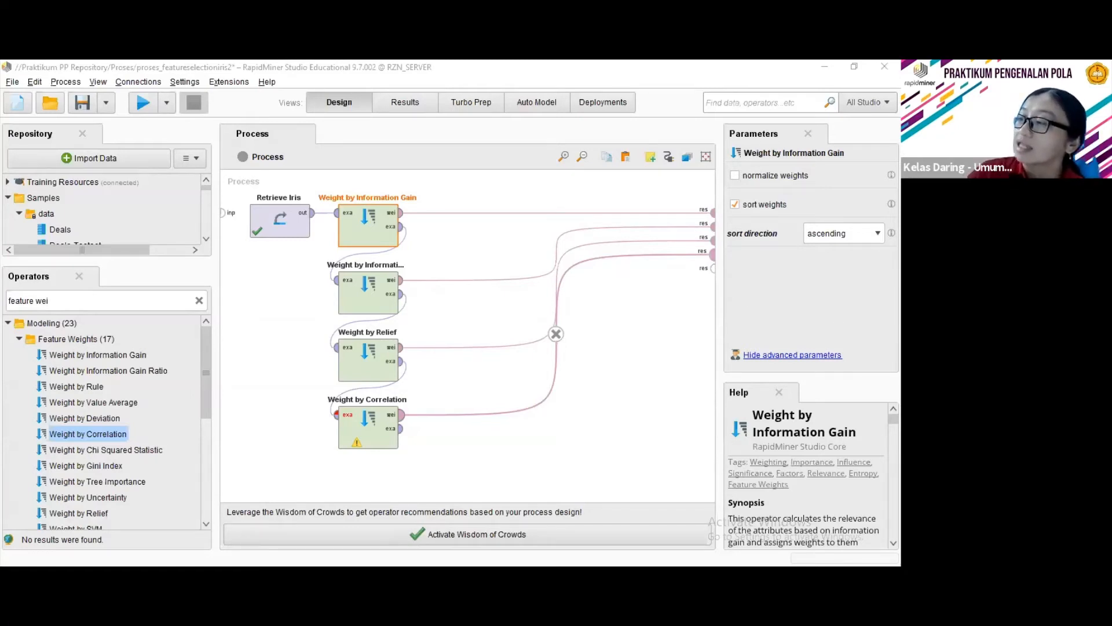
Search the operators for "feature sele" and look through the Feature Selection operators.
{"action": "left_click", "coordinate": [56, 301]}
{"action": "triple_click", "coordinate": [57, 301]}
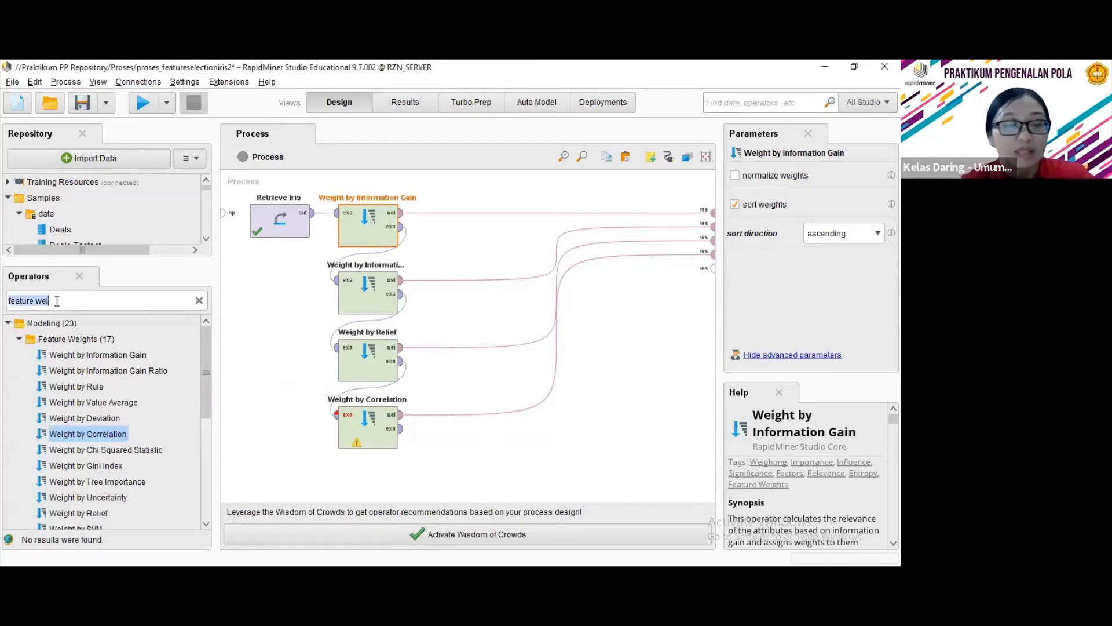
{"action": "type", "text": "featu"}
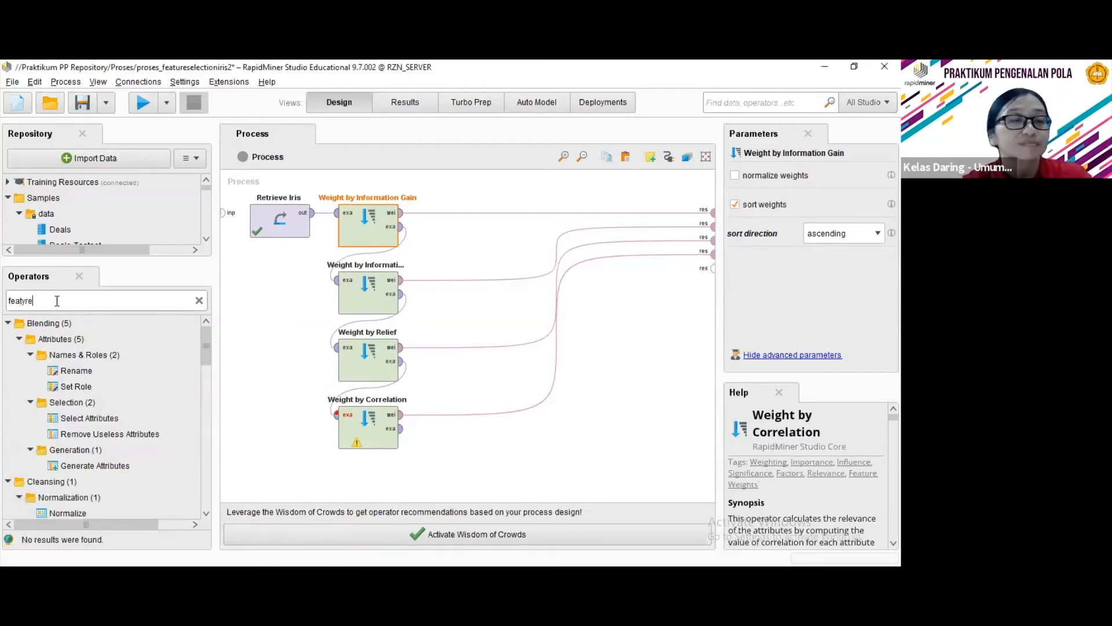
{"action": "type", "text": "re sele"}
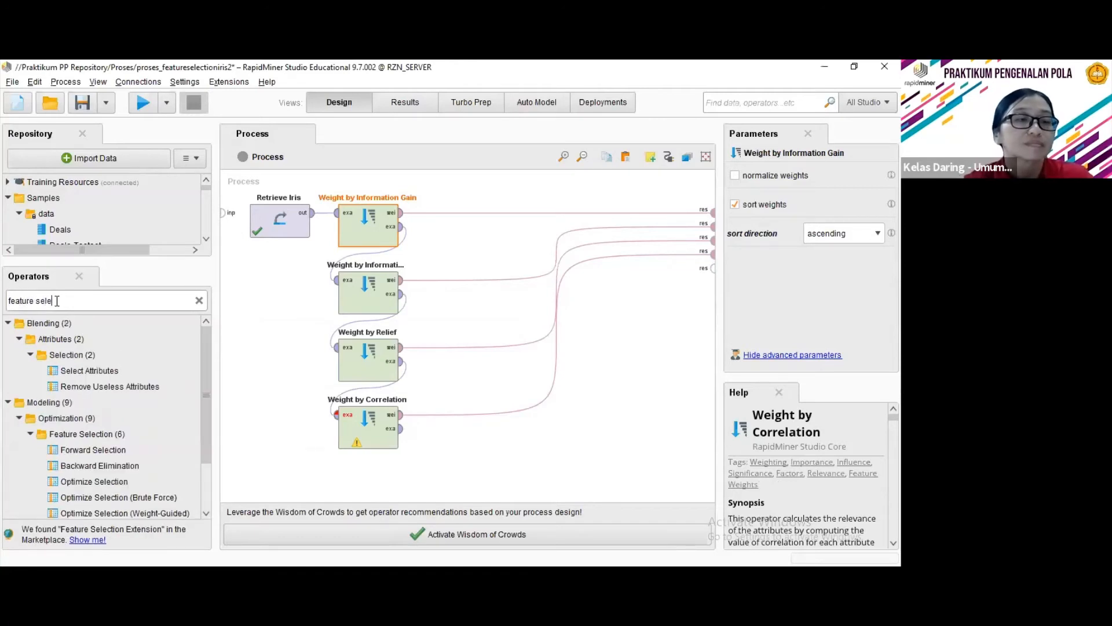
{"action": "left_click_drag", "start_coordinate": [116, 458], "coordinate": [147, 466]}
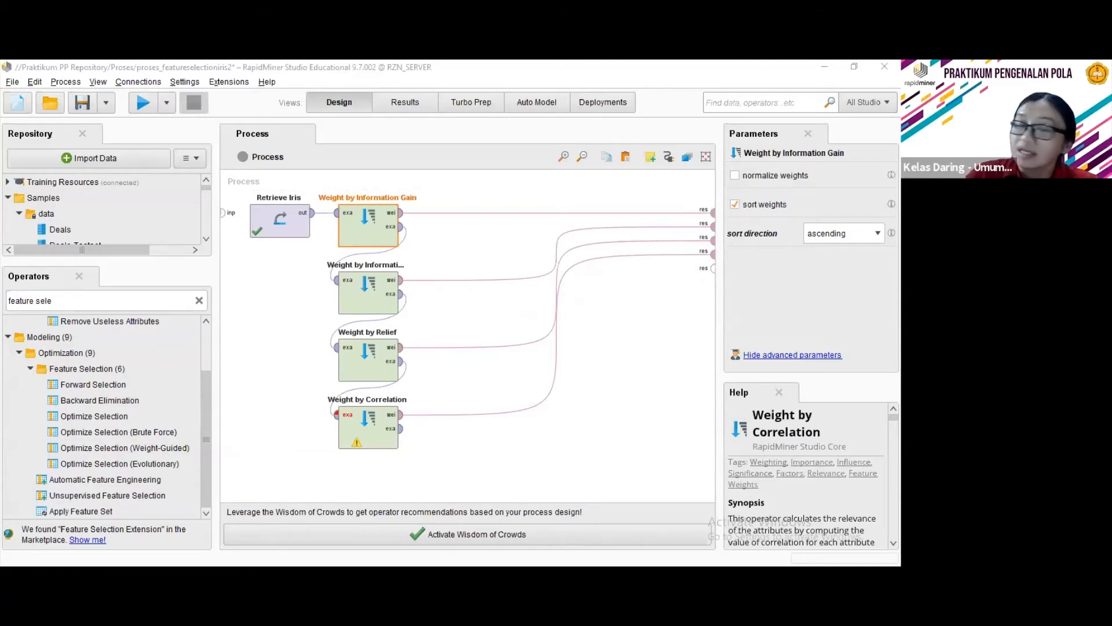
Return to the results and view the data table of the Iris example set.
{"action": "left_click", "coordinate": [294, 231]}
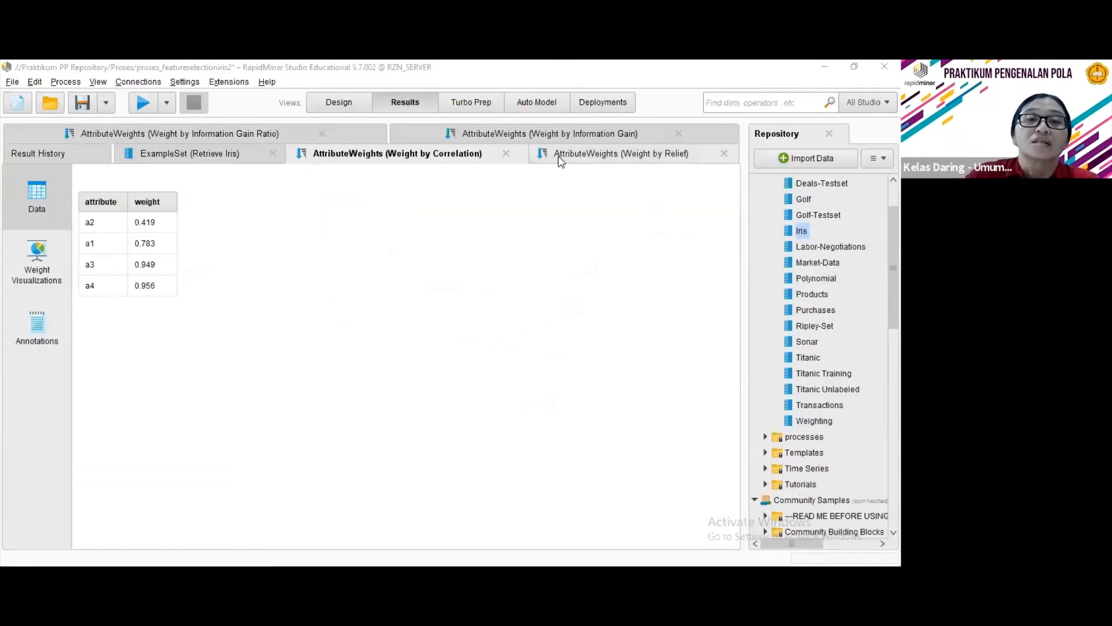
{"action": "left_click", "coordinate": [197, 161]}
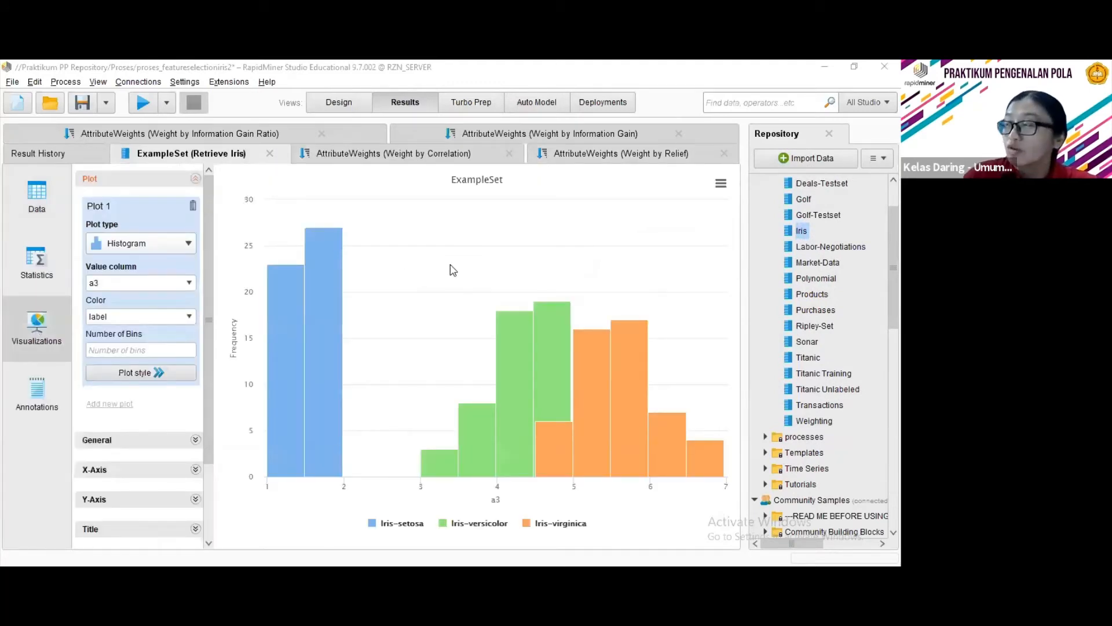
{"action": "left_click", "coordinate": [37, 197]}
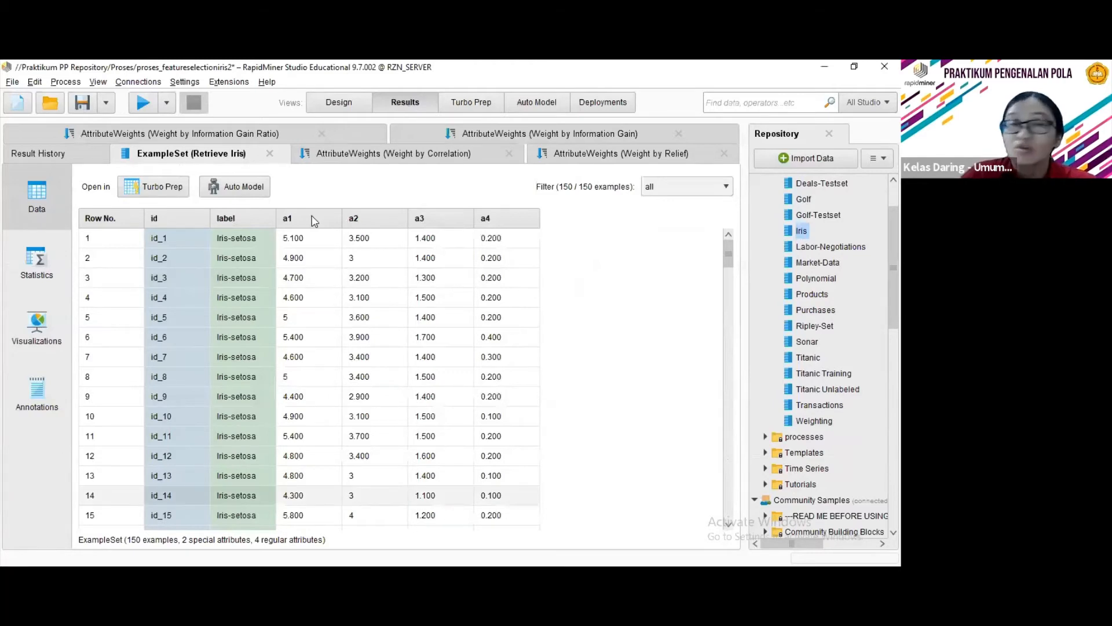
Examine the attribute columns a1 to a4 and their summaries in the Iris data table.
{"action": "mouse_move", "coordinate": [307, 216]}
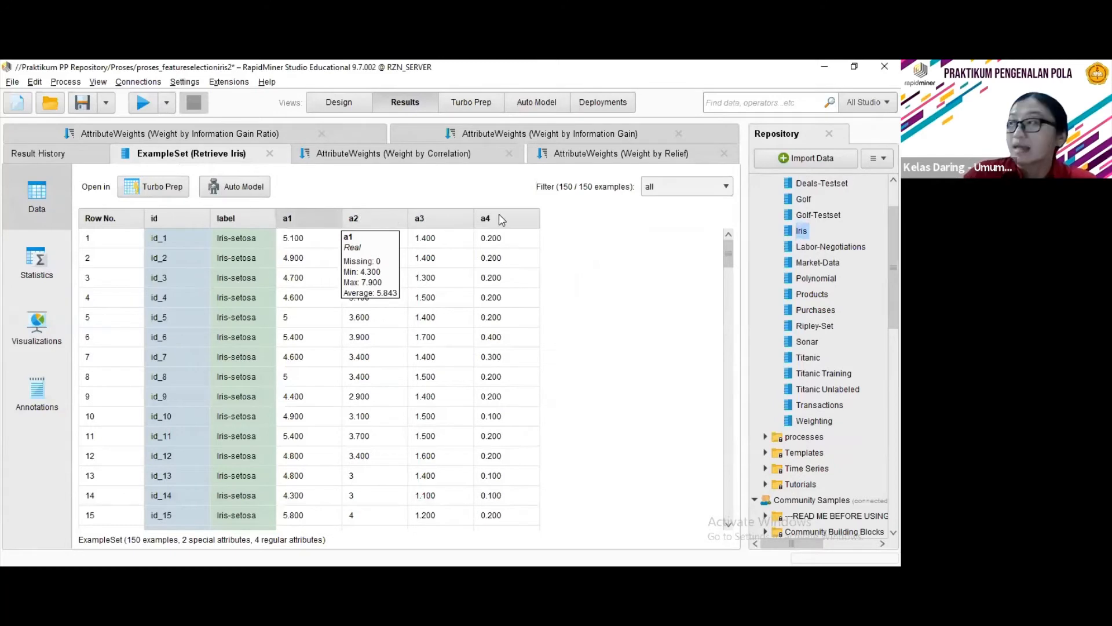
{"action": "mouse_move", "coordinate": [500, 216]}
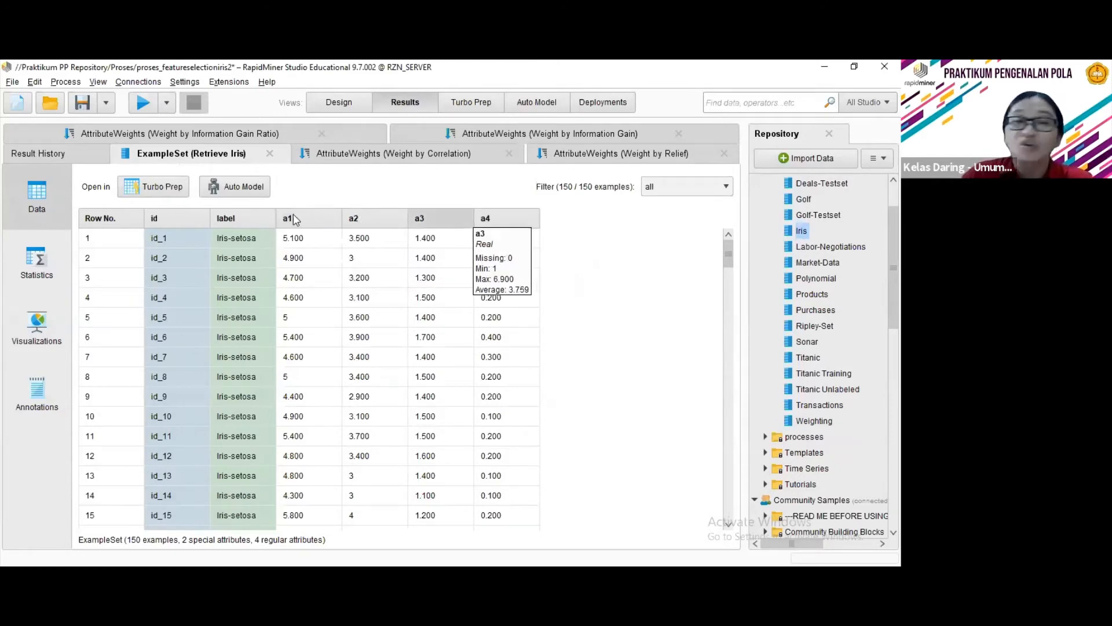
{"action": "mouse_move", "coordinate": [351, 221]}
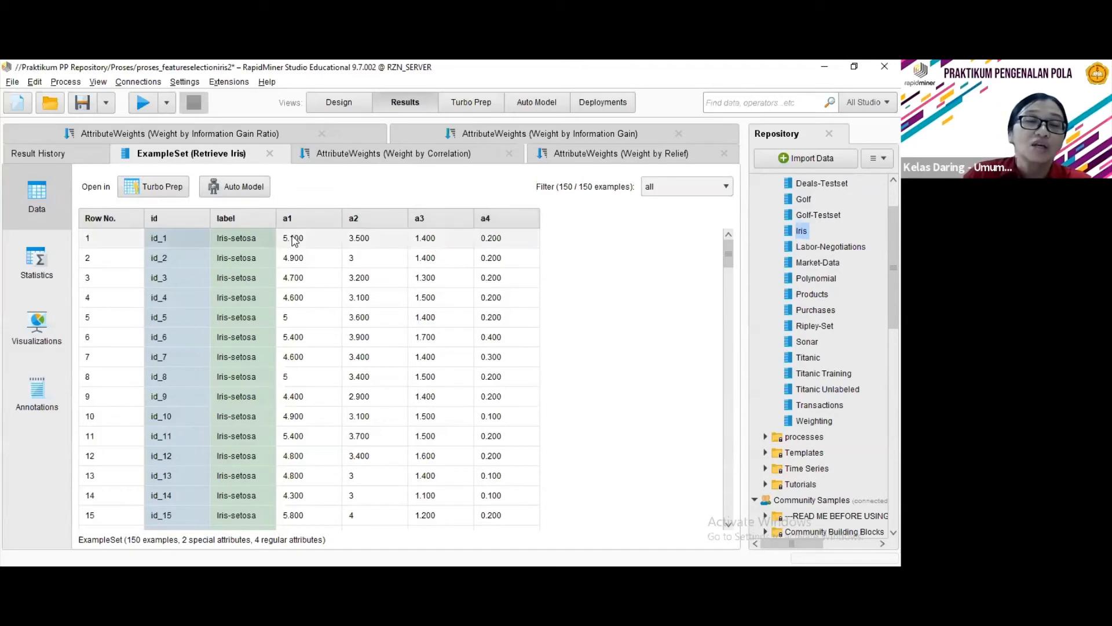
{"action": "mouse_move", "coordinate": [306, 213]}
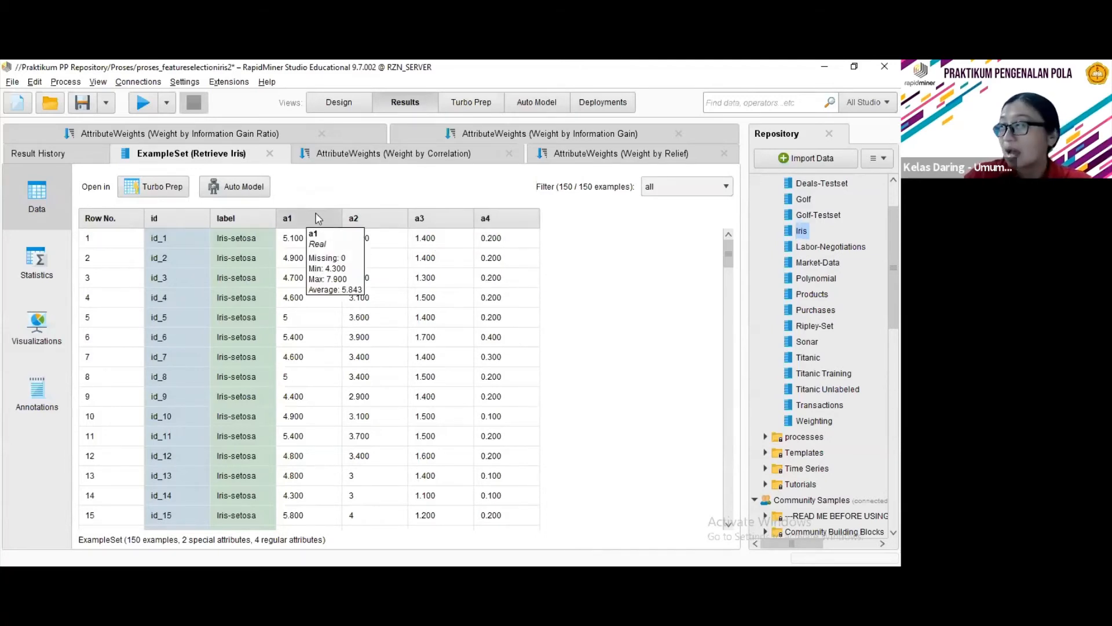
{"action": "mouse_move", "coordinate": [380, 219]}
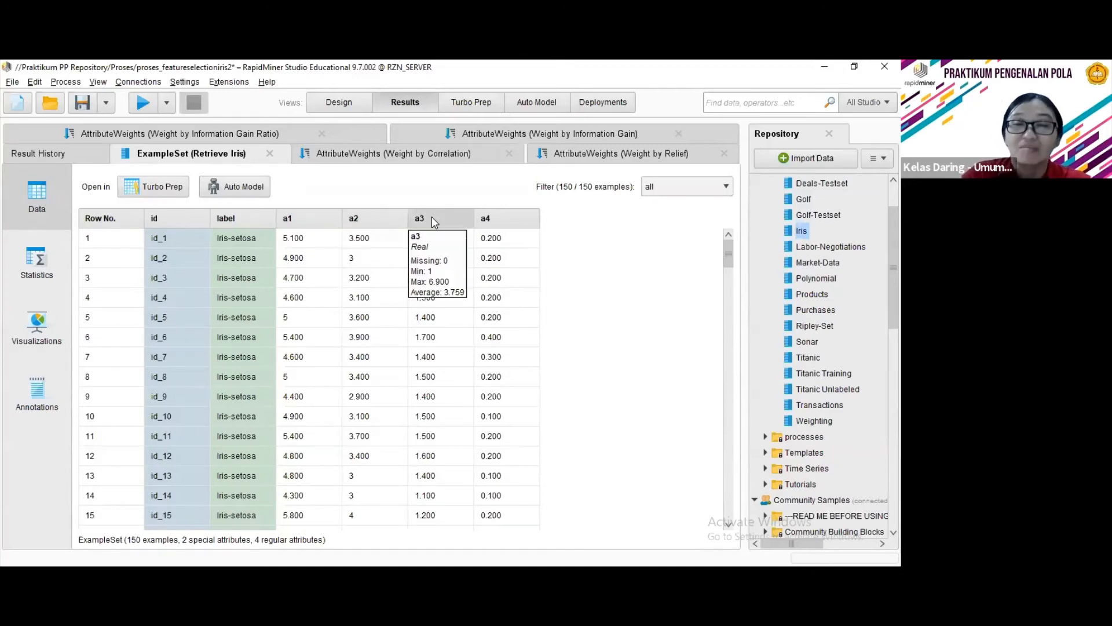
{"action": "mouse_move", "coordinate": [509, 221]}
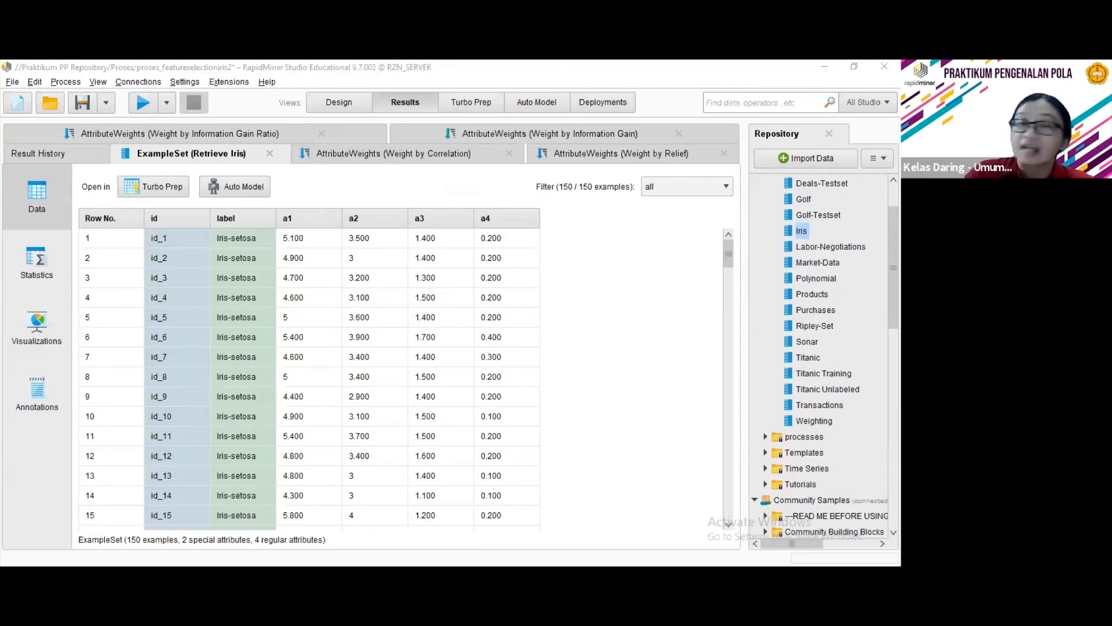
In the process design, add Optimize Selection (Brute Force) after Weight by Correlation and feed it that operator's example set output.
{"action": "left_click", "coordinate": [328, 109]}
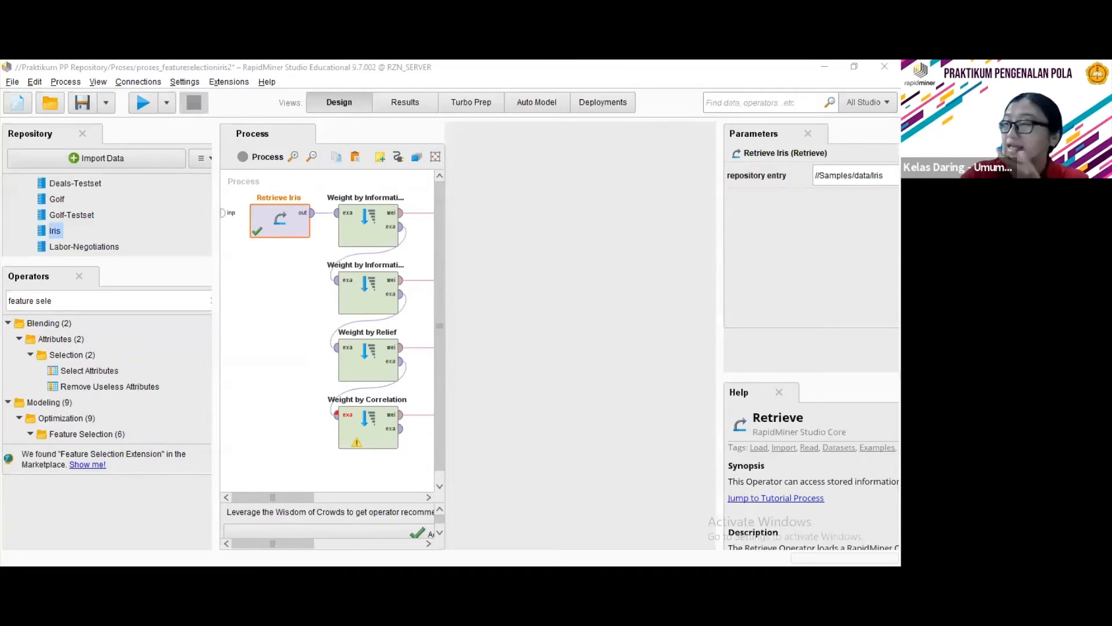
{"action": "left_click", "coordinate": [119, 433]}
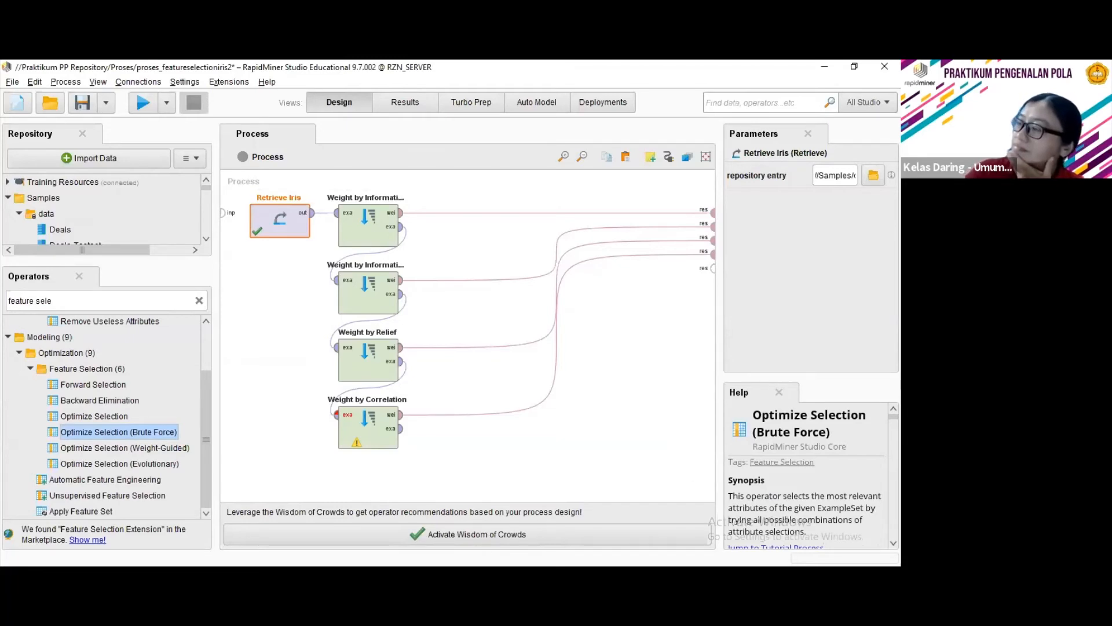
{"action": "left_click_drag", "start_coordinate": [129, 432], "coordinate": [131, 436]}
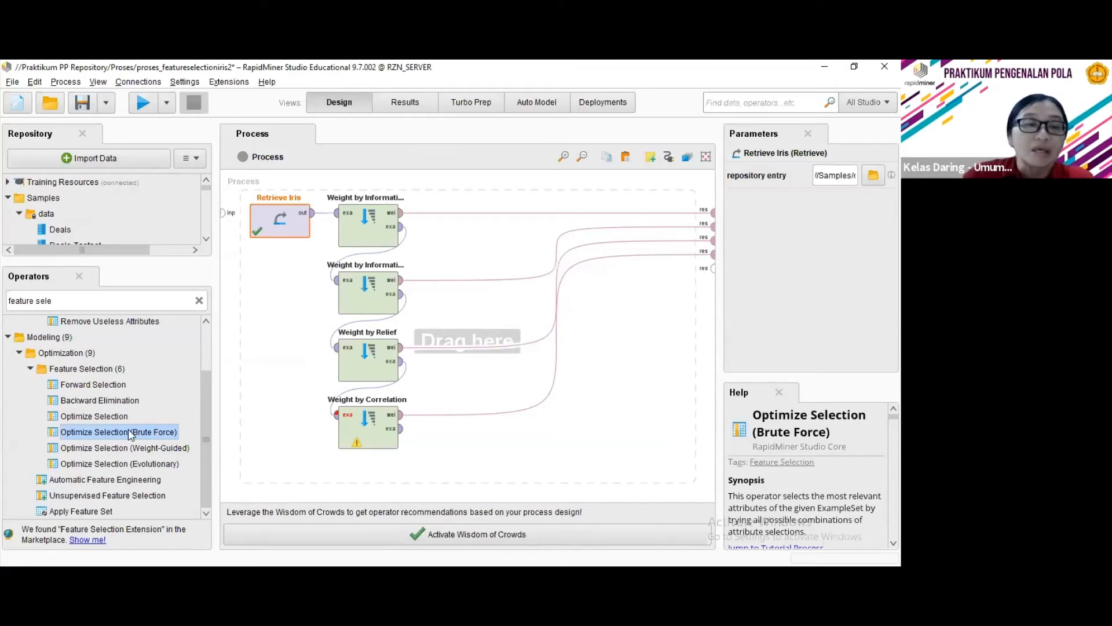
{"action": "left_click_drag", "start_coordinate": [307, 446], "coordinate": [556, 449]}
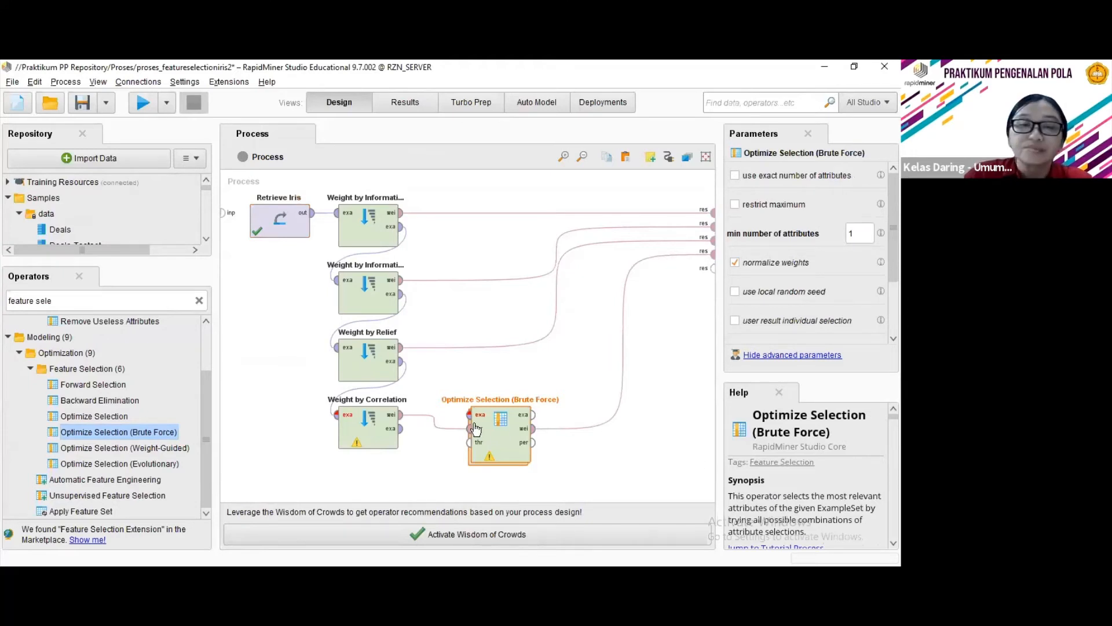
{"action": "left_click", "coordinate": [434, 422]}
{"action": "left_click", "coordinate": [400, 428]}
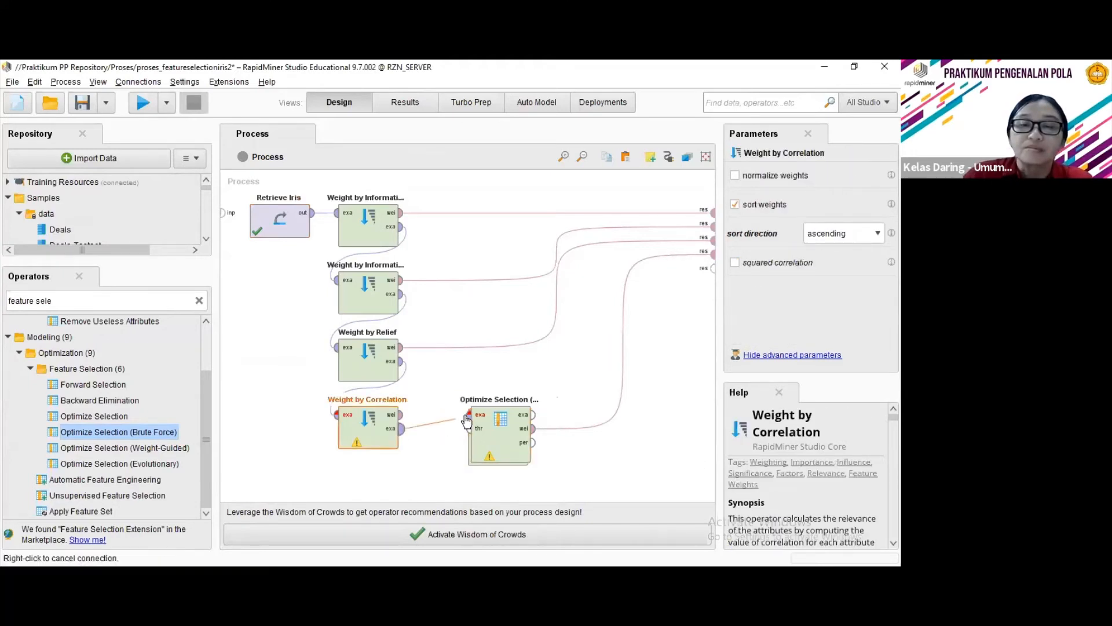
{"action": "left_click", "coordinate": [469, 415]}
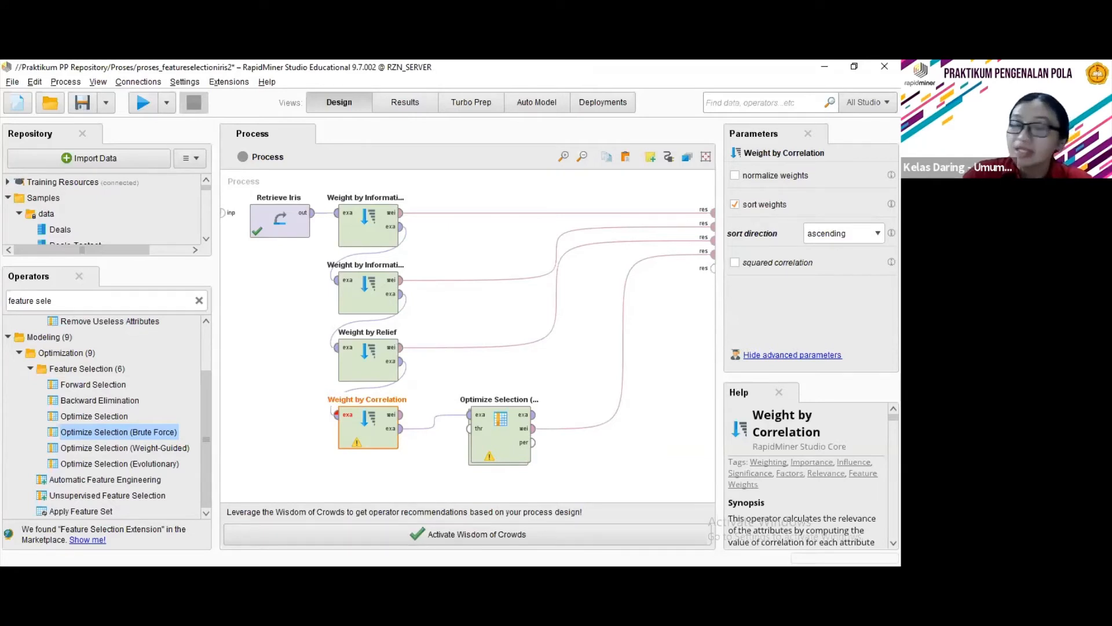
Open the Optimize Selection (Brute Force) subprocess and add a Split Data operator connected to its example set input.
{"action": "double_click", "coordinate": [500, 451]}
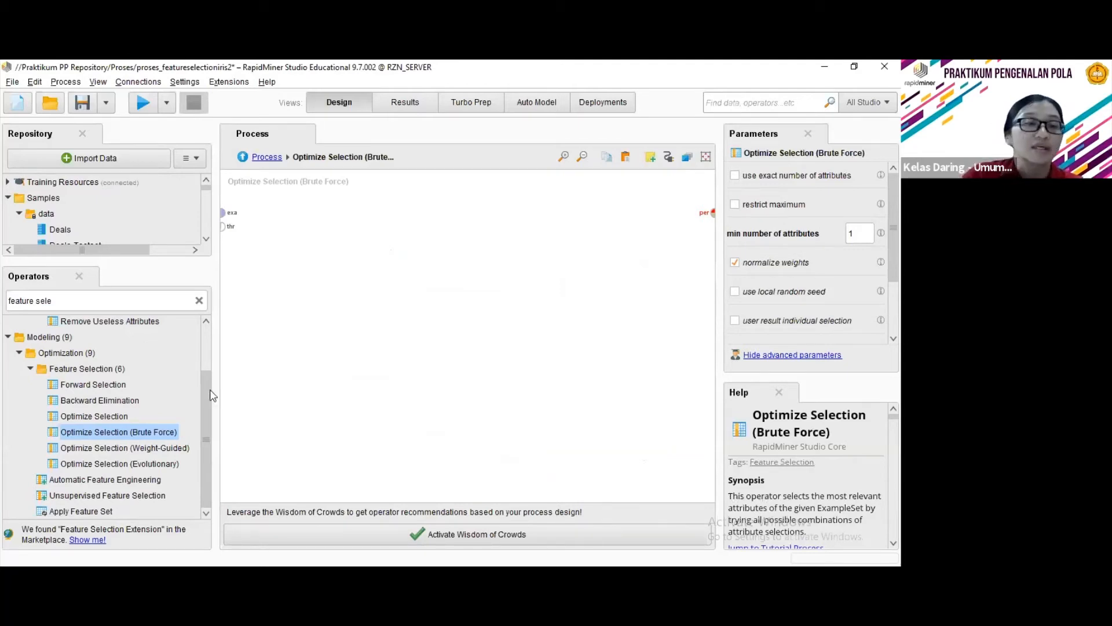
{"action": "left_click", "coordinate": [91, 302]}
{"action": "type", "text": "sp"}
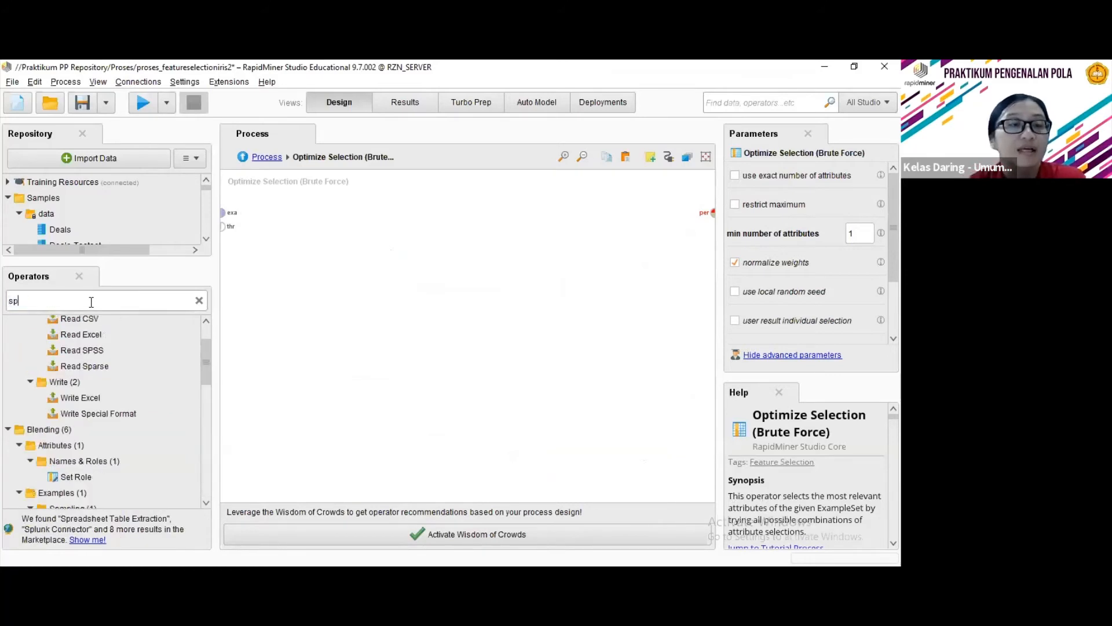
{"action": "type", "text": "li"}
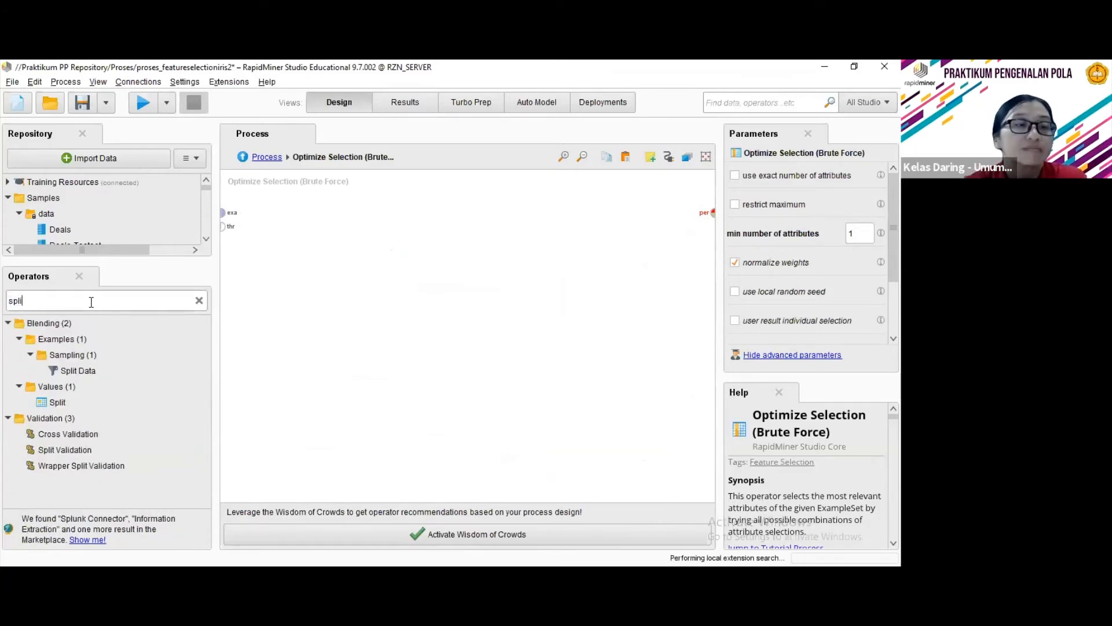
{"action": "type", "text": "t date"}
{"action": "left_click_drag", "start_coordinate": [71, 373], "coordinate": [252, 219]}
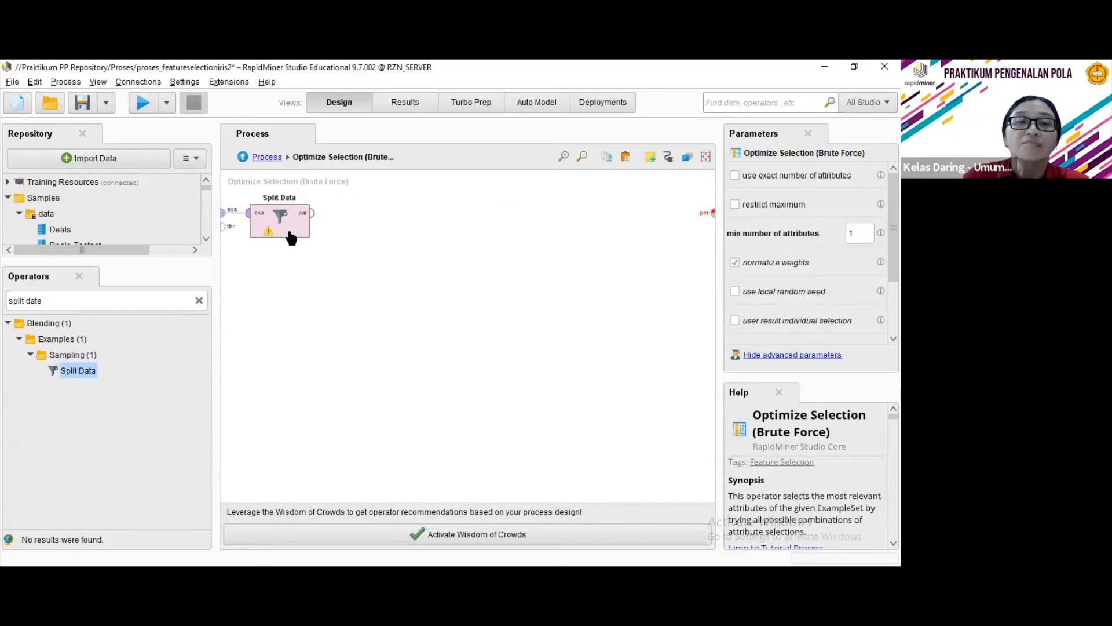
Define two Split Data partitions with ratios 0.7 and 0.3.
{"action": "left_click", "coordinate": [291, 237]}
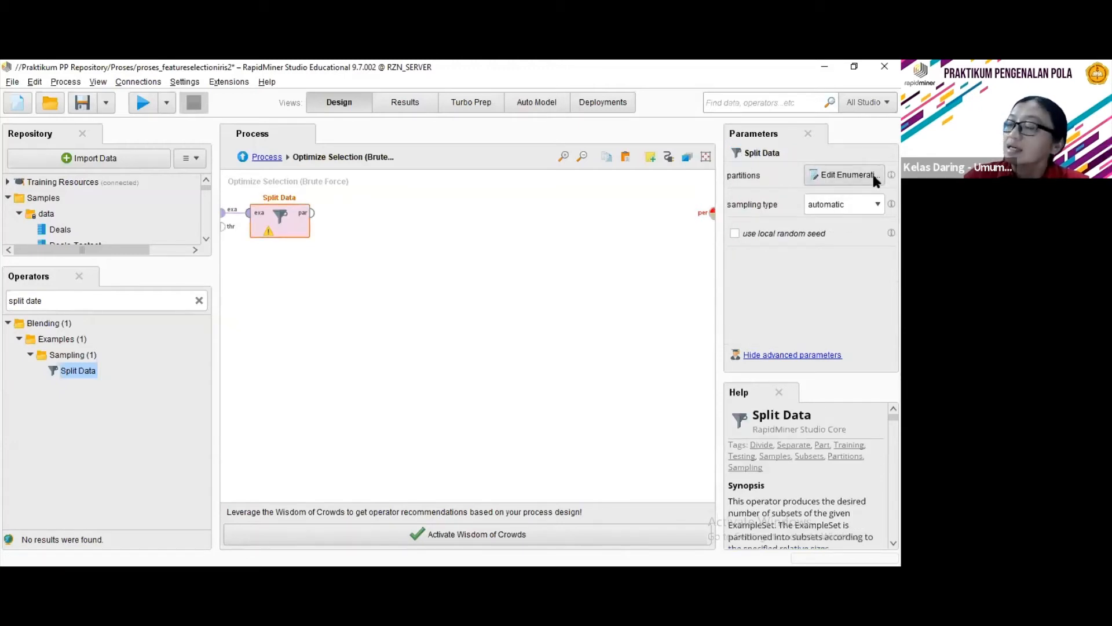
{"action": "left_click", "coordinate": [817, 176]}
{"action": "left_click", "coordinate": [451, 472]}
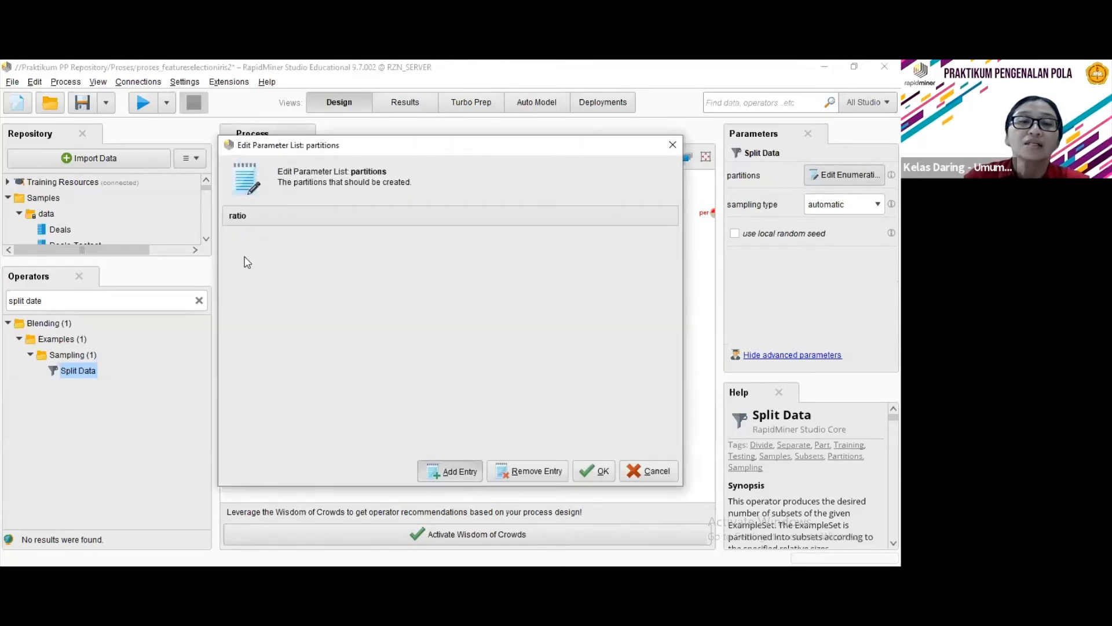
{"action": "type", "text": "0."}
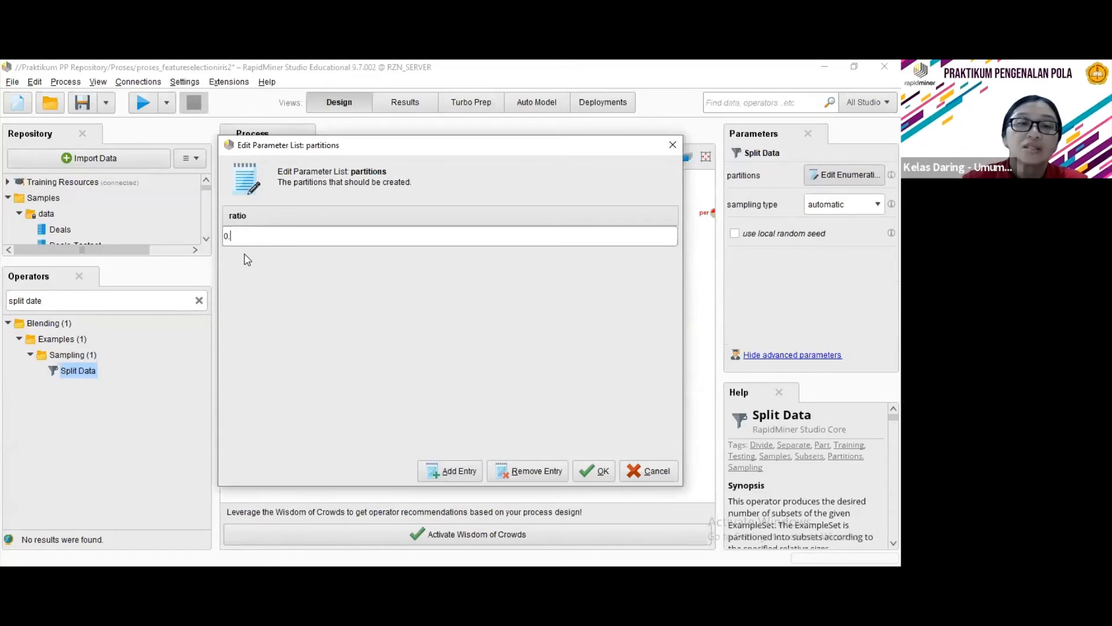
{"action": "type", "text": "7"}
{"action": "left_click", "coordinate": [432, 469]}
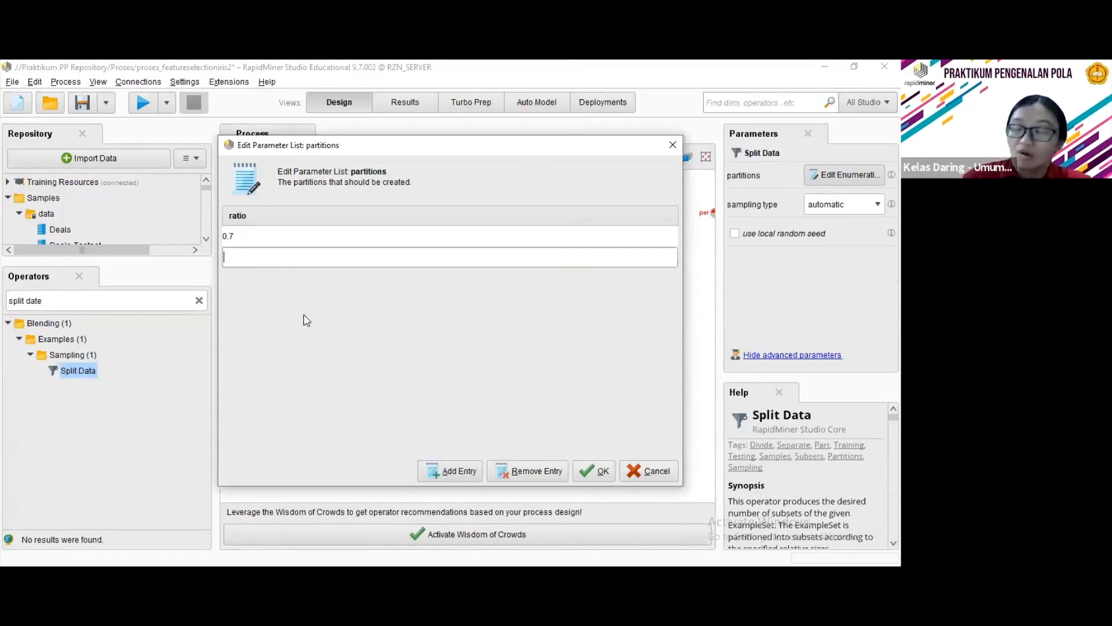
{"action": "type", "text": "0.3"}
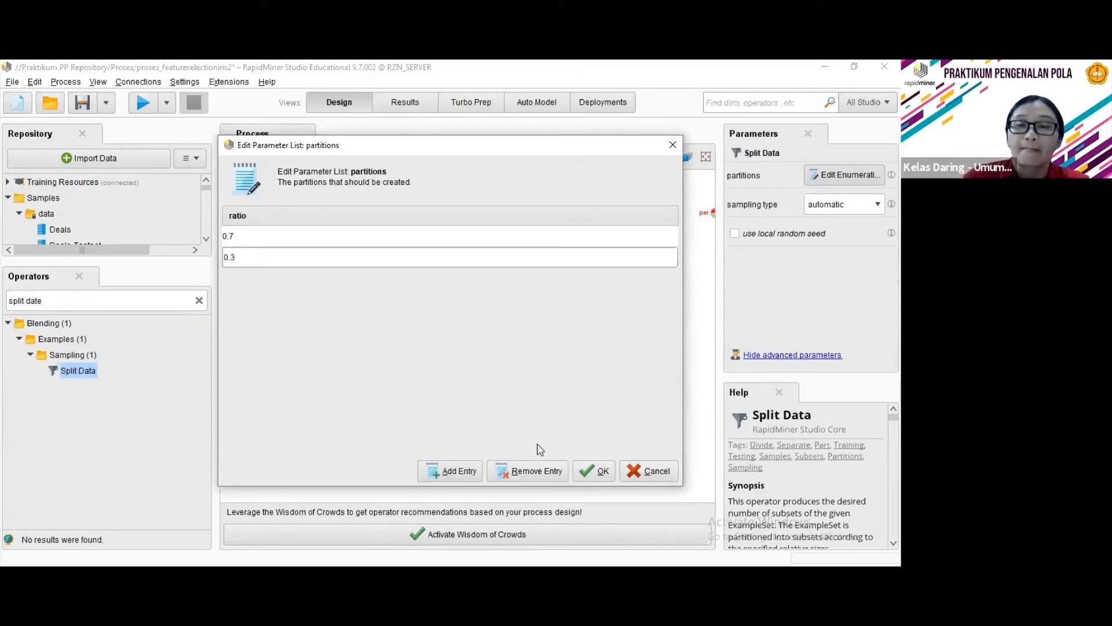
{"action": "left_click", "coordinate": [594, 470]}
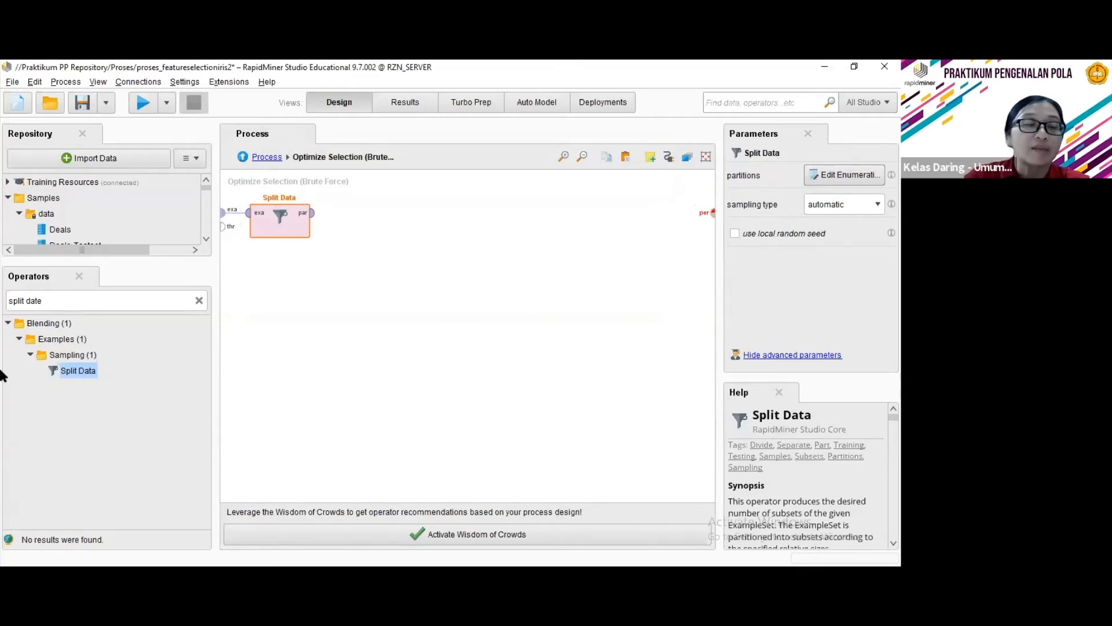
Search the operators for "naive" and add Naive Bayes after Split Data, trained on its first partition.
{"action": "left_click", "coordinate": [68, 298]}
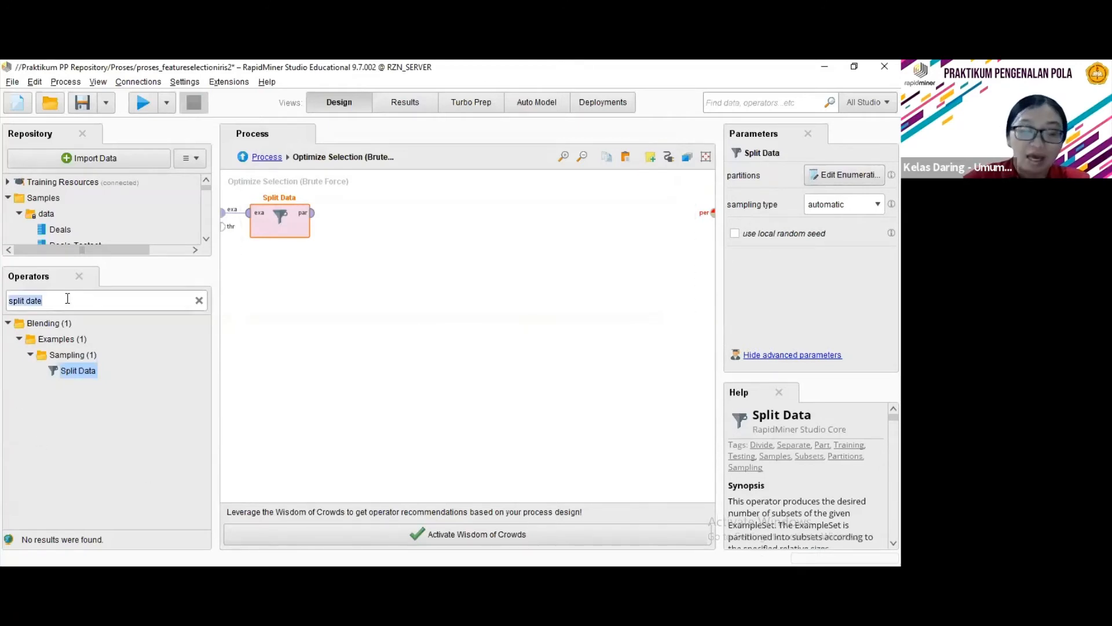
{"action": "type", "text": "naive"}
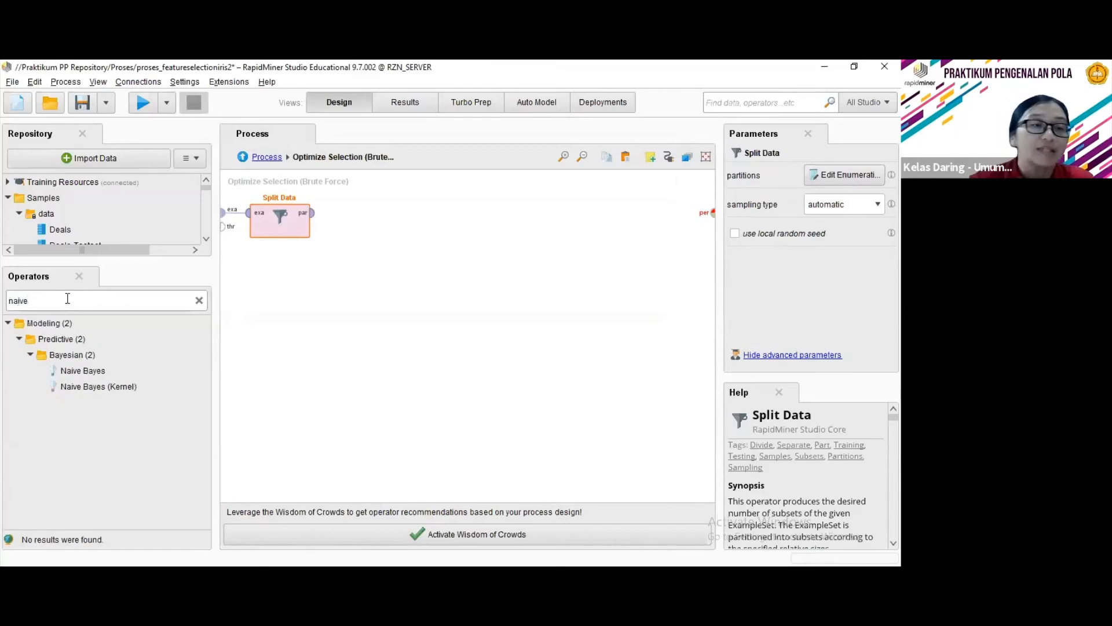
{"action": "left_click_drag", "start_coordinate": [65, 371], "coordinate": [337, 213]}
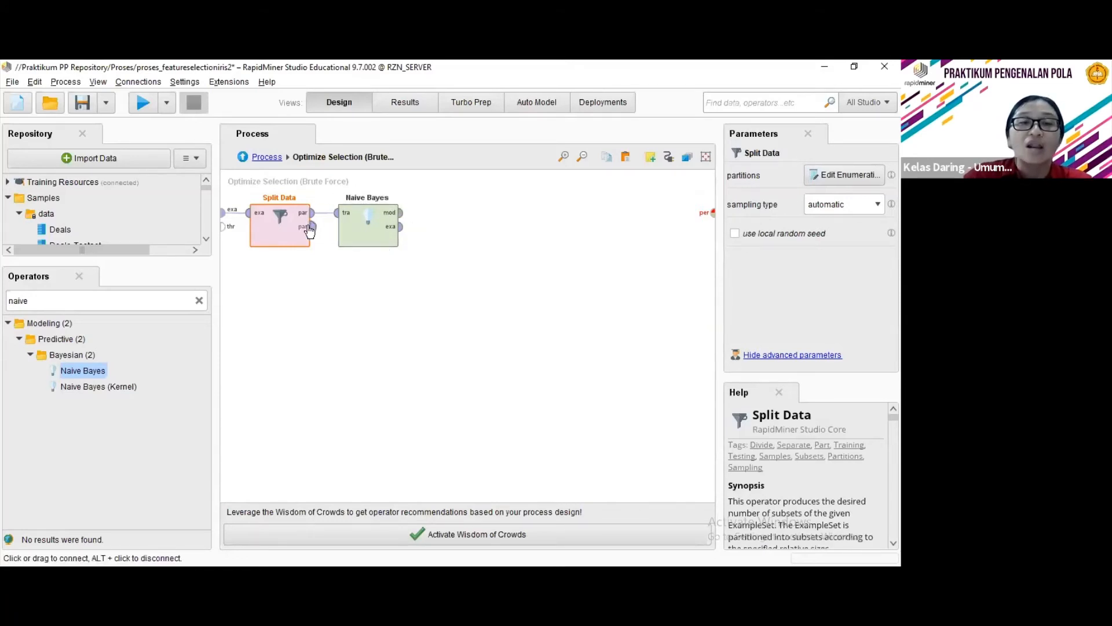
{"action": "mouse_move", "coordinate": [309, 230]}
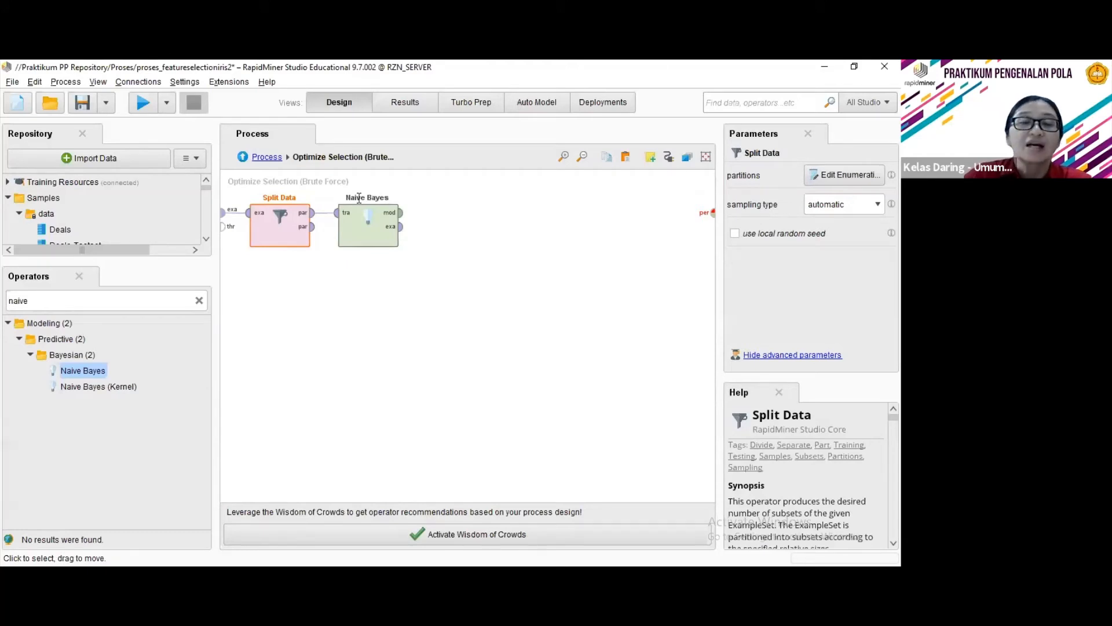
Search the operators for "apply model" and place an Apply Model operator below Naive Bayes.
{"action": "double_click", "coordinate": [90, 300]}
{"action": "type", "text": "ap"}
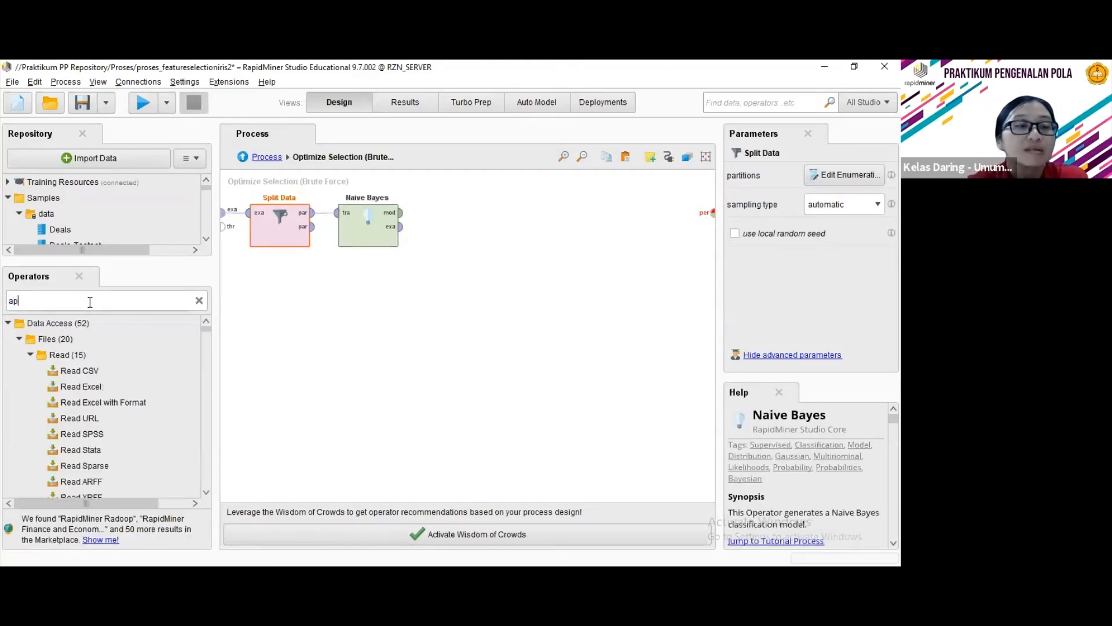
{"action": "type", "text": "ply model"}
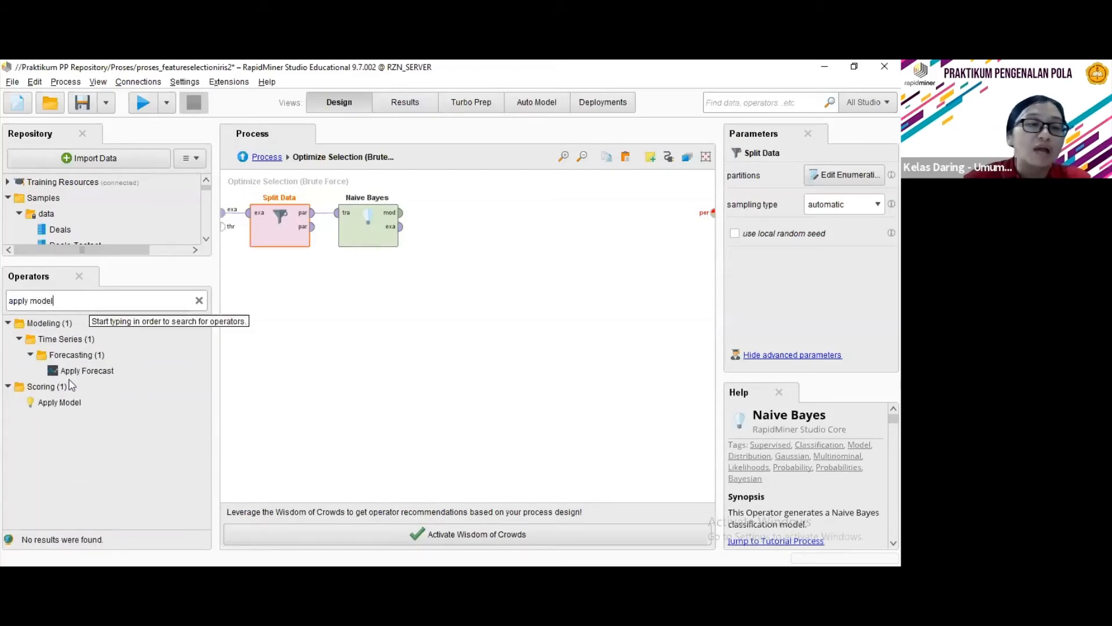
{"action": "left_click_drag", "start_coordinate": [69, 401], "coordinate": [370, 300]}
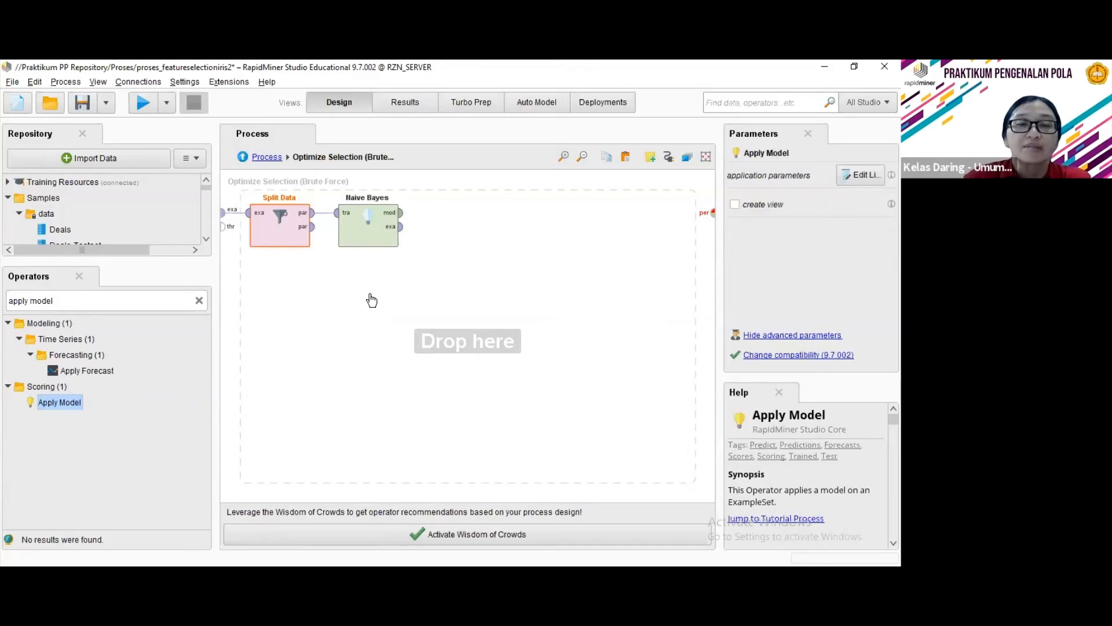
Connect the Naive Bayes model output and the second Split Data partition to the model and unlabelled inputs of Apply Model.
{"action": "left_click", "coordinate": [401, 213]}
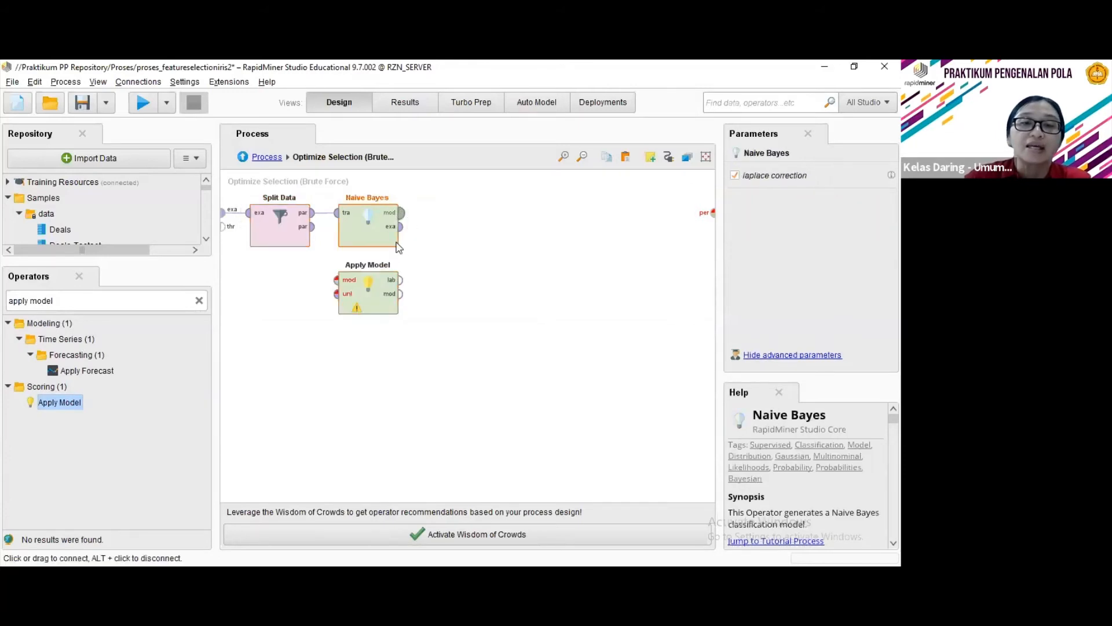
{"action": "left_click", "coordinate": [337, 280]}
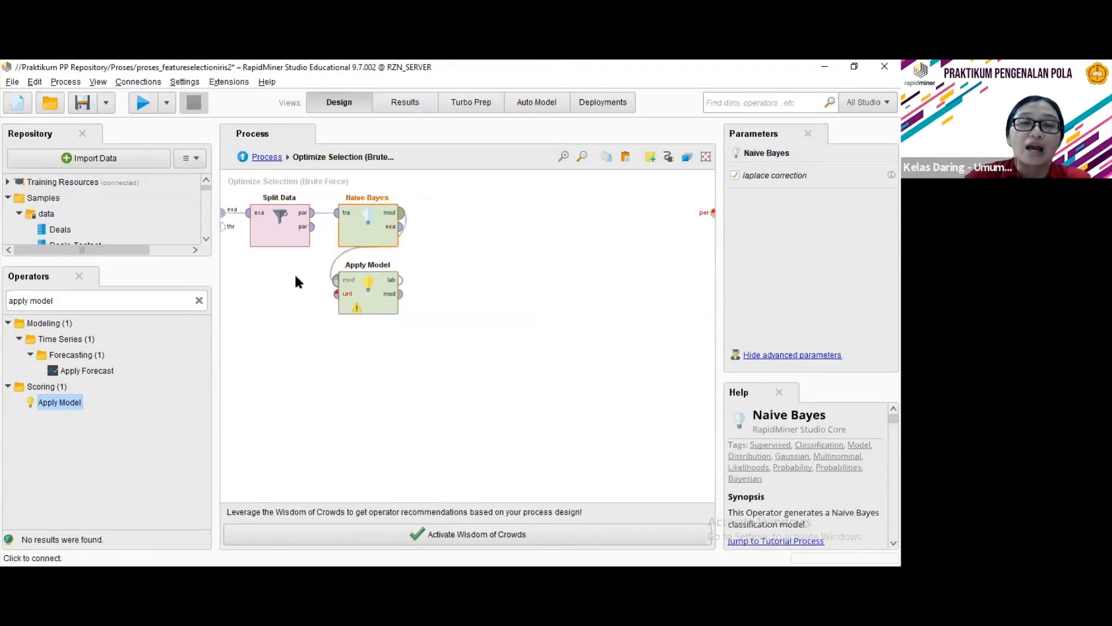
{"action": "left_click", "coordinate": [313, 227]}
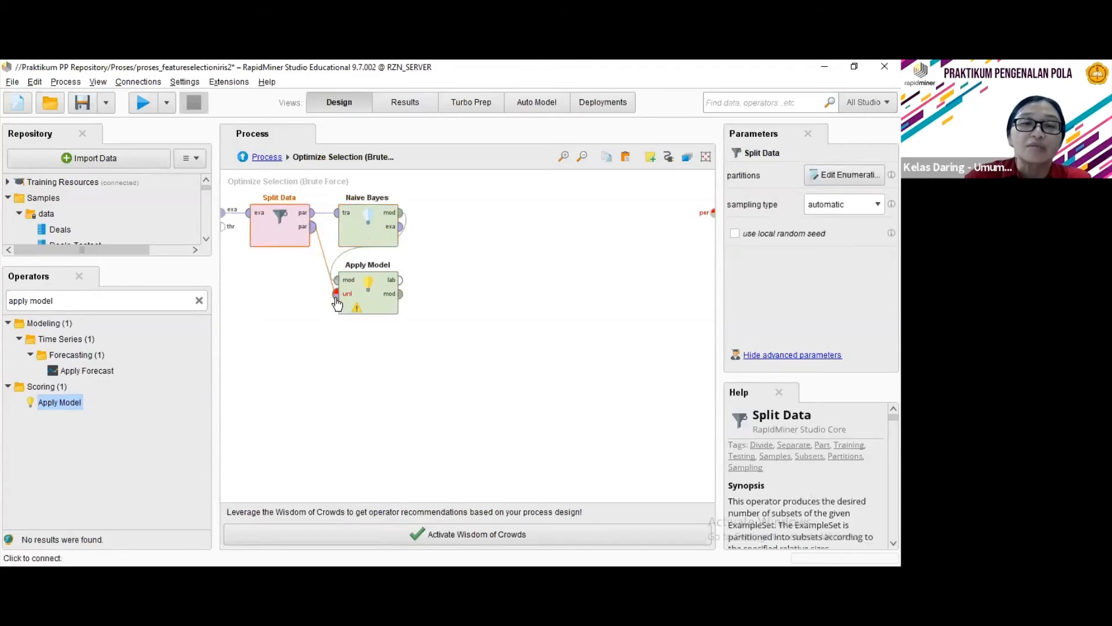
{"action": "left_click", "coordinate": [336, 294]}
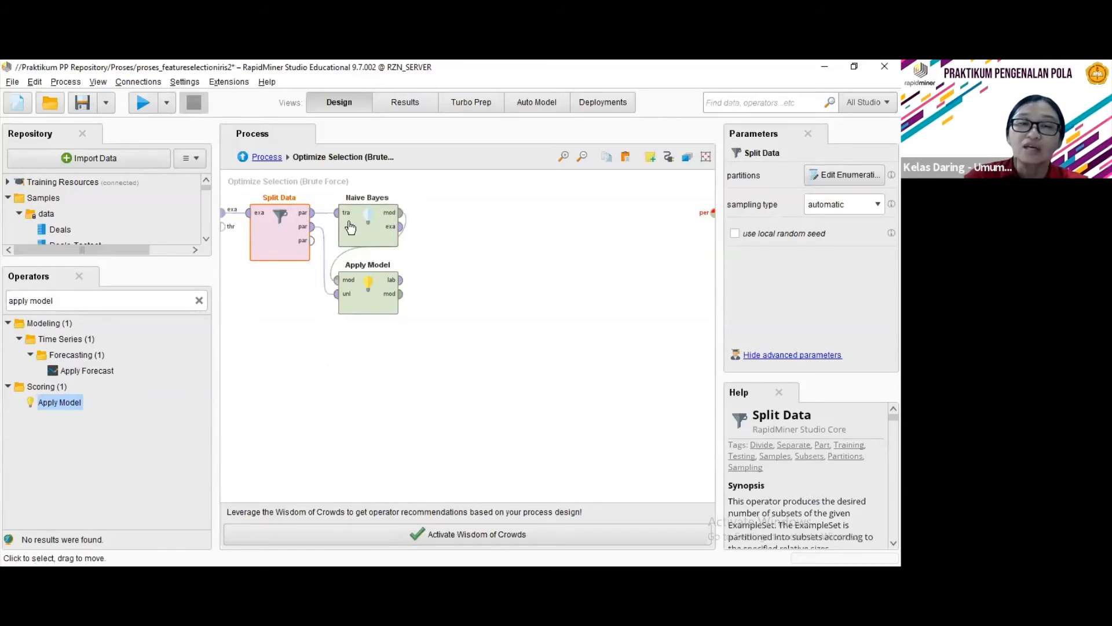
Move Apply Model slightly lower and connect its labelled data output to the subprocess's performance output.
{"action": "left_click_drag", "start_coordinate": [400, 319], "coordinate": [399, 354]}
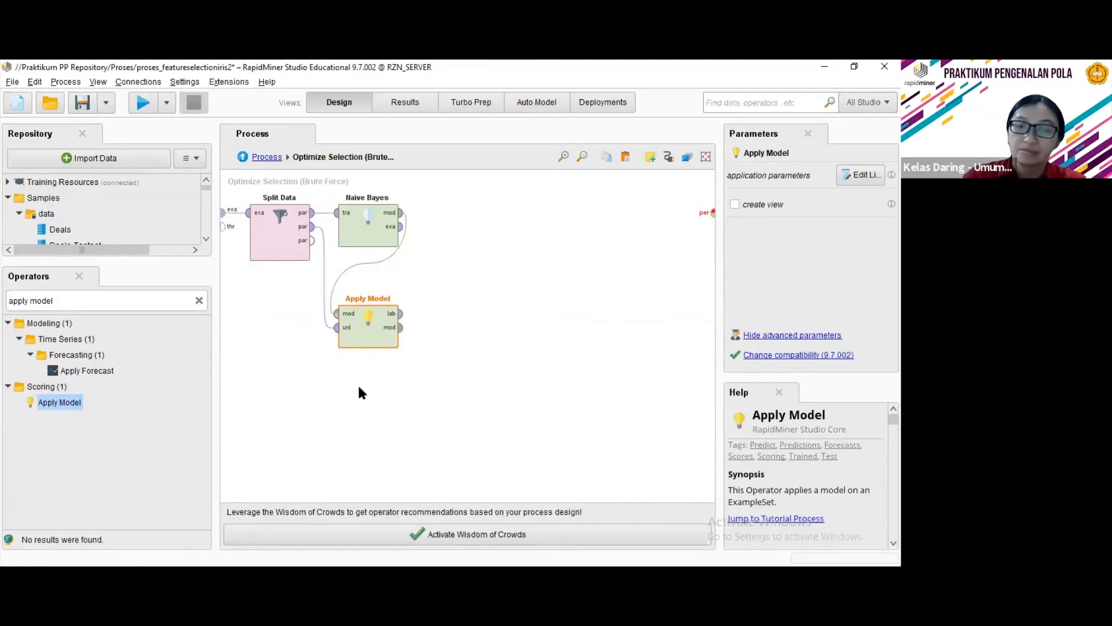
{"action": "left_click", "coordinate": [401, 313]}
{"action": "left_click", "coordinate": [712, 213]}
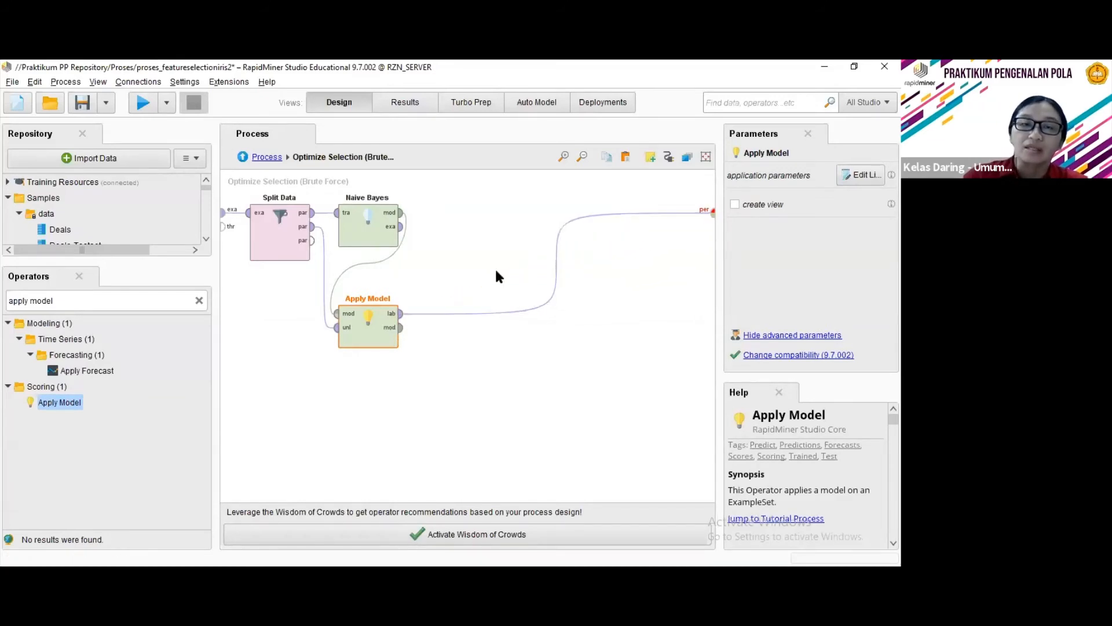
Try running the process with Apply Model's model output connected to the subprocess's performance output, and remove that connection.
{"action": "left_click", "coordinate": [401, 328]}
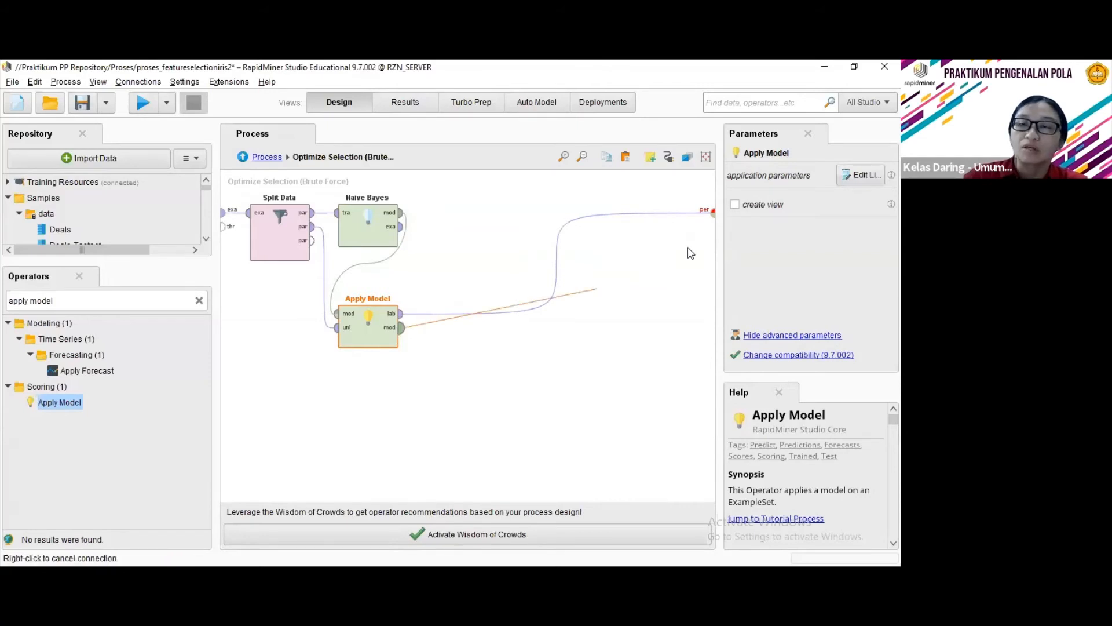
{"action": "left_click", "coordinate": [714, 213]}
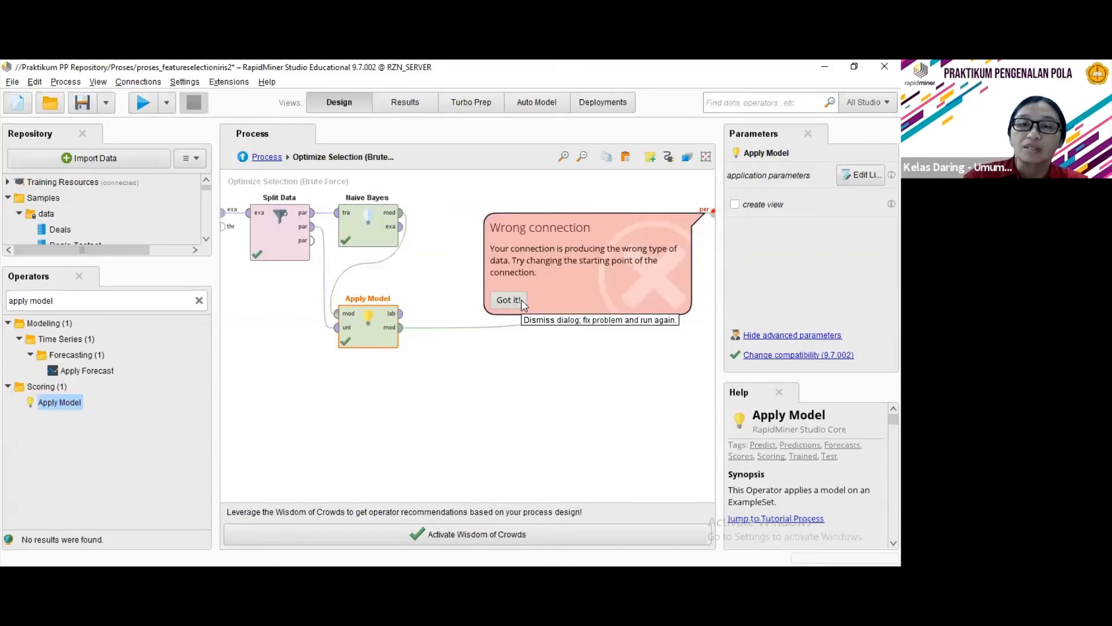
{"action": "left_click", "coordinate": [522, 300]}
{"action": "left_click", "coordinate": [556, 271]}
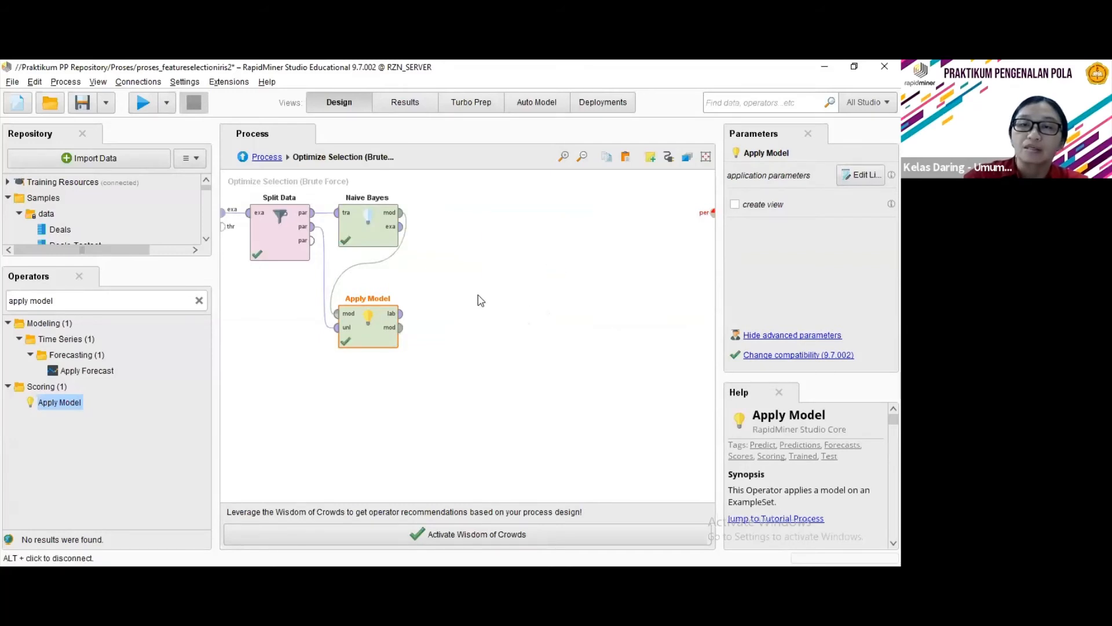
Connect Apply Model's labelled data output to the subprocess's performance output and run the process.
{"action": "left_click", "coordinate": [401, 314]}
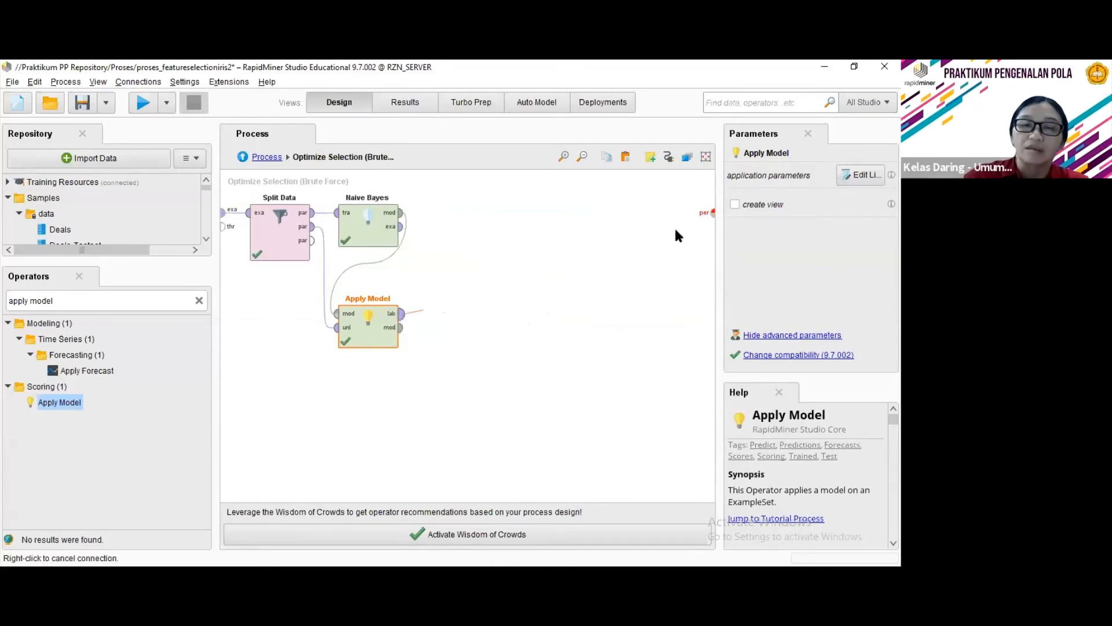
{"action": "left_click", "coordinate": [712, 212]}
{"action": "left_click", "coordinate": [144, 104]}
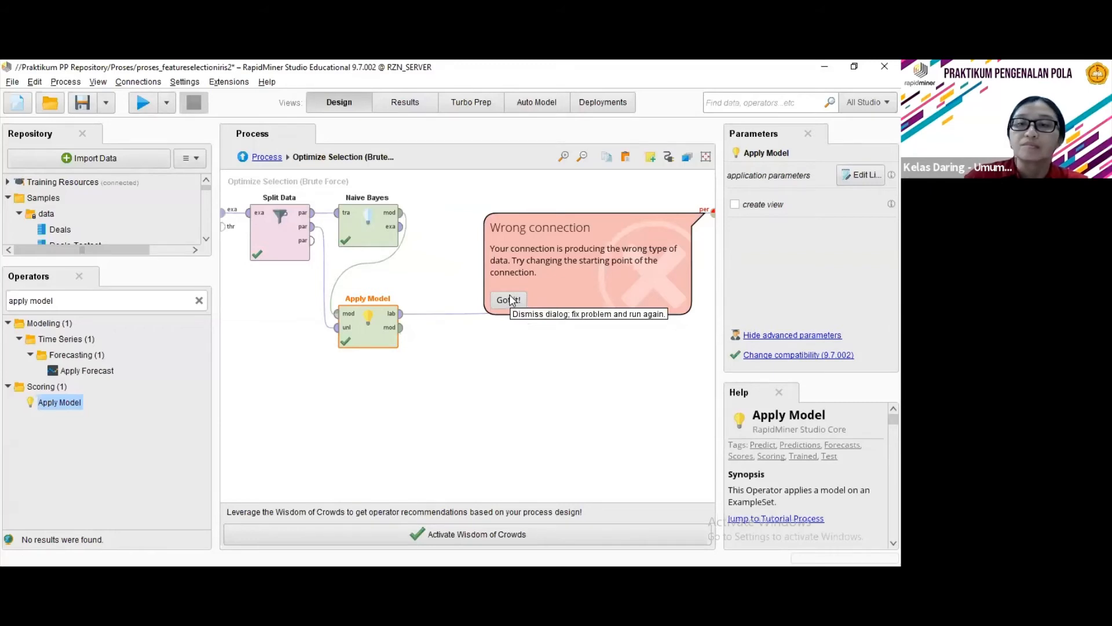
{"action": "left_click", "coordinate": [511, 300]}
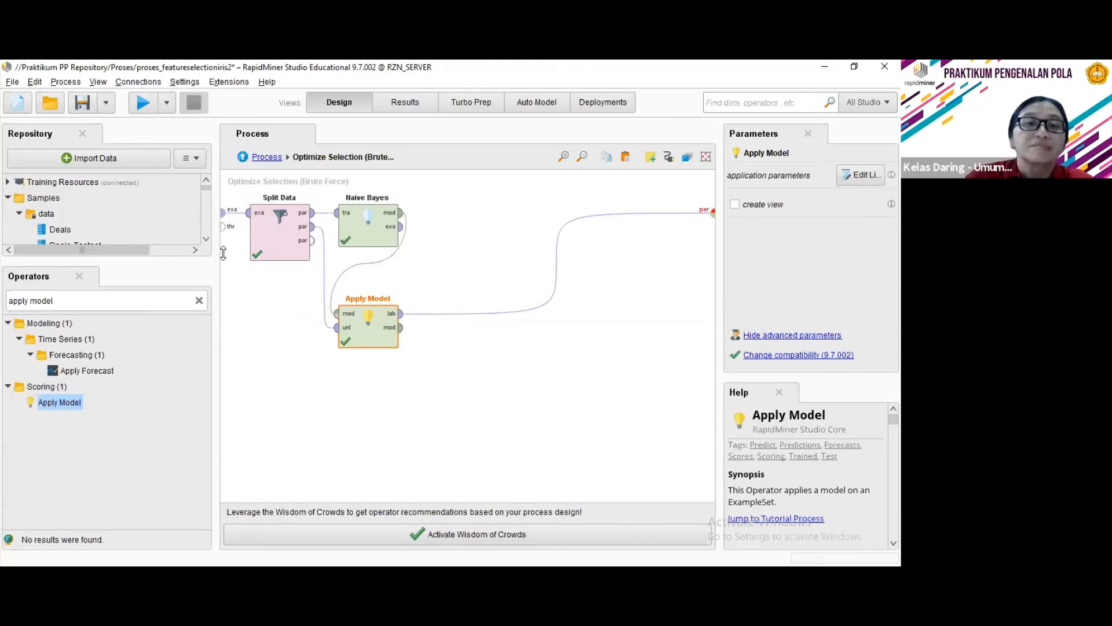
Search the operators for "performance", insert Performance (Classification) on the connection after Apply Model, and run the process.
{"action": "left_click", "coordinate": [73, 301]}
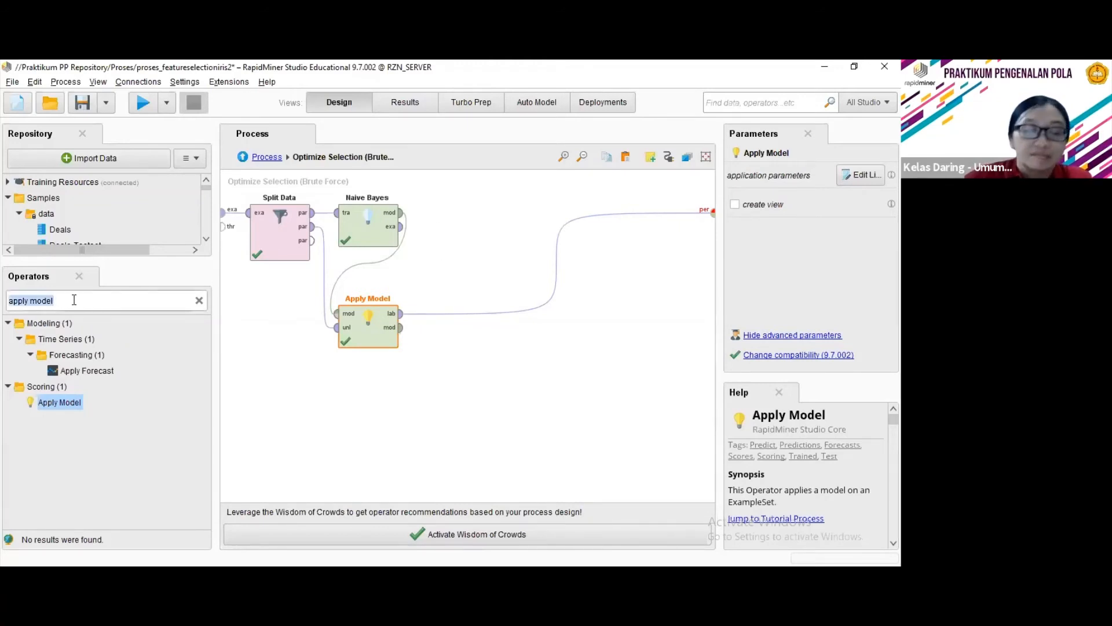
{"action": "type", "text": "performace"}
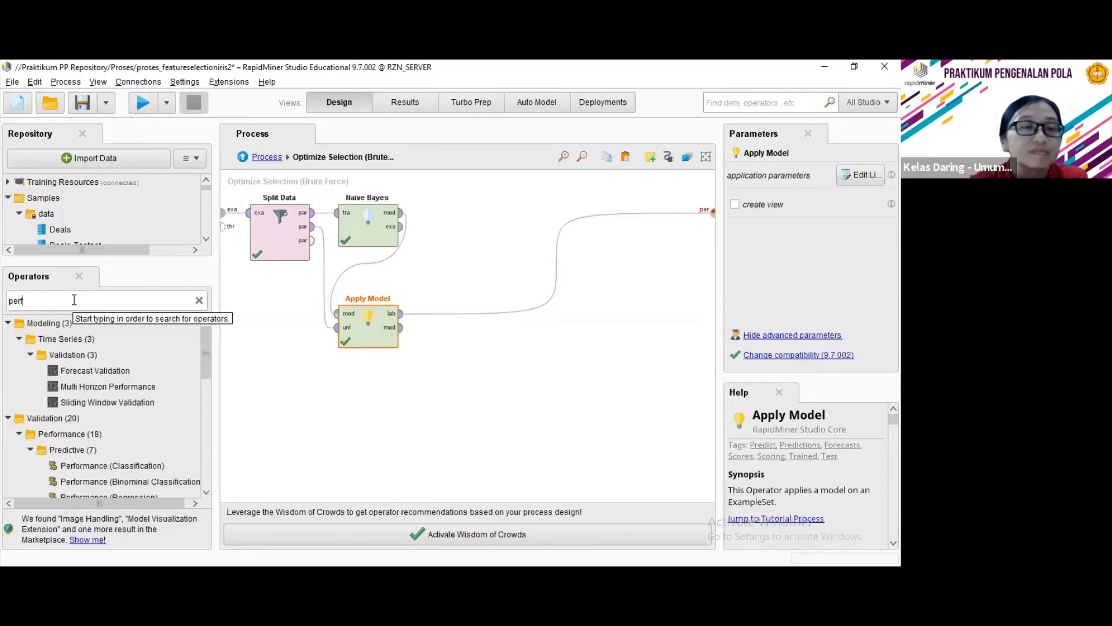
{"action": "key", "text": "BackSpace"}
{"action": "key", "text": "BackSpace"}
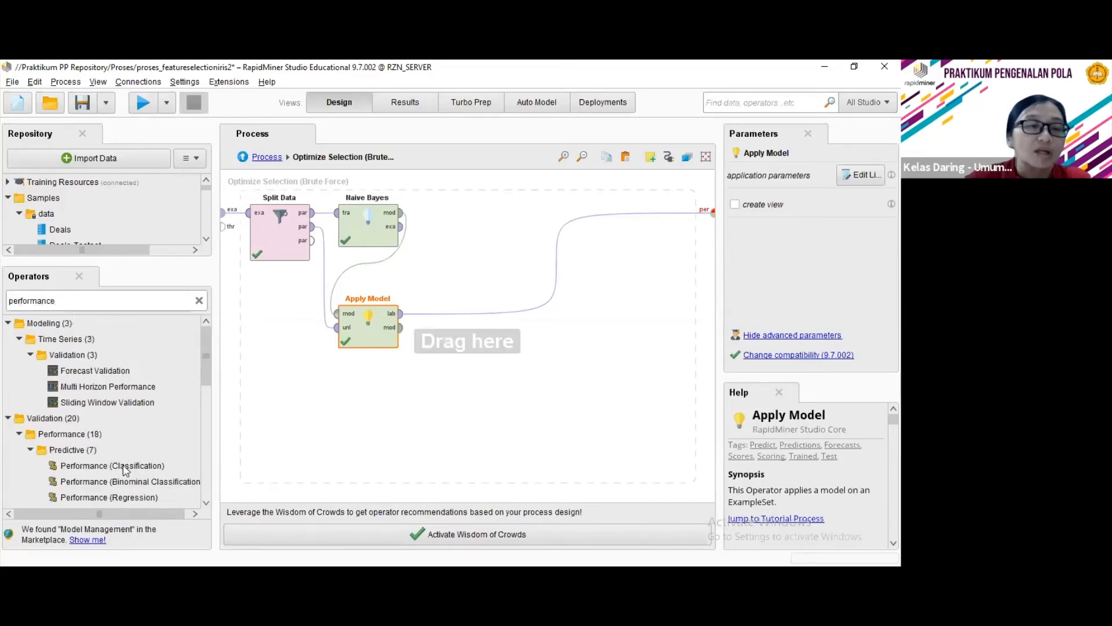
{"action": "scroll", "coordinate": [123, 466], "scroll_direction": "down", "scroll_amount": 1}
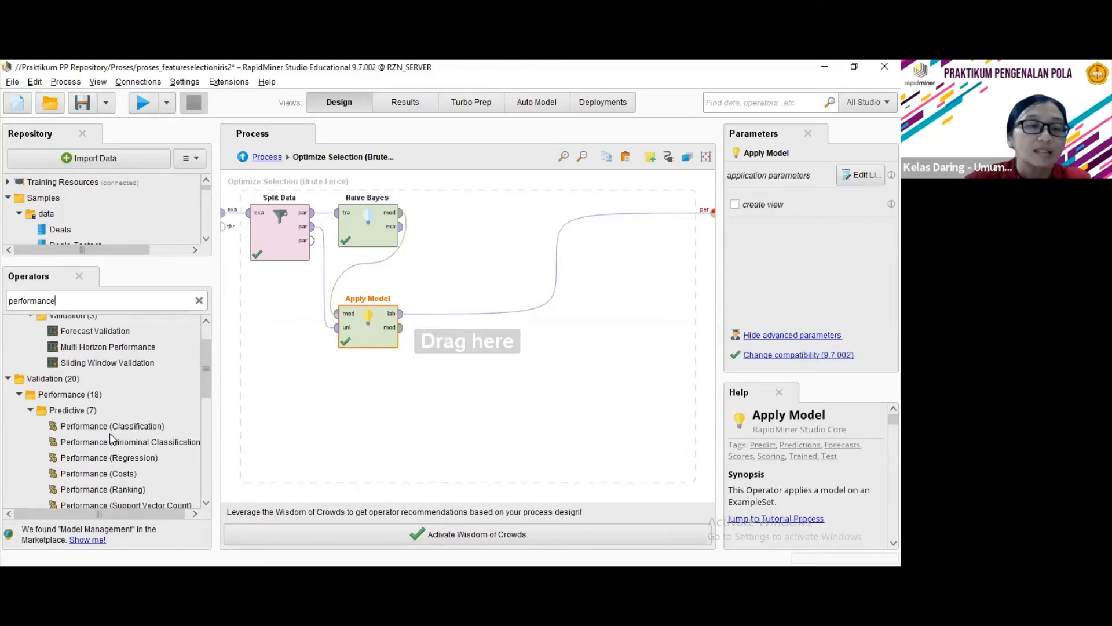
{"action": "left_click_drag", "start_coordinate": [145, 428], "coordinate": [468, 314]}
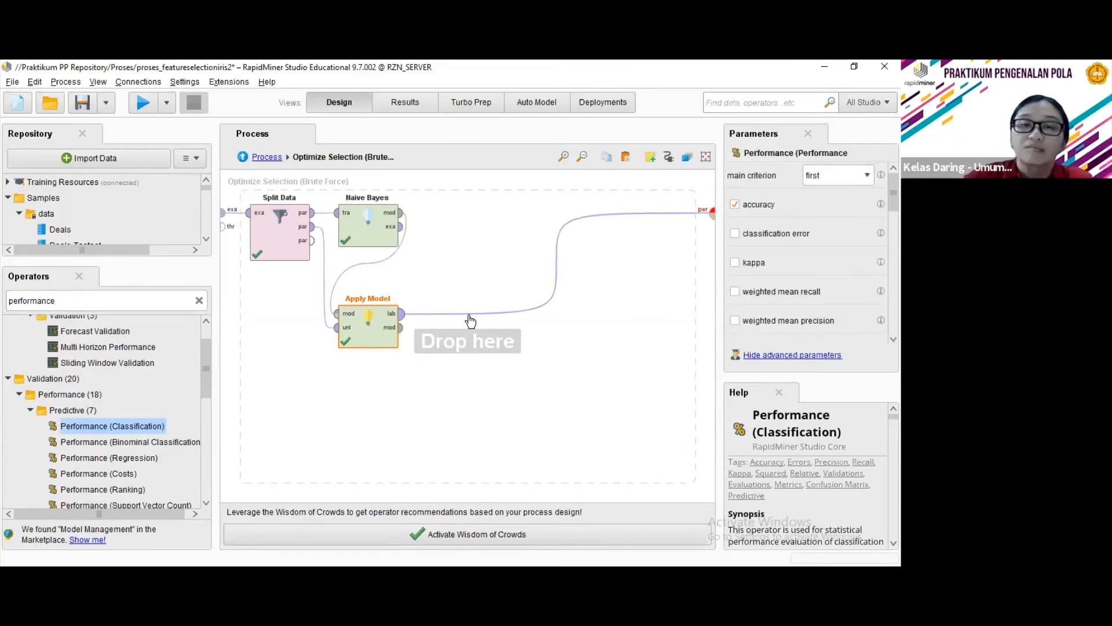
{"action": "left_click", "coordinate": [143, 104]}
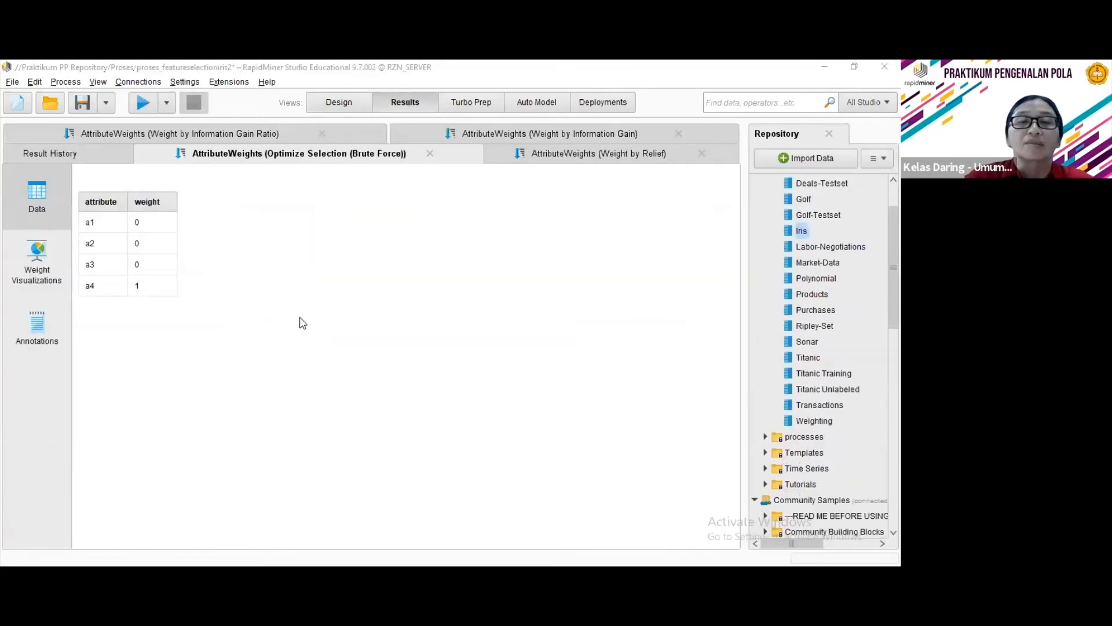
Try connecting Performance's example set output to the subprocess's performance output, and remove that connection.
{"action": "left_click", "coordinate": [325, 102]}
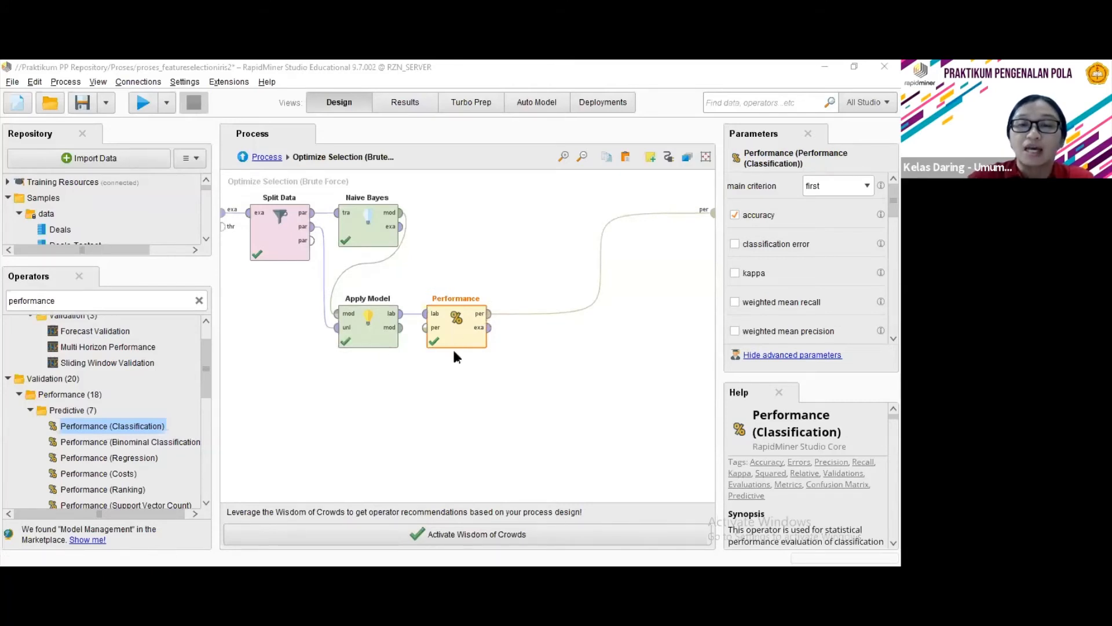
{"action": "left_click", "coordinate": [490, 328]}
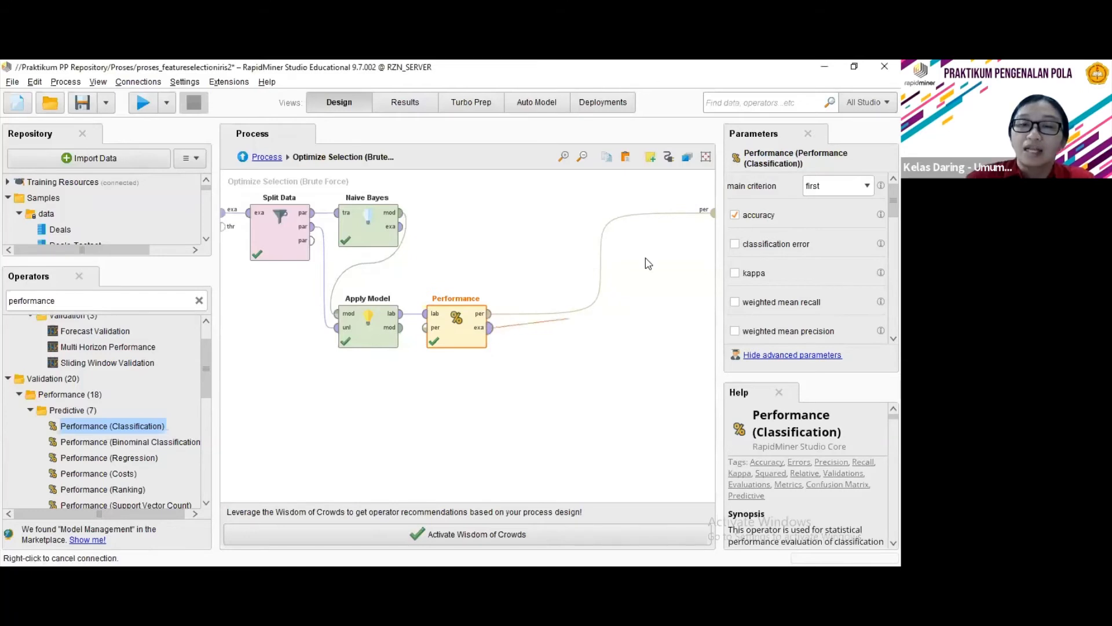
{"action": "left_click", "coordinate": [712, 213]}
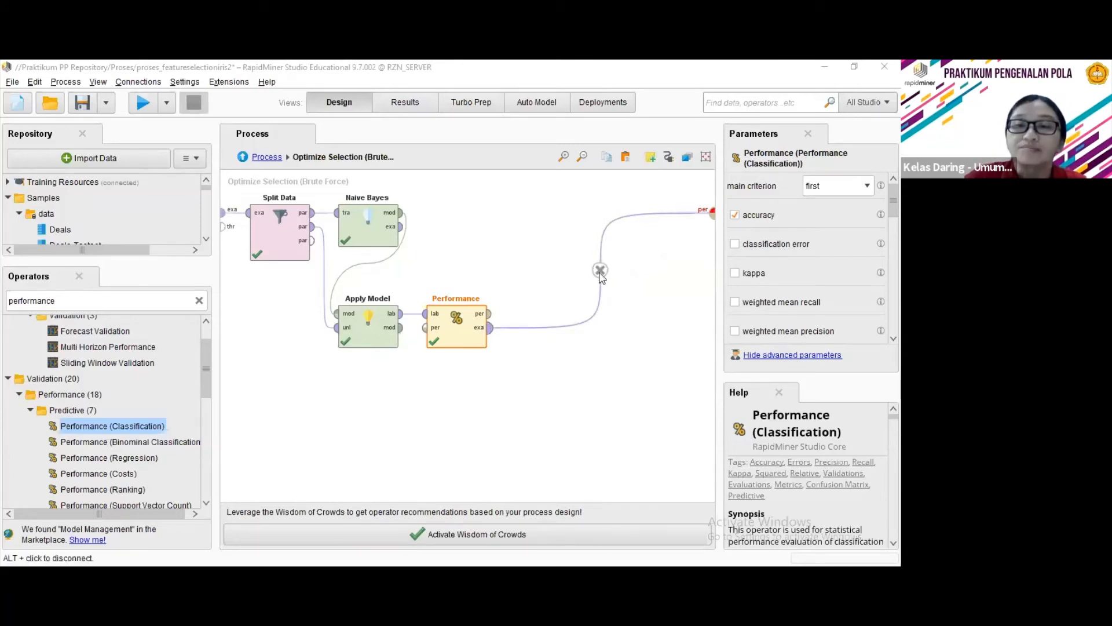
{"action": "left_click", "coordinate": [600, 268]}
Connect the performance output of the Performance operator to the subprocess's performance output and run the process.
{"action": "left_click", "coordinate": [490, 314]}
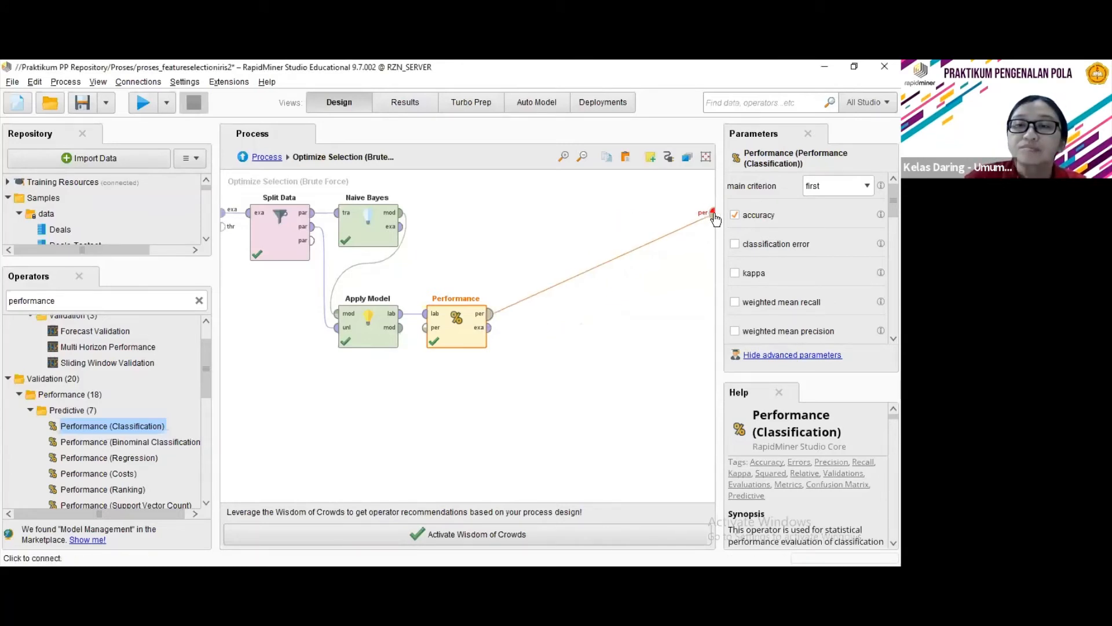
{"action": "left_click", "coordinate": [714, 213]}
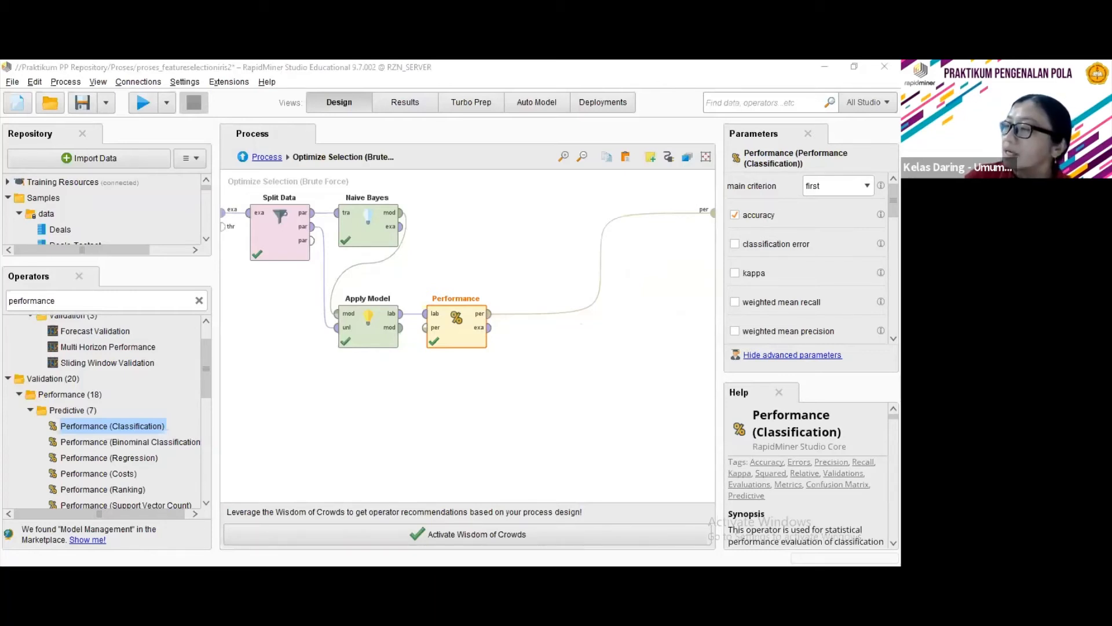
{"action": "left_click", "coordinate": [143, 103]}
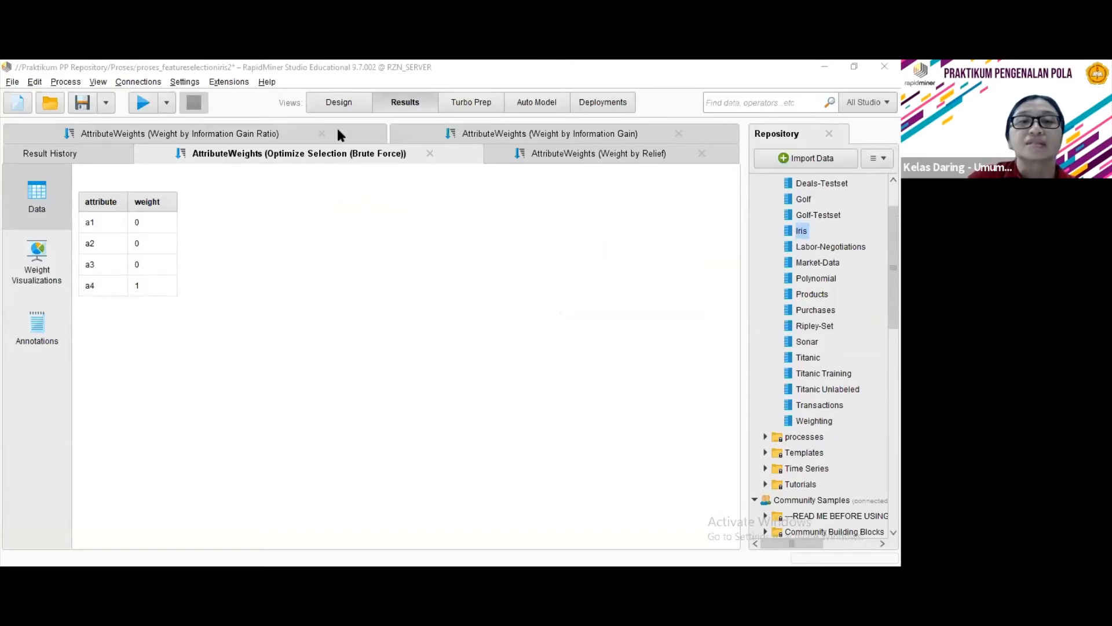
In the main process, connect the example set output of Optimize Selection (Brute Force) to the fifth result port.
{"action": "left_click", "coordinate": [347, 107]}
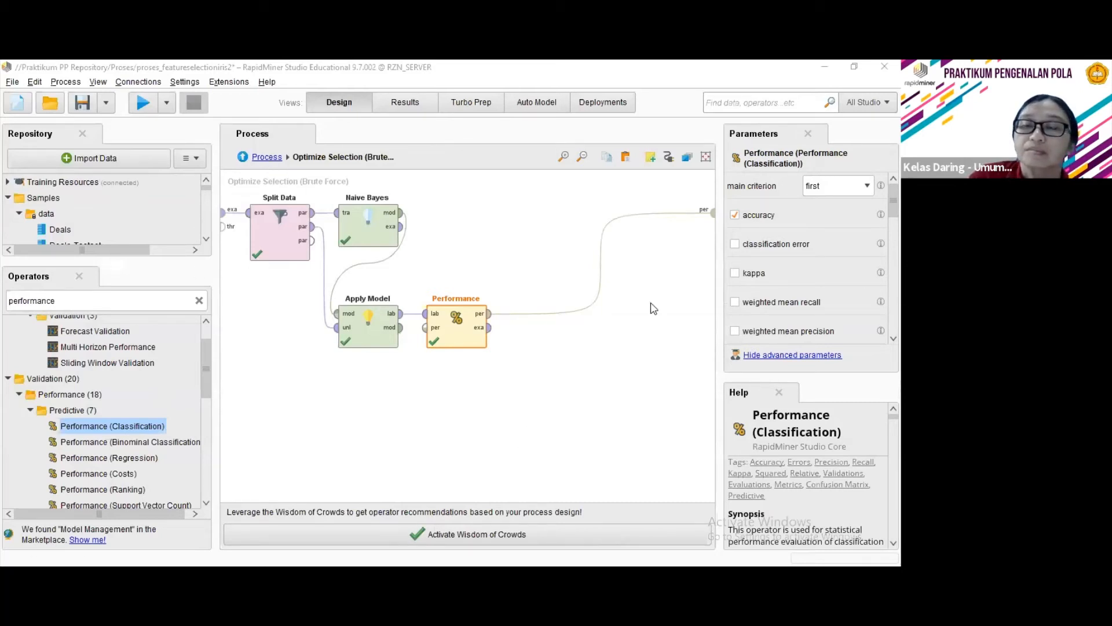
{"action": "left_click", "coordinate": [712, 270]}
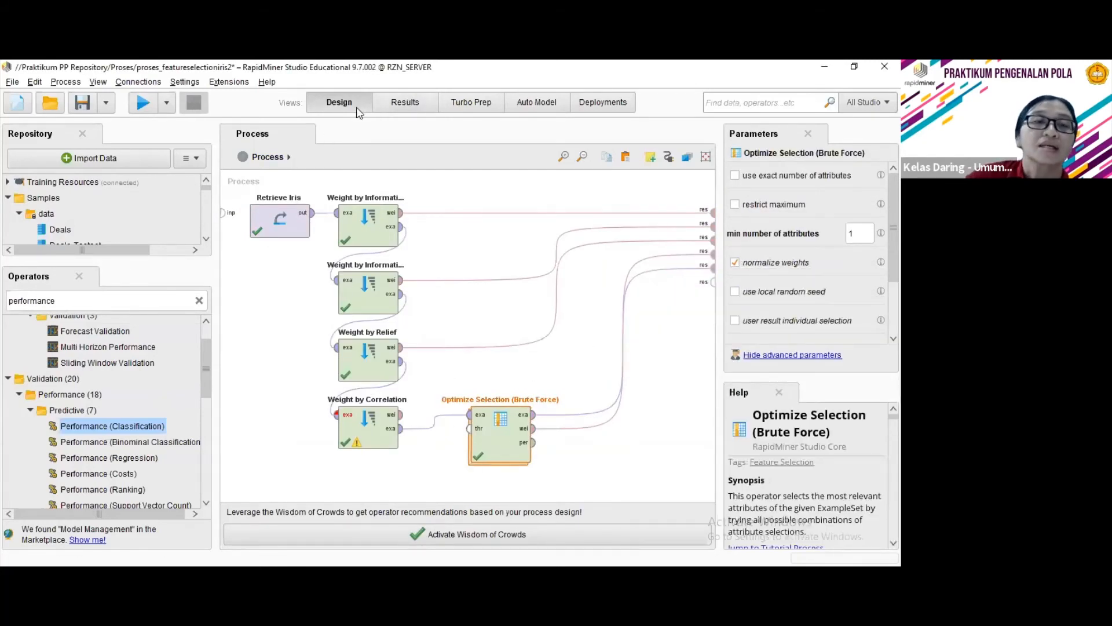
Examine the example set results of Optimize Selection (Brute Force) down to the last row.
{"action": "left_click", "coordinate": [402, 110]}
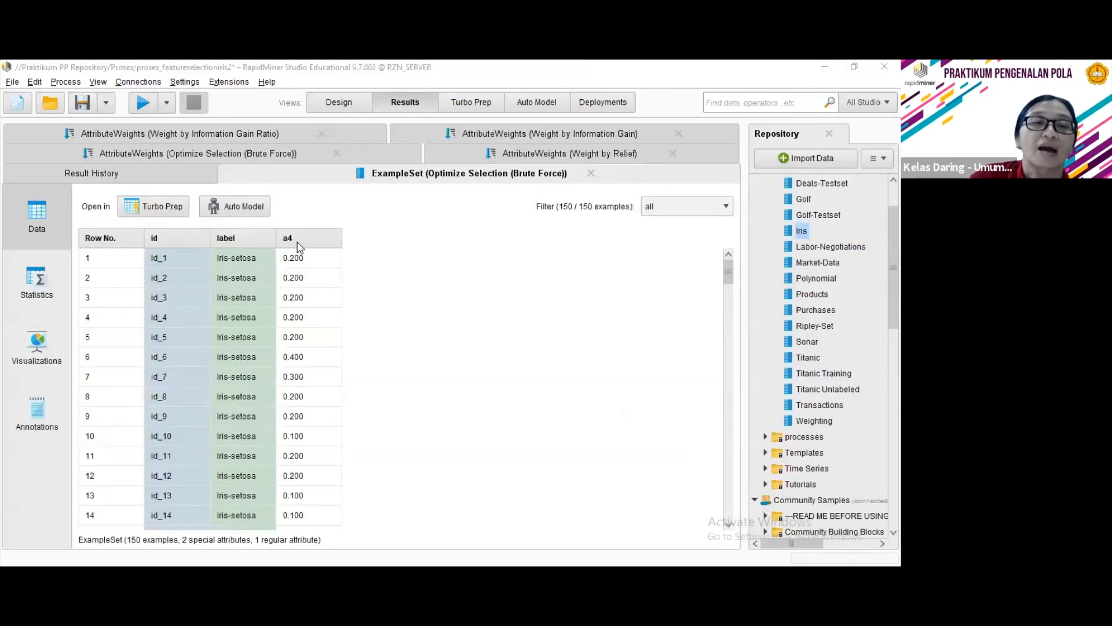
{"action": "scroll", "coordinate": [324, 423], "scroll_direction": "down", "scroll_amount": 2}
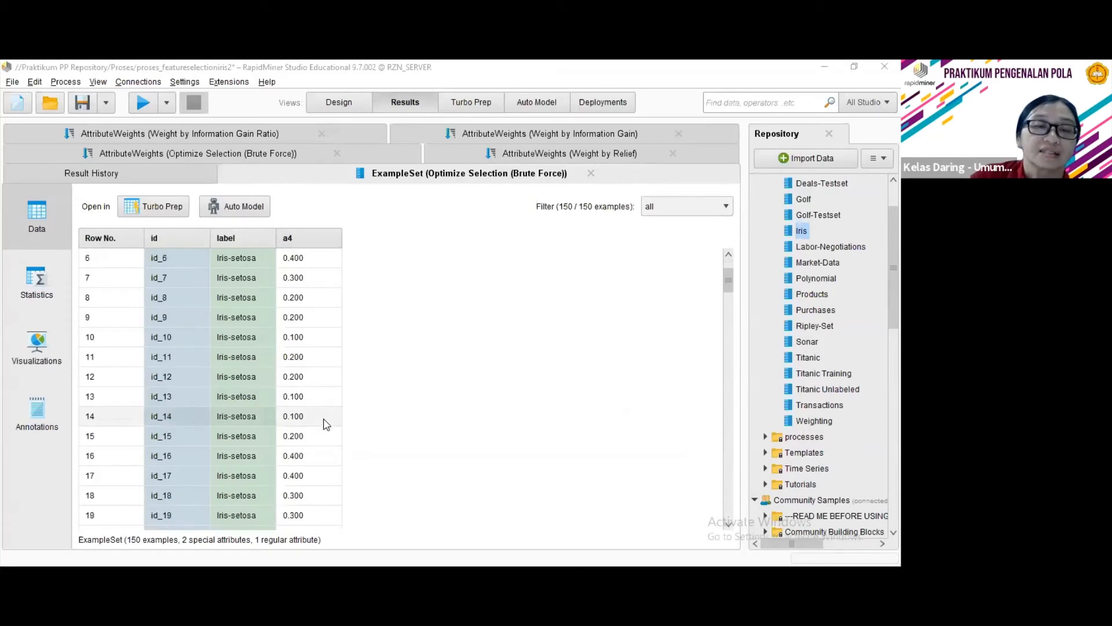
{"action": "scroll", "coordinate": [324, 425], "scroll_direction": "down", "scroll_amount": 13}
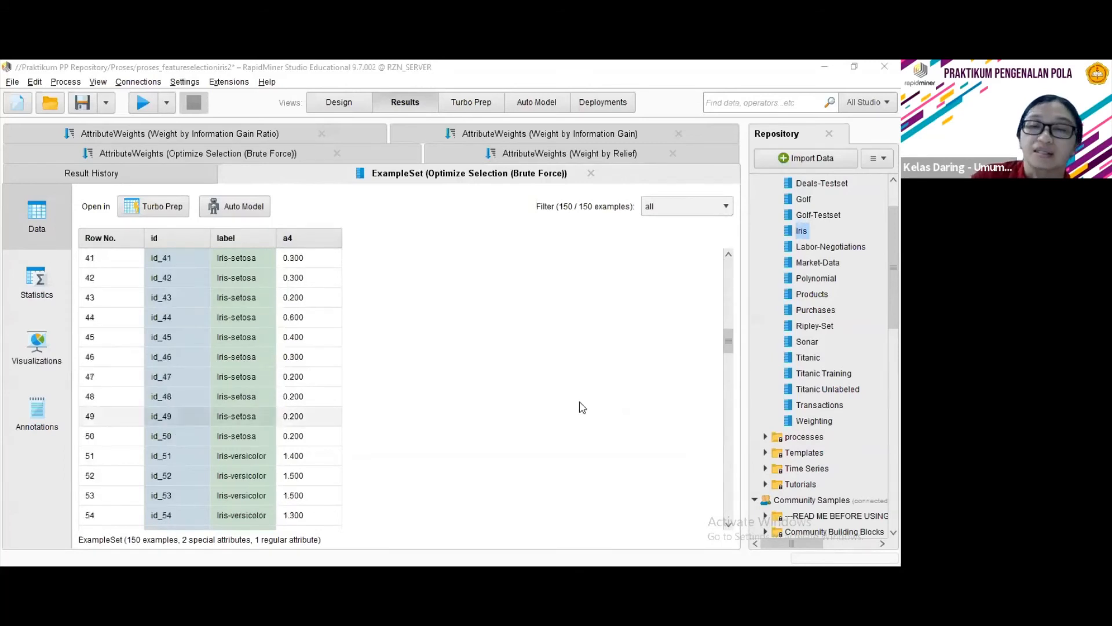
{"action": "left_click_drag", "start_coordinate": [729, 351], "coordinate": [732, 513]}
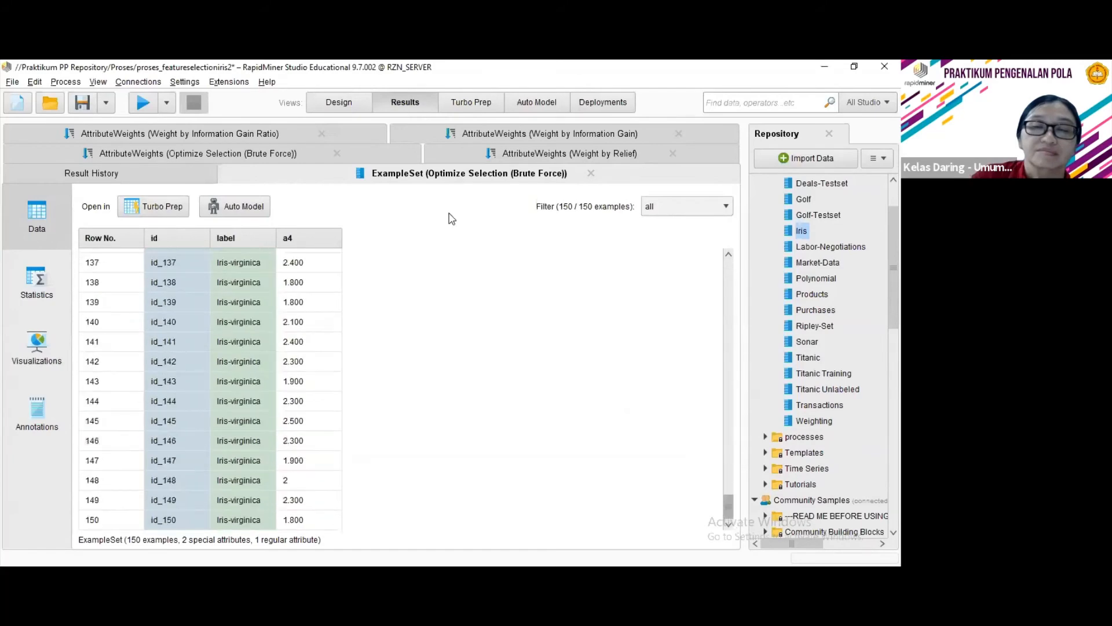
Review the Optimize Selection (Brute Force) subprocess alongside the example set results, and return to the main process.
{"action": "key", "text": "F8"}
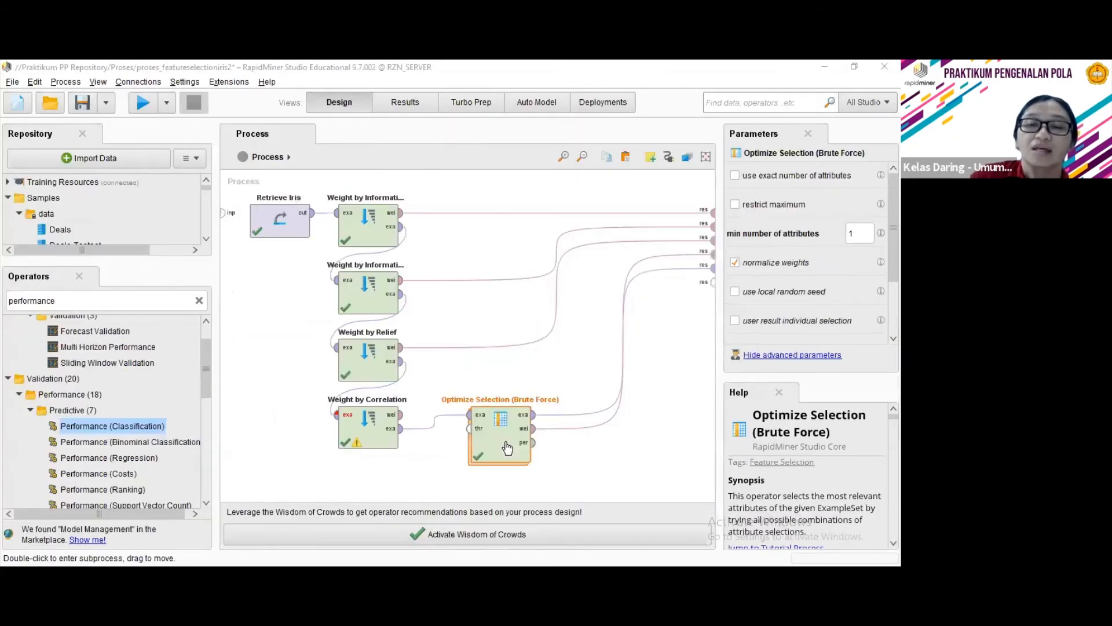
{"action": "double_click", "coordinate": [507, 448]}
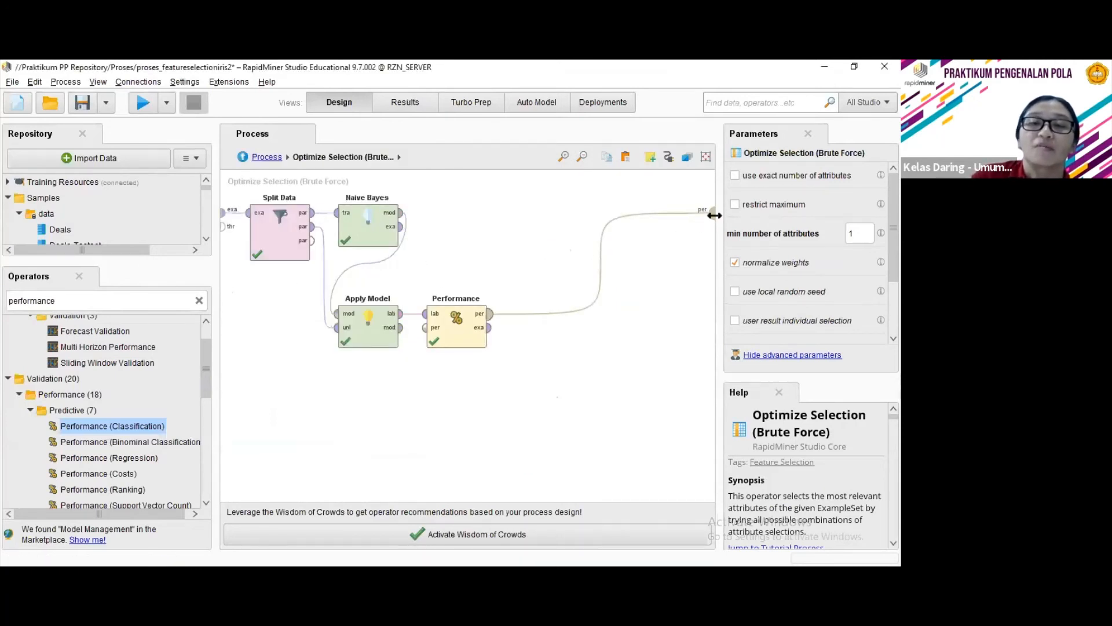
{"action": "left_click", "coordinate": [401, 102]}
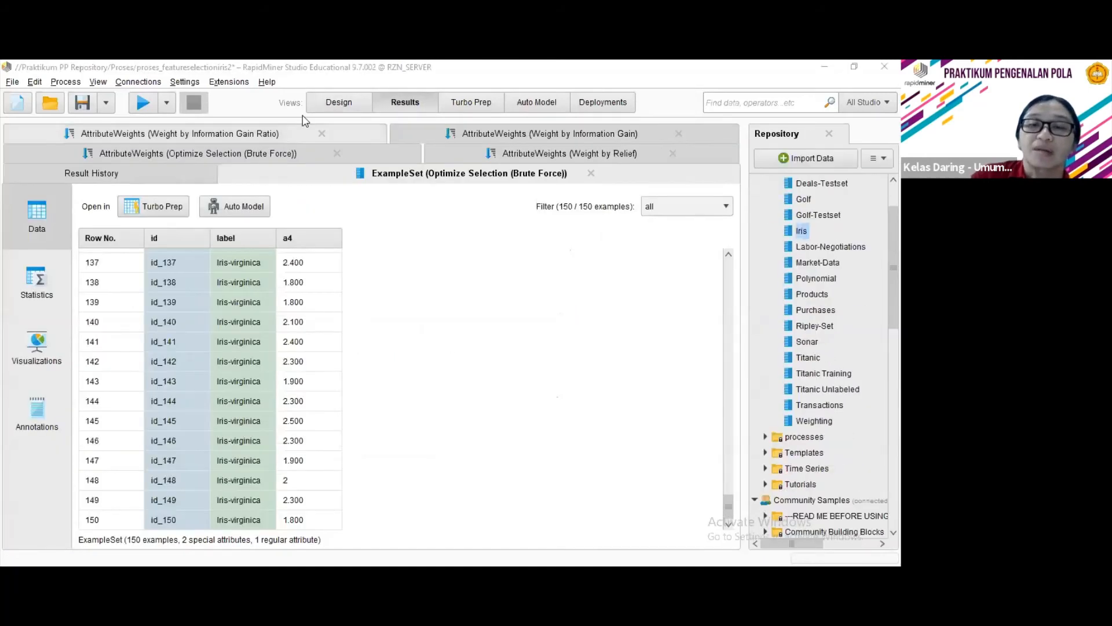
{"action": "left_click", "coordinate": [339, 102]}
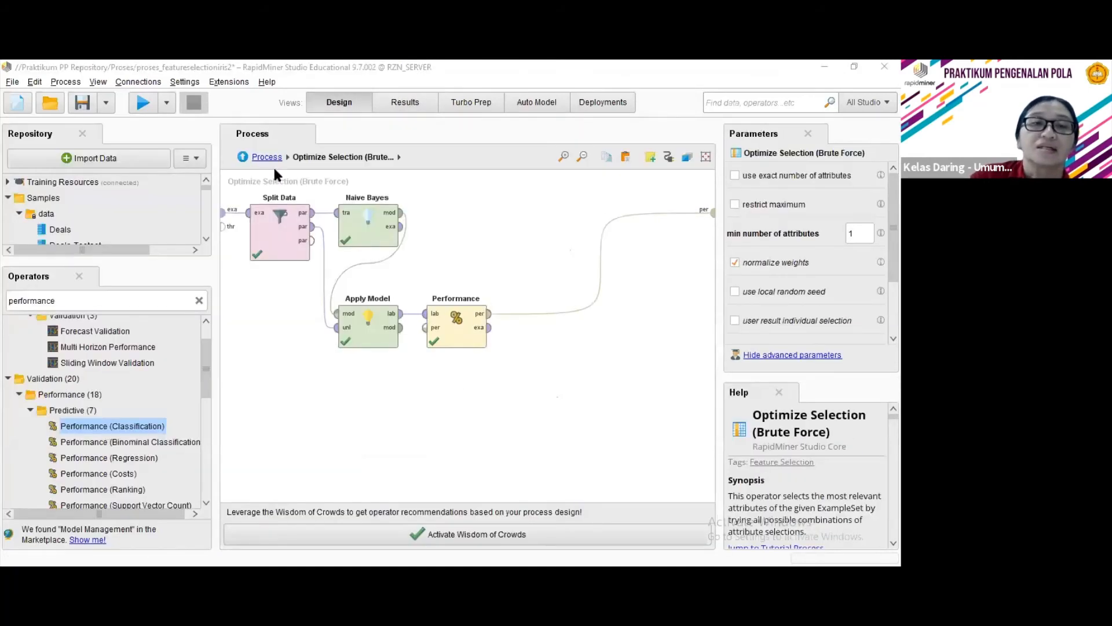
{"action": "left_click", "coordinate": [265, 157]}
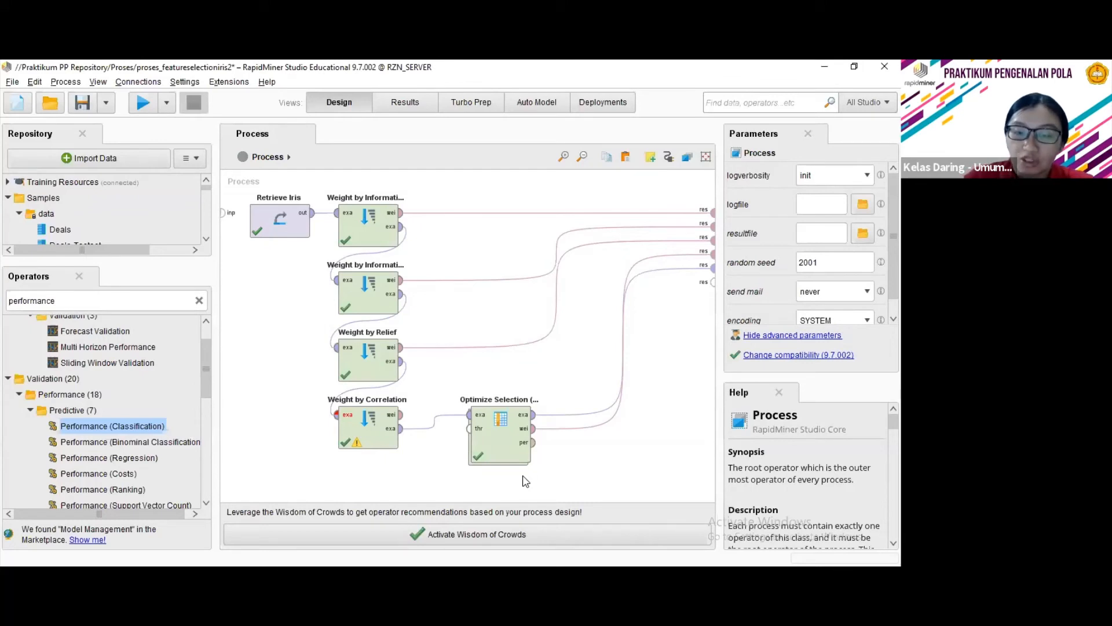
{"action": "double_click", "coordinate": [508, 455]}
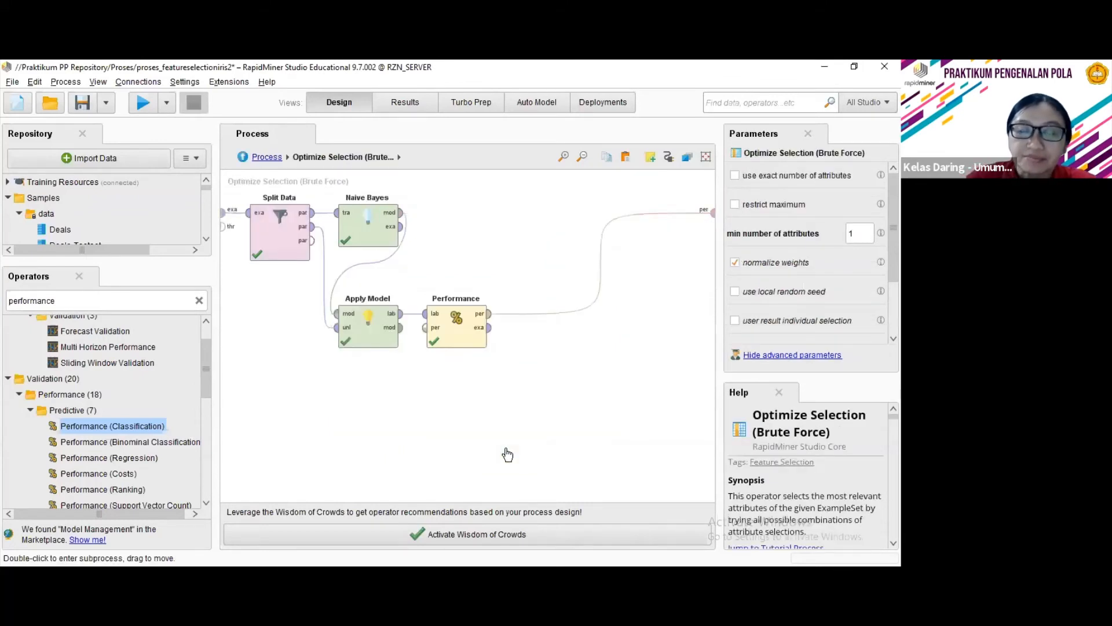
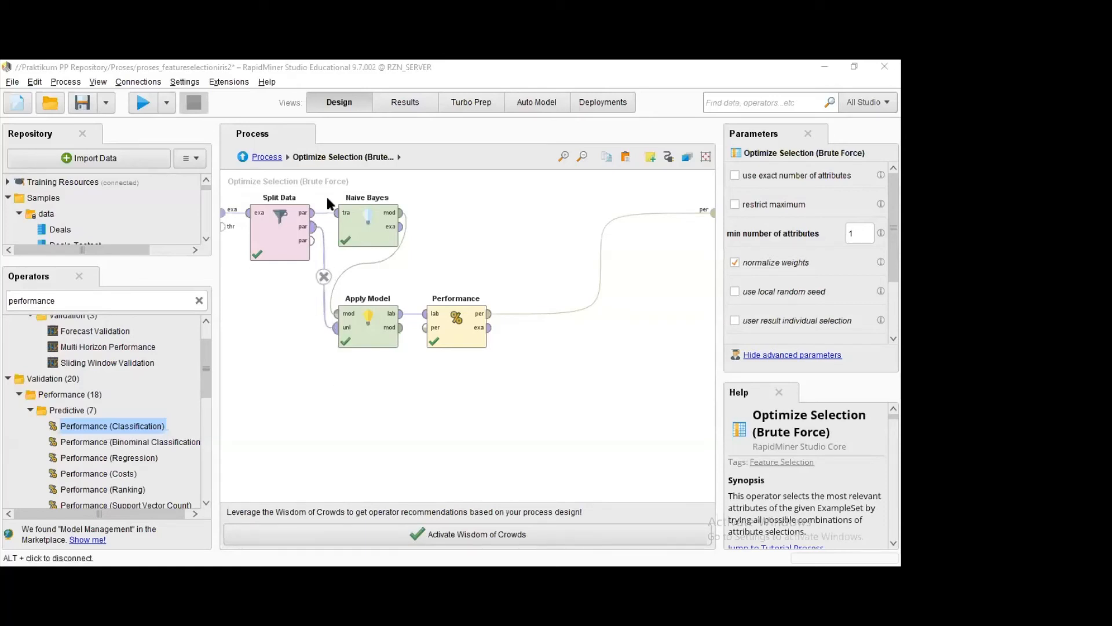
{"action": "left_click", "coordinate": [263, 162]}
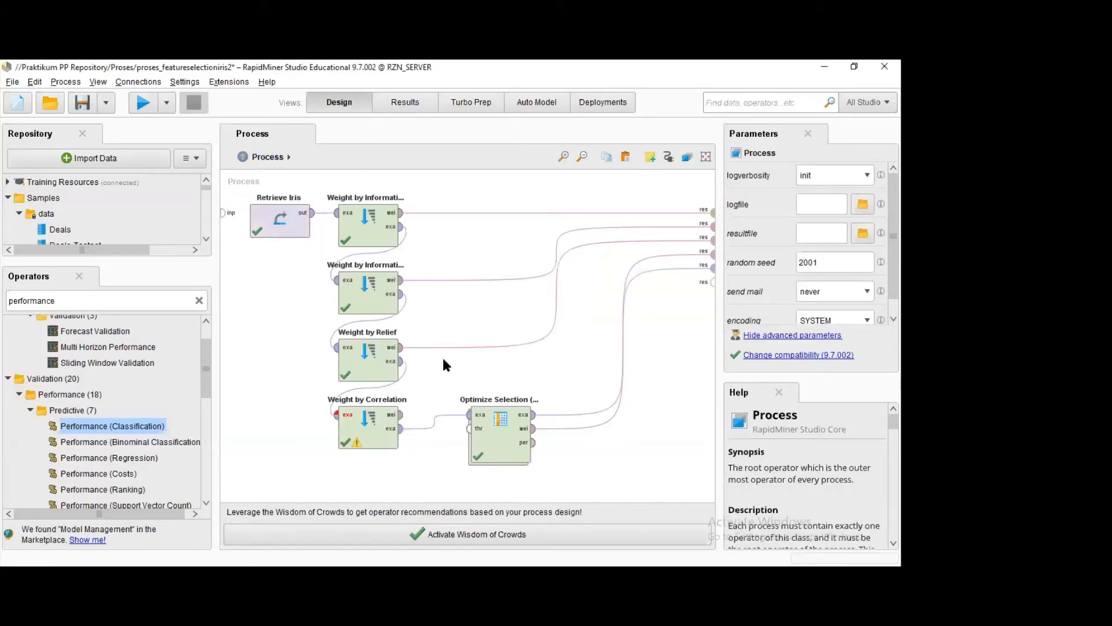
Connect the weights output of Weight by Correlation to the next free result port of the main process.
{"action": "left_click", "coordinate": [502, 458]}
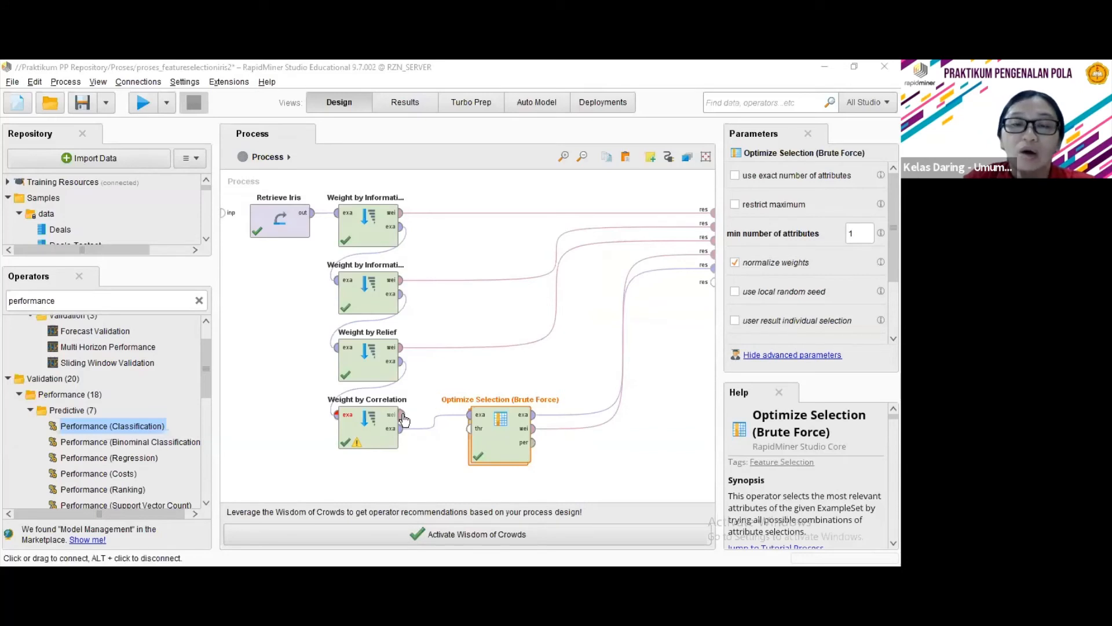
{"action": "left_click_drag", "start_coordinate": [403, 415], "coordinate": [713, 282]}
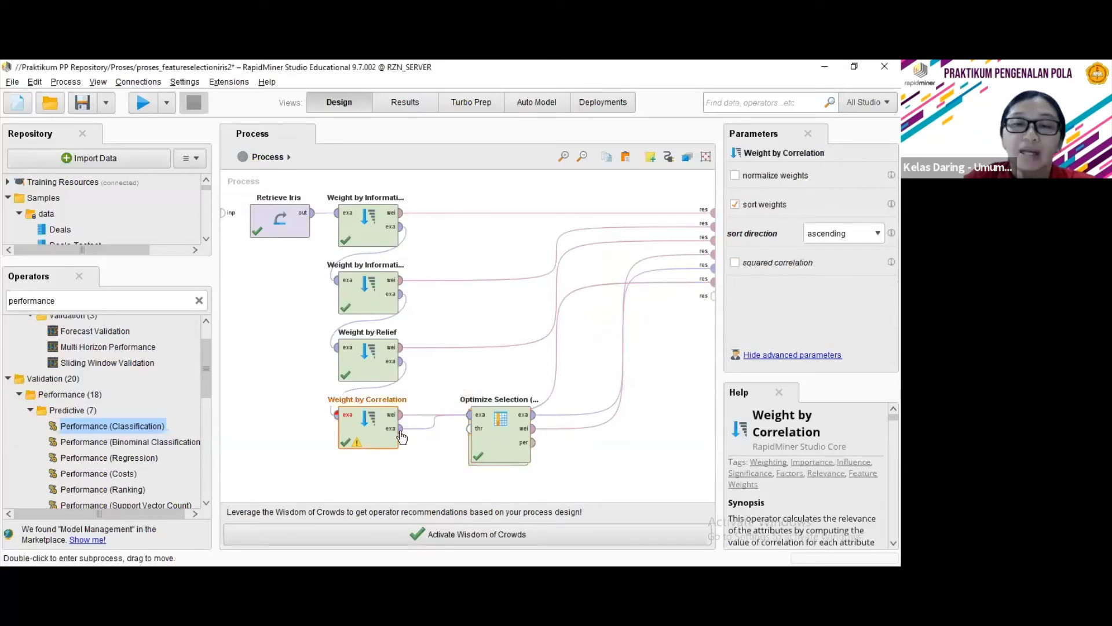
{"action": "mouse_move", "coordinate": [404, 437]}
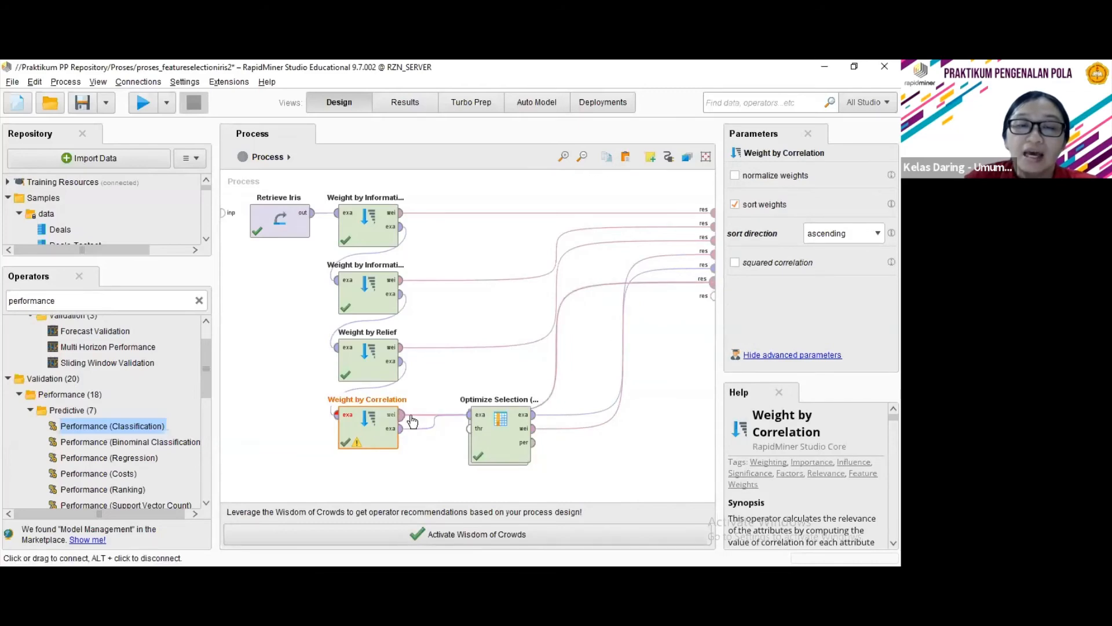
Move the Optimize Selection (Brute Force) operator lower in the main process, below the row of Weight by Correlation.
{"action": "left_click_drag", "start_coordinate": [509, 419], "coordinate": [505, 481]}
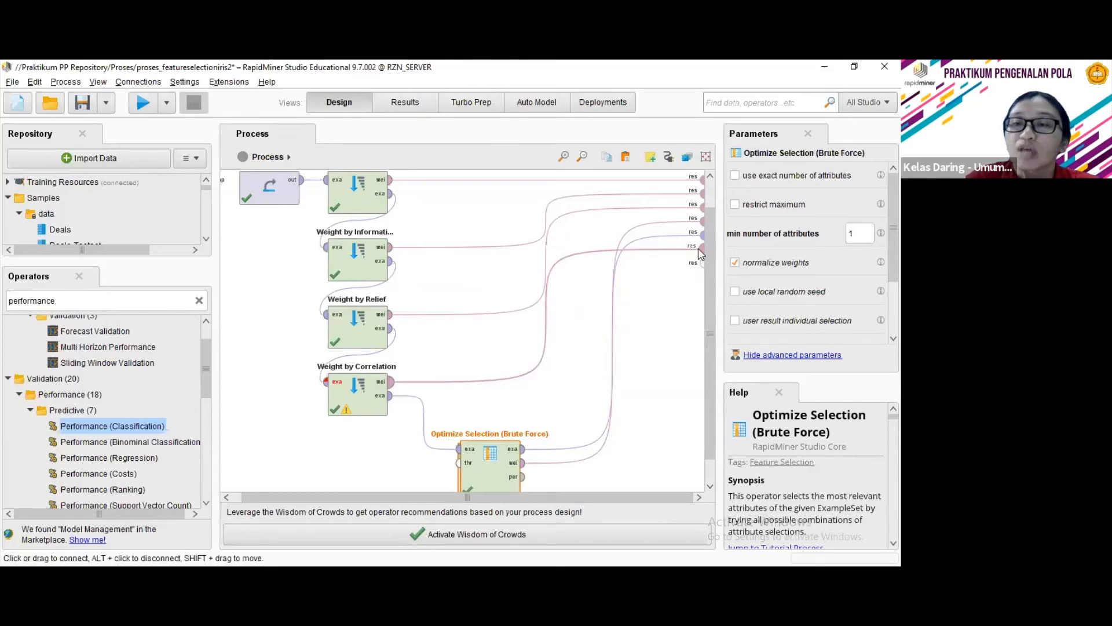
{"action": "mouse_move", "coordinate": [697, 248]}
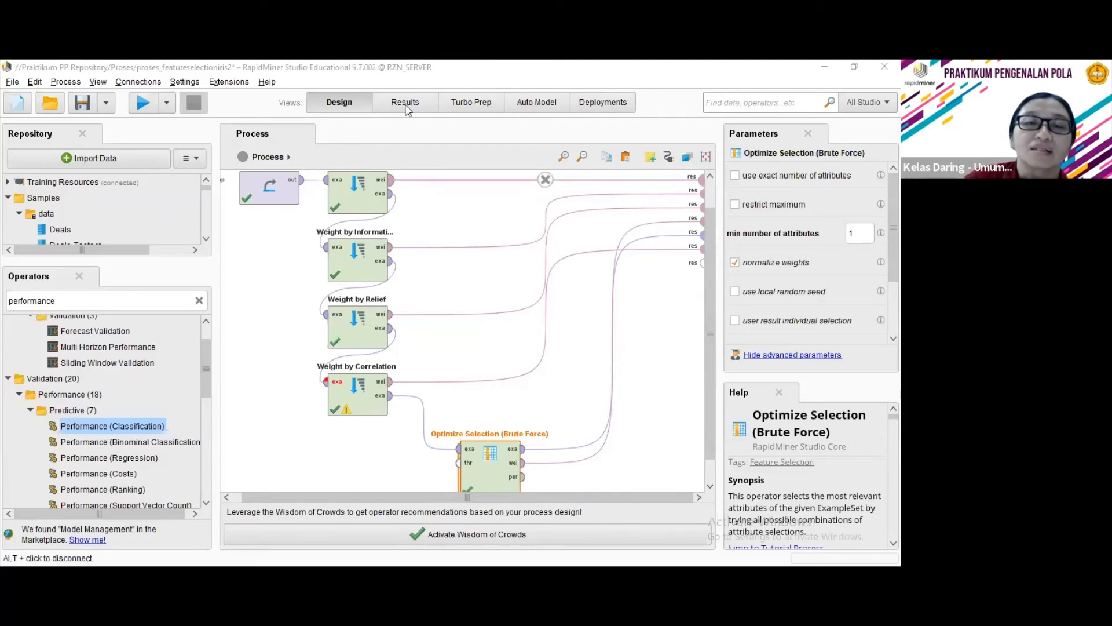
Find the k-NN operator and place it beside Naive Bayes in the Optimize Selection (Brute Force) subprocess.
{"action": "double_click", "coordinate": [489, 462]}
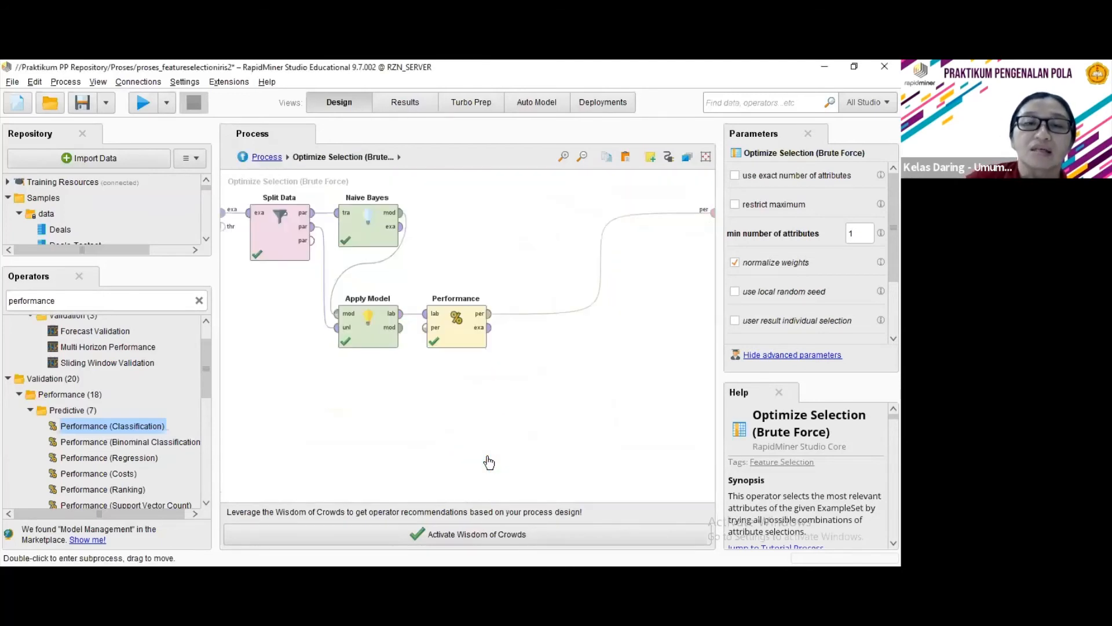
{"action": "left_click", "coordinate": [365, 246]}
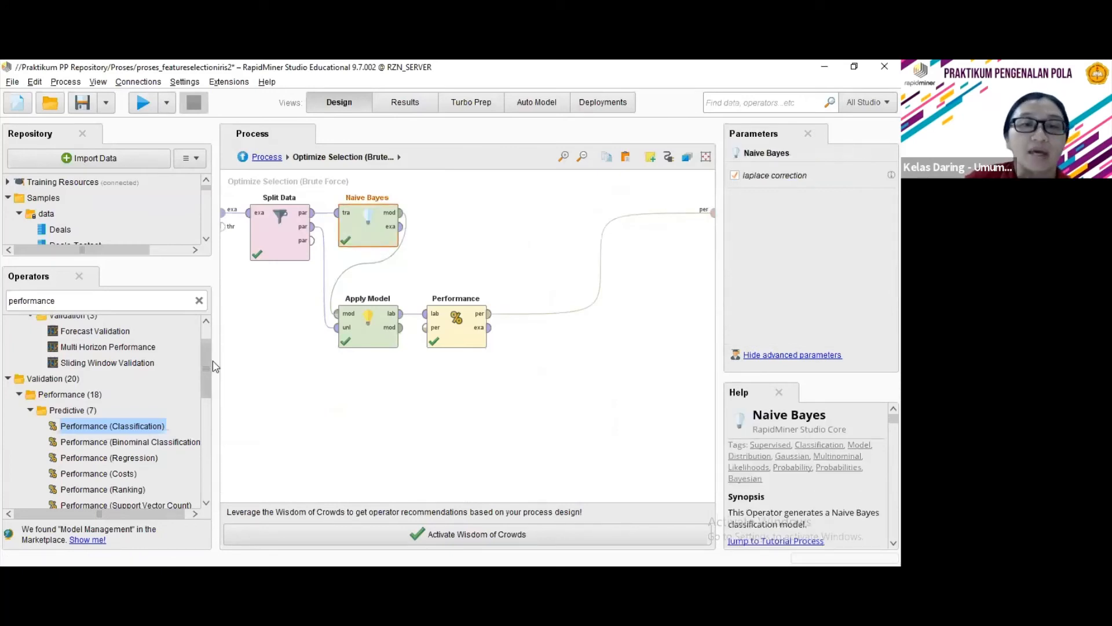
{"action": "scroll", "coordinate": [207, 383], "scroll_direction": "down", "scroll_amount": 2}
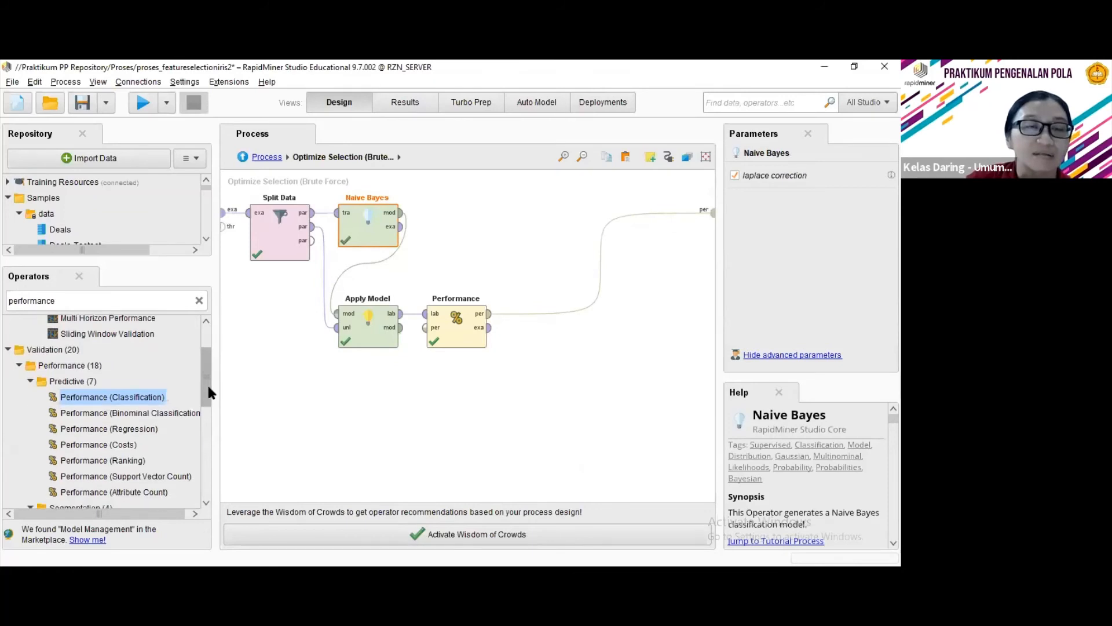
{"action": "scroll", "coordinate": [207, 425], "scroll_direction": "down", "scroll_amount": 3}
{"action": "scroll", "coordinate": [207, 425], "scroll_direction": "up", "scroll_amount": 5}
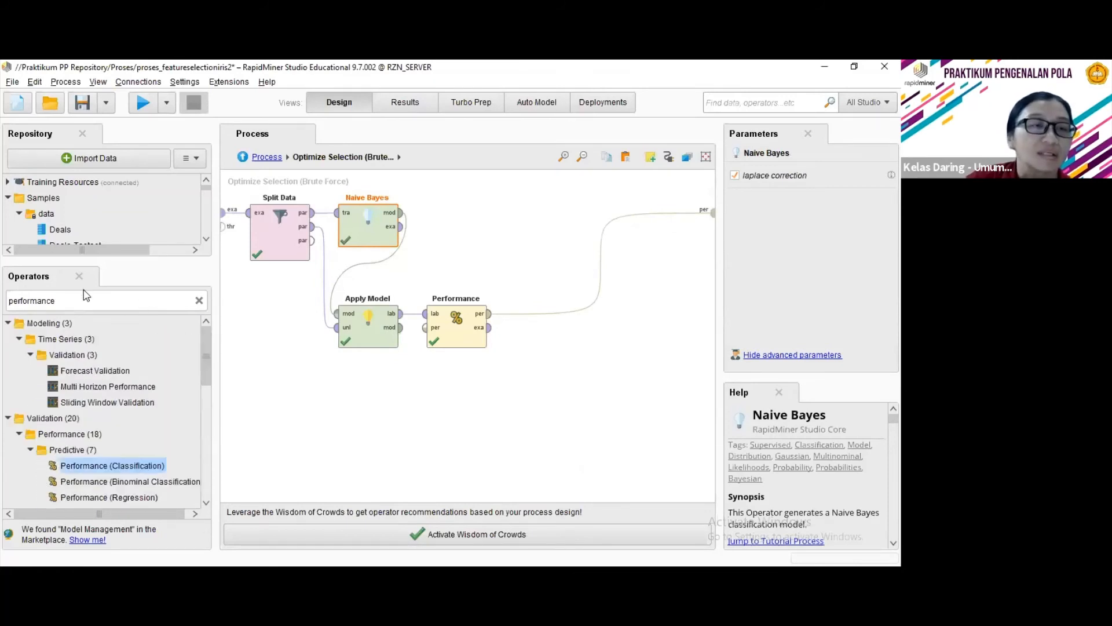
{"action": "left_click", "coordinate": [84, 302]}
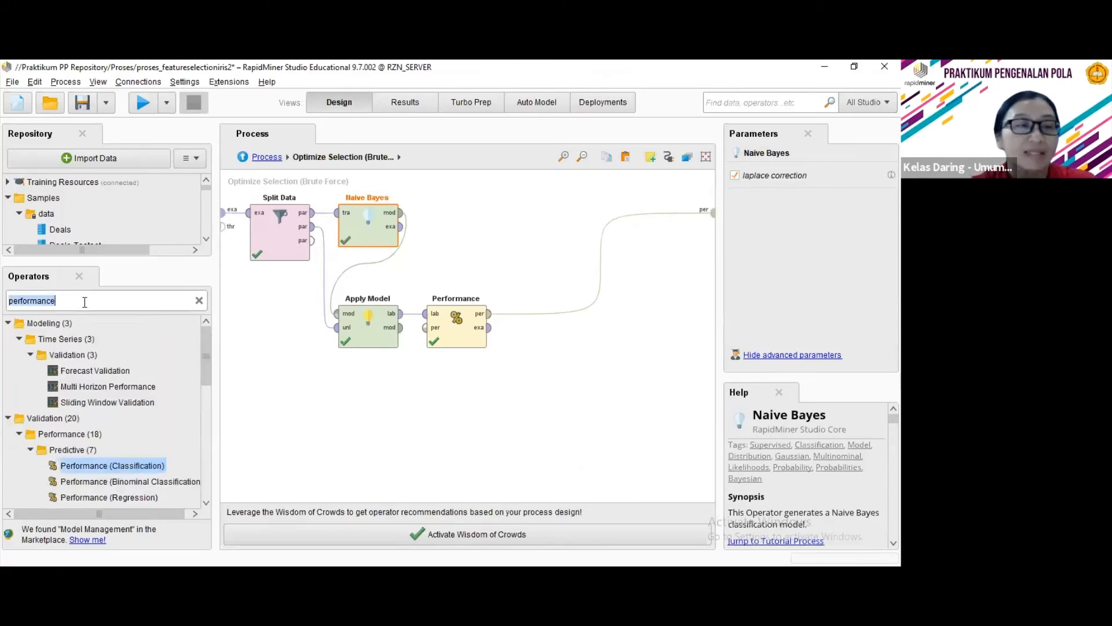
{"action": "type", "text": "k-nn"}
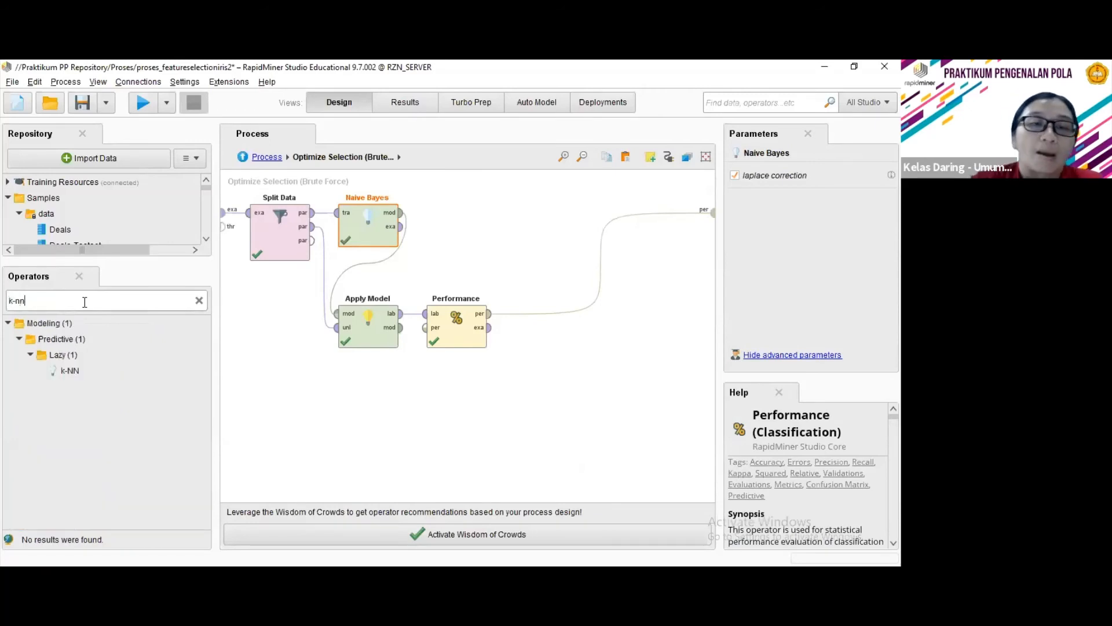
{"action": "left_click_drag", "start_coordinate": [65, 371], "coordinate": [457, 214]}
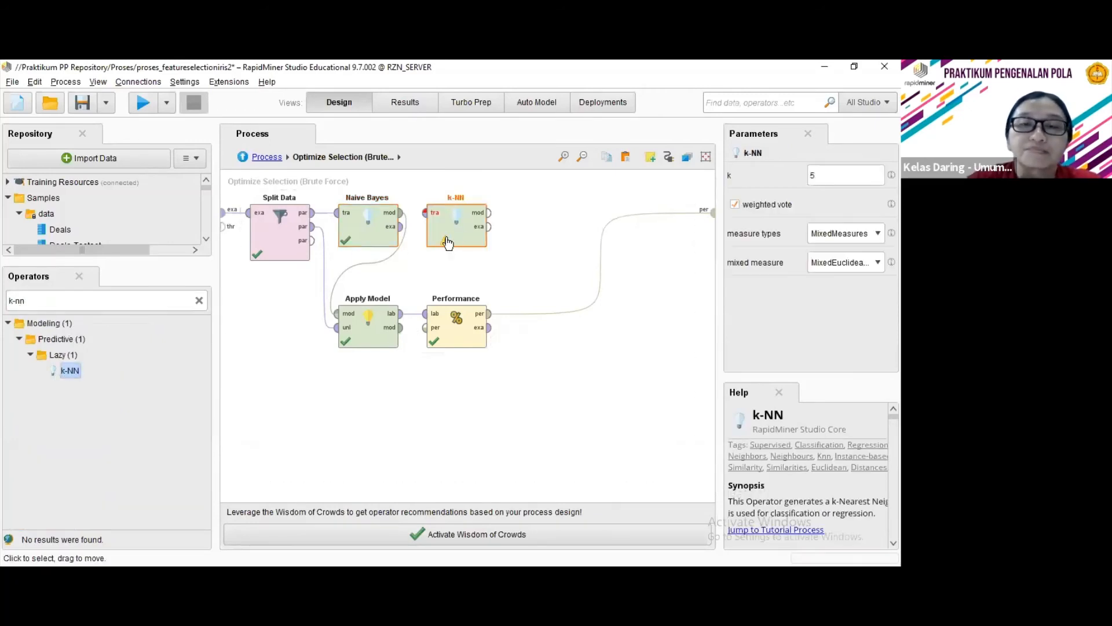
Disconnect Naive Bayes, move it below Split Data, and connect Split Data's first partition to the k-NN training input.
{"action": "left_click", "coordinate": [368, 263]}
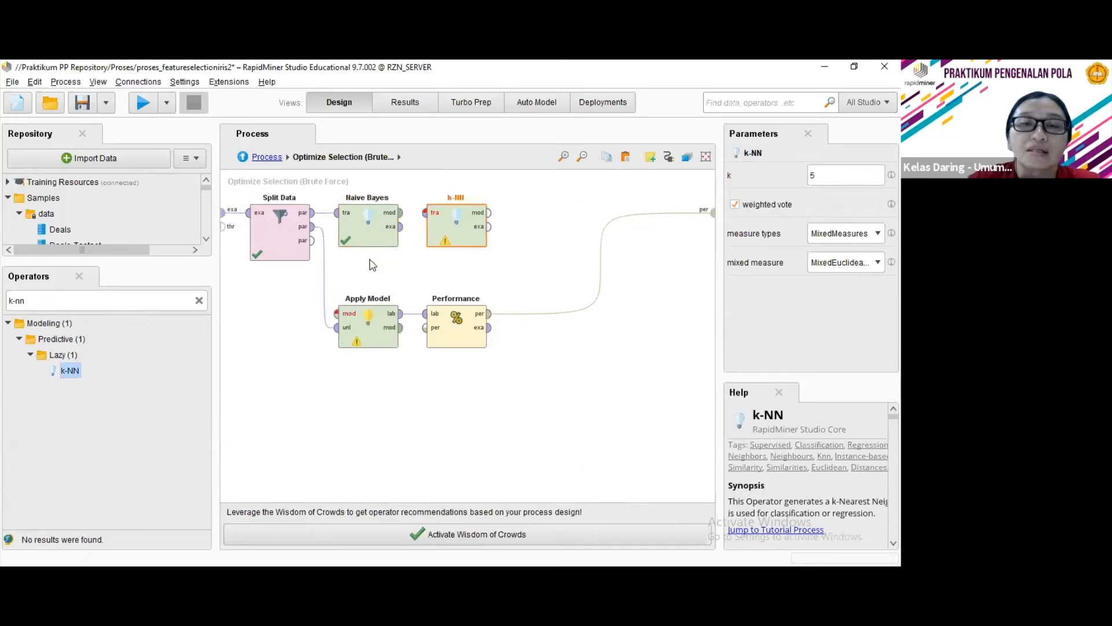
{"action": "left_click", "coordinate": [323, 212]}
{"action": "left_click_drag", "start_coordinate": [369, 226], "coordinate": [280, 327]}
{"action": "left_click", "coordinate": [313, 212]}
{"action": "left_click", "coordinate": [425, 213]}
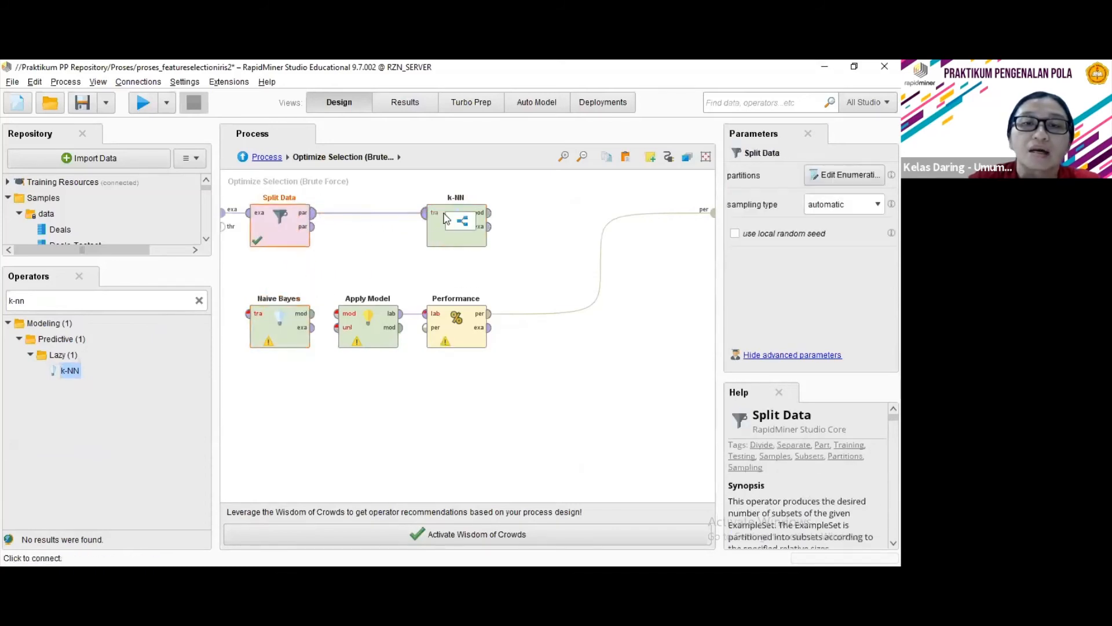
Connect the k-NN model and Split Data's second partition to Apply Model's inputs, placing k-NN next to Split Data.
{"action": "left_click", "coordinate": [490, 213]}
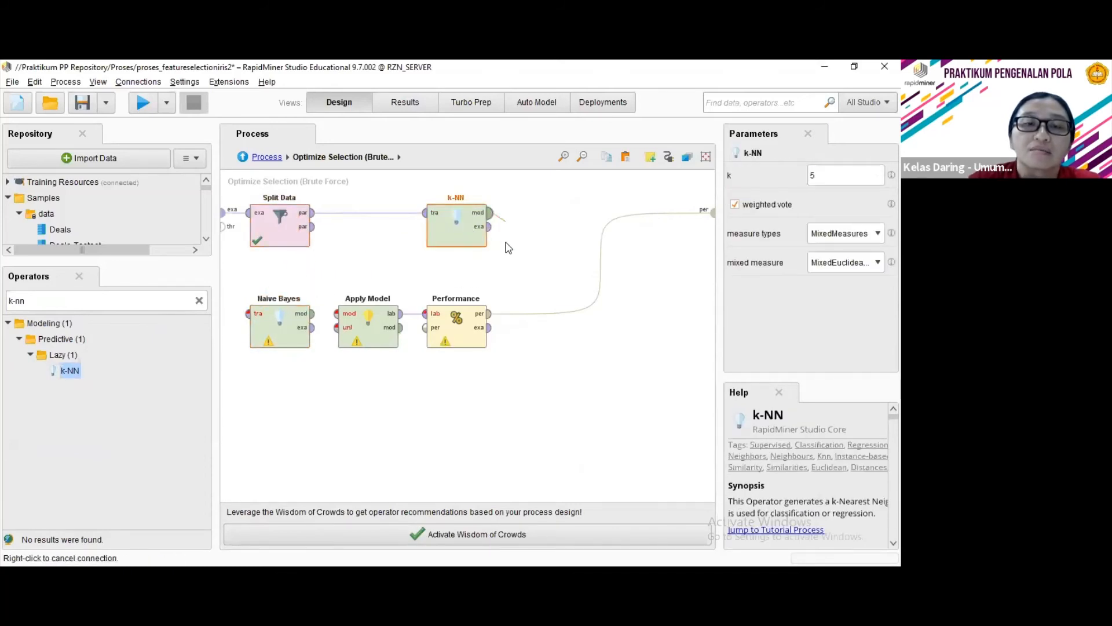
{"action": "left_click", "coordinate": [336, 314]}
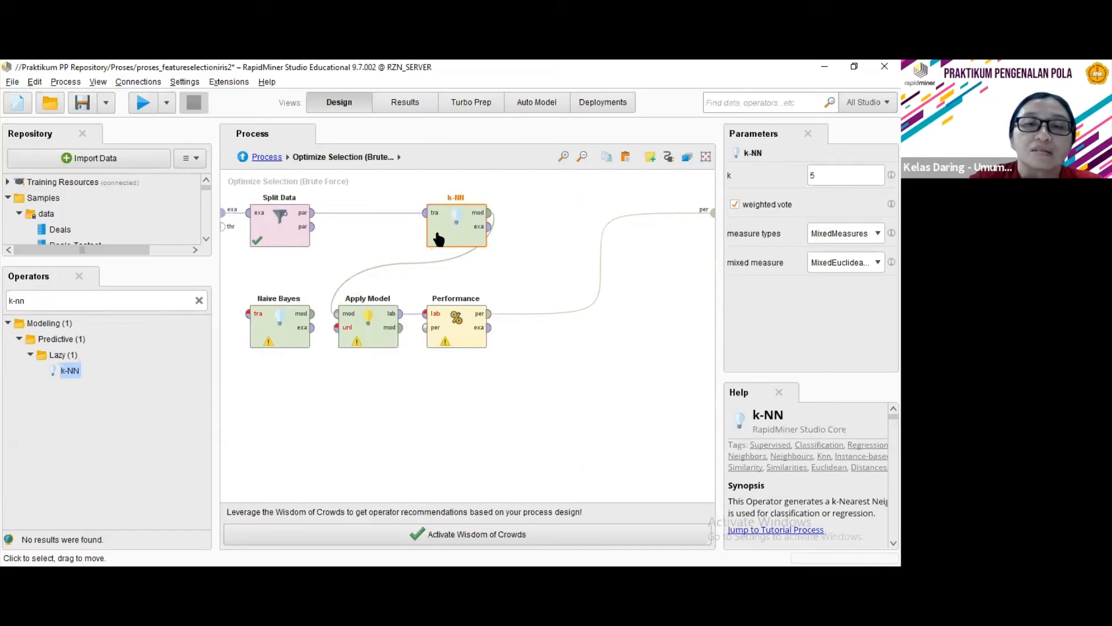
{"action": "left_click_drag", "start_coordinate": [438, 238], "coordinate": [369, 240]}
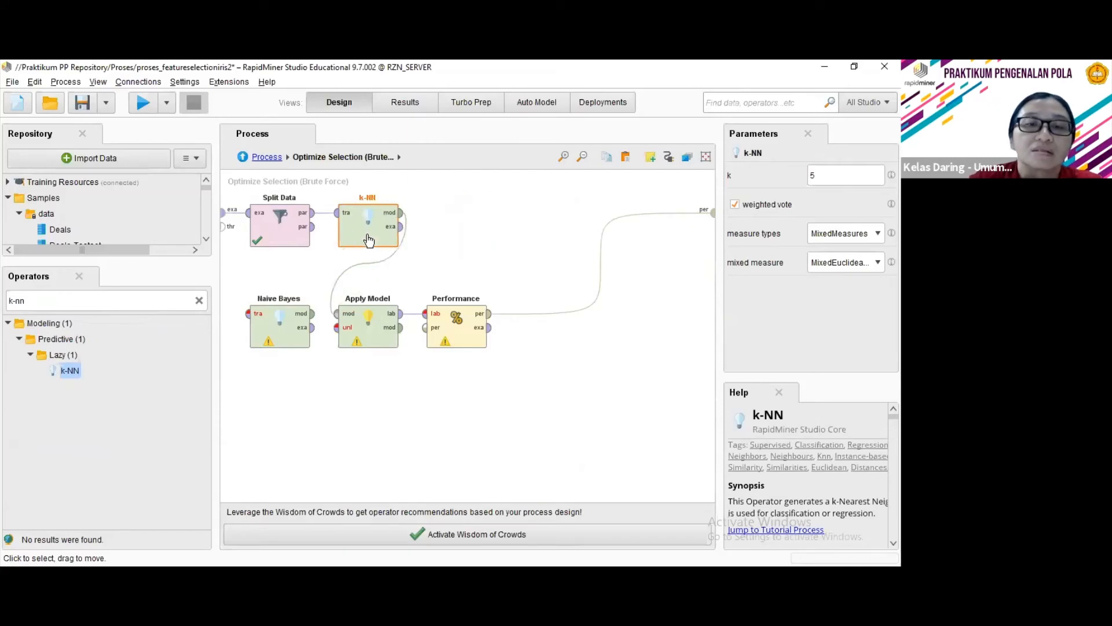
{"action": "left_click", "coordinate": [313, 226]}
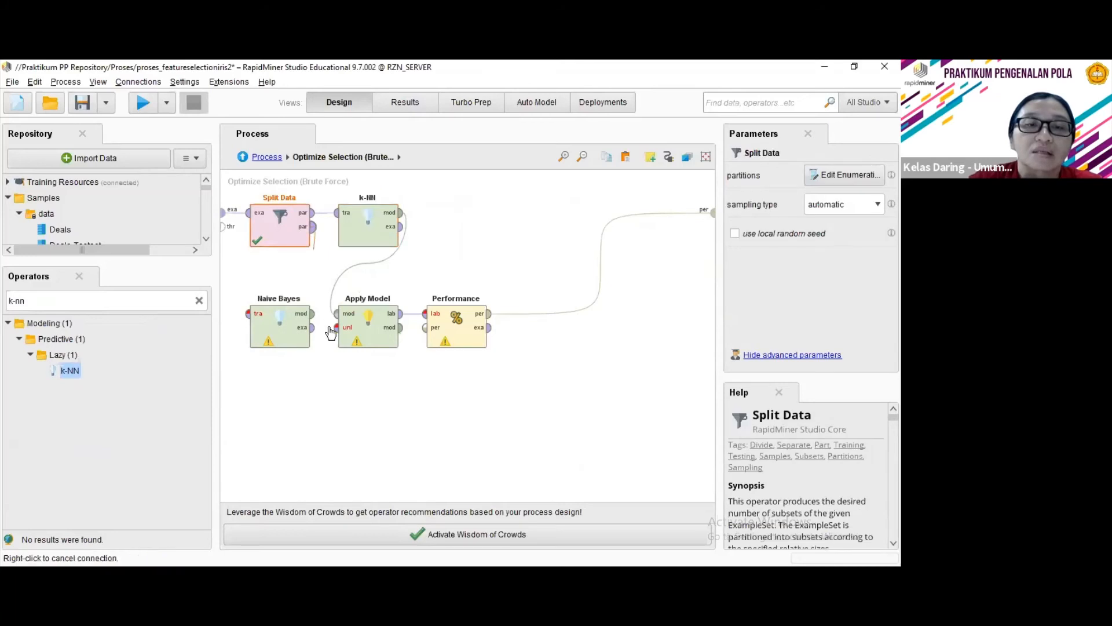
{"action": "left_click", "coordinate": [334, 328]}
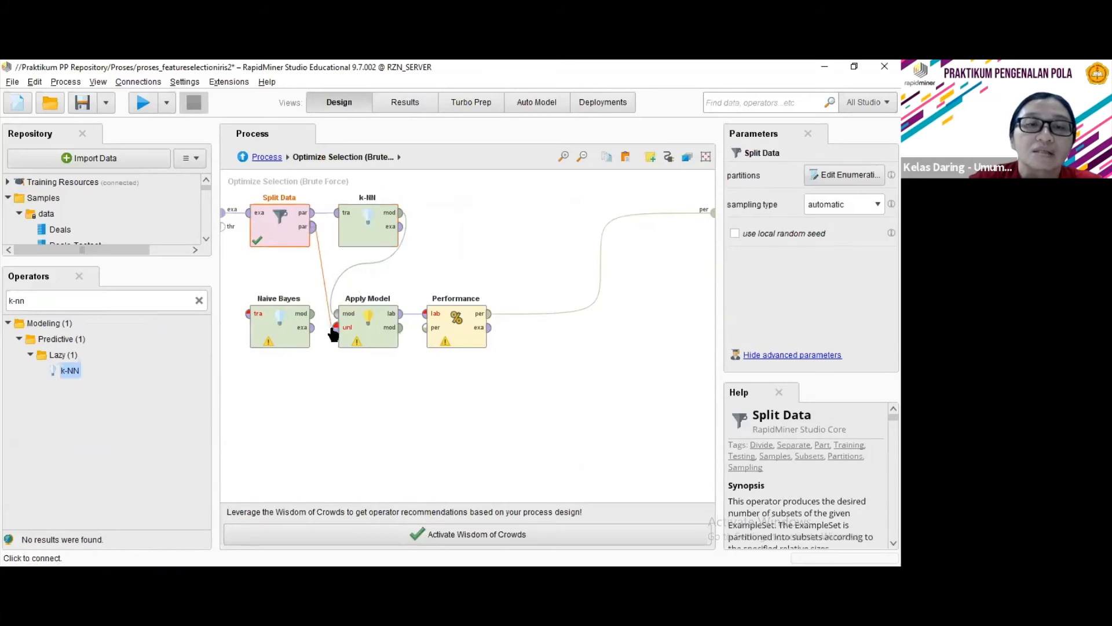
Delete the disconnected Naive Bayes operator from the Optimize Selection (Brute Force) subprocess.
{"action": "left_click", "coordinate": [287, 346]}
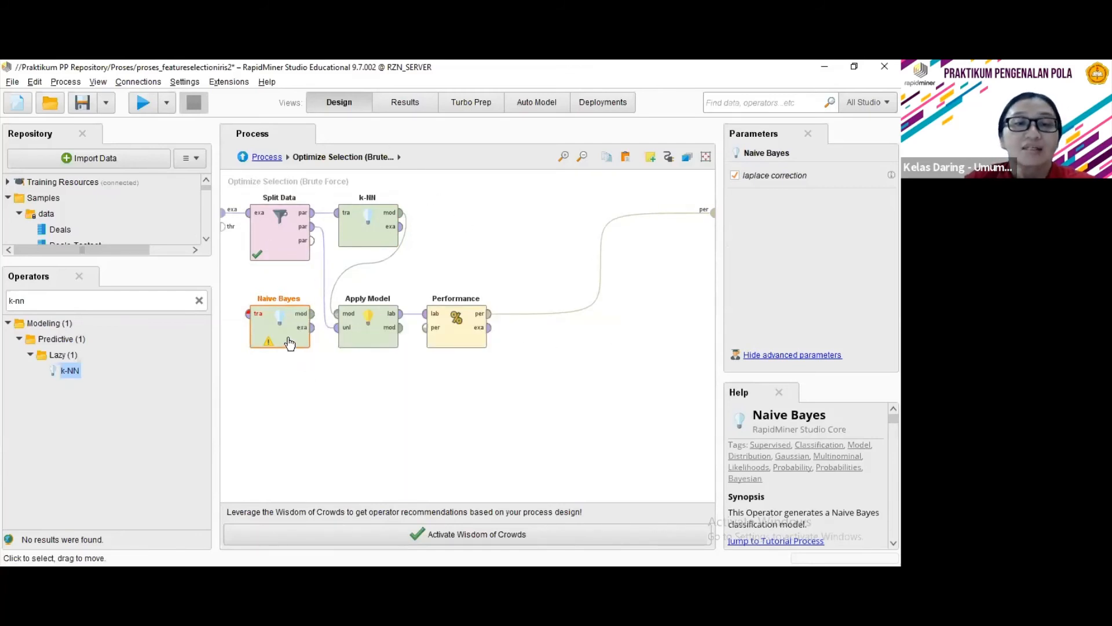
{"action": "key", "text": "Delete"}
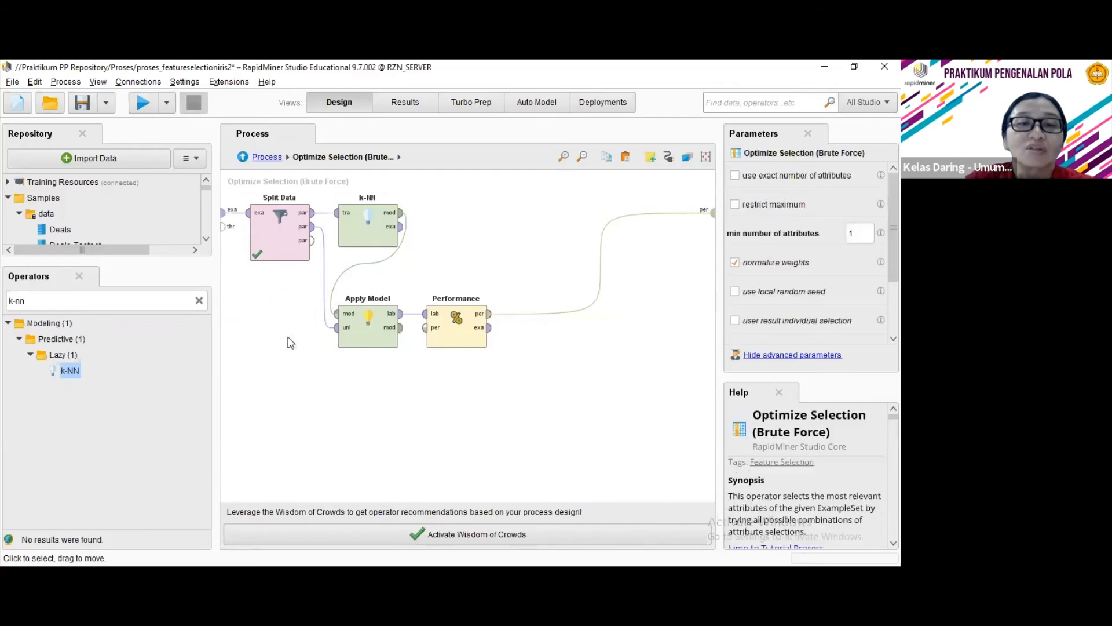
Run the process with k-NN and view the attribute weights from Optimize Selection (Brute Force).
{"action": "left_click", "coordinate": [139, 110]}
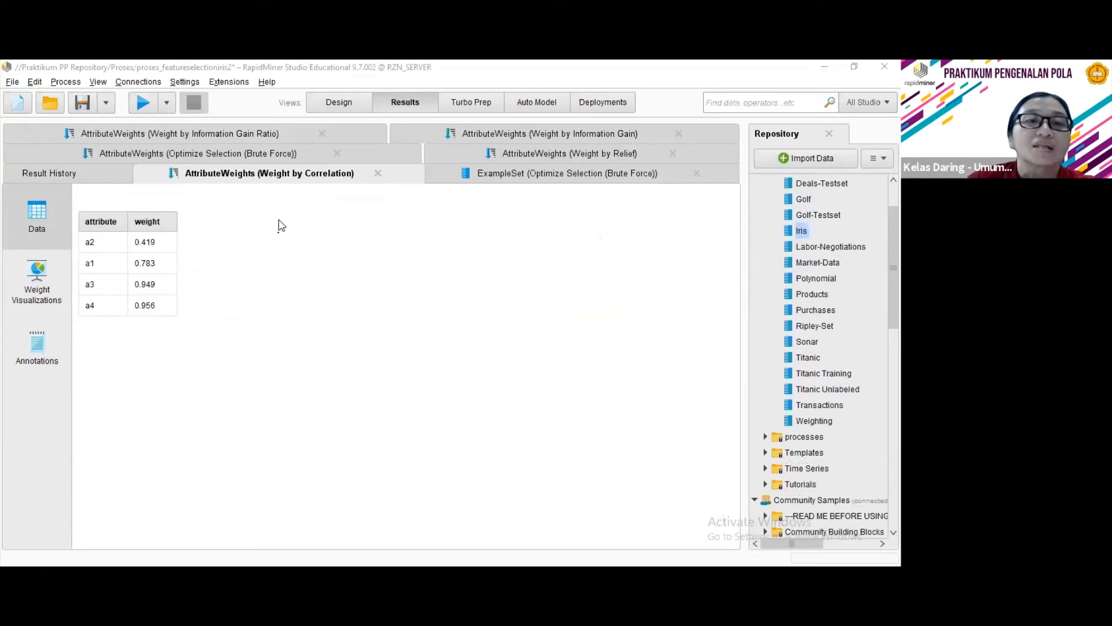
{"action": "left_click", "coordinate": [288, 155]}
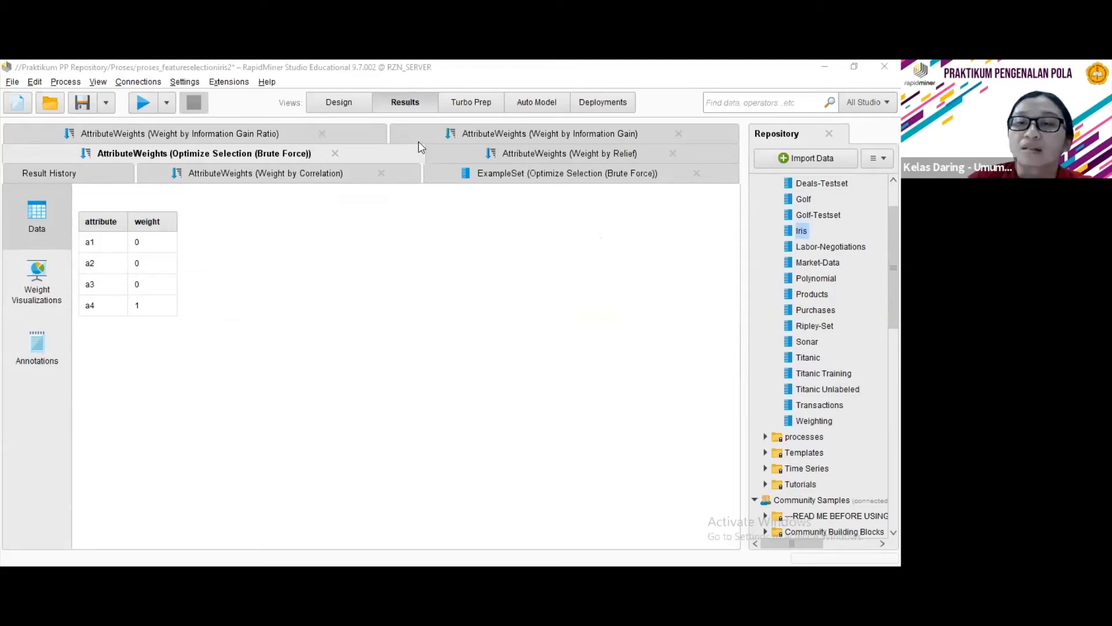
In the main process, connect the performance output of Optimize Selection (Brute Force) to the next free result port.
{"action": "left_click", "coordinate": [339, 103]}
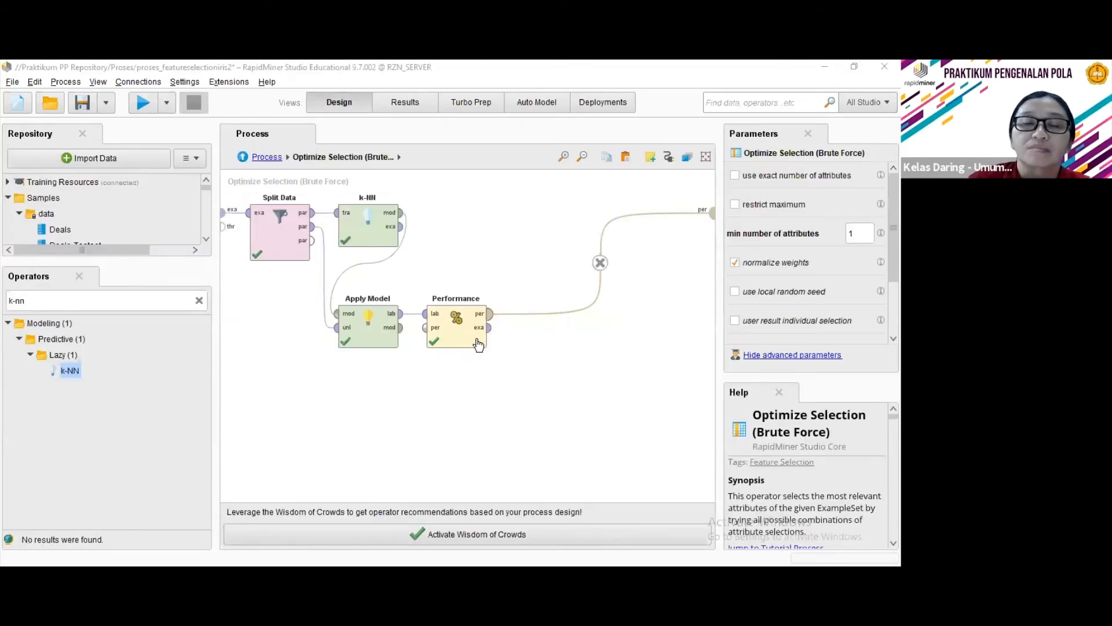
{"action": "double_click", "coordinate": [537, 375]}
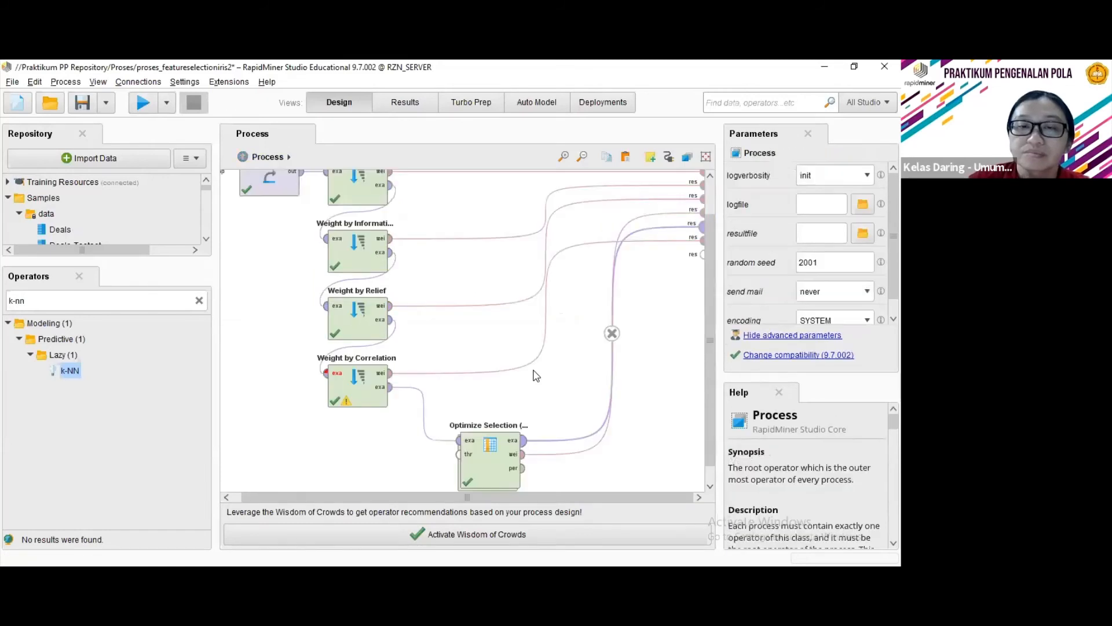
{"action": "left_click", "coordinate": [524, 468]}
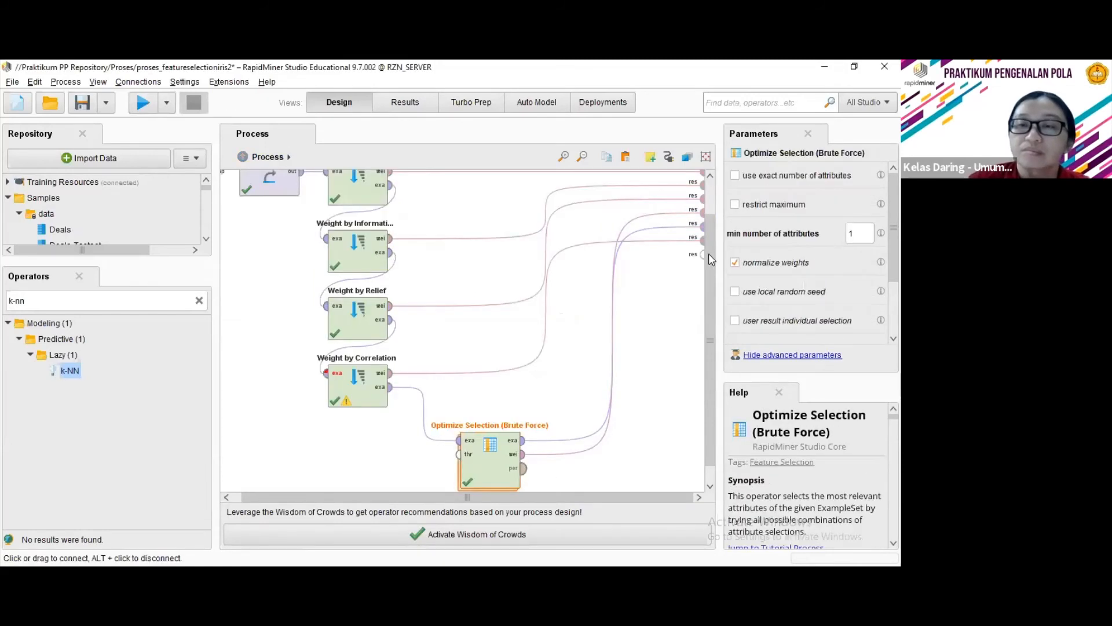
{"action": "left_click", "coordinate": [703, 254]}
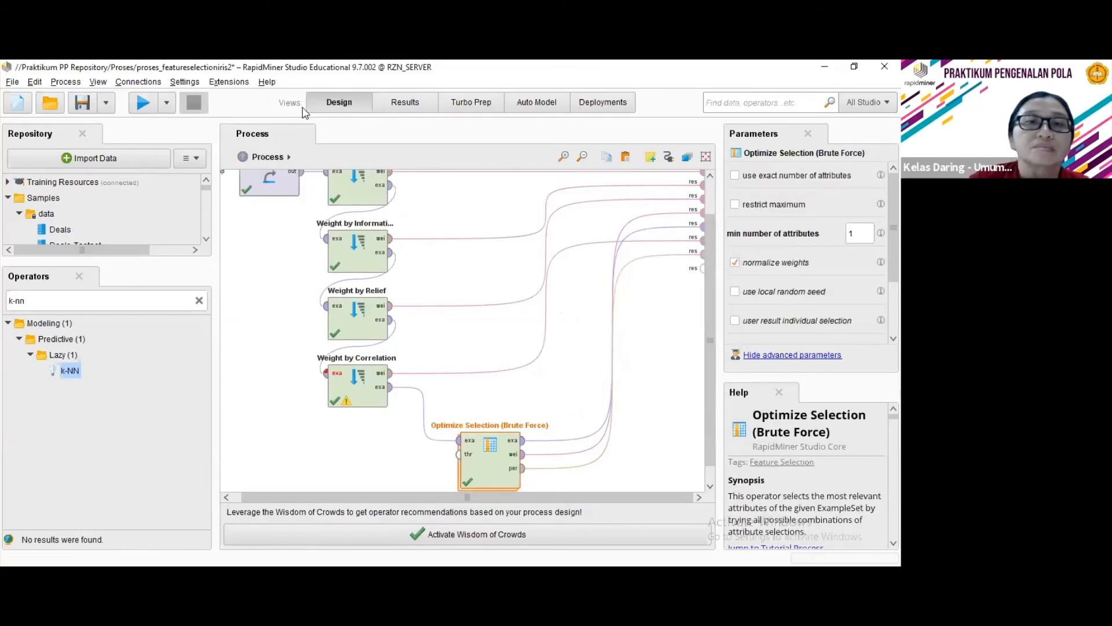
Run the process, check the k-NN performance vector, and return to the process design.
{"action": "left_click", "coordinate": [139, 108]}
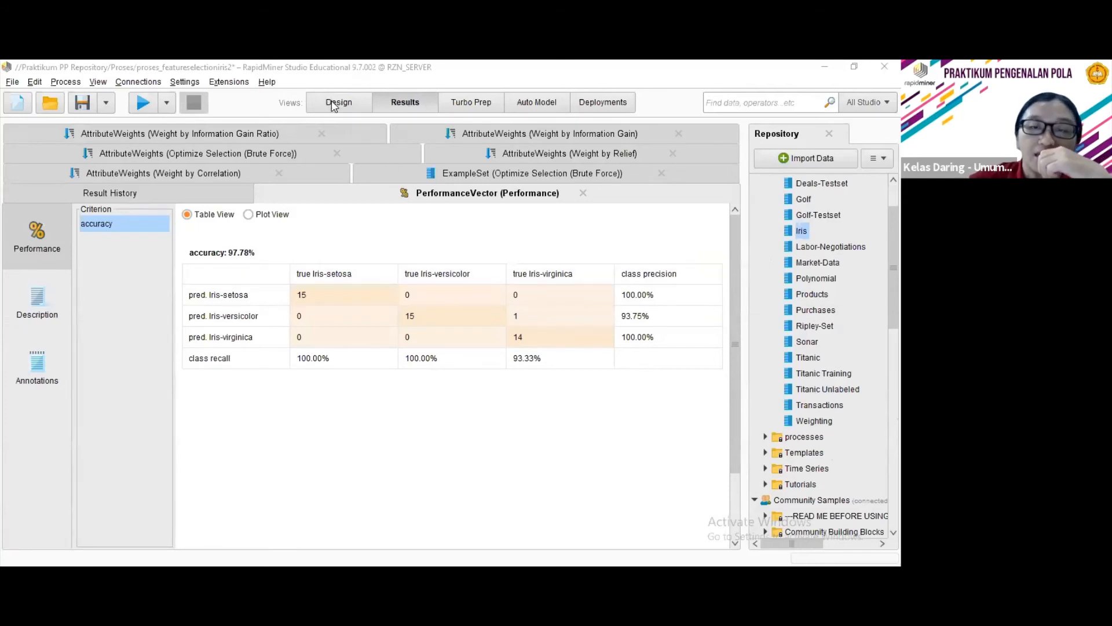
{"action": "key", "text": "F8"}
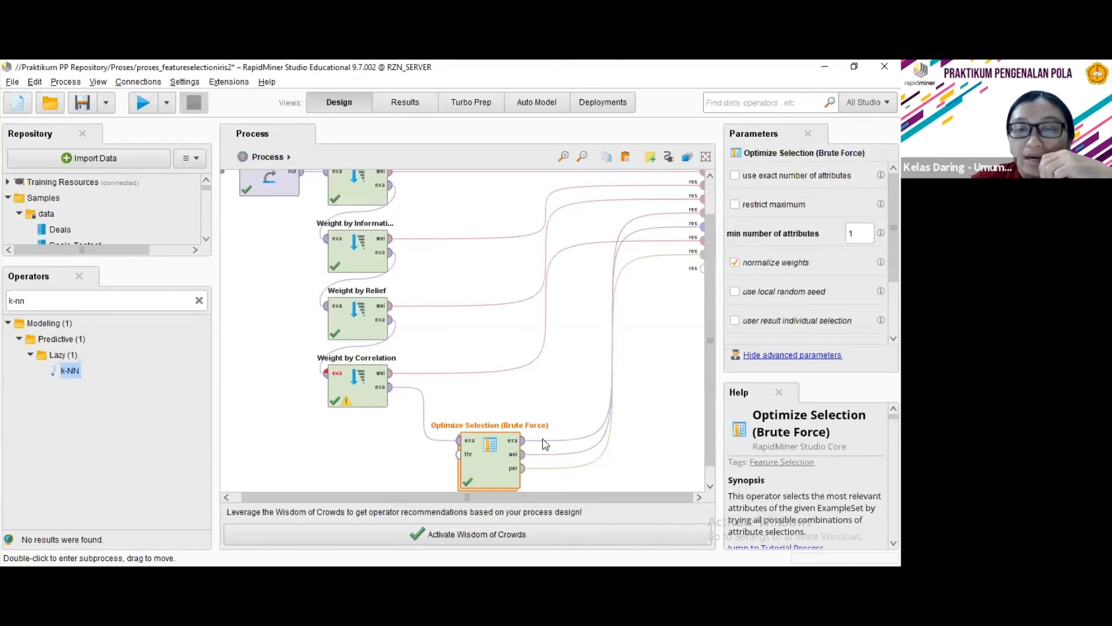
Move Optimize Selection (Brute Force) up slightly and set k to 3 for the k-NN operator in its subprocess.
{"action": "left_click_drag", "start_coordinate": [493, 476], "coordinate": [493, 443]}
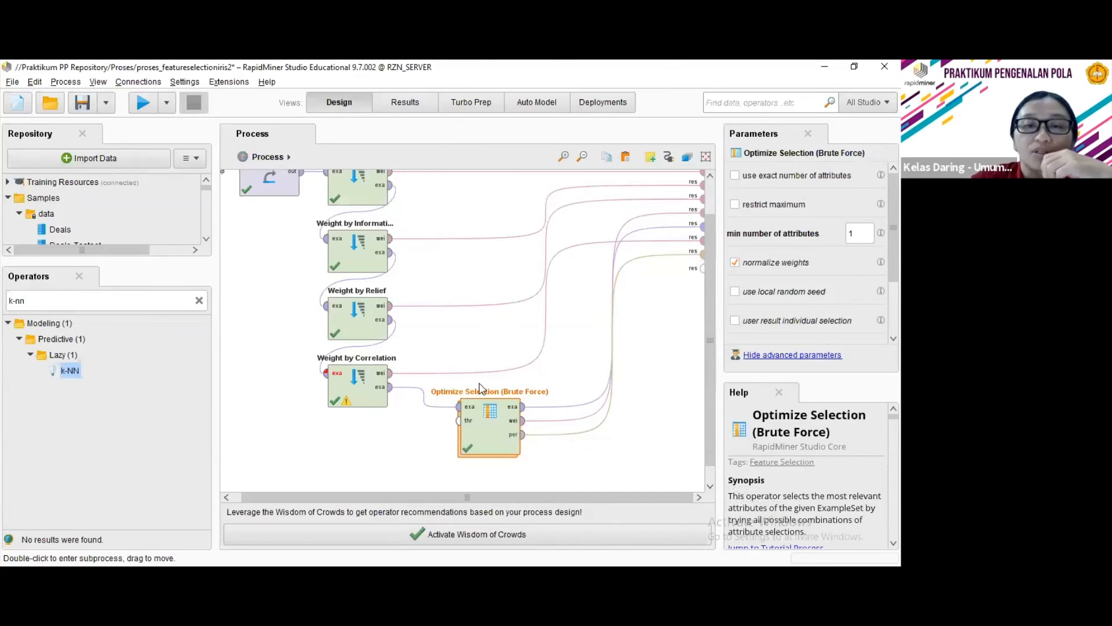
{"action": "double_click", "coordinate": [486, 423]}
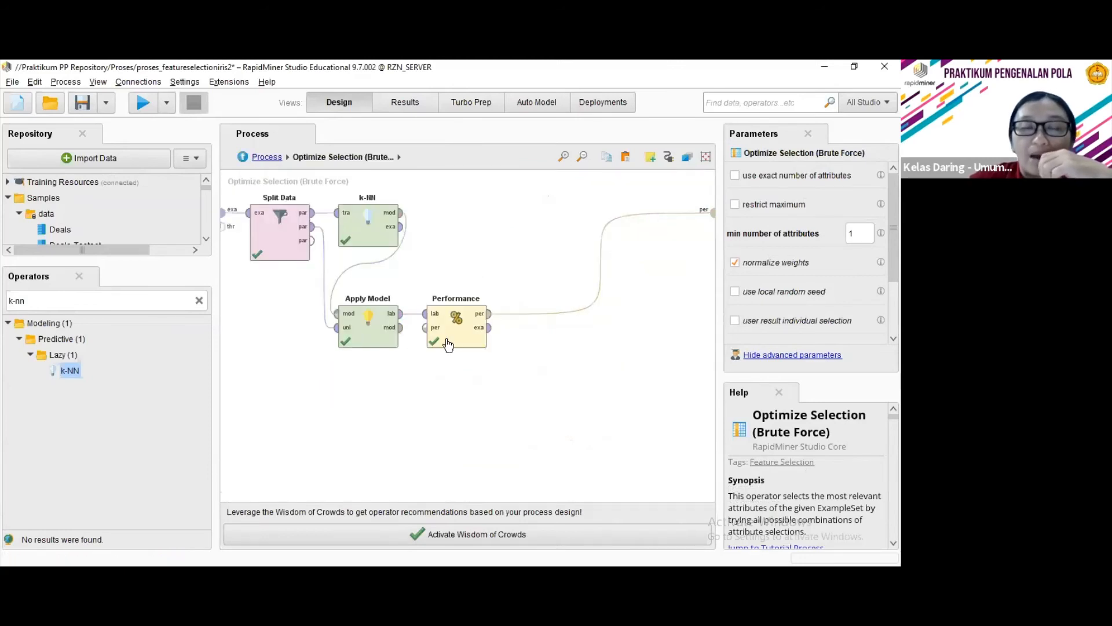
{"action": "left_click", "coordinate": [449, 344]}
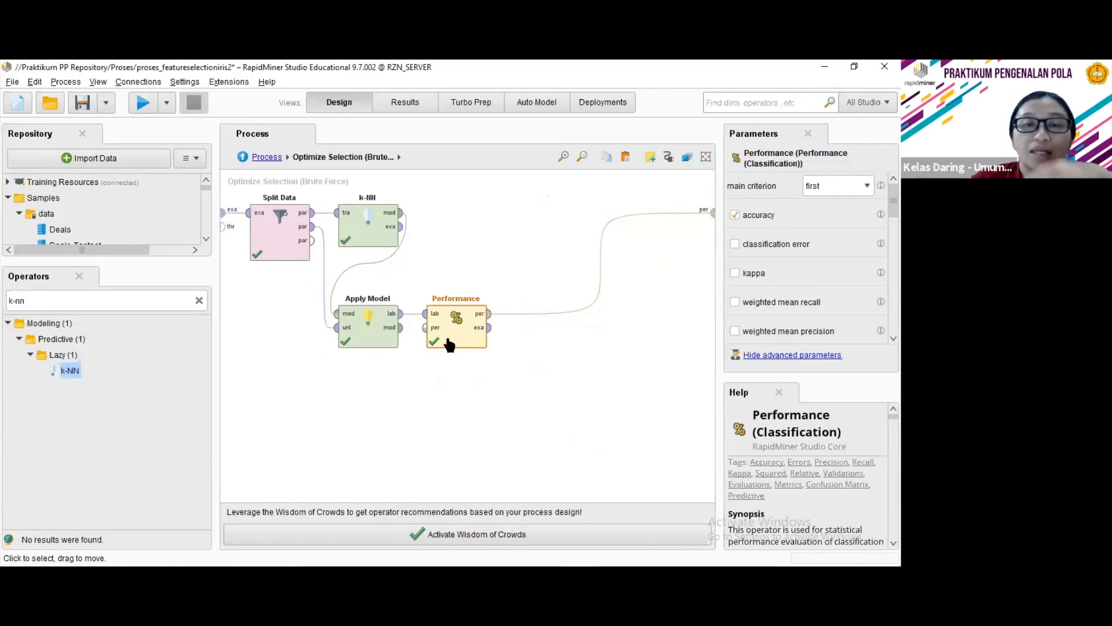
{"action": "left_click", "coordinate": [371, 235]}
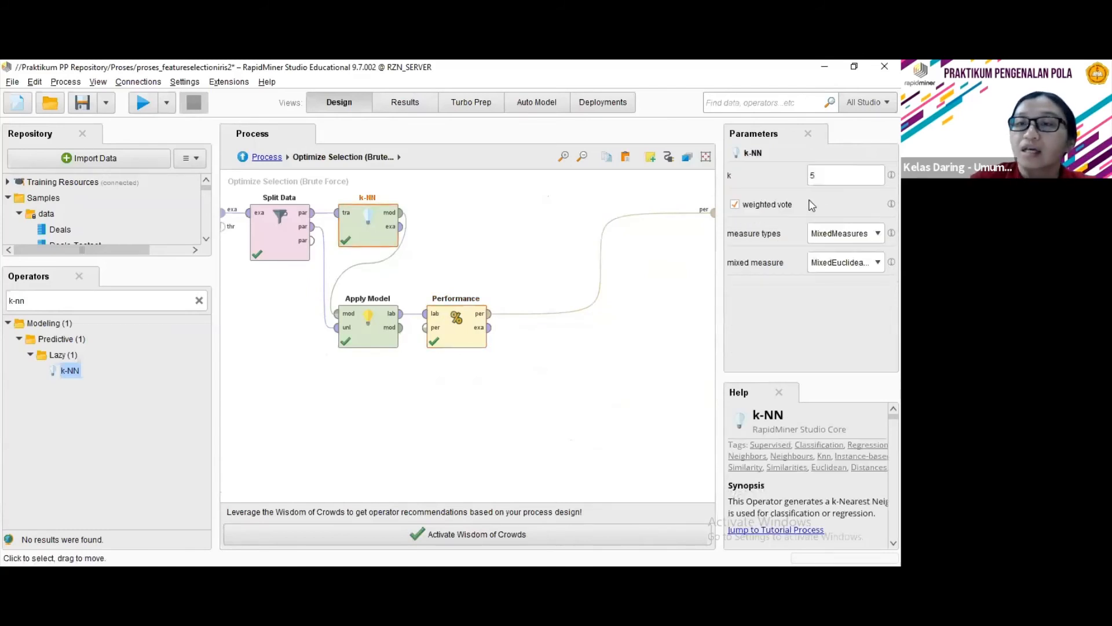
{"action": "left_click_drag", "start_coordinate": [828, 178], "coordinate": [792, 179]}
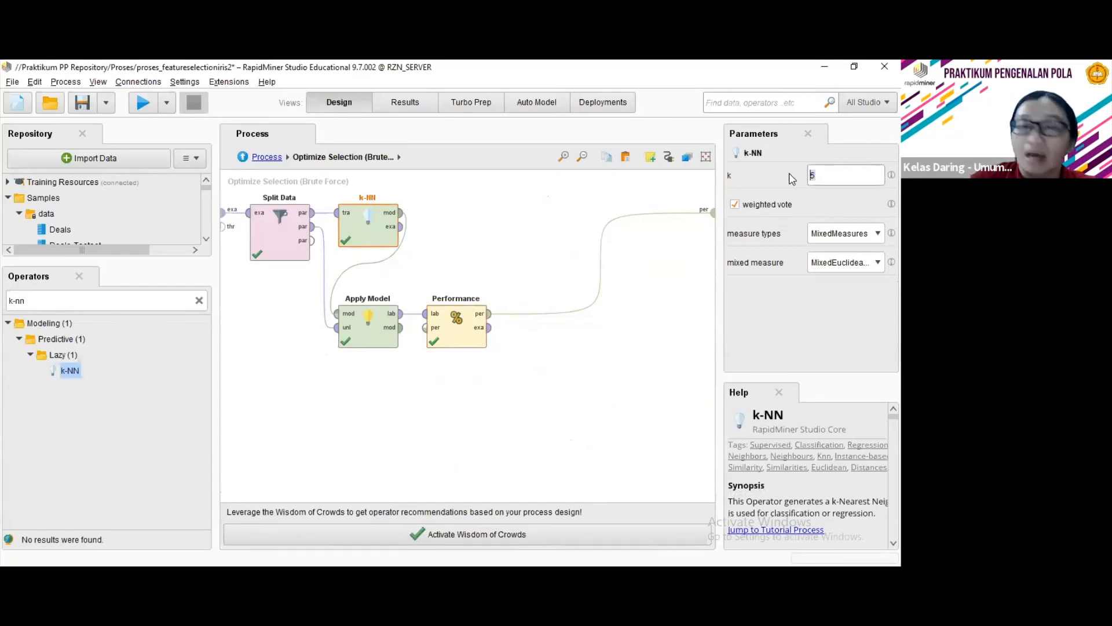
{"action": "type", "text": "3"}
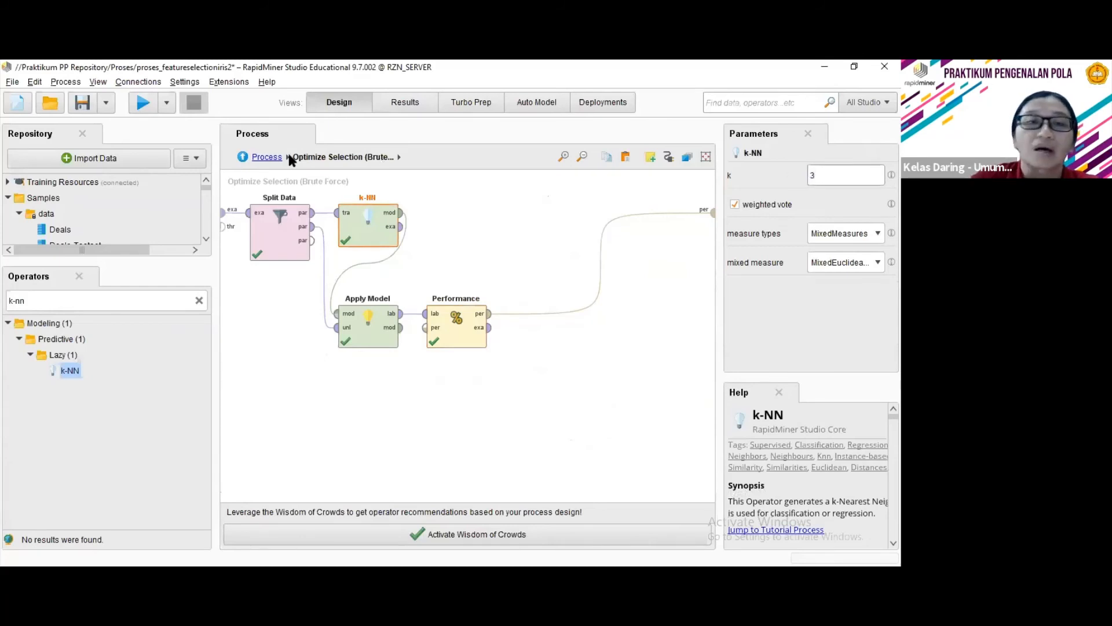
Run the process again with the new k value and check the performance and example set results.
{"action": "left_click", "coordinate": [137, 109]}
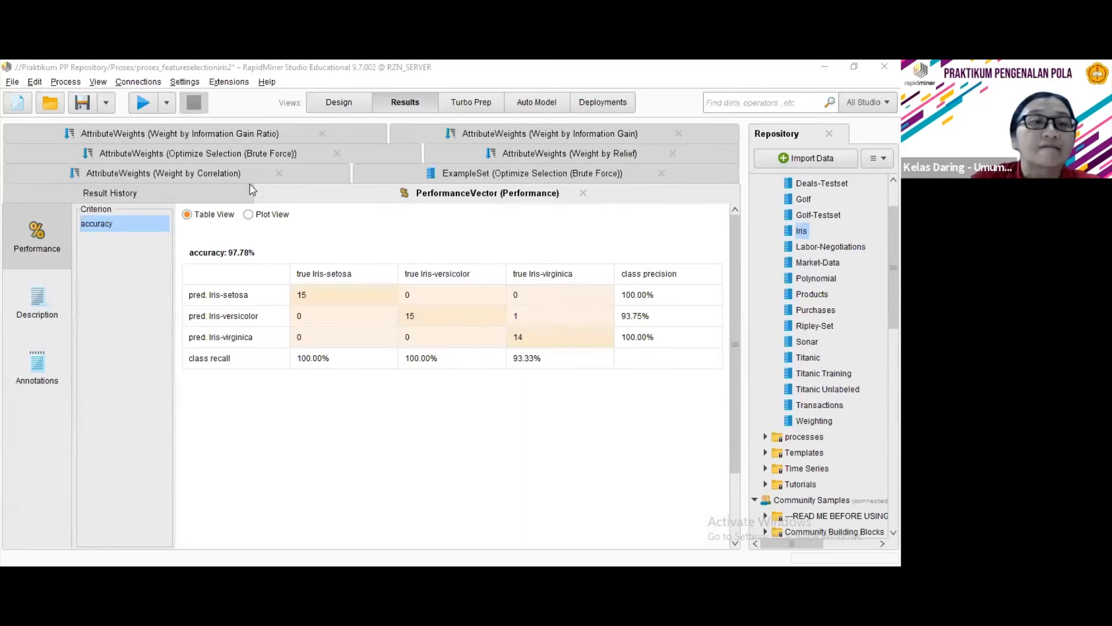
{"action": "left_click", "coordinate": [485, 176]}
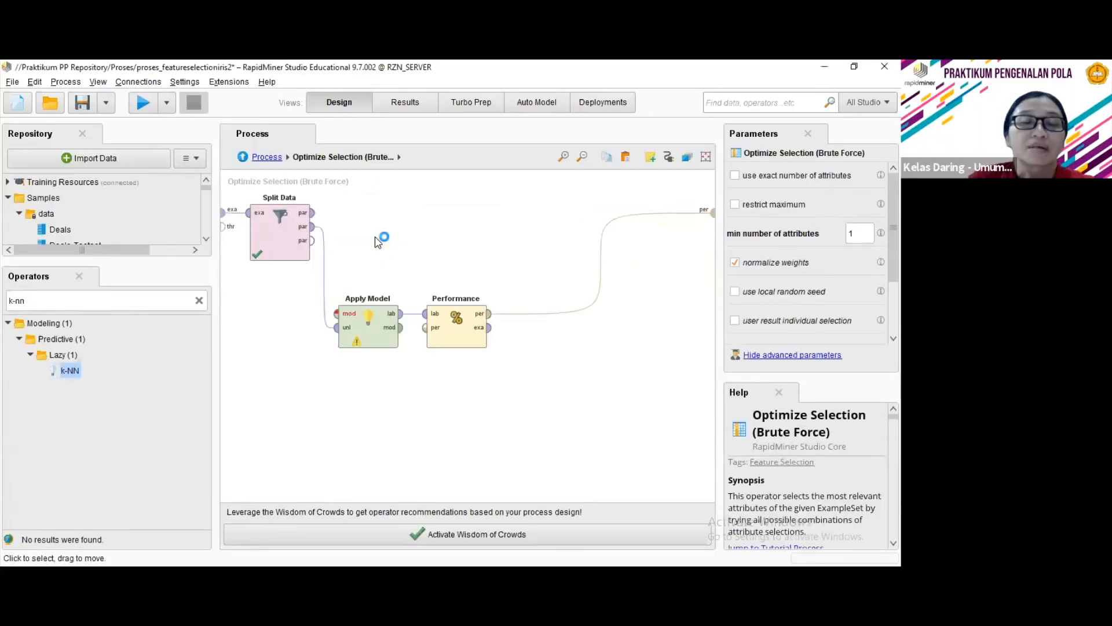
Add a Naive Bayes operator after Split Data in the Optimize Selection subprocess and connect its model output to Apply Model.
{"action": "left_click", "coordinate": [98, 302]}
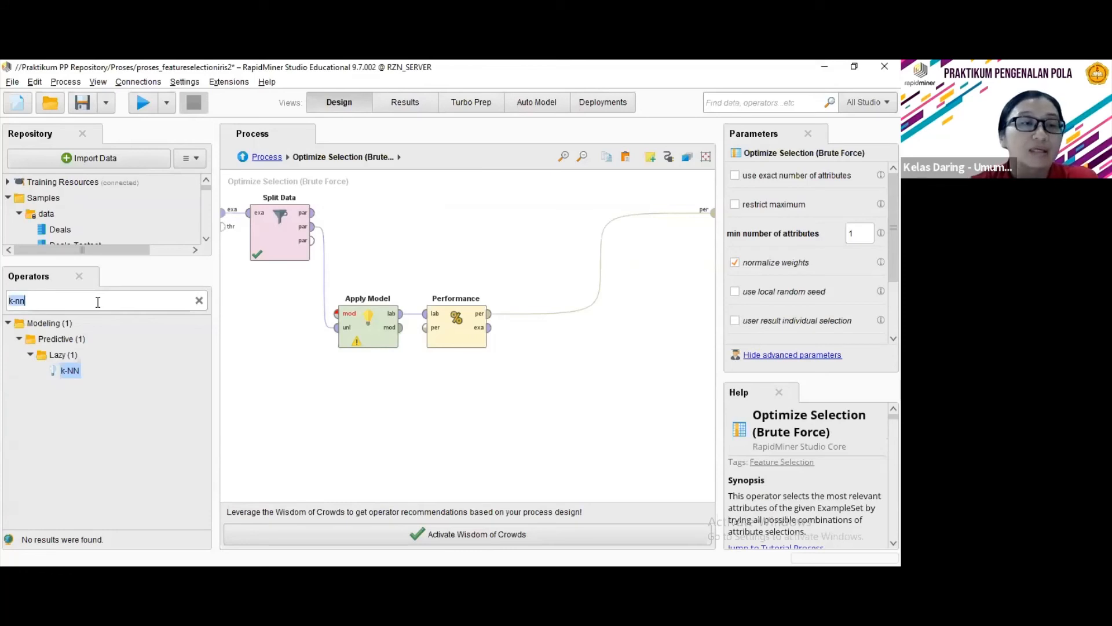
{"action": "type", "text": "naiv"}
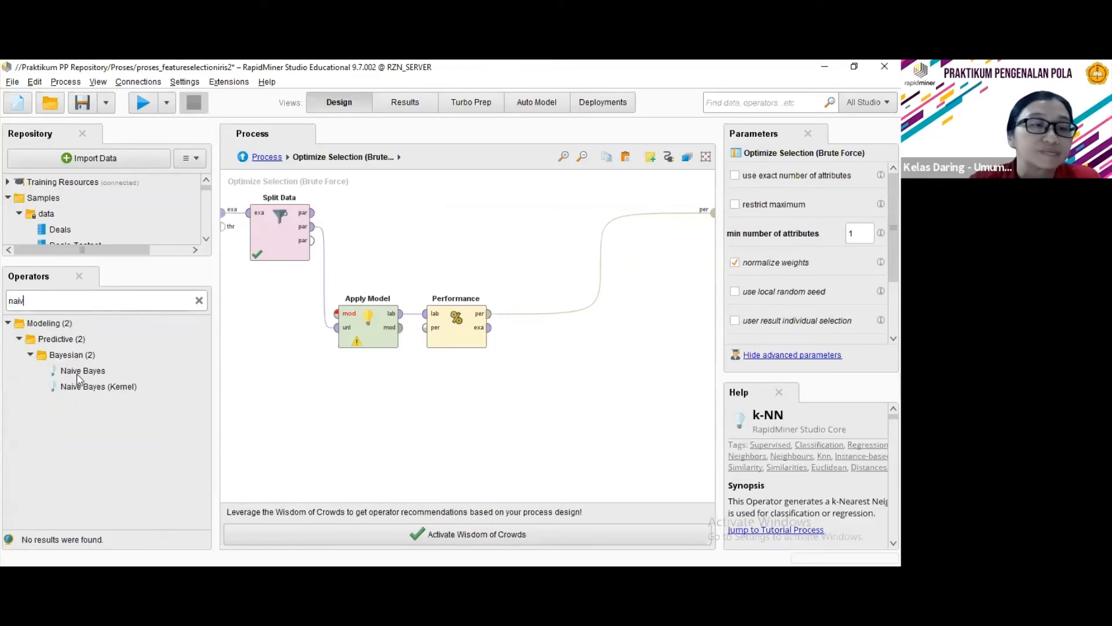
{"action": "type", "text": "e"}
{"action": "left_click_drag", "start_coordinate": [78, 374], "coordinate": [337, 219]}
{"action": "left_click", "coordinate": [400, 213]}
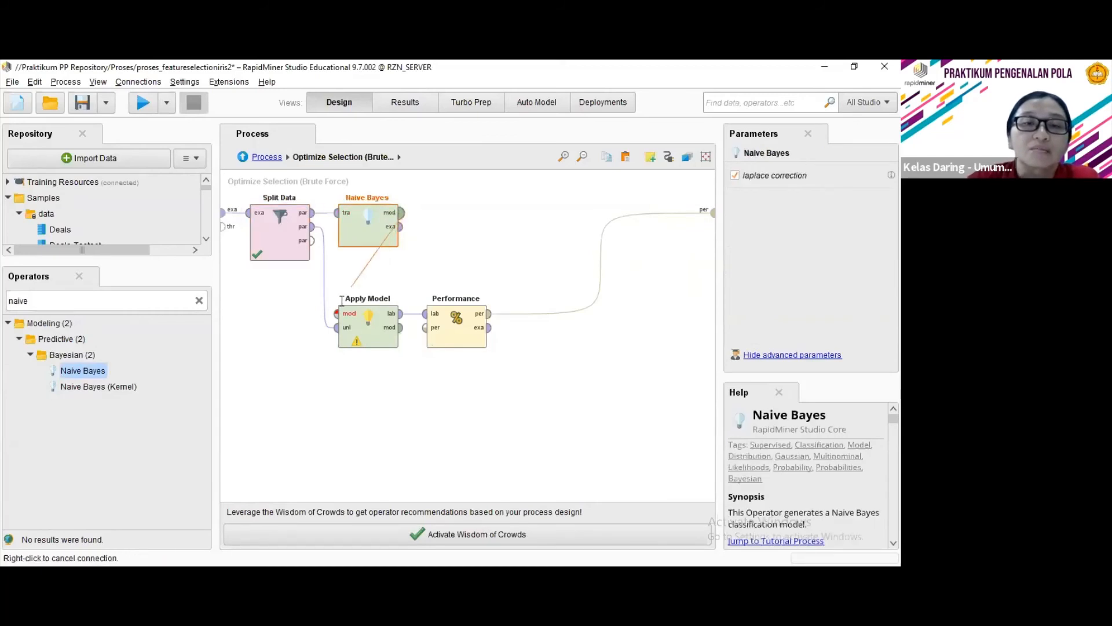
{"action": "left_click", "coordinate": [336, 314]}
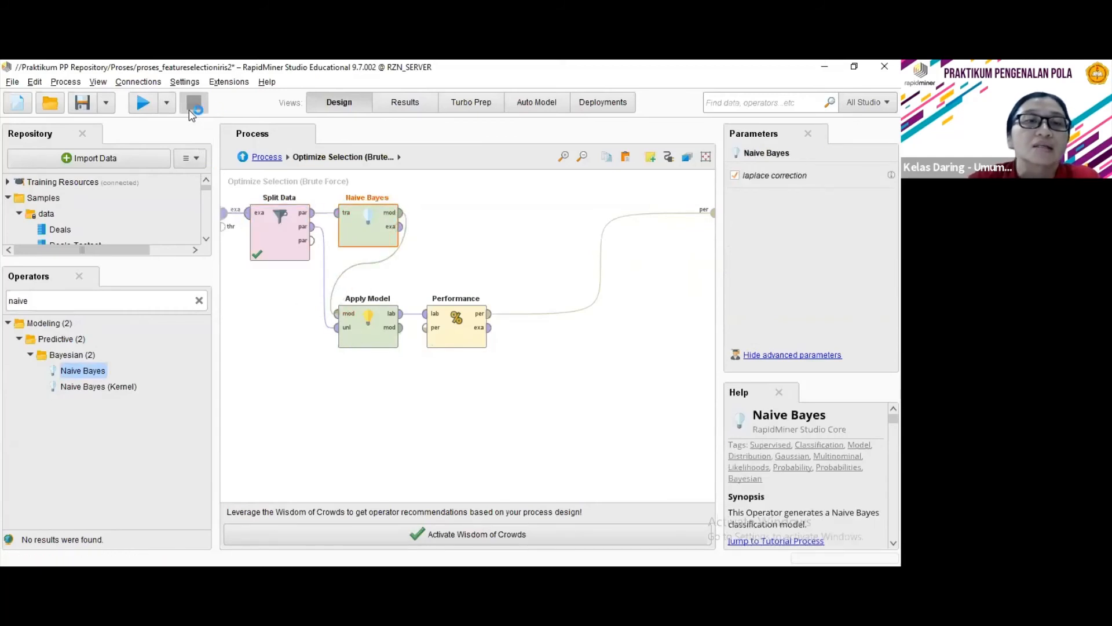
Run the process with Naive Bayes, check its performance vector, and return to the process design.
{"action": "left_click", "coordinate": [141, 107]}
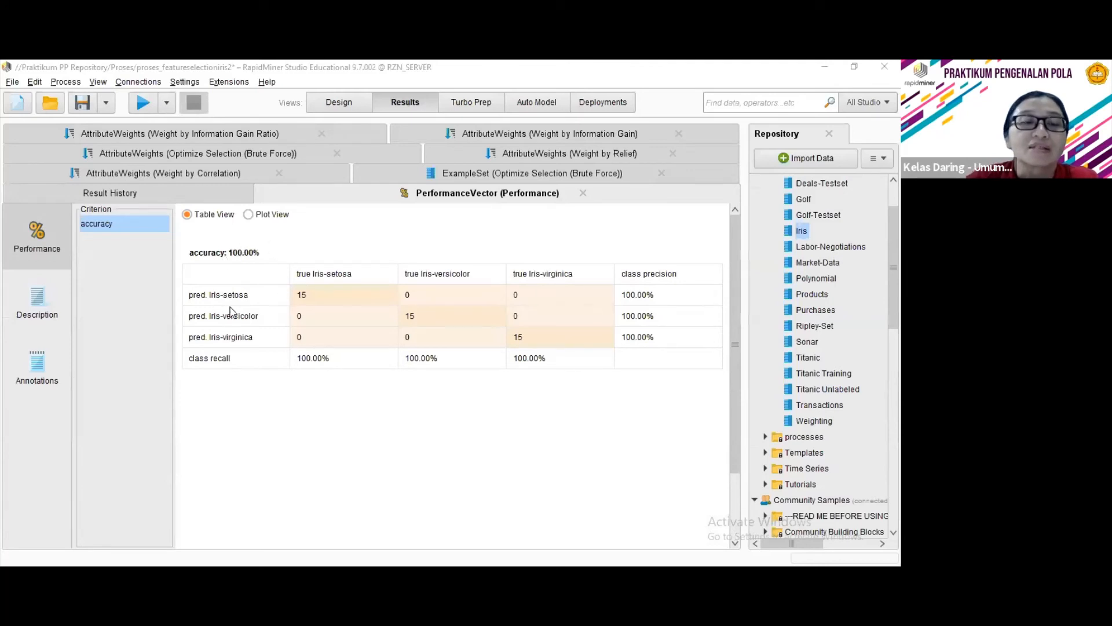
{"action": "left_click", "coordinate": [319, 304]}
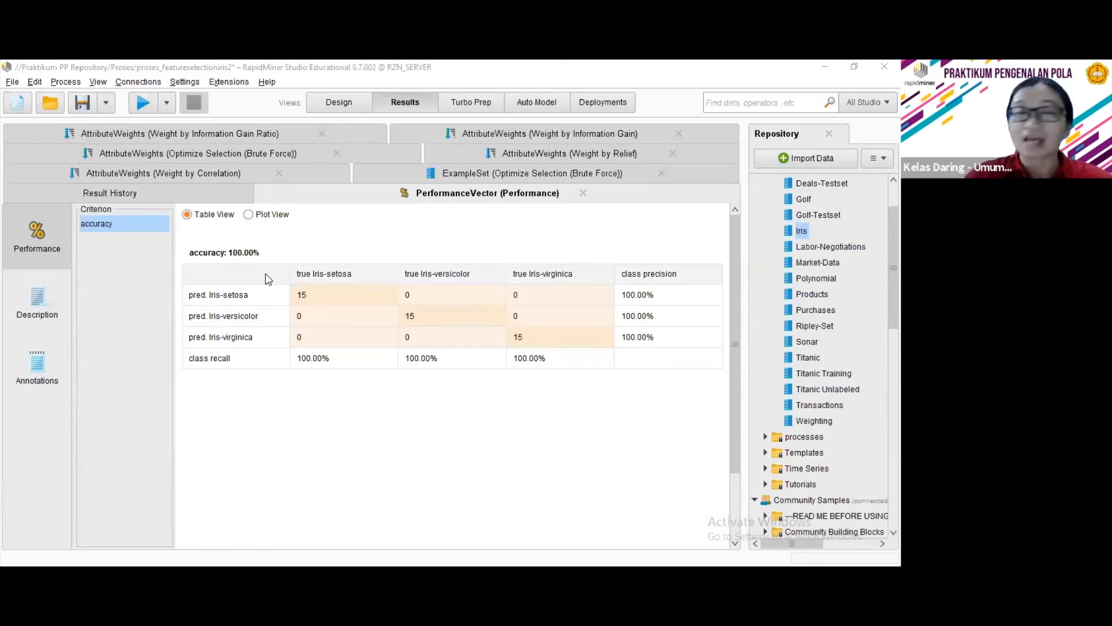
{"action": "left_click", "coordinate": [339, 102]}
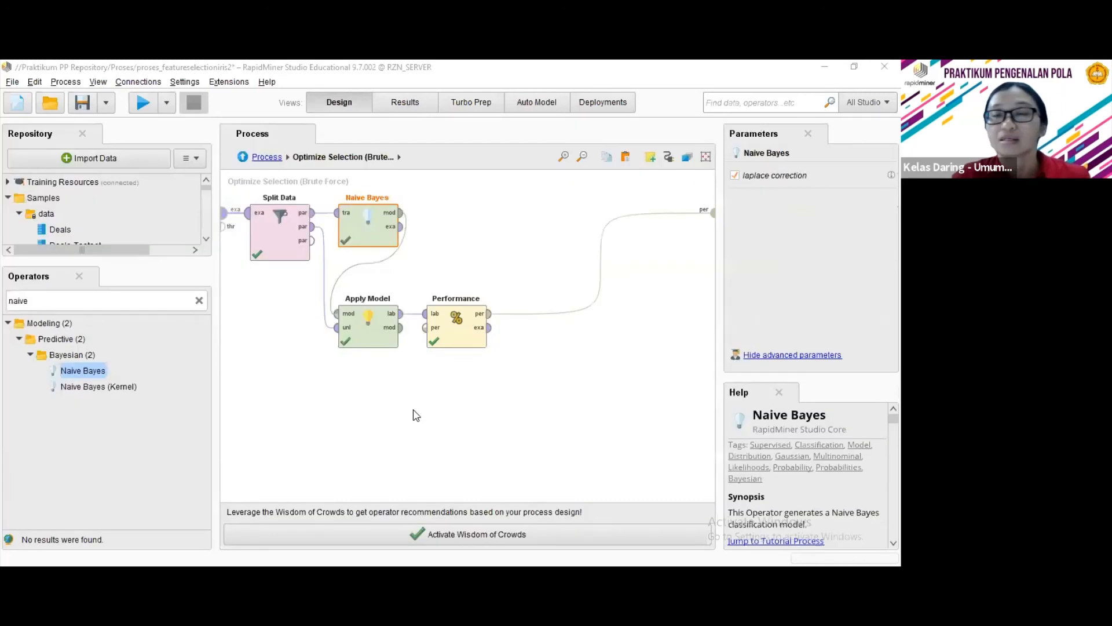
Review the partition ratios of the Split Data operator and close the list.
{"action": "left_click", "coordinate": [271, 295]}
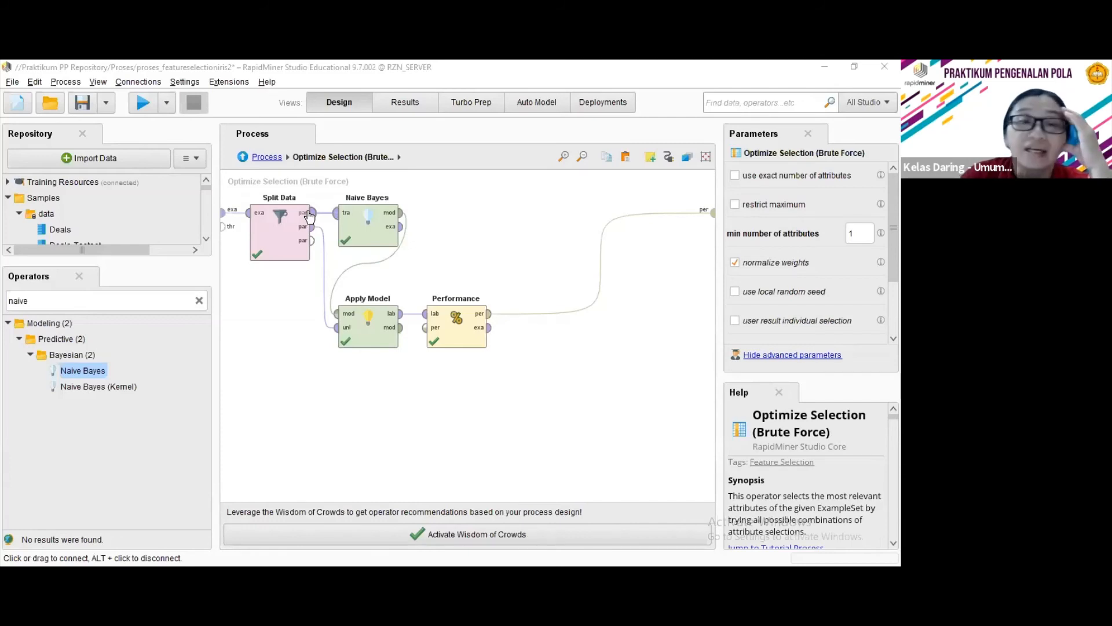
{"action": "left_click", "coordinate": [285, 243]}
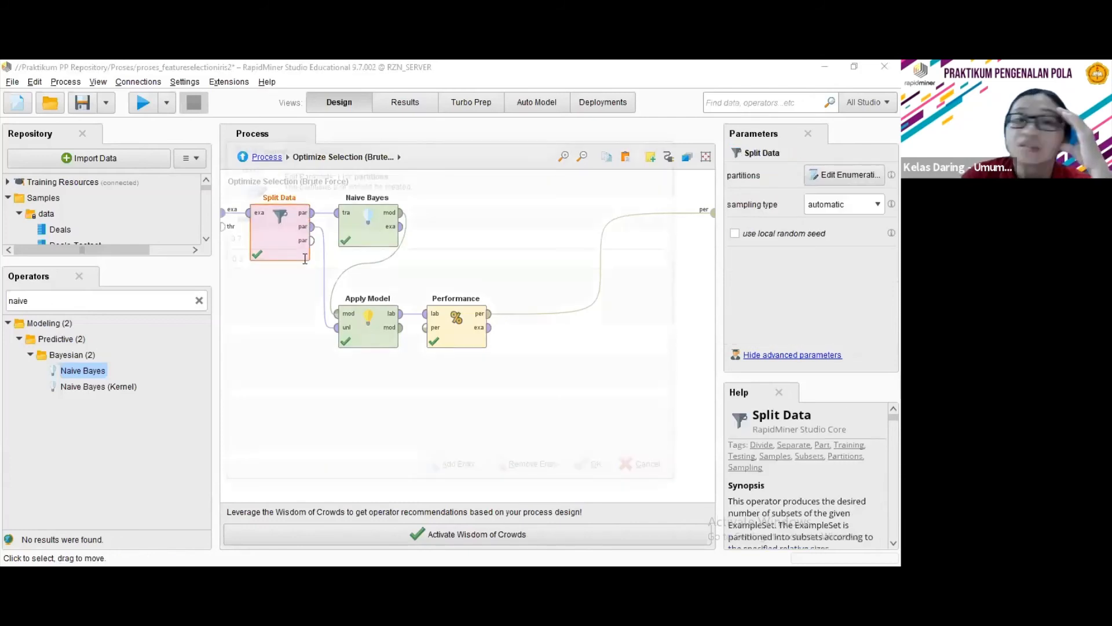
{"action": "double_click", "coordinate": [261, 242]}
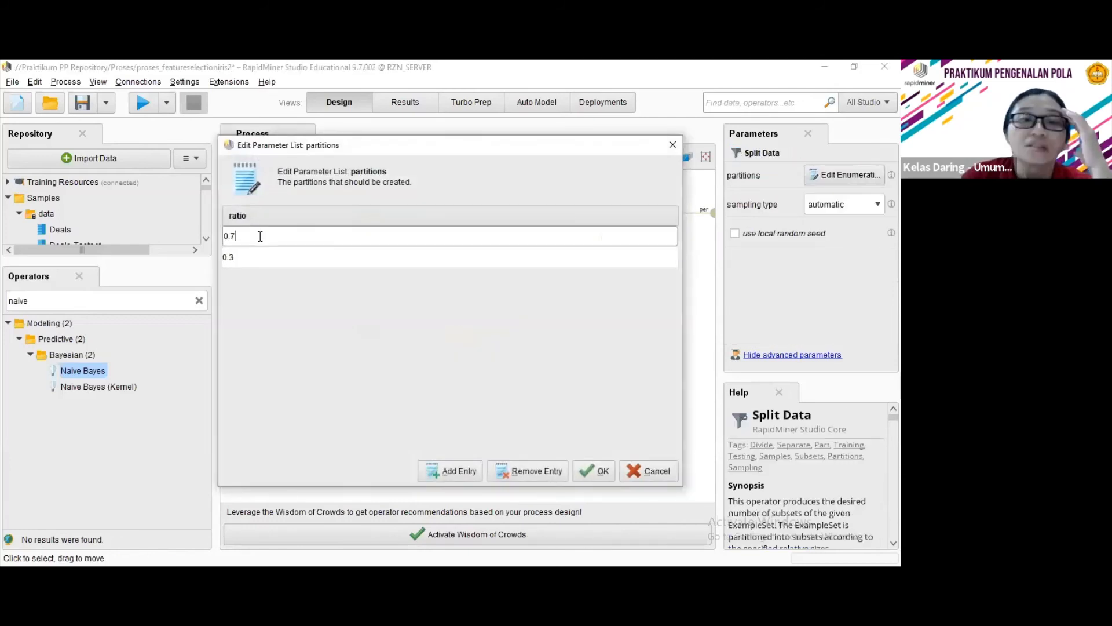
{"action": "double_click", "coordinate": [259, 237]}
{"action": "left_click", "coordinate": [258, 249]}
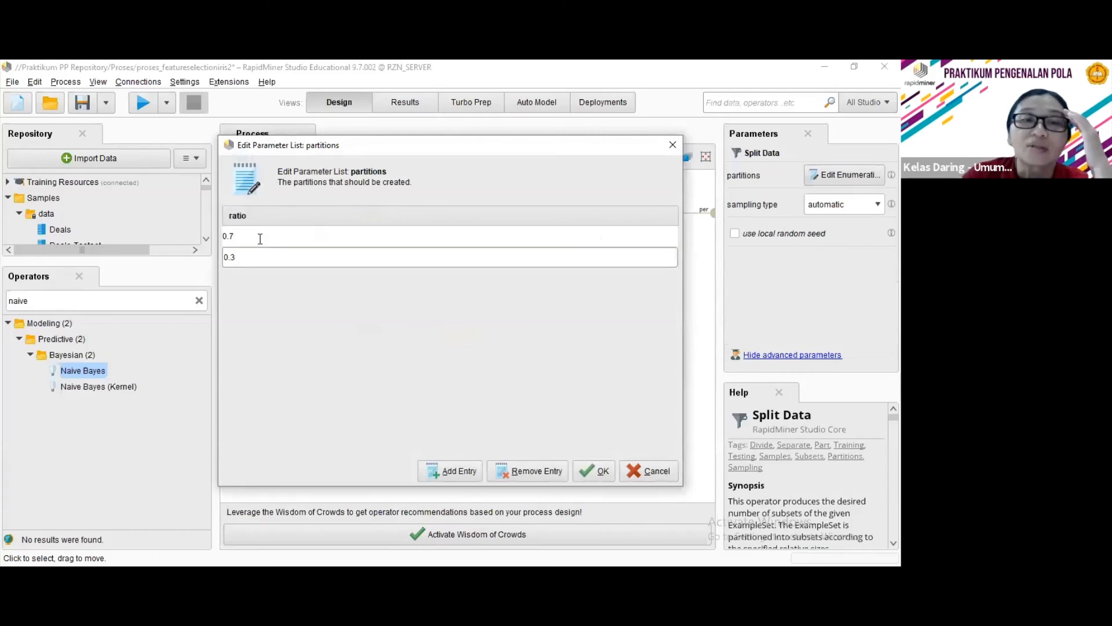
{"action": "left_click", "coordinate": [260, 237]}
{"action": "left_click", "coordinate": [591, 468]}
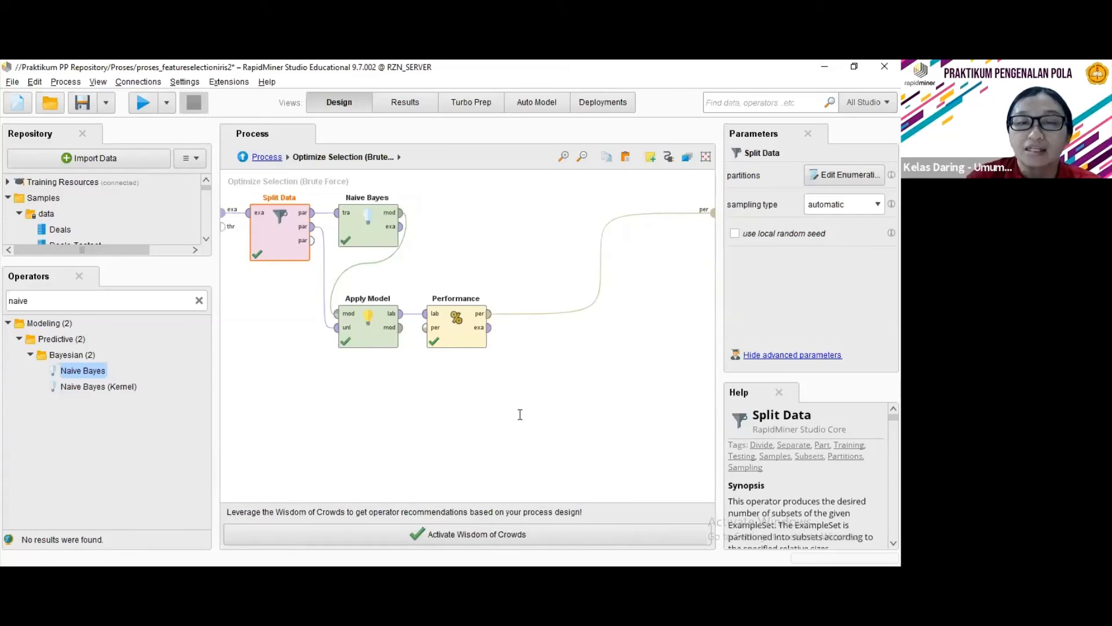
Return to the main process and review the performance vector, example set and attribute weights produced by Optimize Selection (Brute Force).
{"action": "double_click", "coordinate": [493, 392]}
{"action": "double_click", "coordinate": [501, 467]}
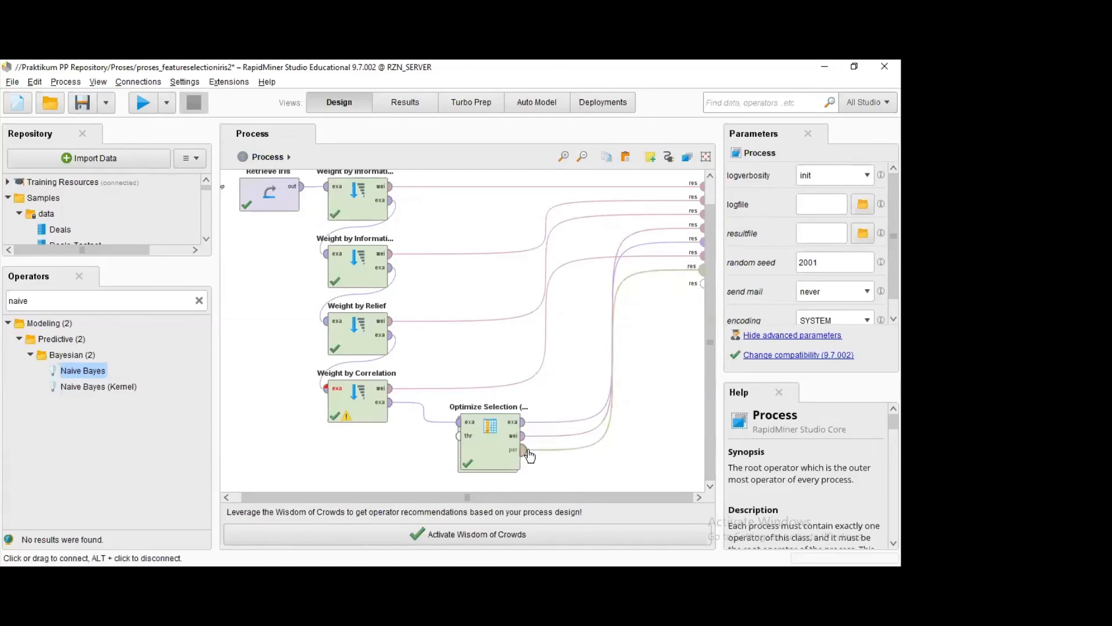
{"action": "left_click", "coordinate": [391, 106]}
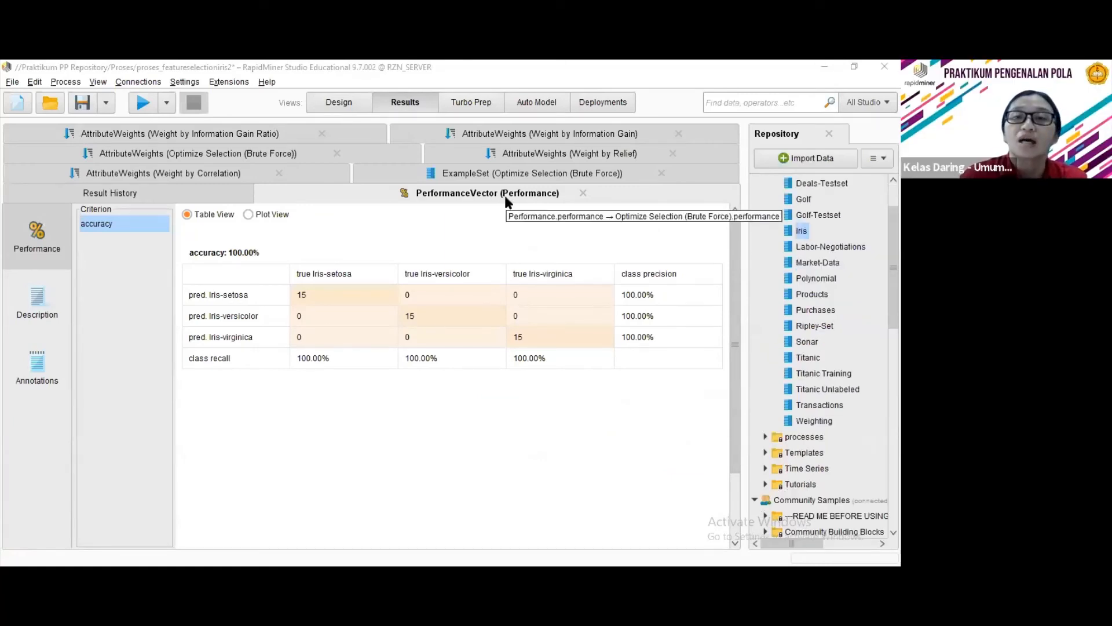
{"action": "left_click", "coordinate": [547, 178]}
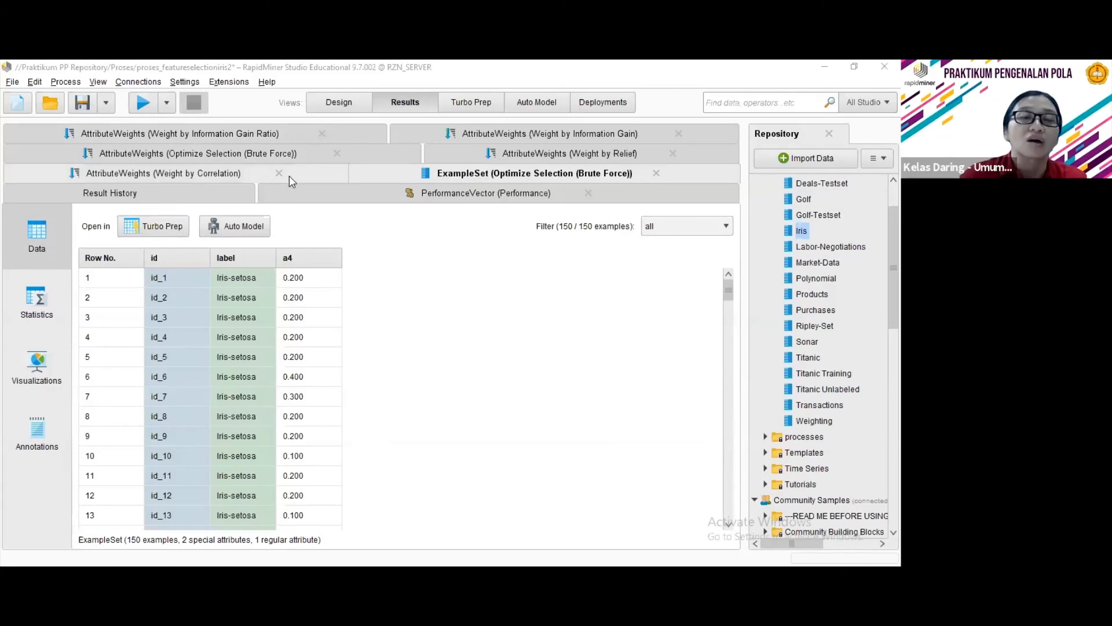
{"action": "left_click", "coordinate": [227, 155]}
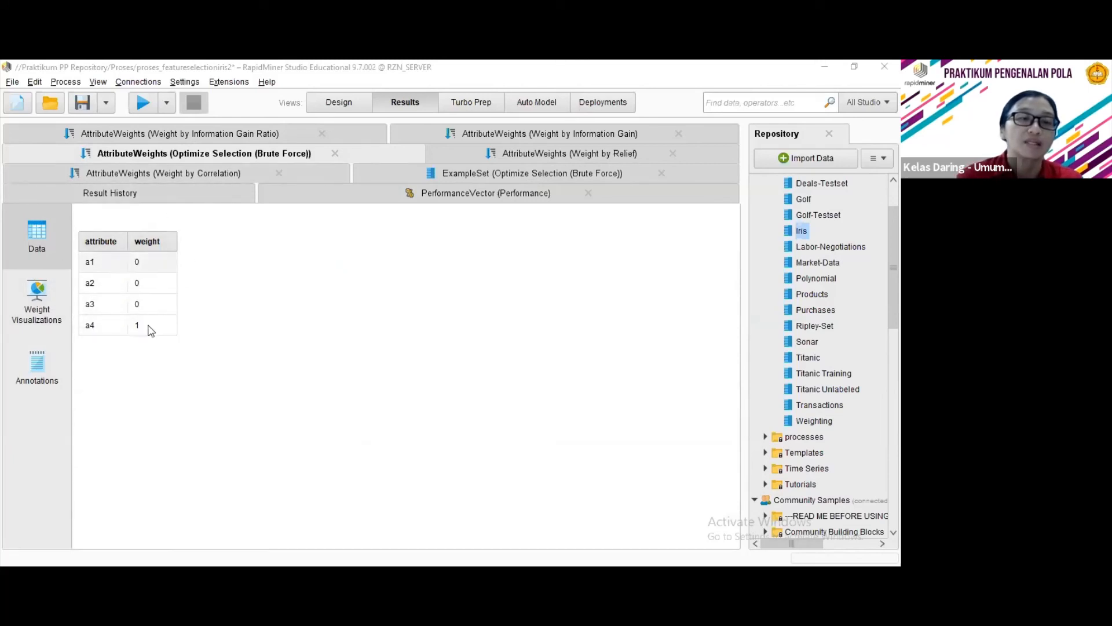
{"action": "left_click", "coordinate": [465, 179]}
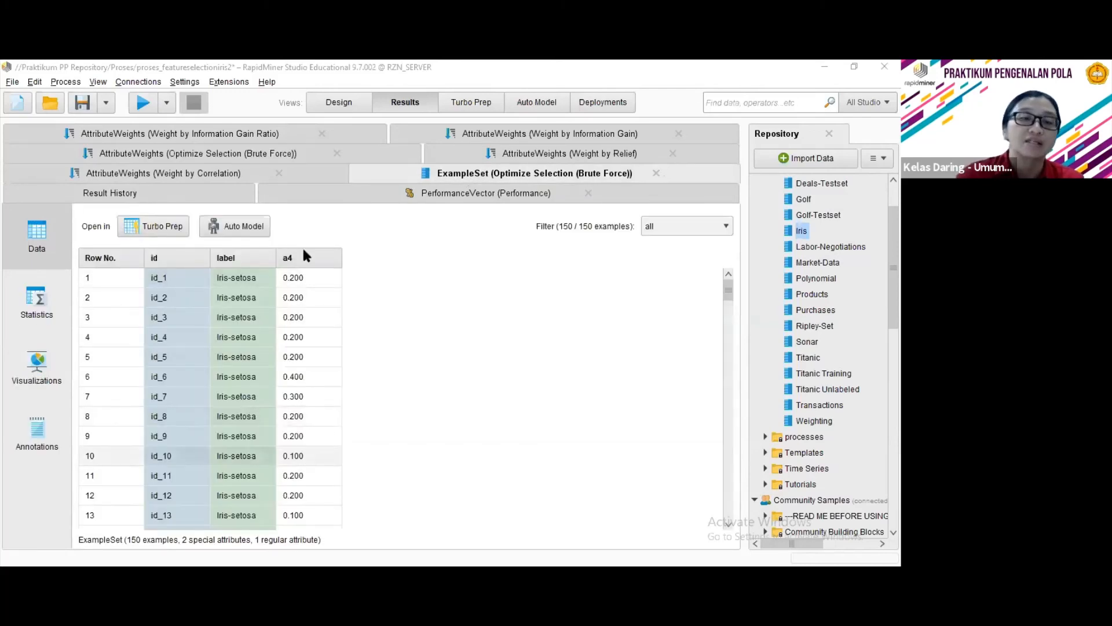
{"action": "left_click", "coordinate": [463, 198]}
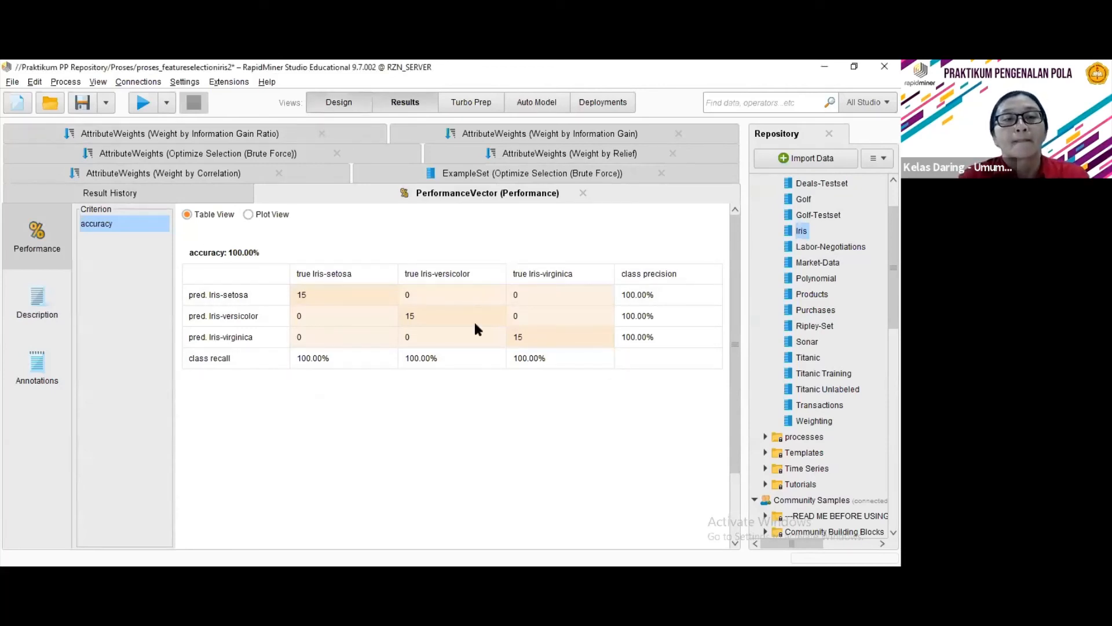
In the Optimize Selection subprocess, set the Split Data partition ratios to 0.6 and 0.4 and run the process.
{"action": "key", "text": "F8"}
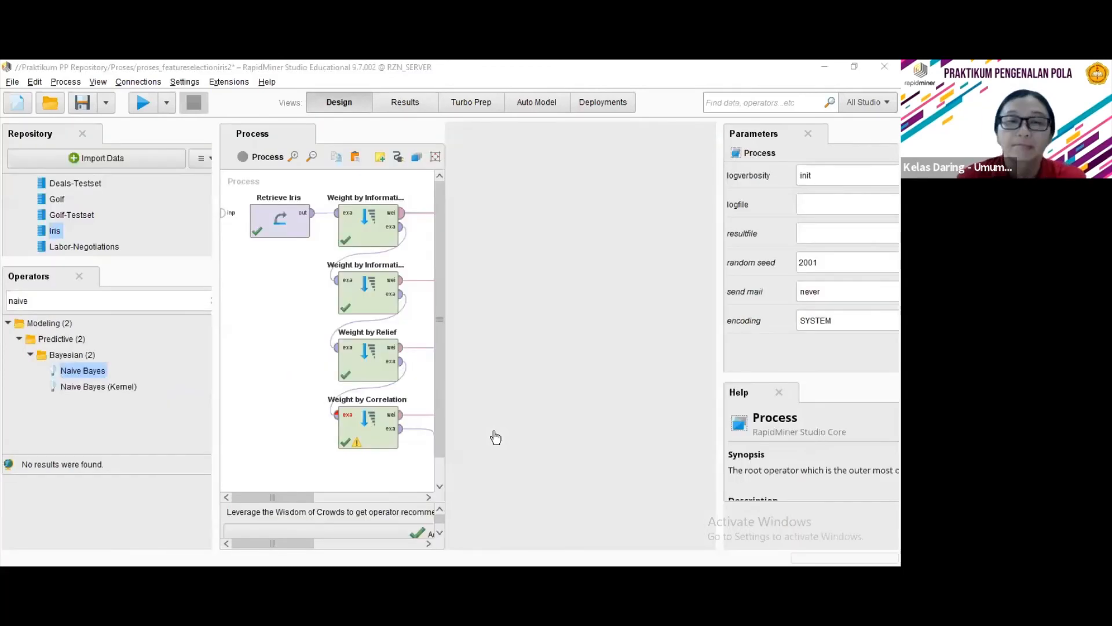
{"action": "double_click", "coordinate": [495, 437]}
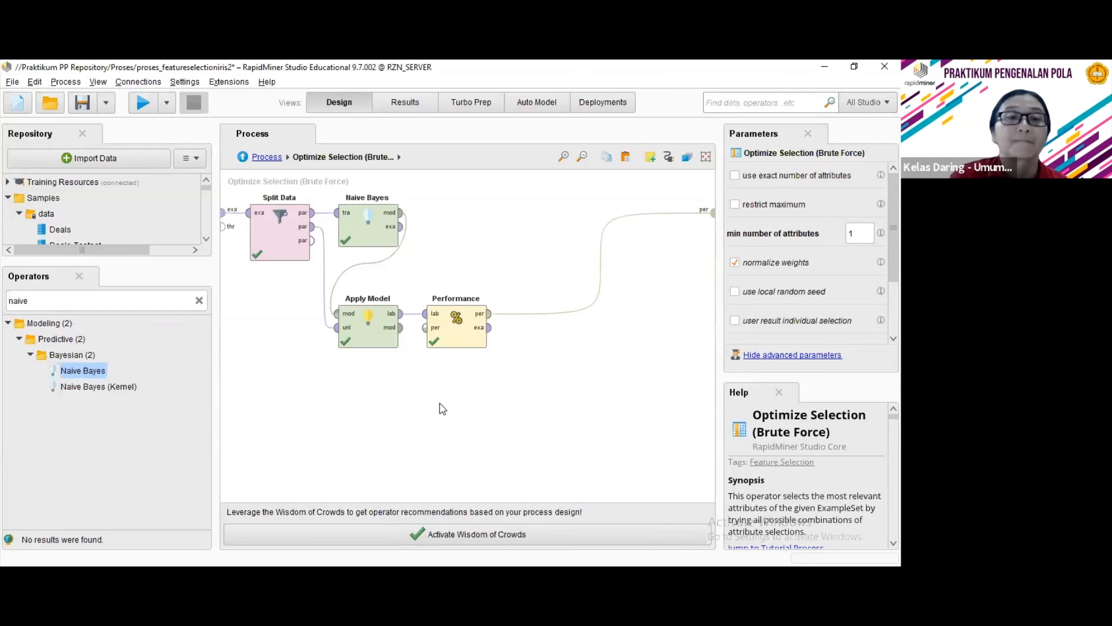
{"action": "left_click", "coordinate": [285, 246]}
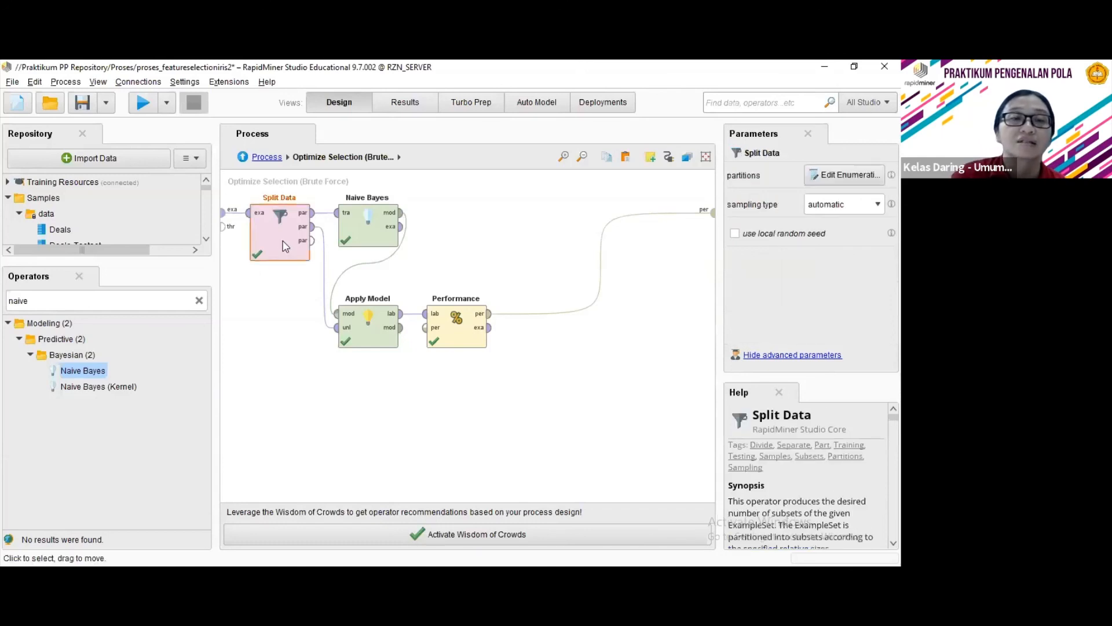
{"action": "double_click", "coordinate": [281, 240]}
{"action": "left_click", "coordinate": [280, 234]}
{"action": "key", "text": "BackSpace"}
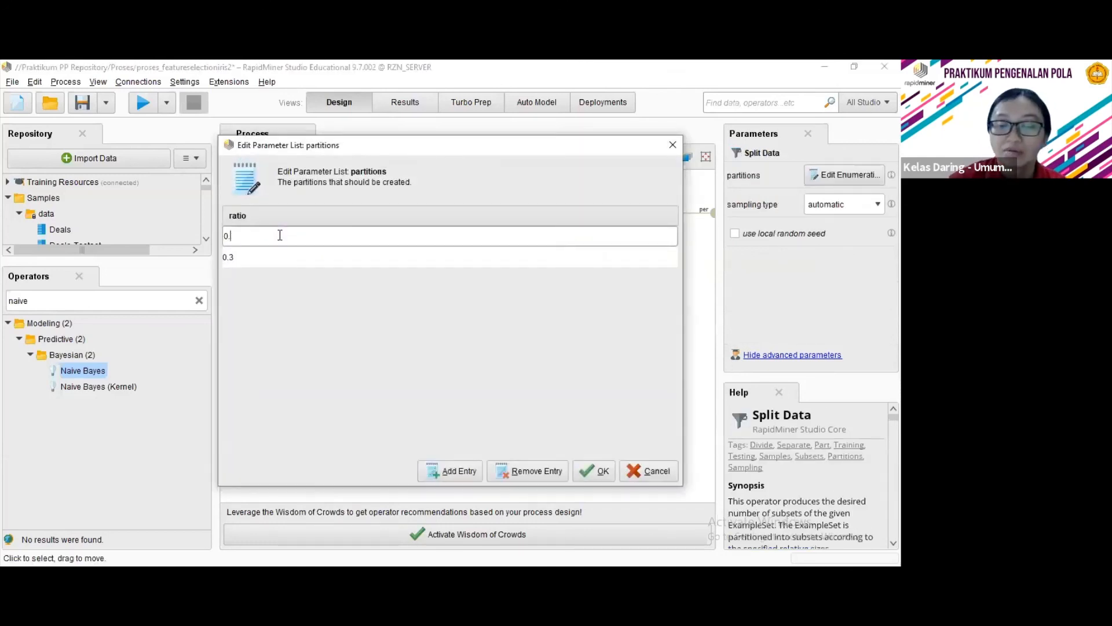
{"action": "type", "text": "6"}
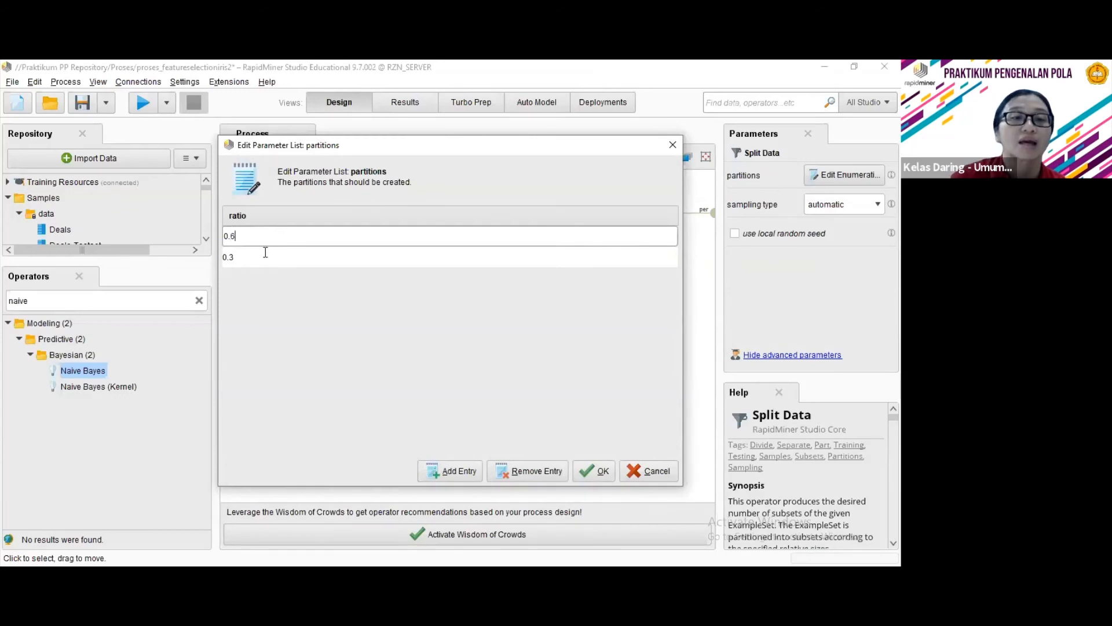
{"action": "left_click", "coordinate": [266, 253]}
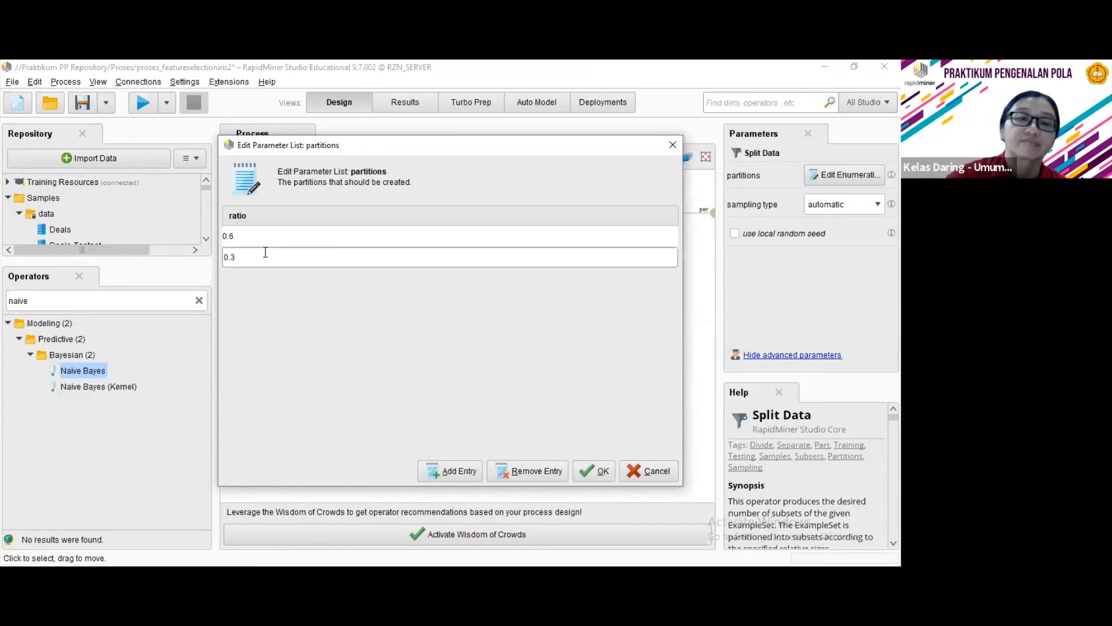
{"action": "key", "text": "BackSpace"}
{"action": "type", "text": "4"}
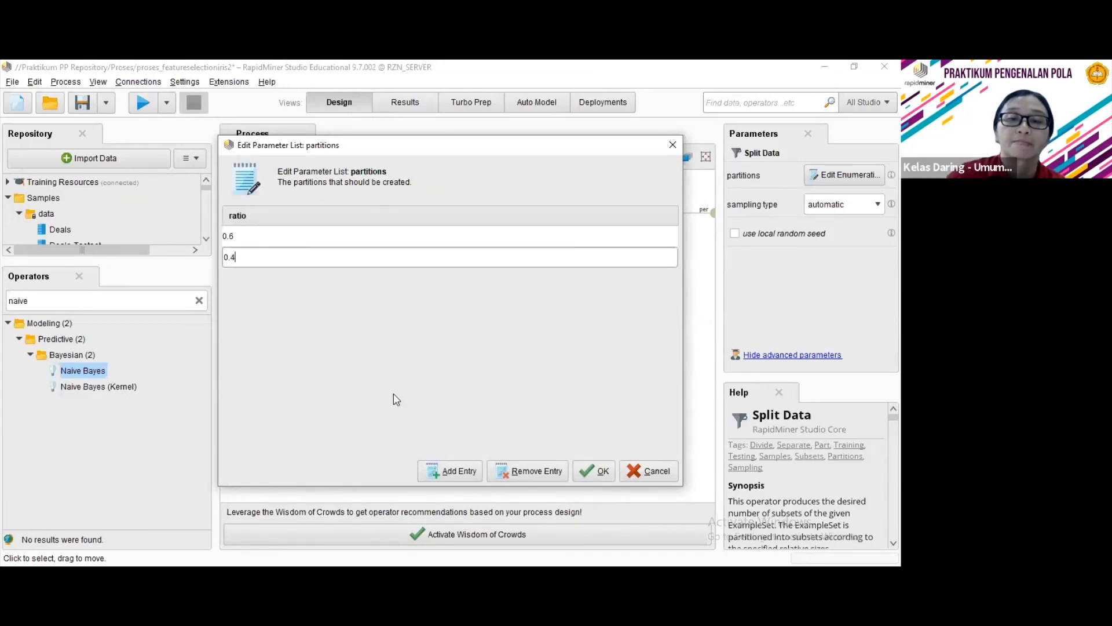
{"action": "left_click", "coordinate": [603, 474]}
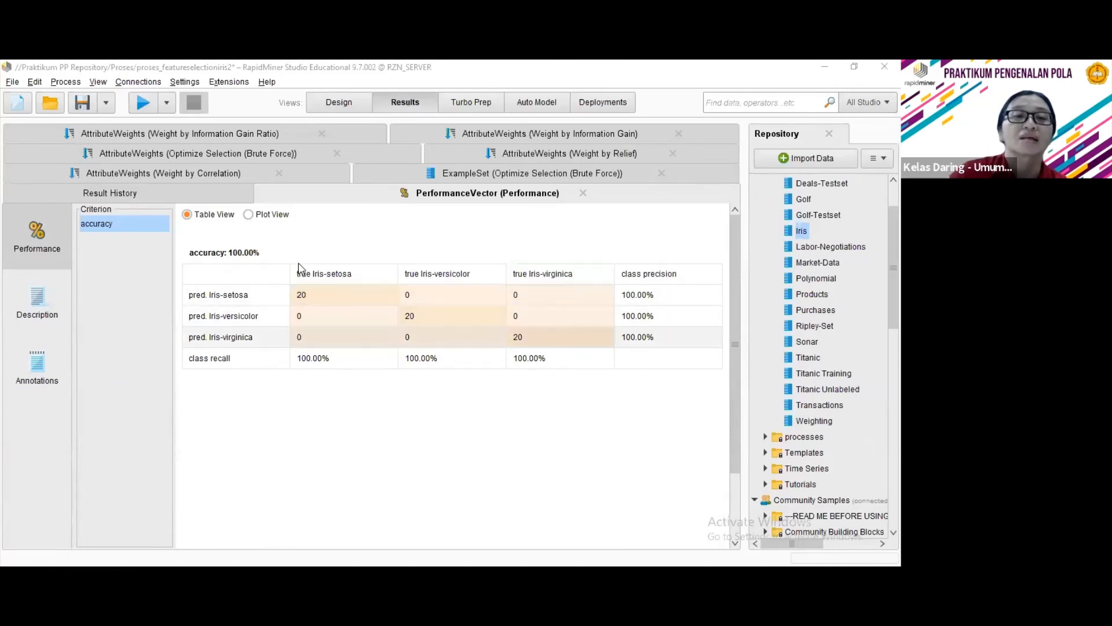
Check the Weight by Correlation results, the performance vector and the example set for the 0.6/0.4 split.
{"action": "left_click", "coordinate": [172, 176]}
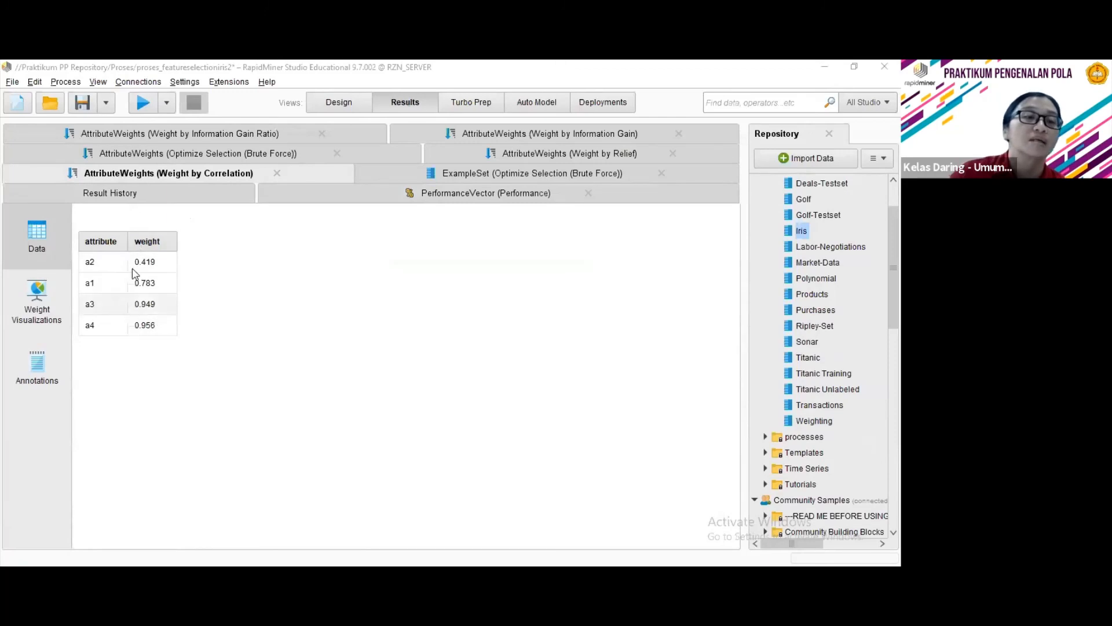
{"action": "left_click", "coordinate": [478, 195]}
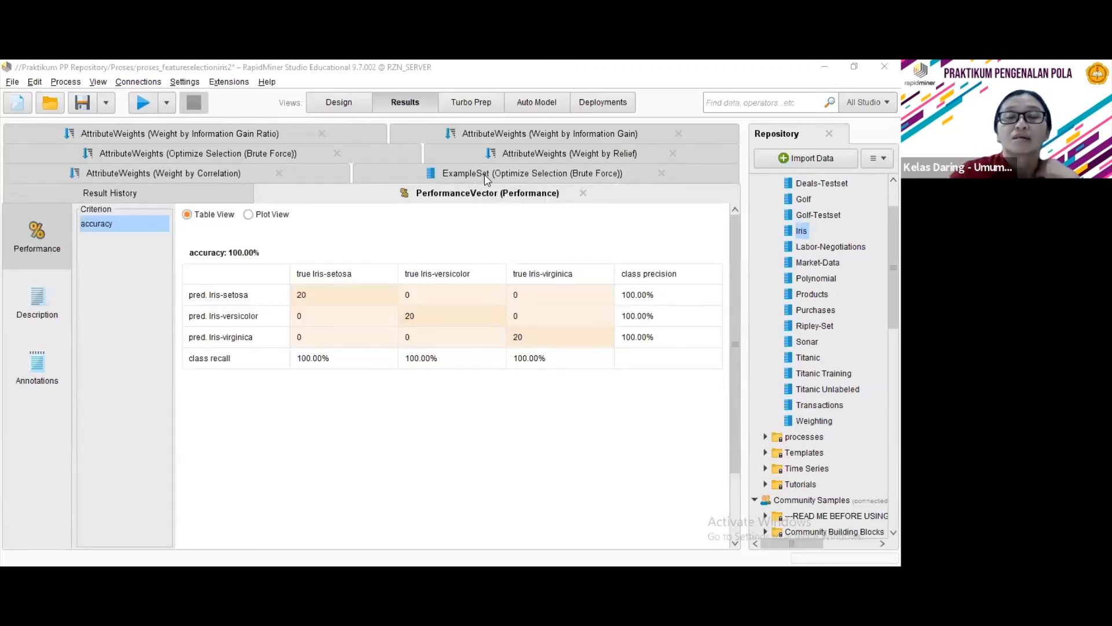
{"action": "left_click", "coordinate": [487, 177]}
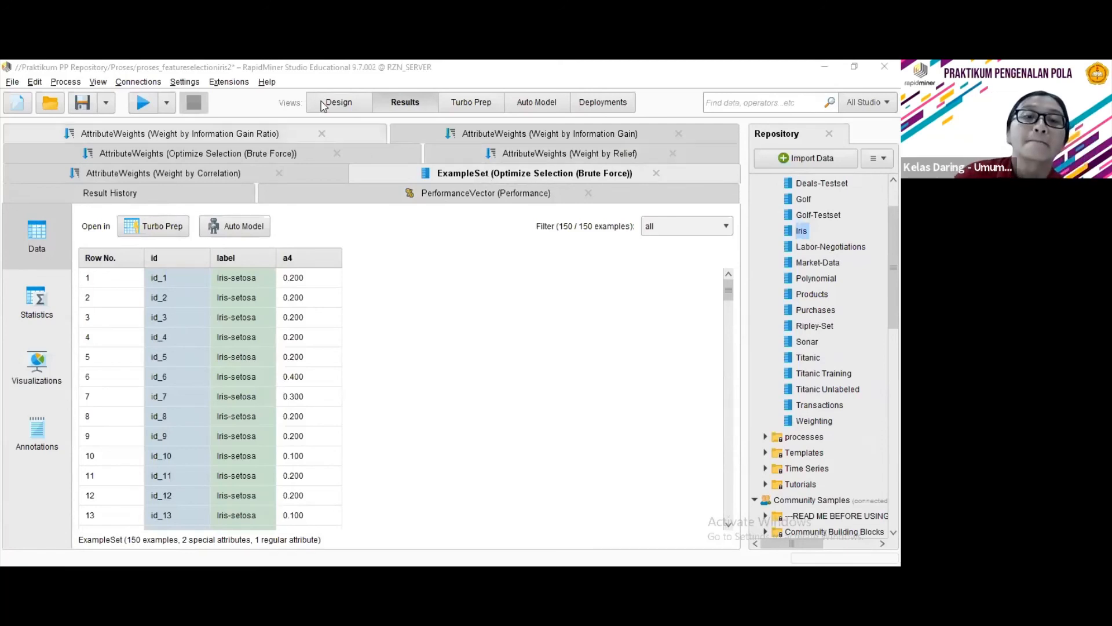
Return to the process design and set the Split Data partition ratios to 0.9 and 0.1.
{"action": "key", "text": "F8"}
{"action": "double_click", "coordinate": [285, 235]}
{"action": "left_click", "coordinate": [285, 235]}
{"action": "key", "text": "BackSpace"}
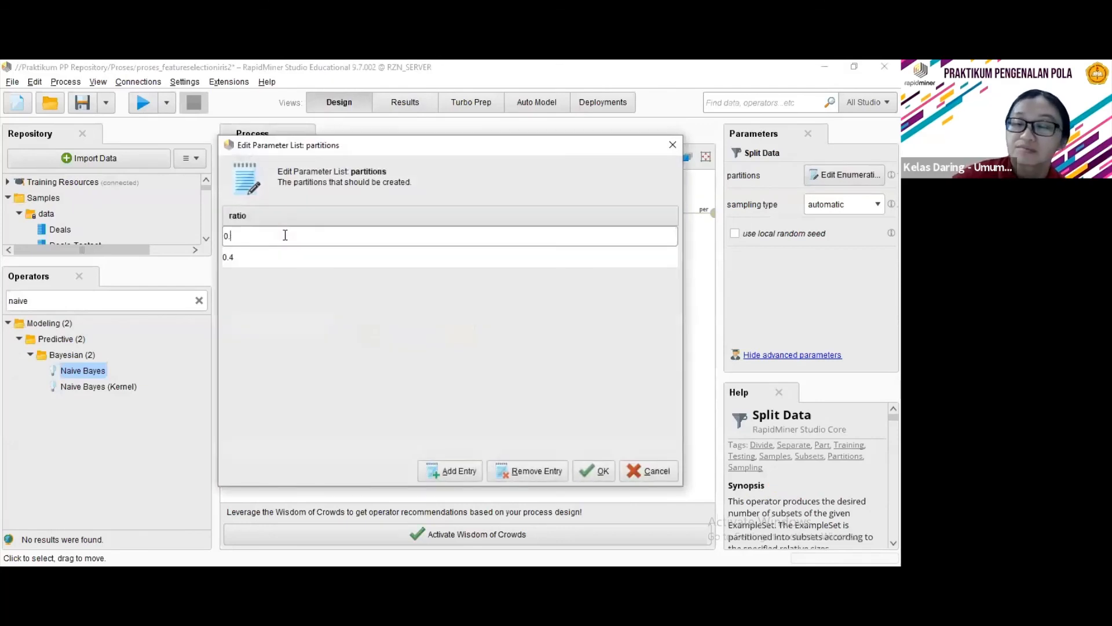
{"action": "type", "text": "9"}
{"action": "double_click", "coordinate": [284, 251]}
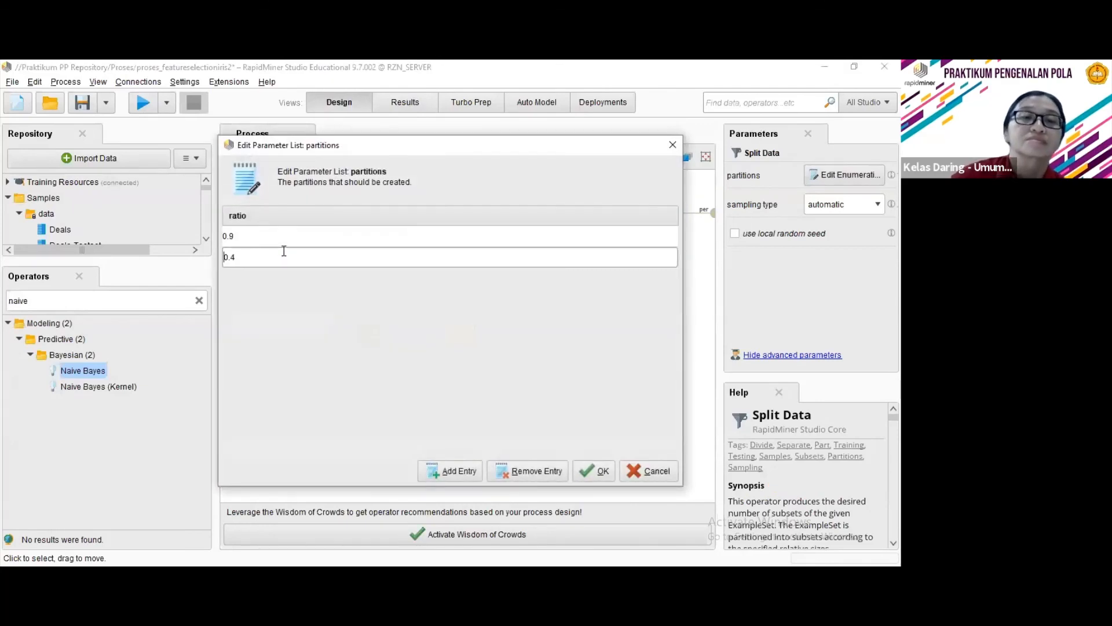
{"action": "key", "text": "BackSpace"}
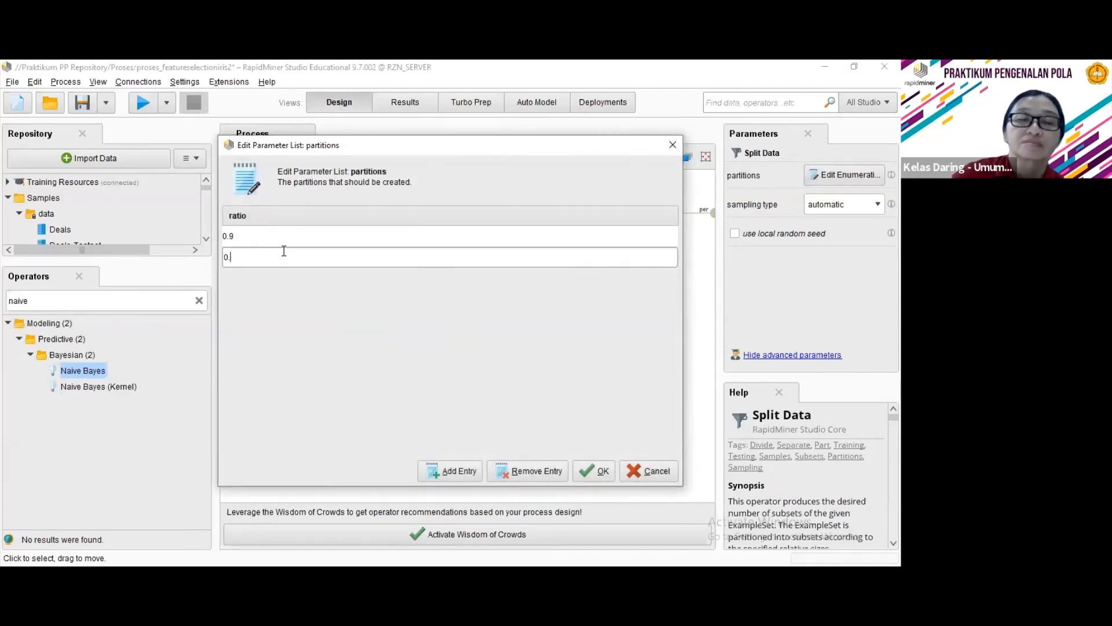
{"action": "type", "text": "1"}
{"action": "left_click", "coordinate": [589, 476]}
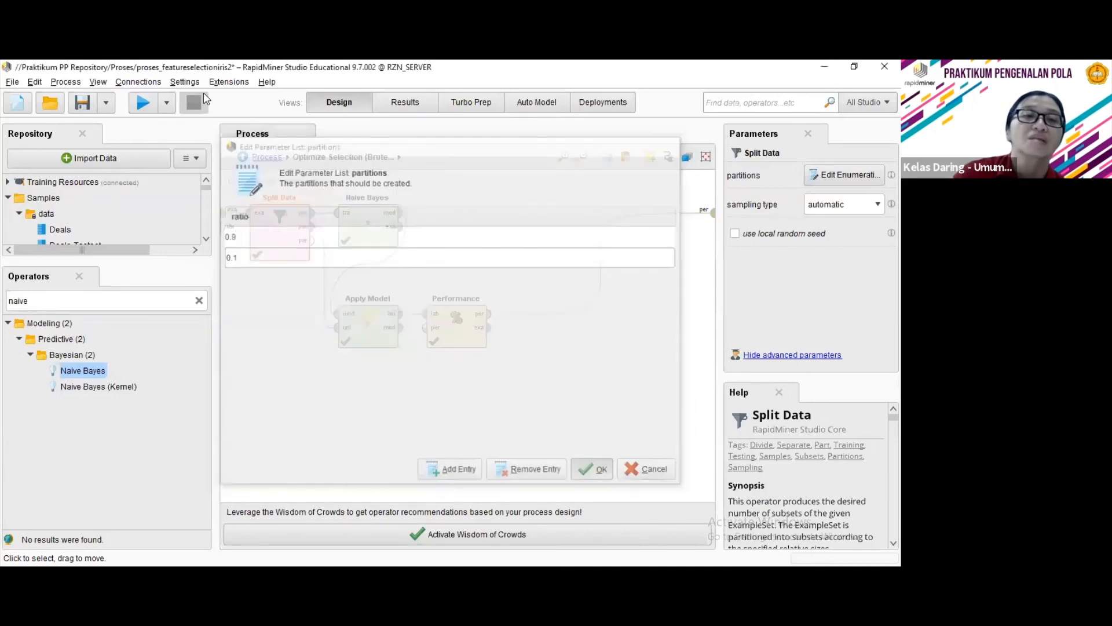
Run the process with the 0.9/0.1 split and check the performance vector and the selected example set.
{"action": "left_click", "coordinate": [143, 102]}
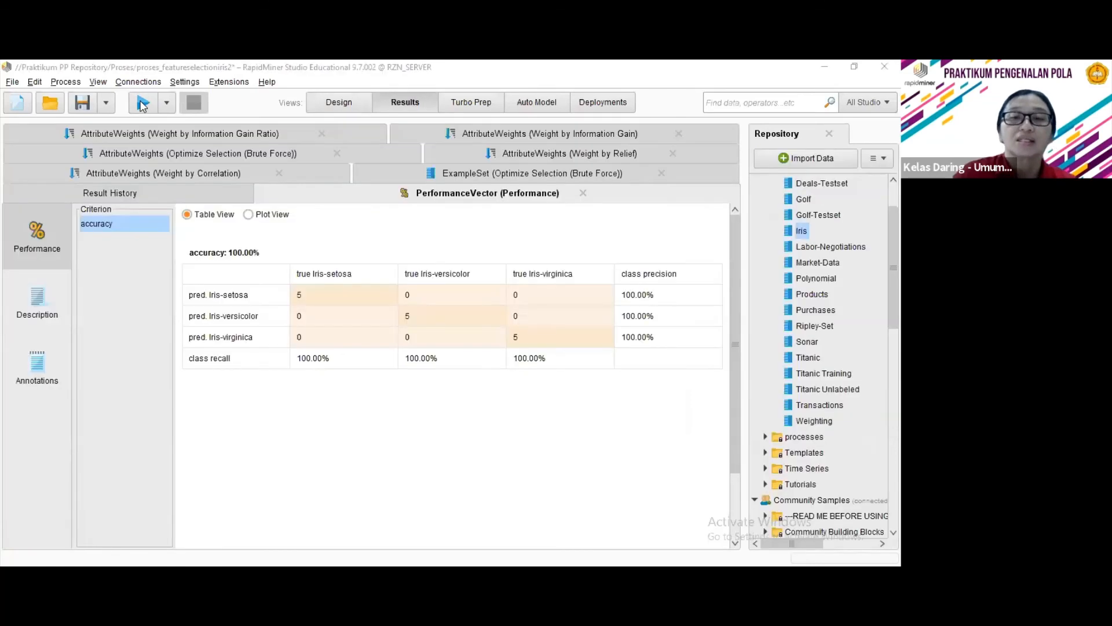
{"action": "left_click", "coordinate": [517, 176]}
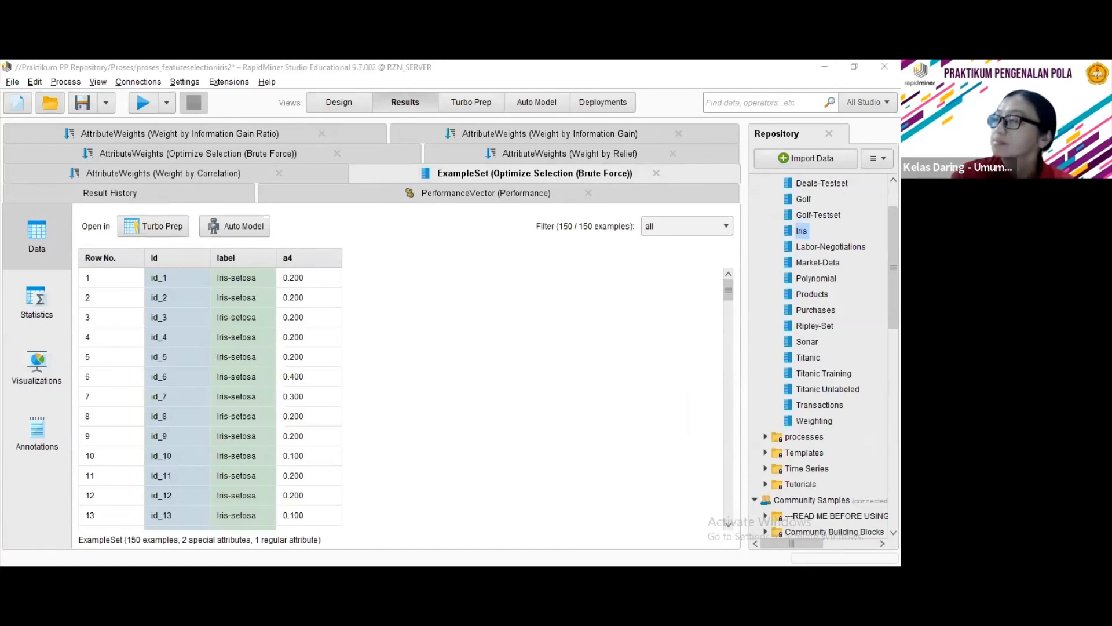
Return to the process design and copy all operators inside the Optimize Selection (Brute Force) subprocess.
{"action": "key", "text": "F8"}
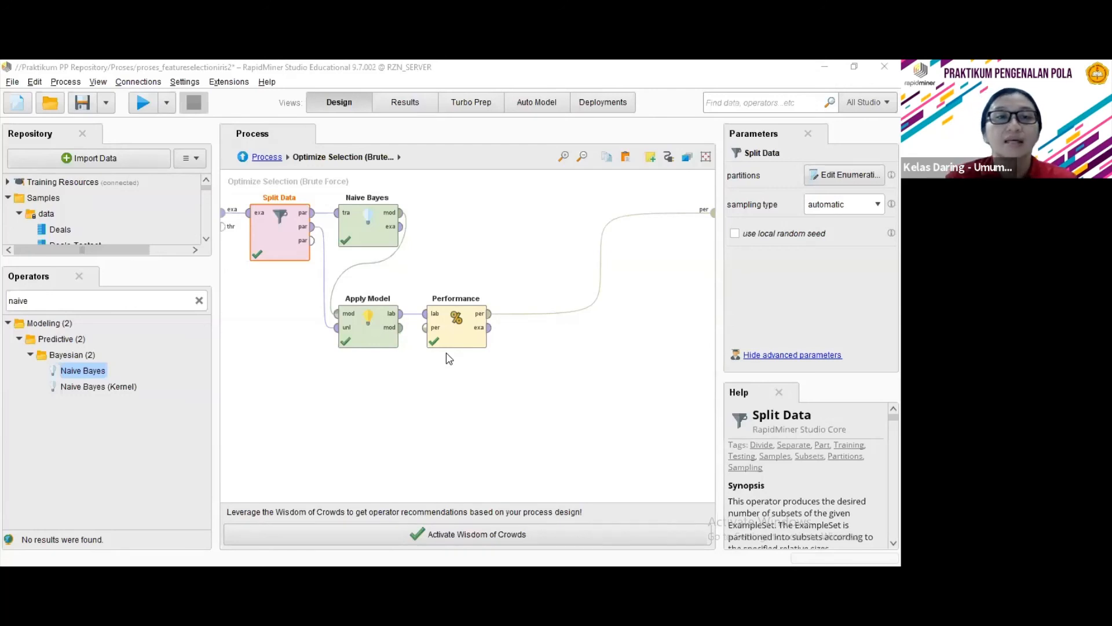
{"action": "left_click", "coordinate": [428, 416]}
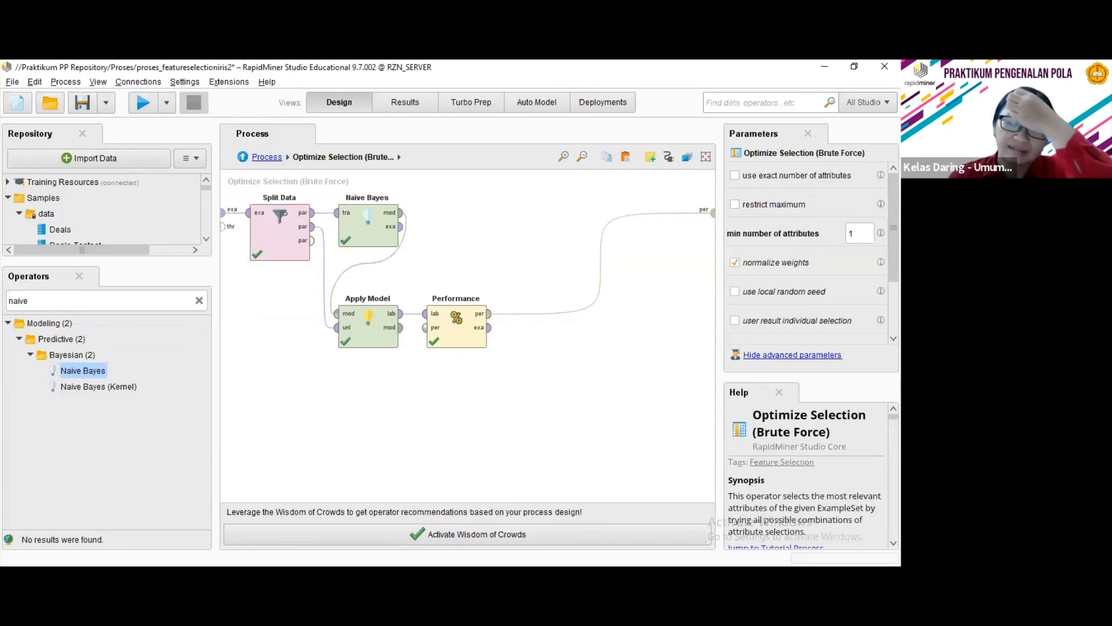
{"action": "key", "text": "alt+Tab"}
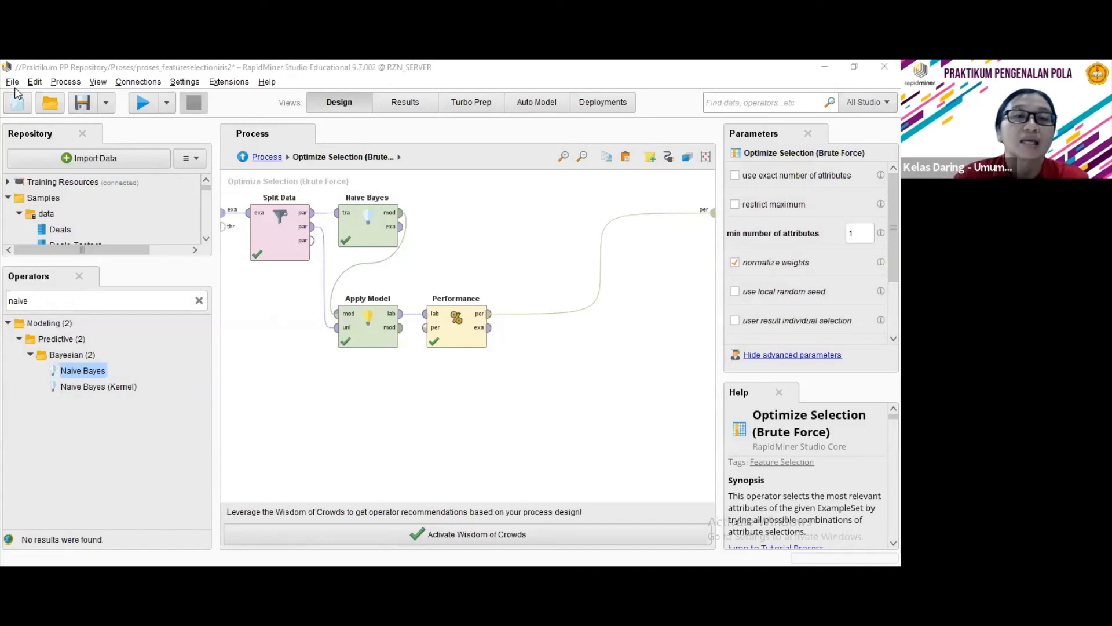
{"action": "left_click", "coordinate": [341, 103]}
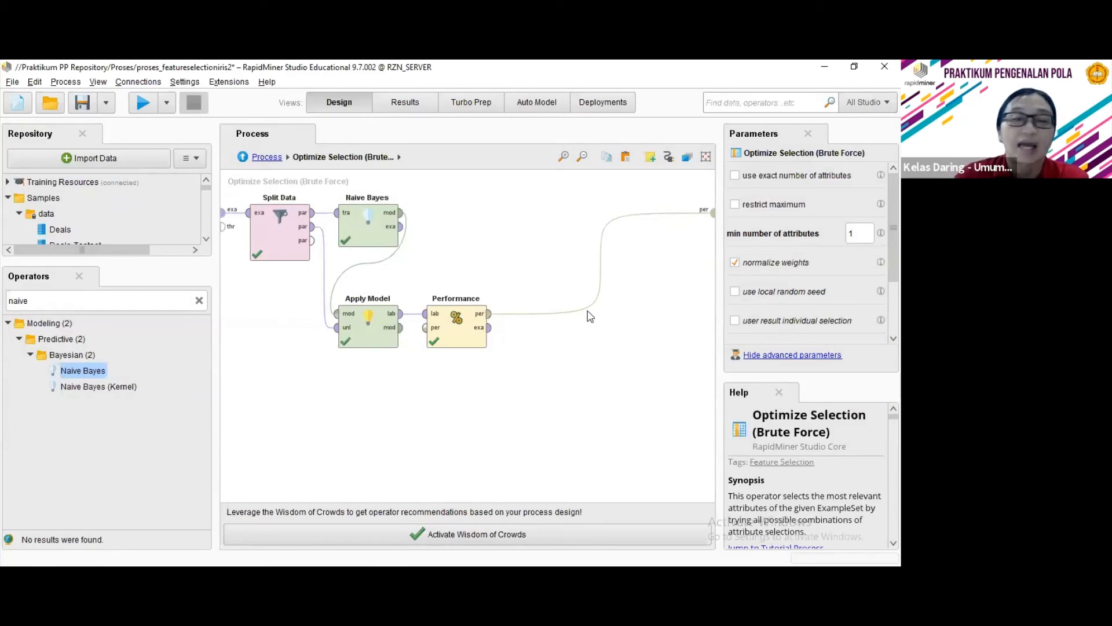
{"action": "double_click", "coordinate": [639, 333]}
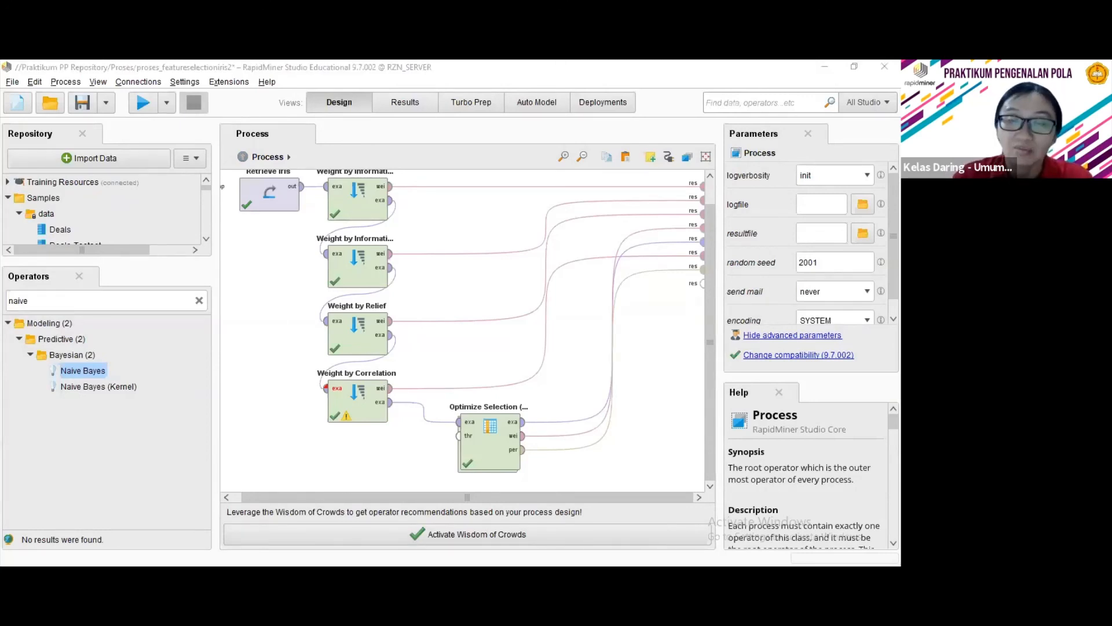
{"action": "left_click", "coordinate": [484, 457]}
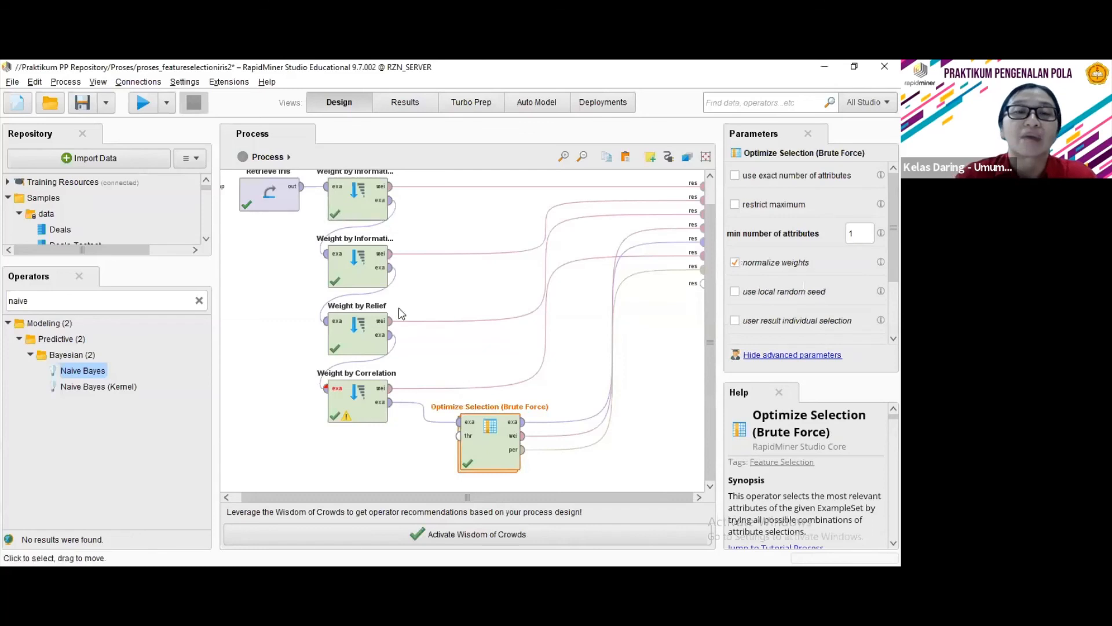
{"action": "double_click", "coordinate": [476, 441]}
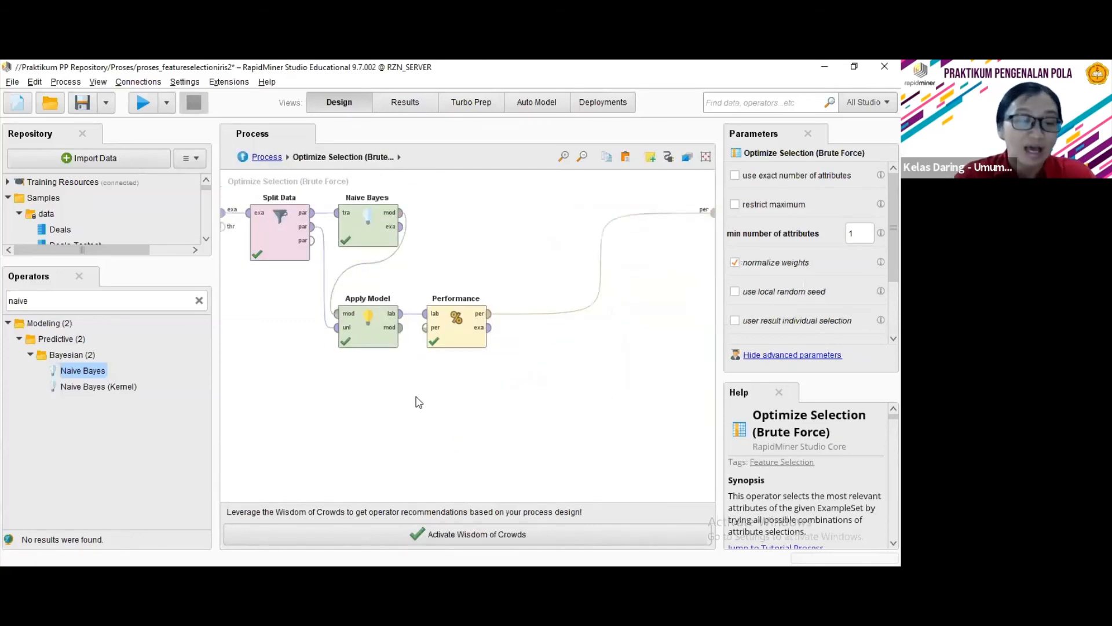
{"action": "key", "text": "ctrl+a"}
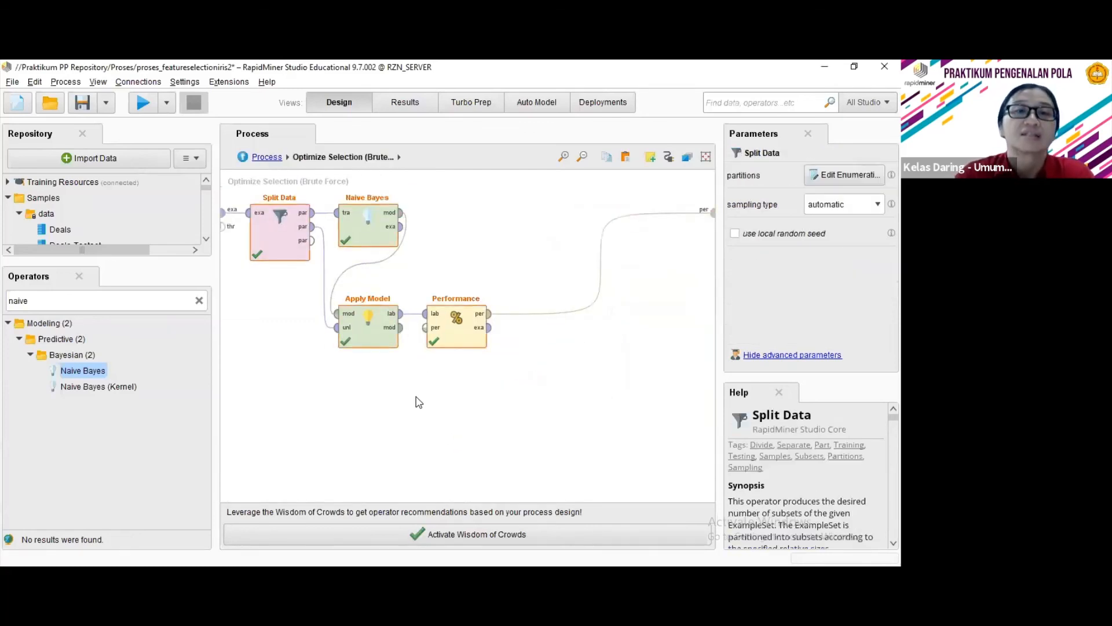
{"action": "left_click", "coordinate": [267, 158]}
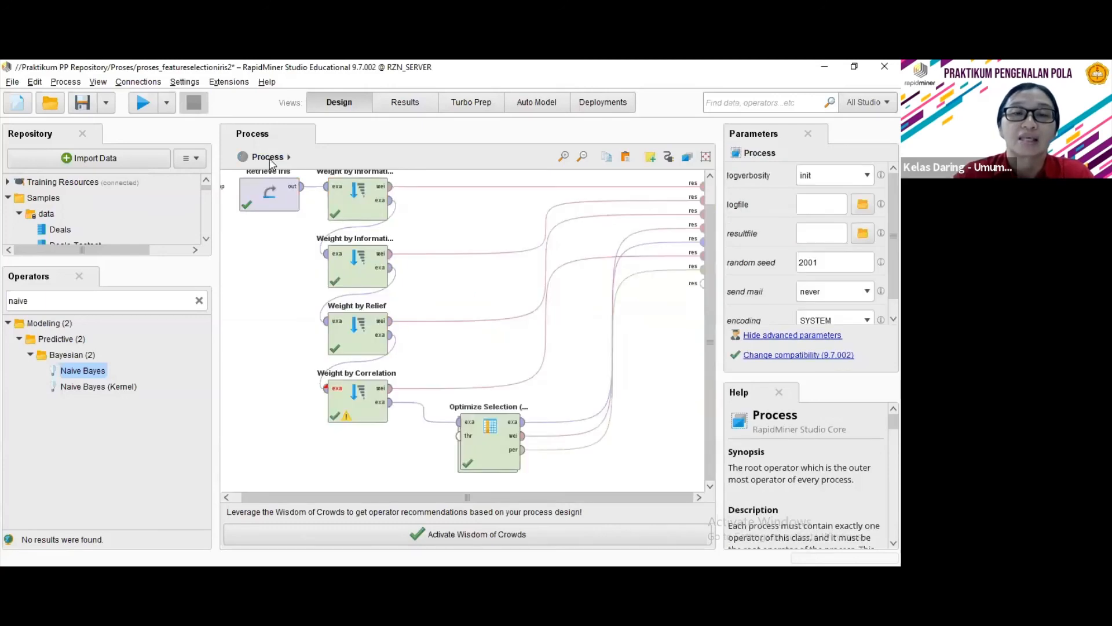
Add a Forward Selection operator to the main process and feed it the example set output of Weight by Correlation.
{"action": "left_click", "coordinate": [495, 453]}
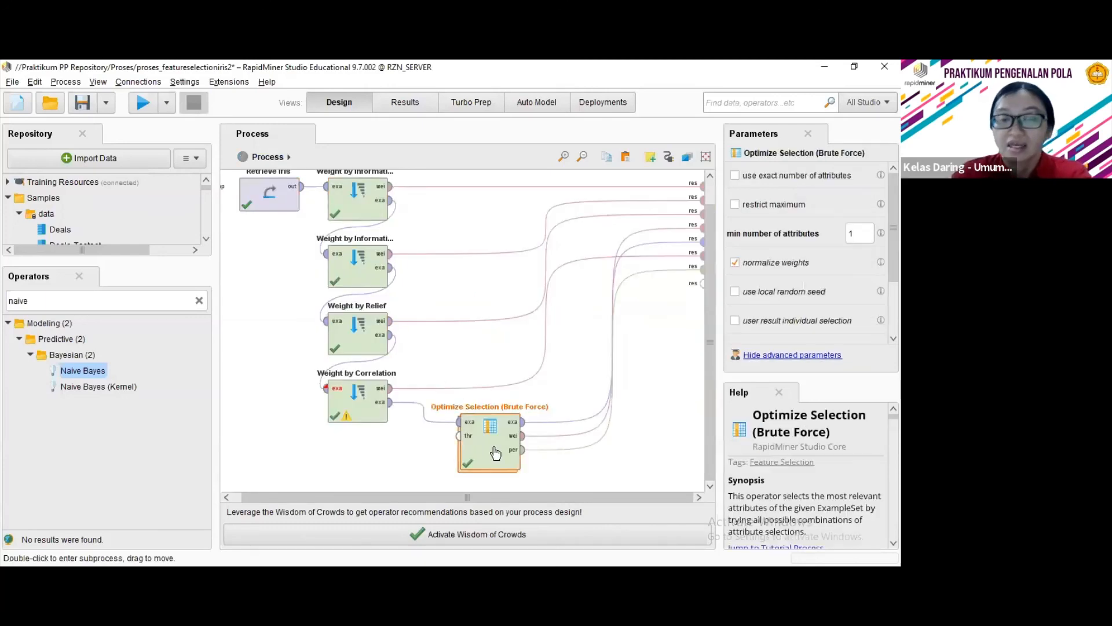
{"action": "double_click", "coordinate": [93, 300]}
{"action": "type", "text": "f"}
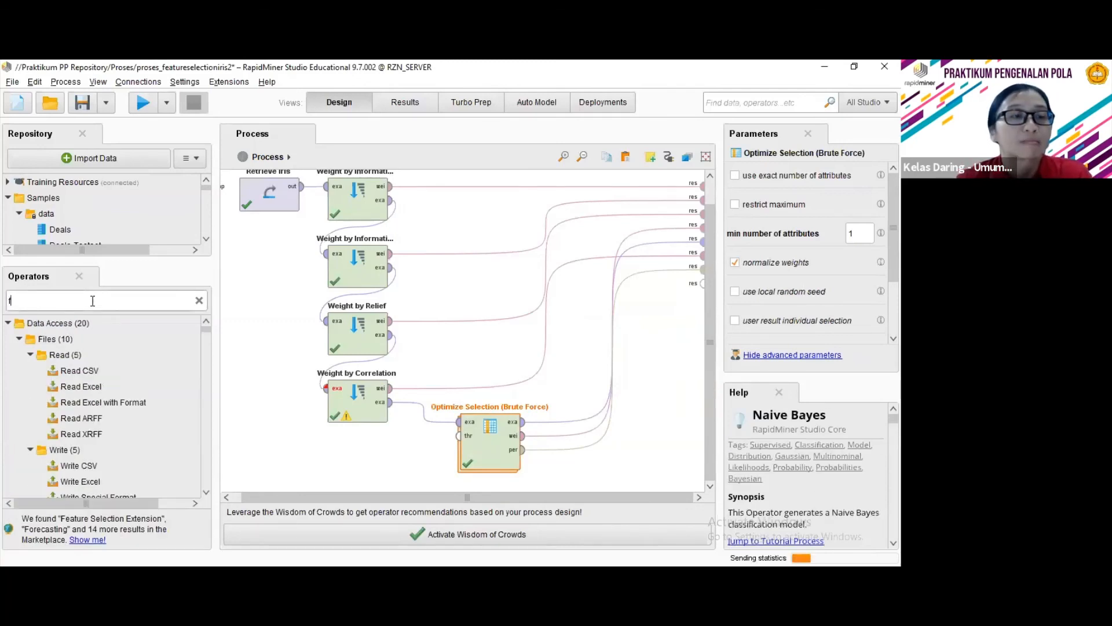
{"action": "type", "text": "oward"}
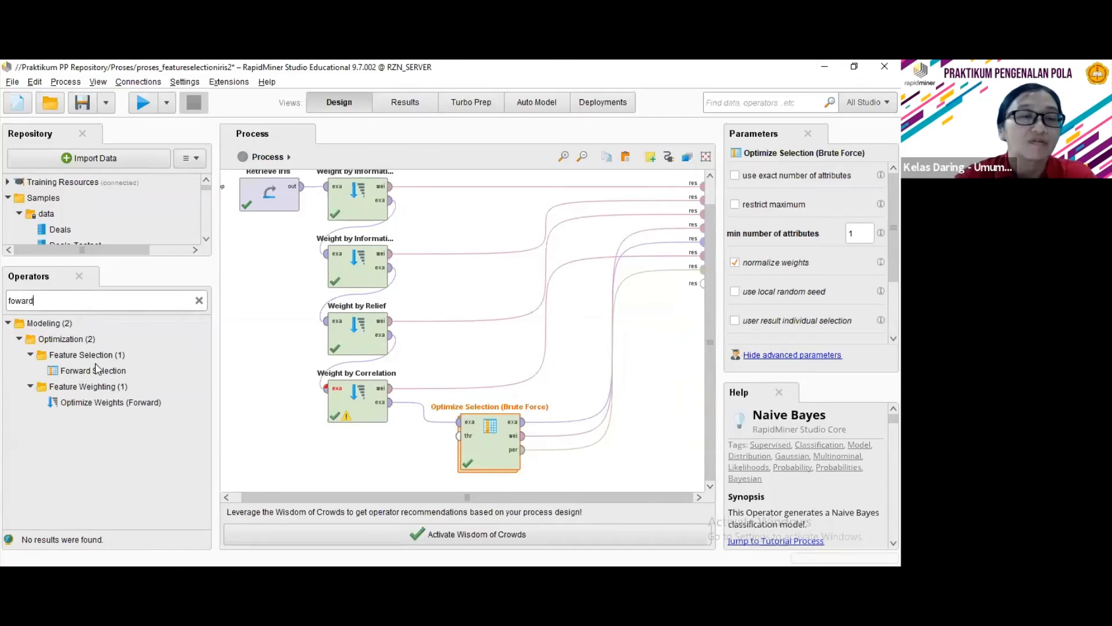
{"action": "left_click_drag", "start_coordinate": [97, 368], "coordinate": [400, 413]}
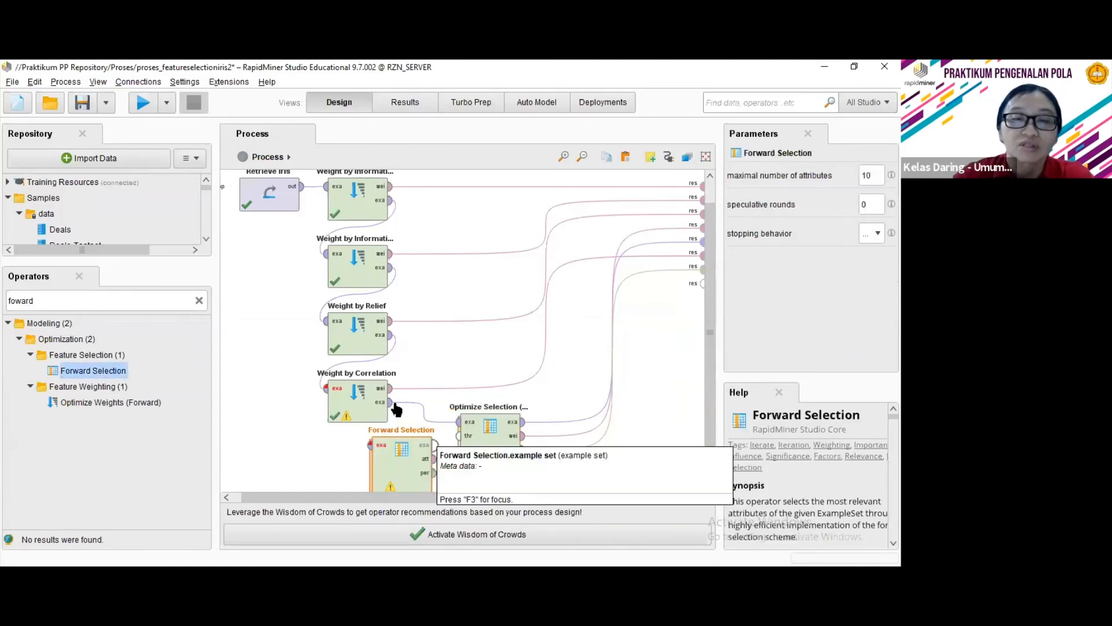
{"action": "left_click", "coordinate": [392, 402]}
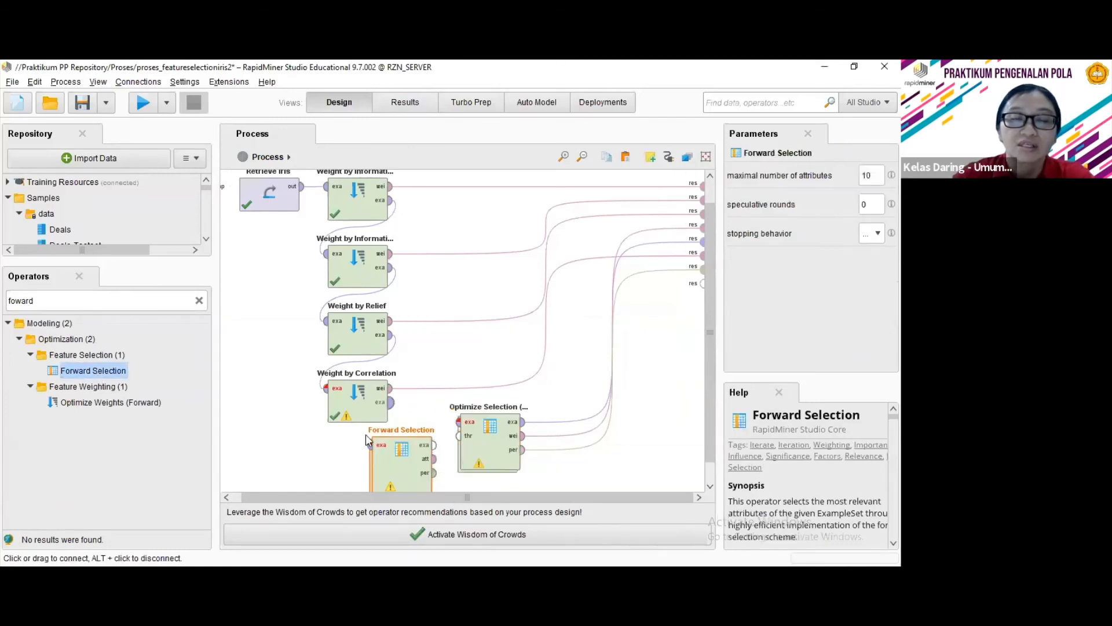
{"action": "left_click", "coordinate": [494, 454]}
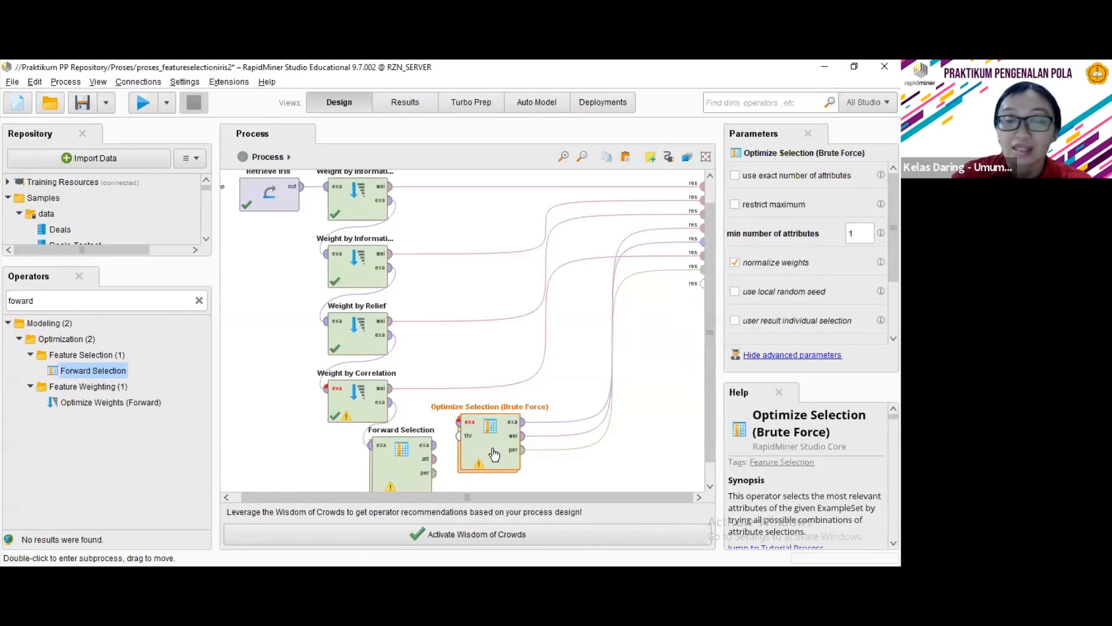
Paste the copied Split Data, Naive Bayes, Apply Model and Performance operators into the Forward Selection subprocess.
{"action": "double_click", "coordinate": [393, 474]}
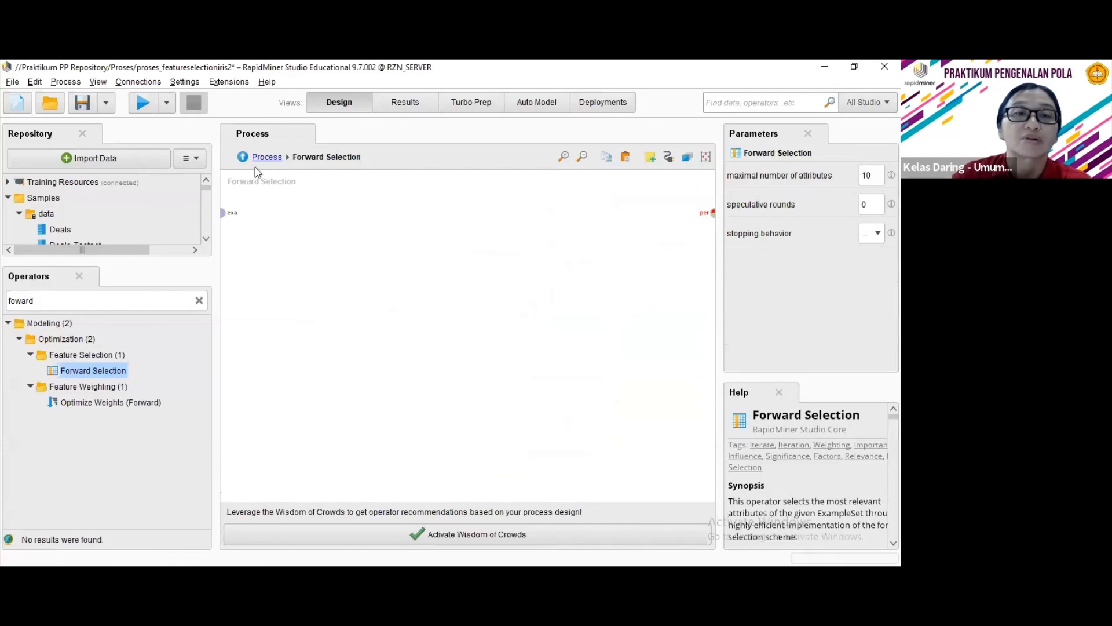
{"action": "left_click", "coordinate": [267, 158]}
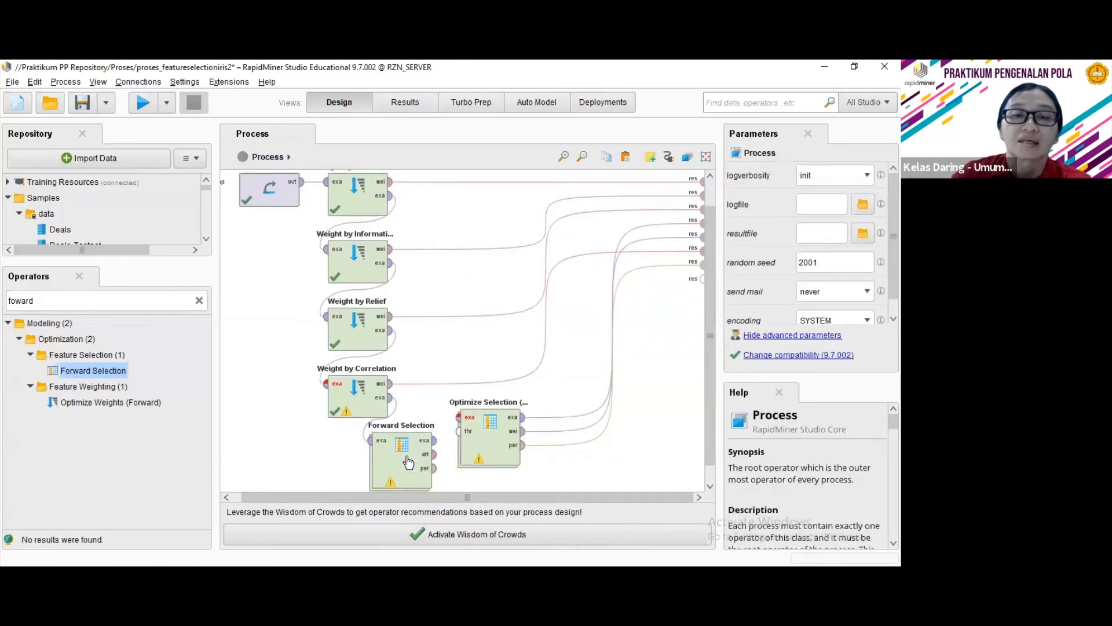
{"action": "double_click", "coordinate": [392, 463]}
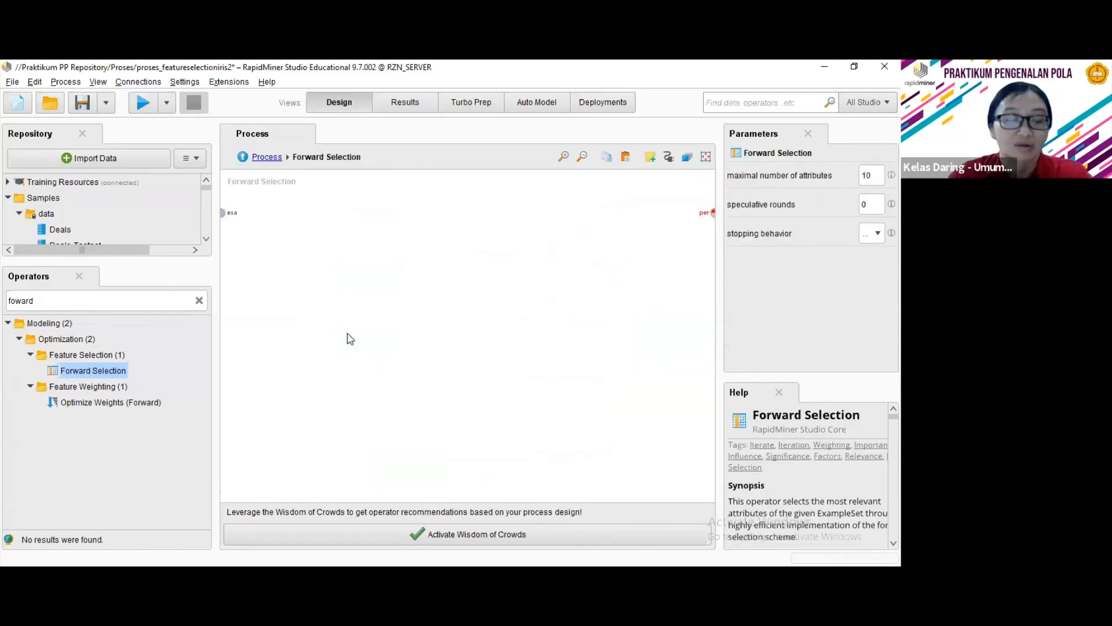
{"action": "key", "text": "ctrl+v"}
{"action": "left_click_drag", "start_coordinate": [456, 372], "coordinate": [394, 227]}
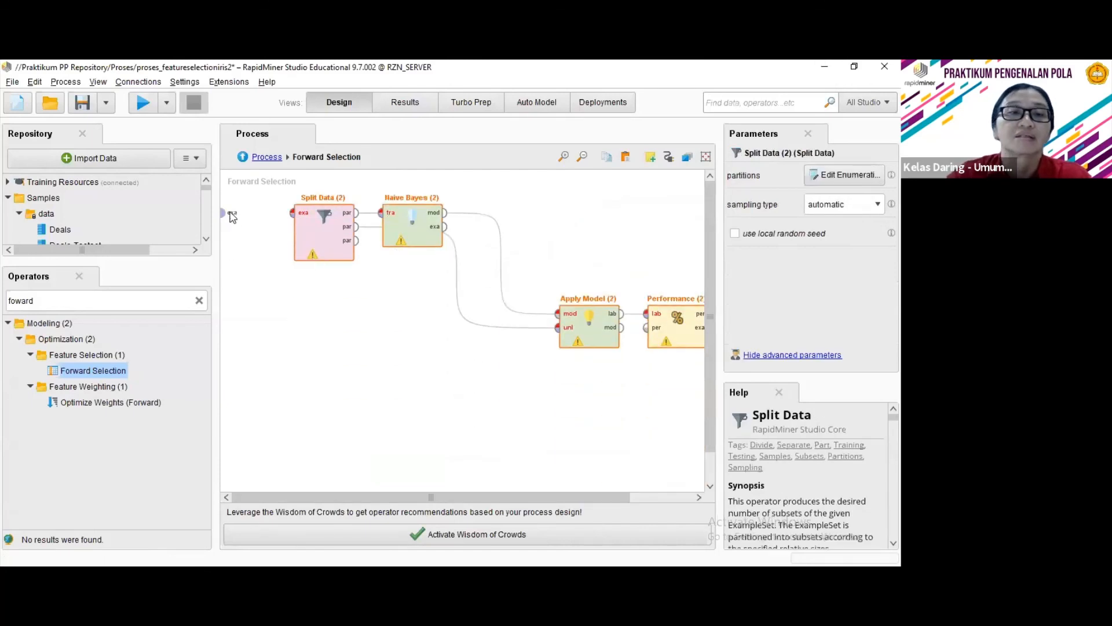
Delete the Optimize Selection (Brute Force) operator from the main process.
{"action": "left_click", "coordinate": [270, 167]}
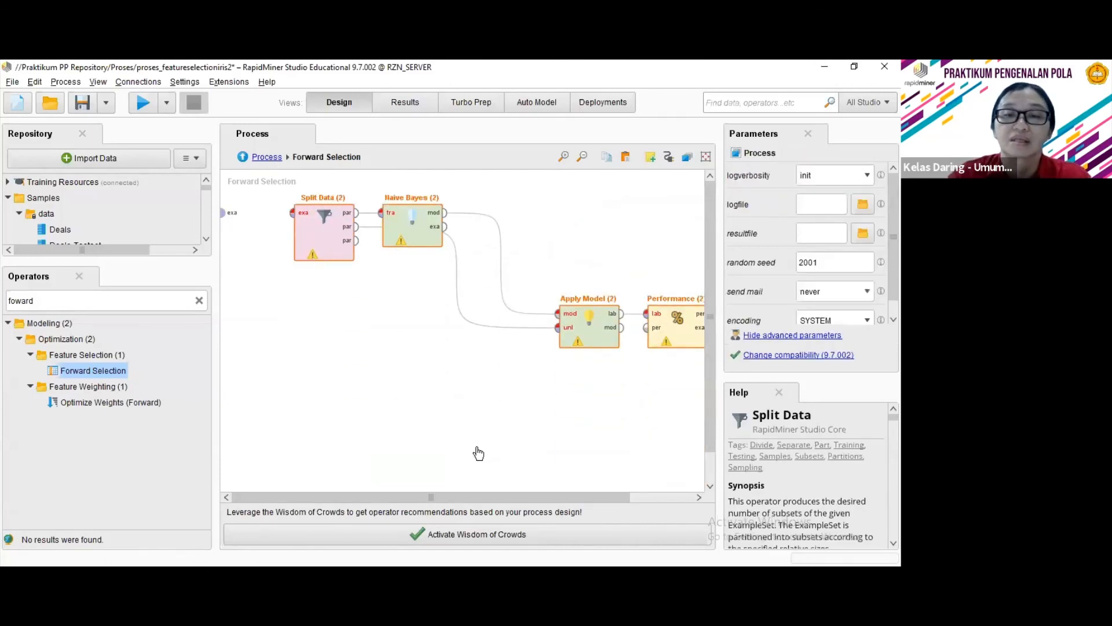
{"action": "left_click", "coordinate": [458, 451]}
{"action": "key", "text": "Delete"}
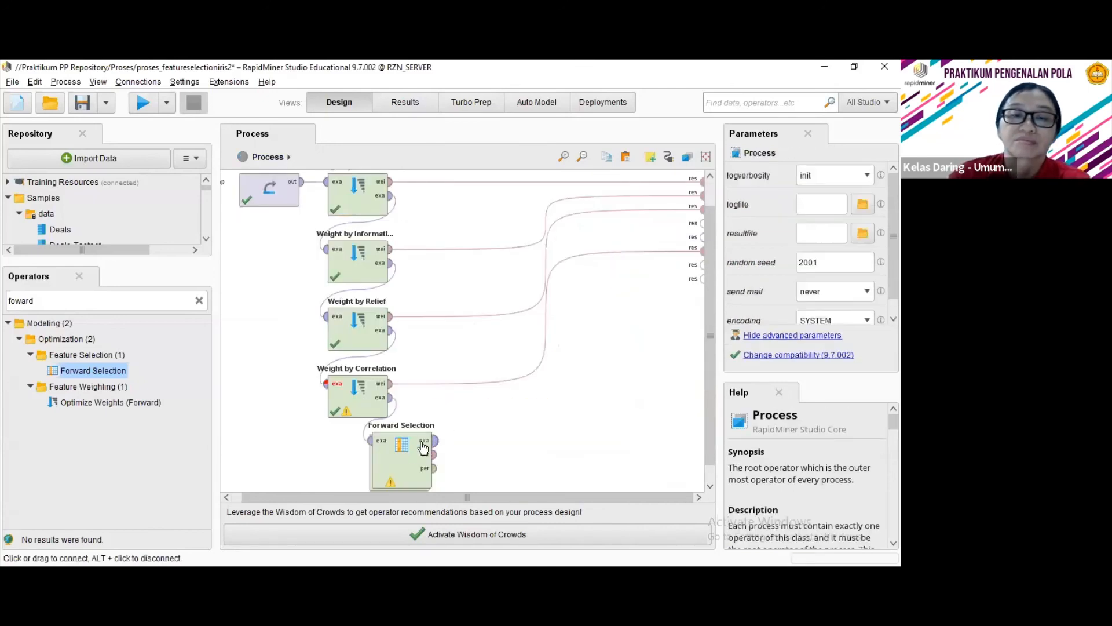
Inside Forward Selection, connect the subprocess's example set input to the Split Data operator.
{"action": "double_click", "coordinate": [415, 458]}
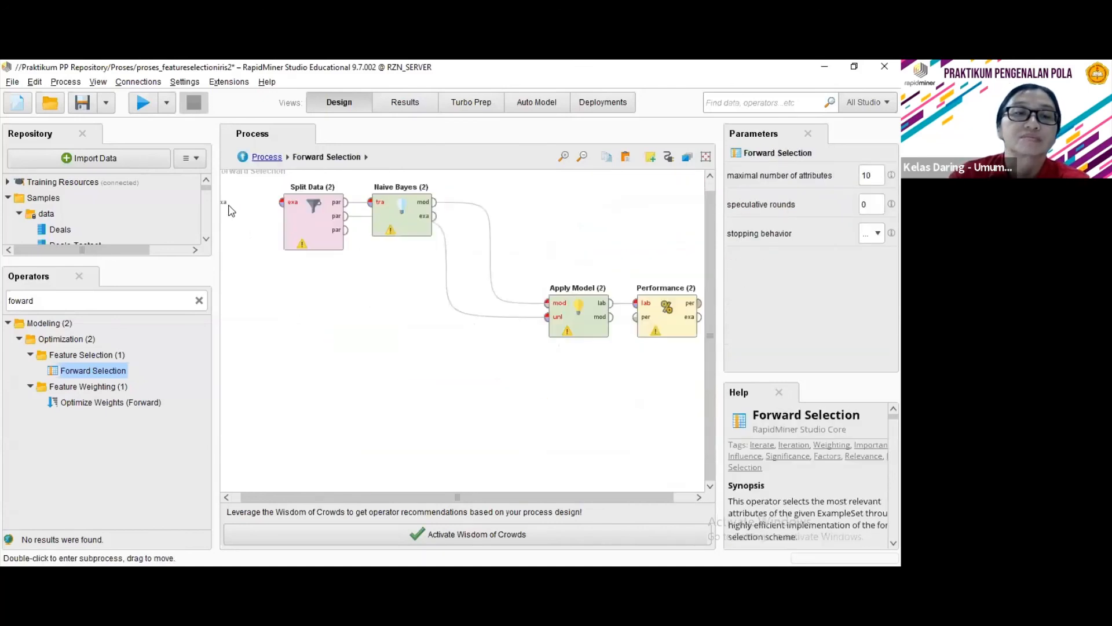
{"action": "left_click_drag", "start_coordinate": [224, 202], "coordinate": [281, 203]}
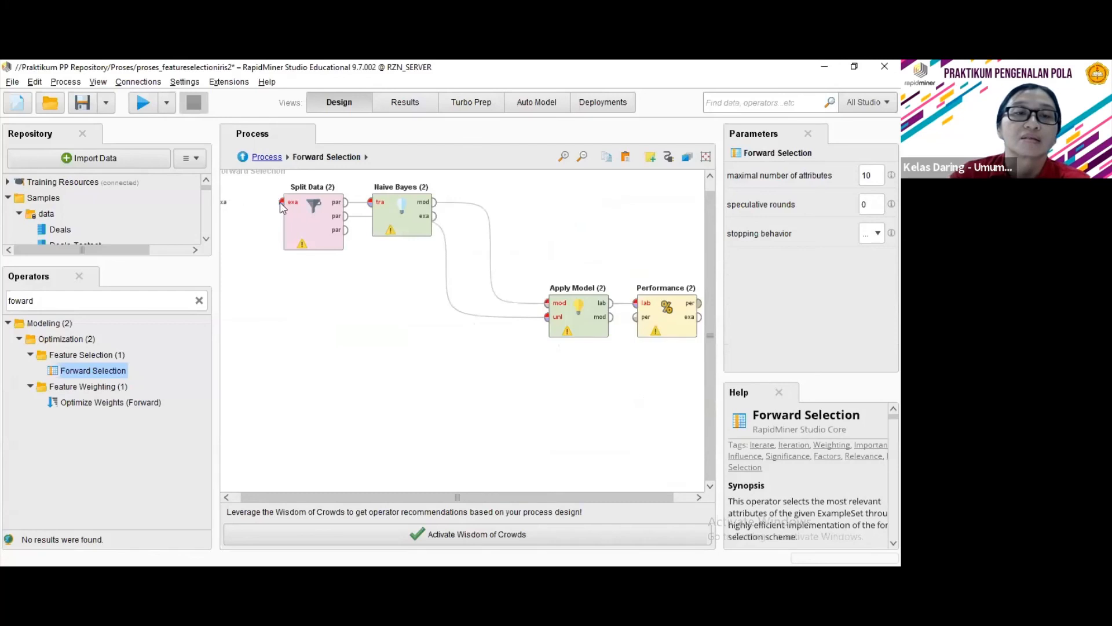
{"action": "left_click", "coordinate": [270, 159]}
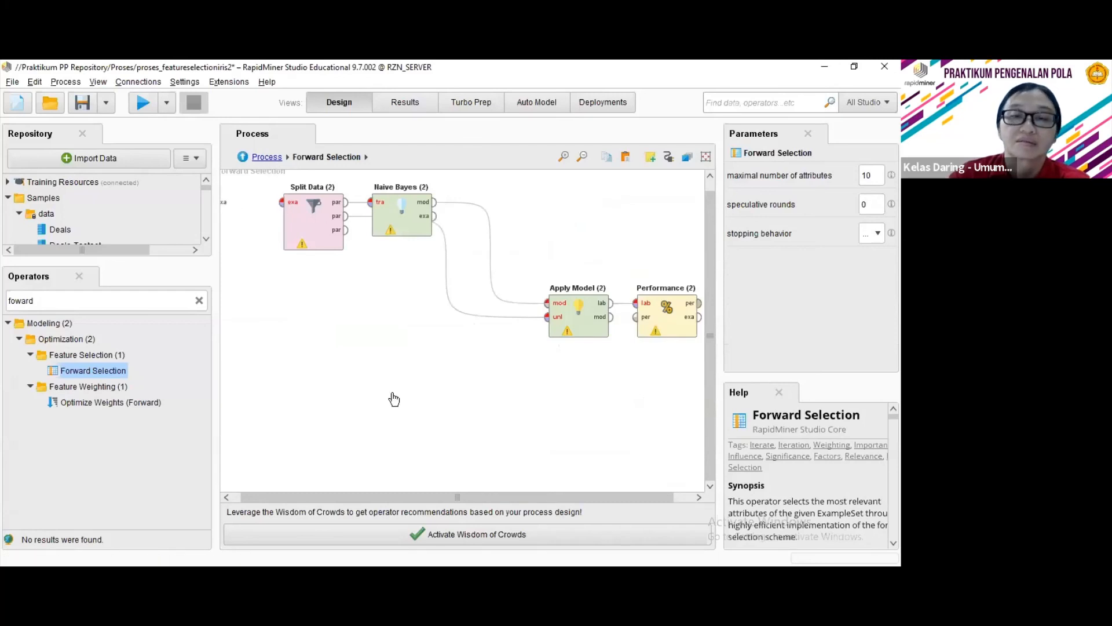
{"action": "left_click", "coordinate": [404, 471]}
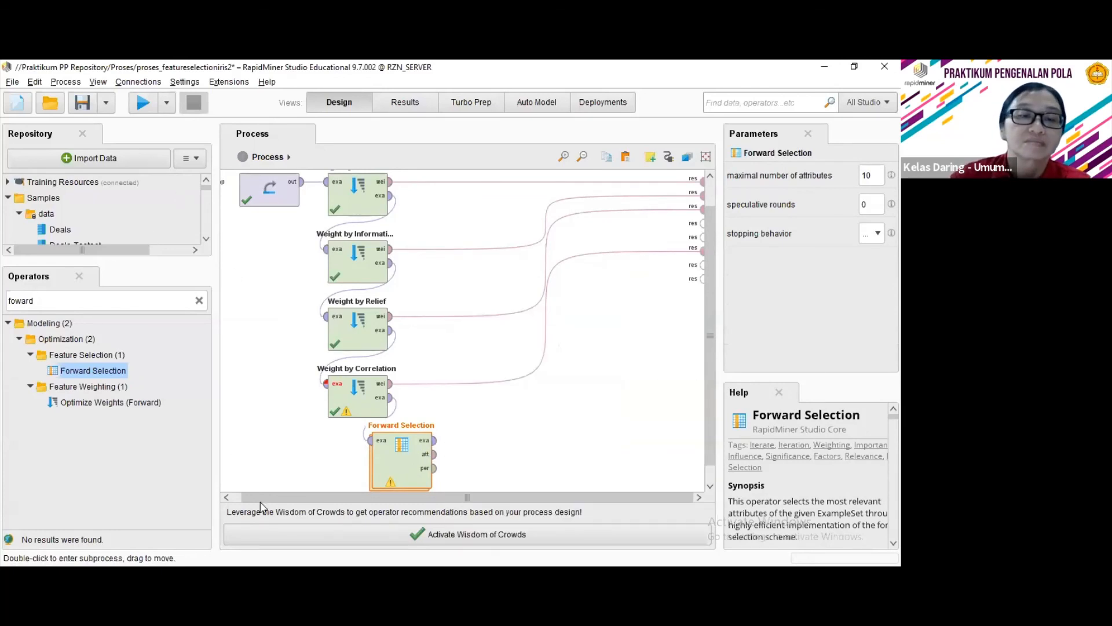
{"action": "double_click", "coordinate": [399, 458]}
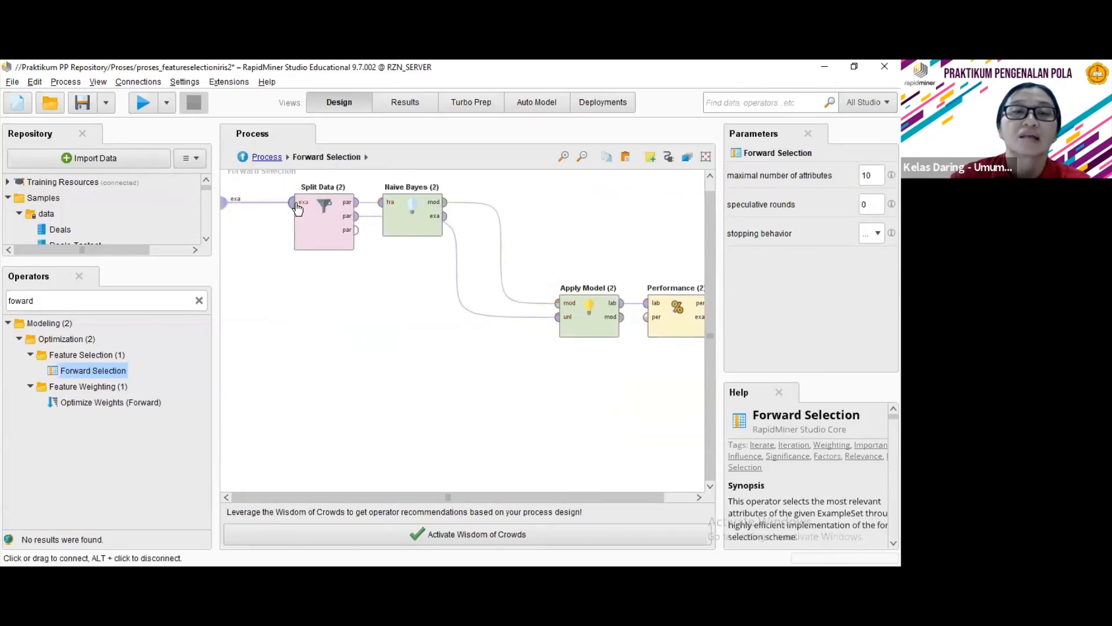
In the main process, connect Forward Selection's example set, attribute weights and performance outputs to the result ports.
{"action": "left_click", "coordinate": [270, 158]}
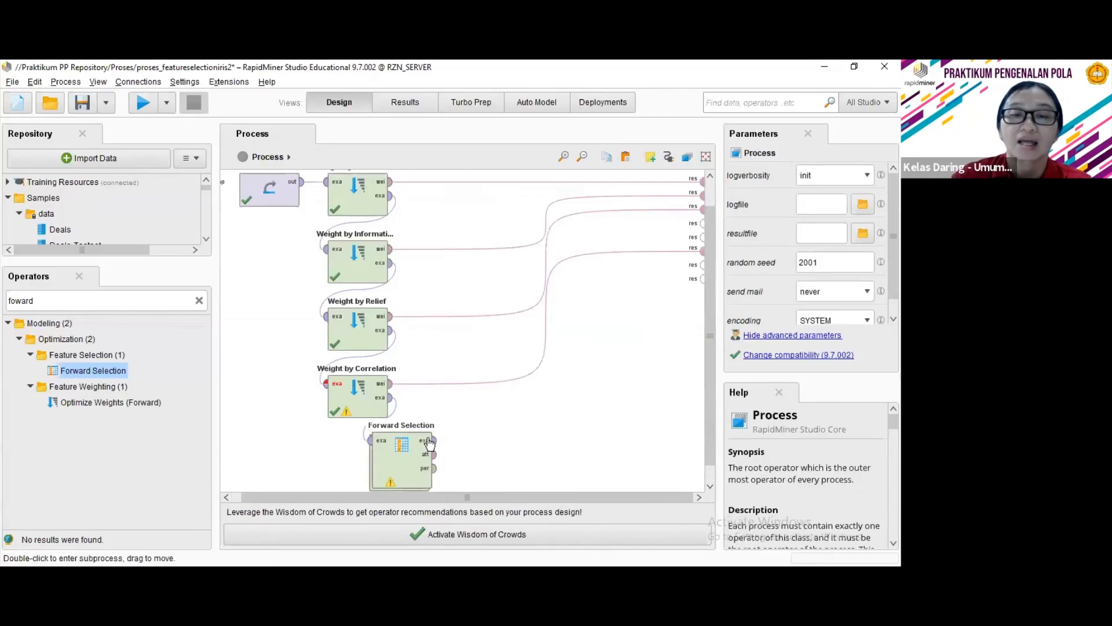
{"action": "left_click", "coordinate": [437, 441]}
{"action": "left_click_drag", "start_coordinate": [439, 442], "coordinate": [703, 223]}
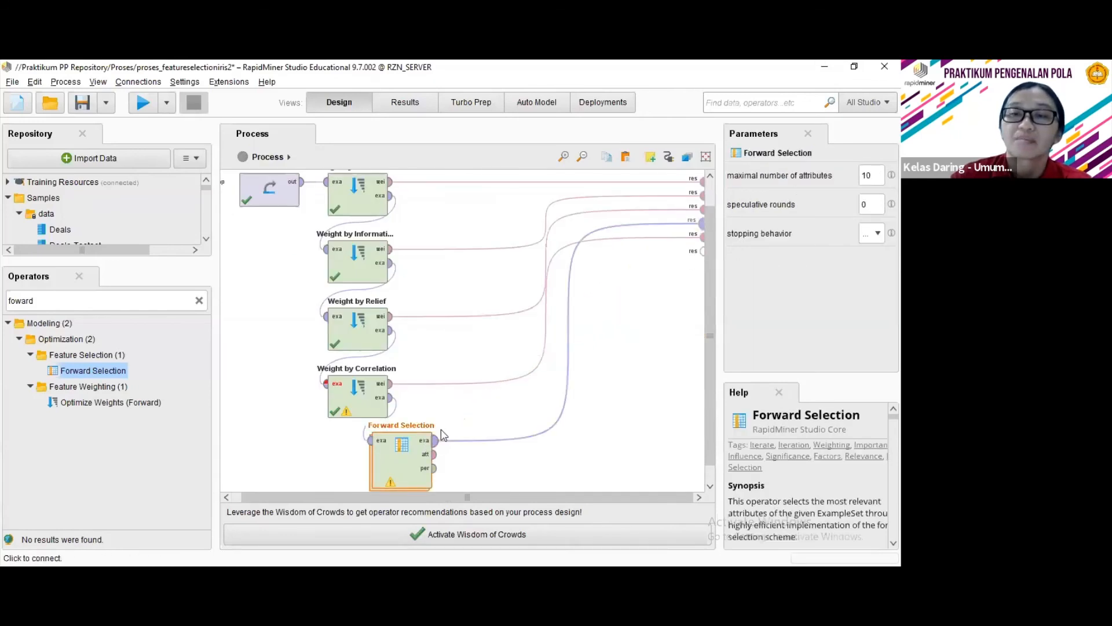
{"action": "left_click_drag", "start_coordinate": [435, 454], "coordinate": [703, 249]}
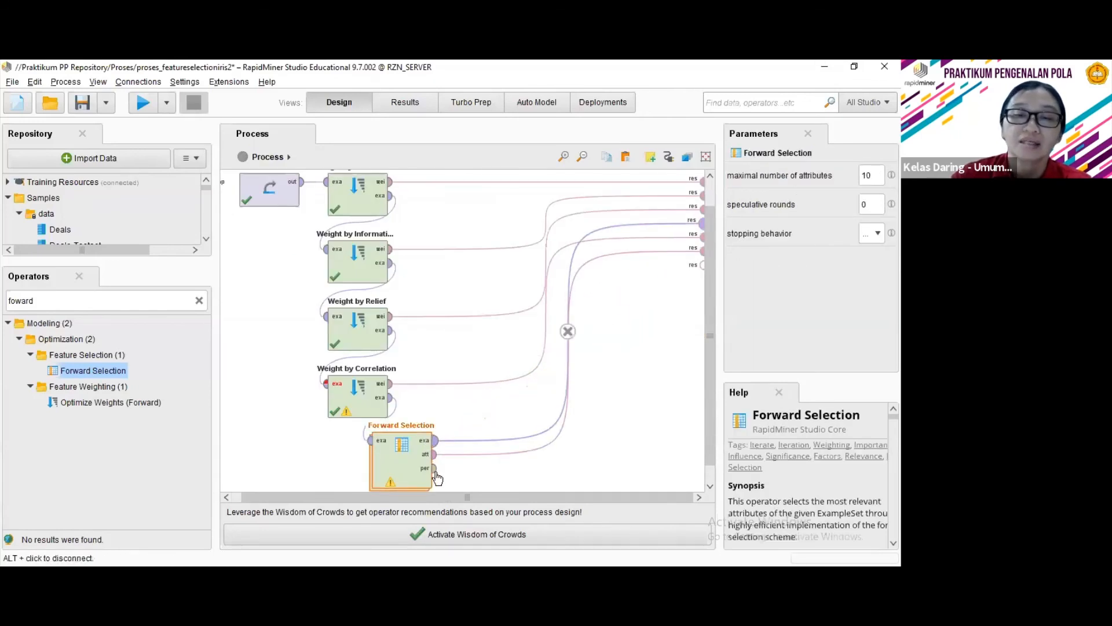
{"action": "left_click_drag", "start_coordinate": [434, 468], "coordinate": [703, 264]}
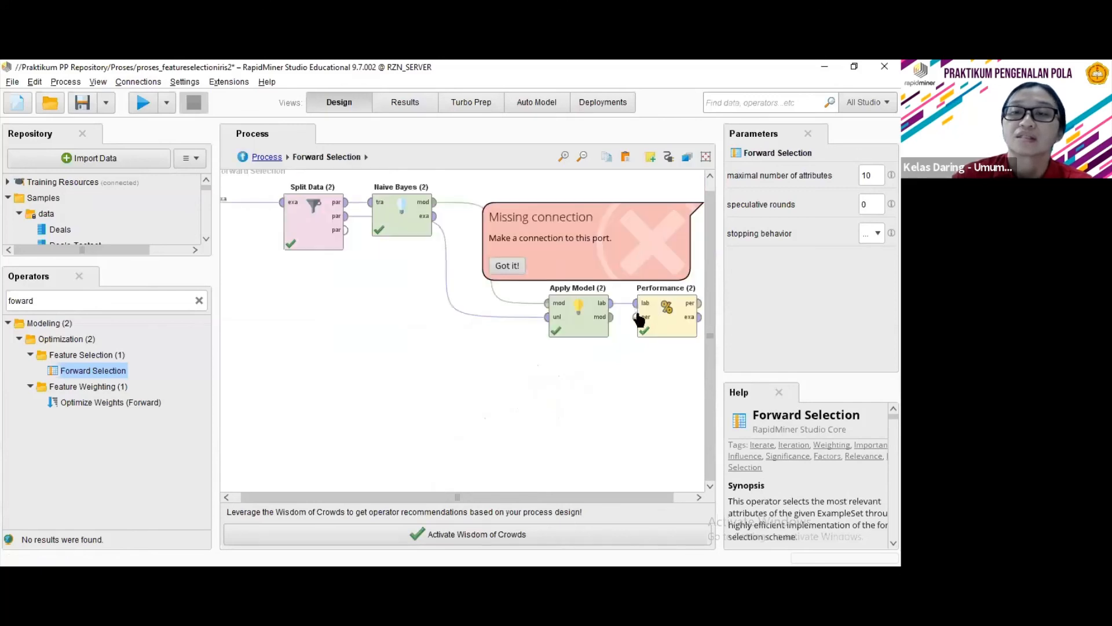
Connect the Performance operator's output to the Forward Selection subprocess's performance port and run the process.
{"action": "left_click", "coordinate": [645, 322]}
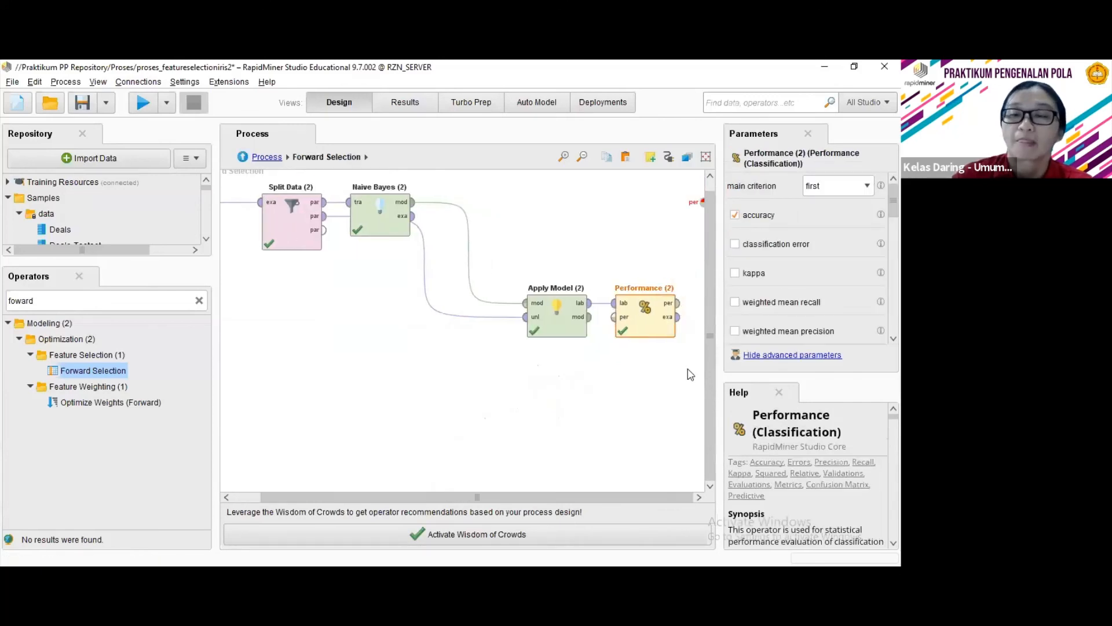
{"action": "left_click_drag", "start_coordinate": [703, 201], "coordinate": [676, 303]}
{"action": "left_click", "coordinate": [143, 105]}
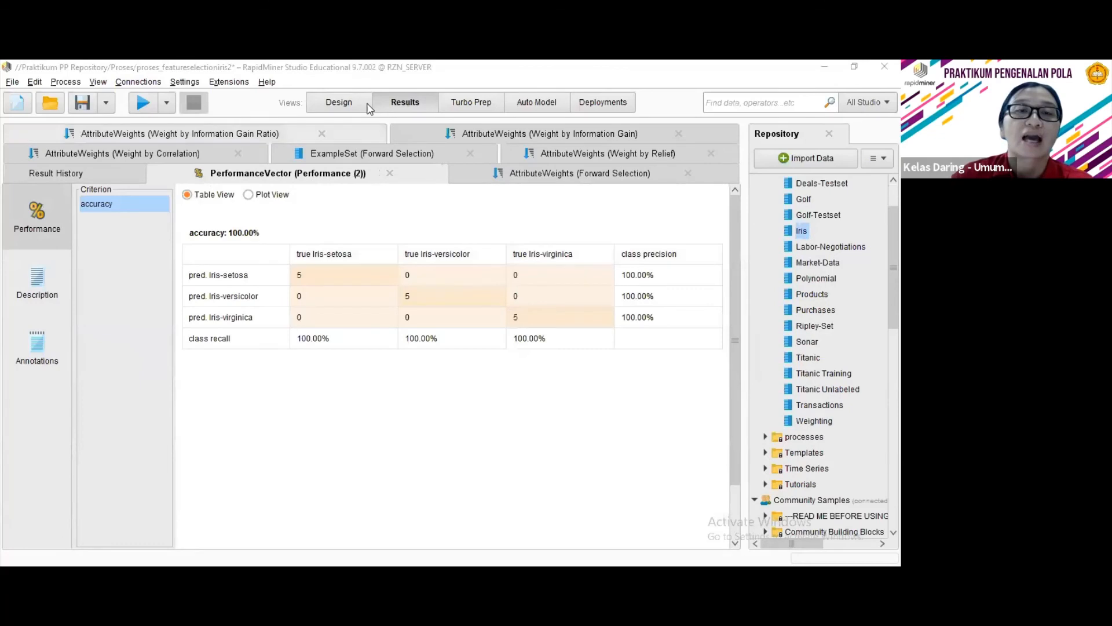
Review the Forward Selection operator's example set metadata in the main process and check the performance vector.
{"action": "left_click", "coordinate": [368, 107]}
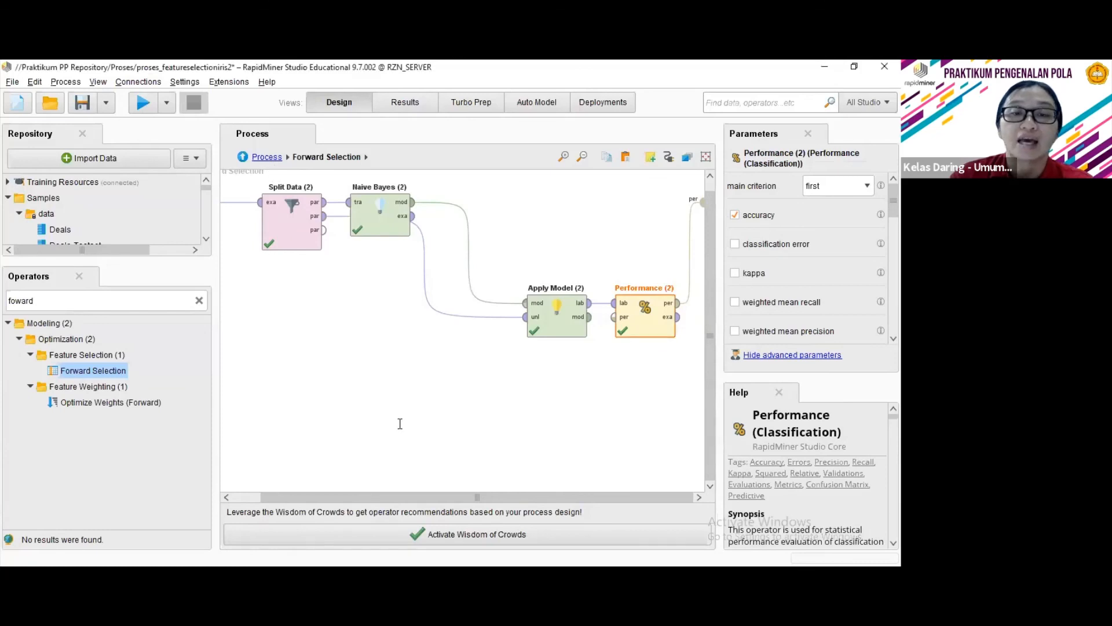
{"action": "double_click", "coordinate": [386, 463]}
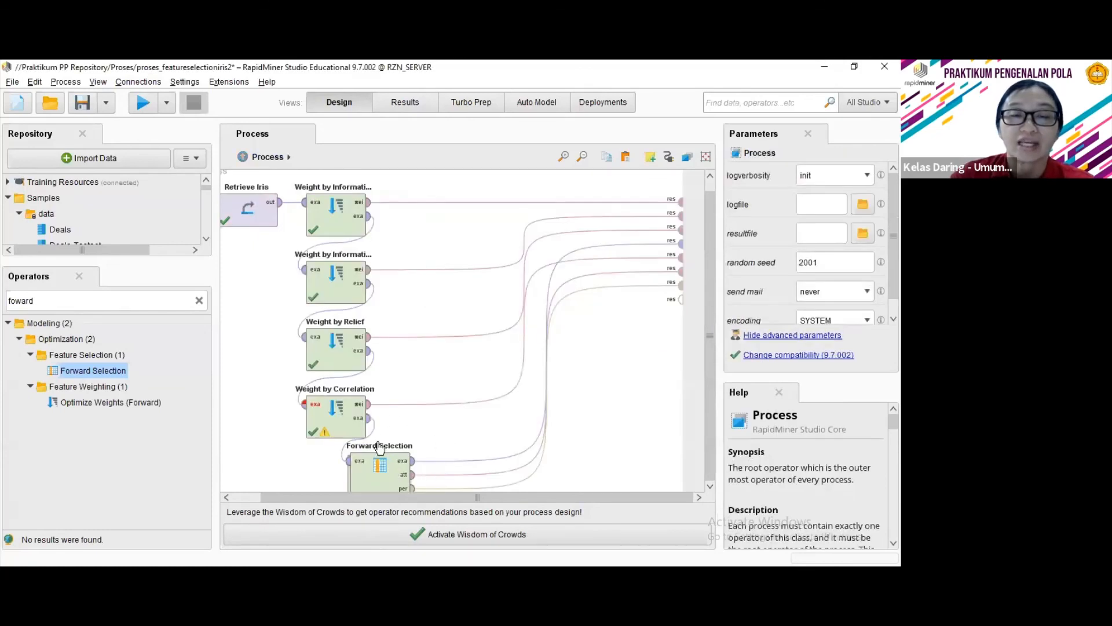
{"action": "mouse_move", "coordinate": [379, 448]}
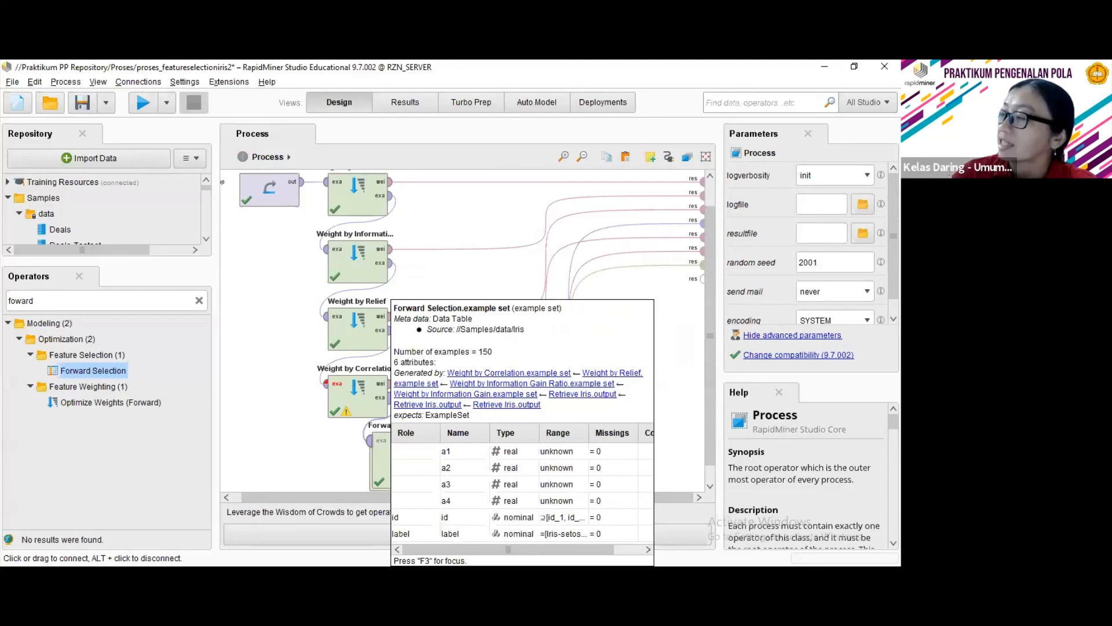
{"action": "key", "text": "alt+Tab"}
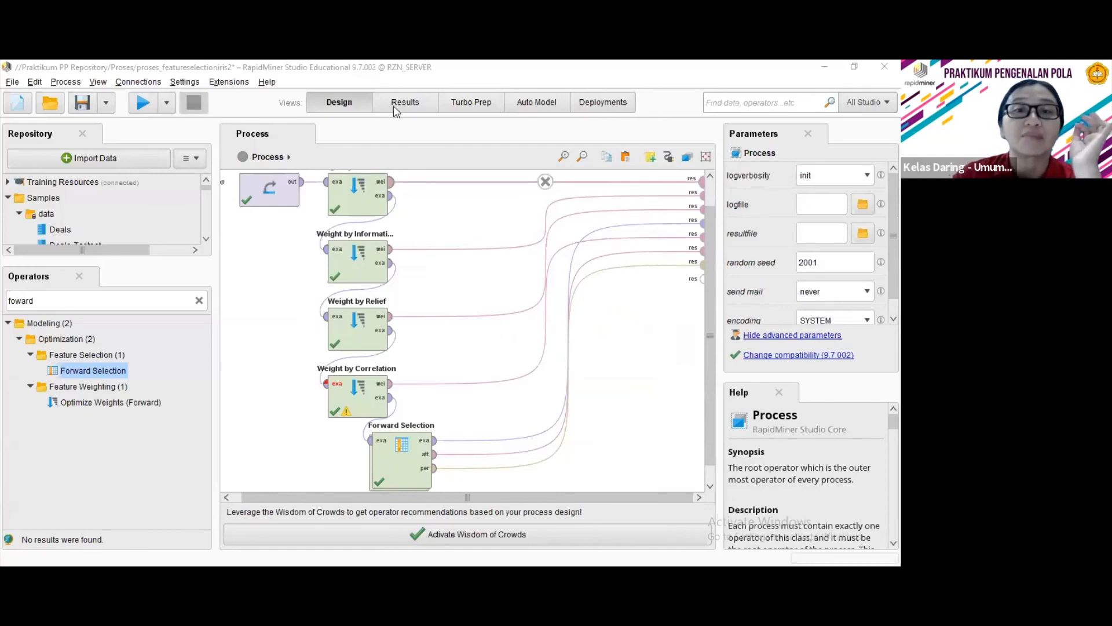
{"action": "left_click", "coordinate": [408, 108]}
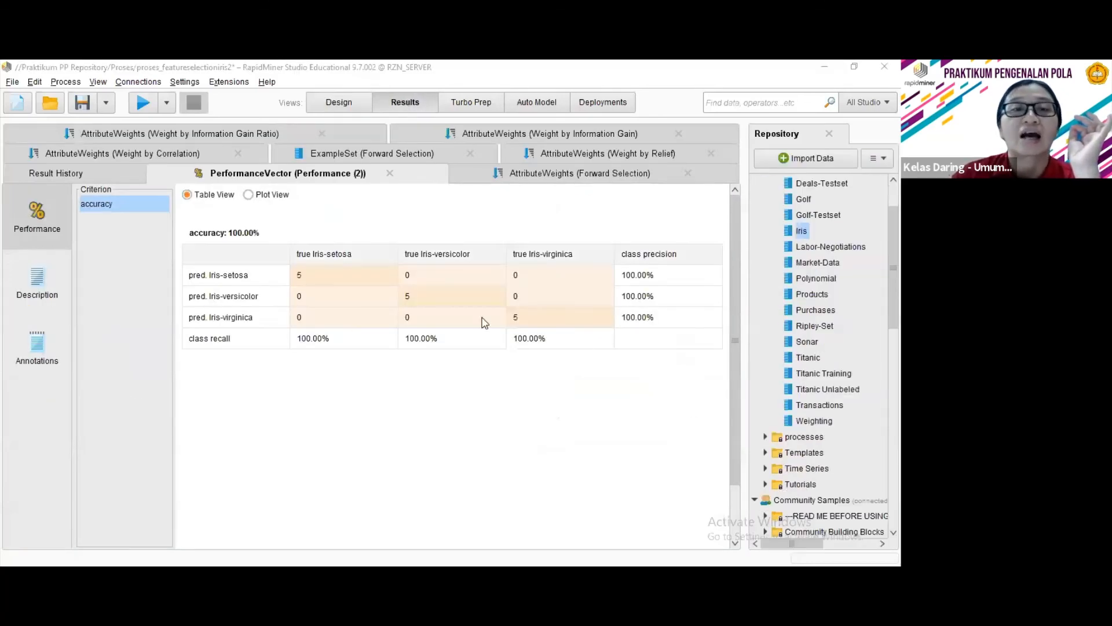
{"action": "left_click", "coordinate": [320, 108]}
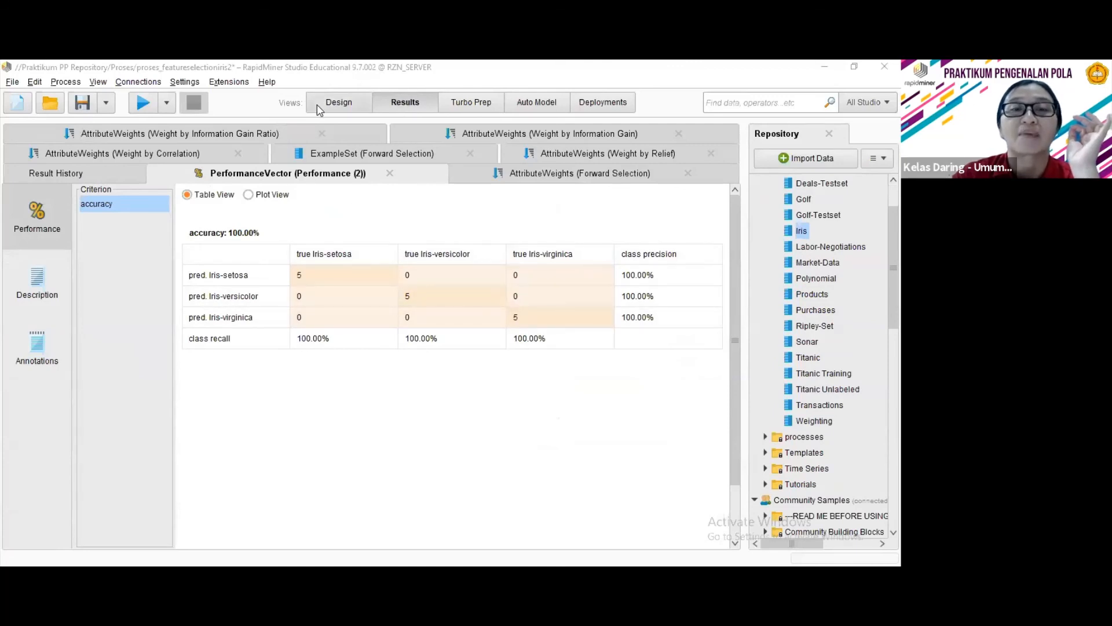